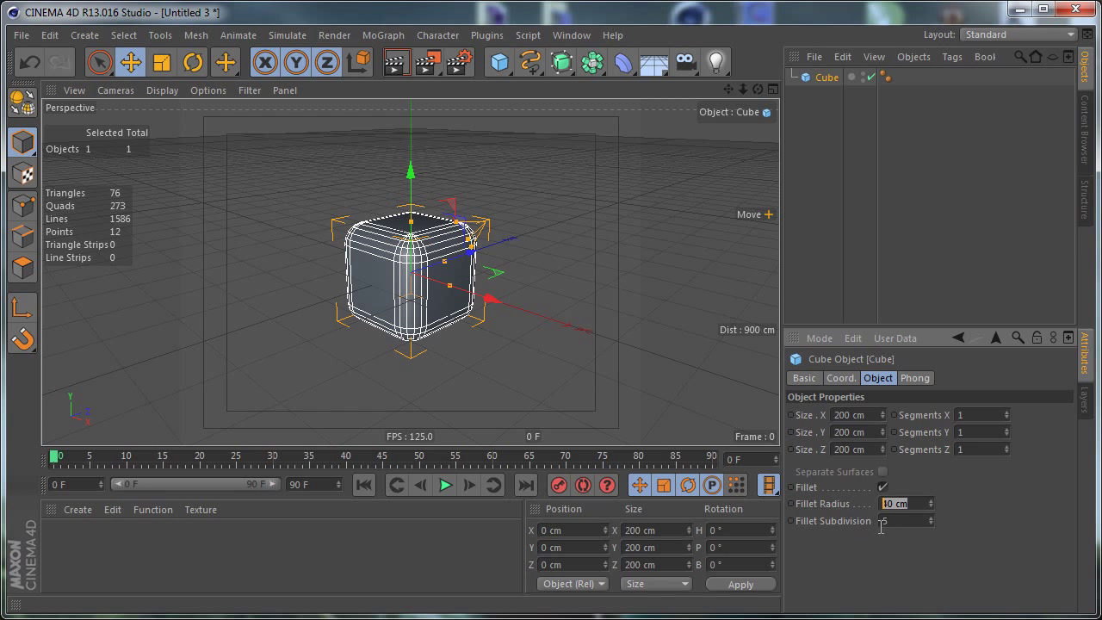
- Set the cube's fillet radius to 1 cm and its fillet subdivision to 1
key(Tab)
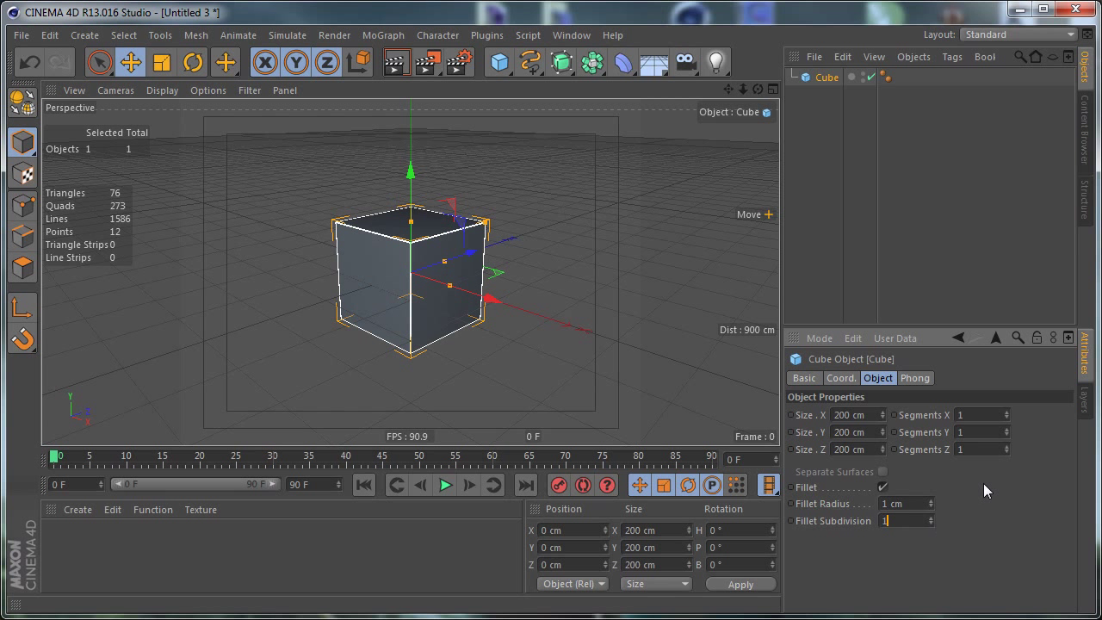
text(1)
key(Return)
- Resize the cube to 100 cm in X, 300 cm in Y and 100 cm in Z
double_click(866, 415)
text(100)
key(Tab)
text(100)
key(Tab)
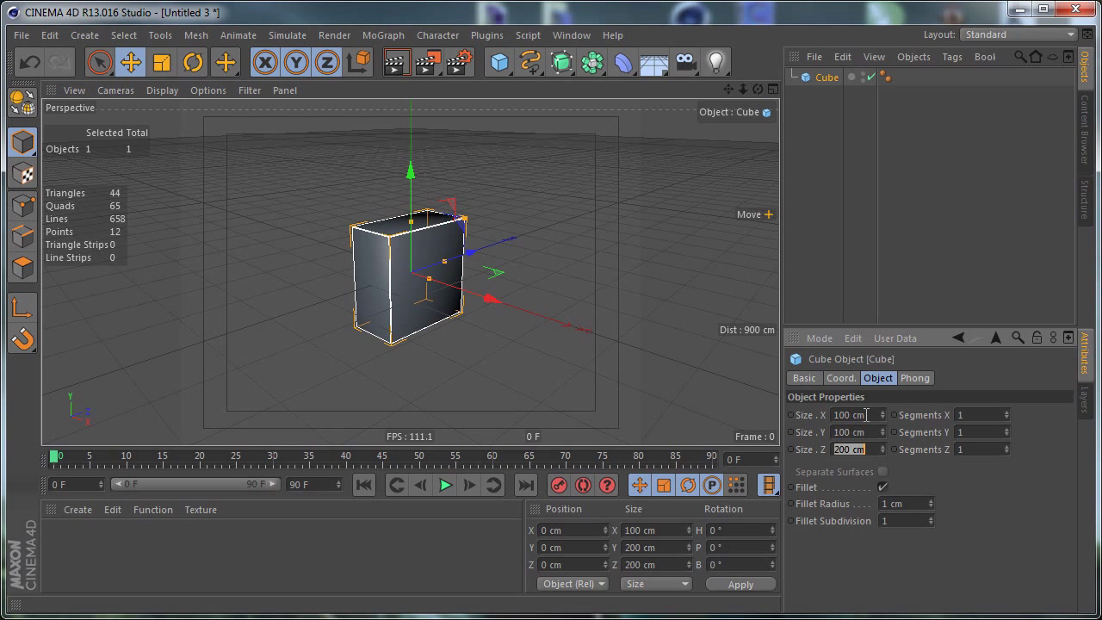
text(100)
key(Return)
mouse_move(883, 436)
mouse_down()
mouse_move(955, 436)
mouse_move(875, 456)
mouse_up()
double_click(863, 432)
text(300)
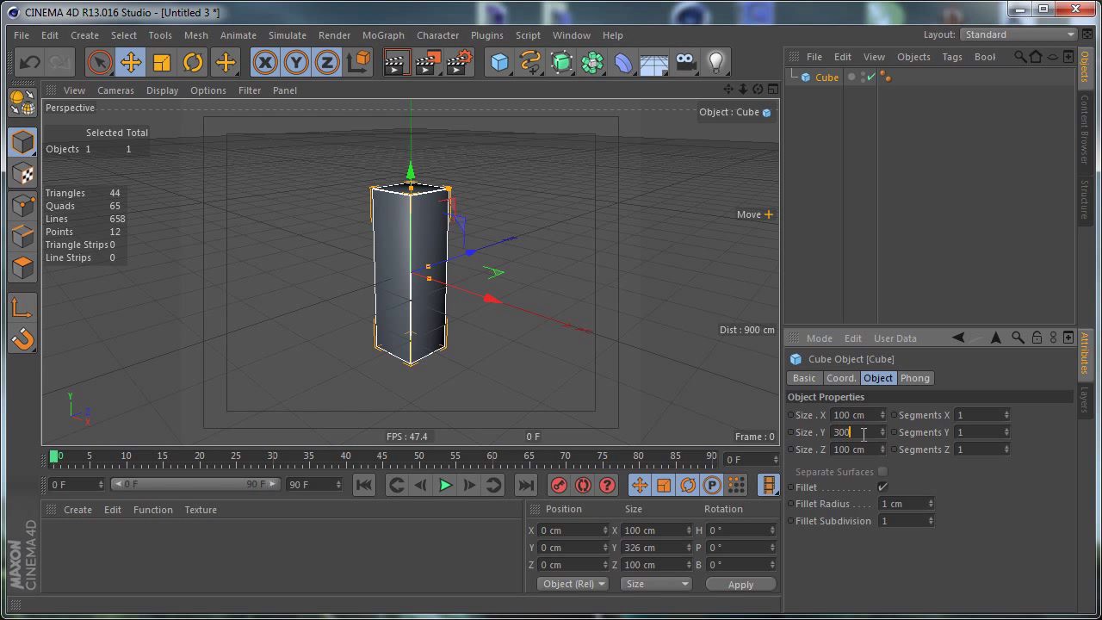
key(Return)
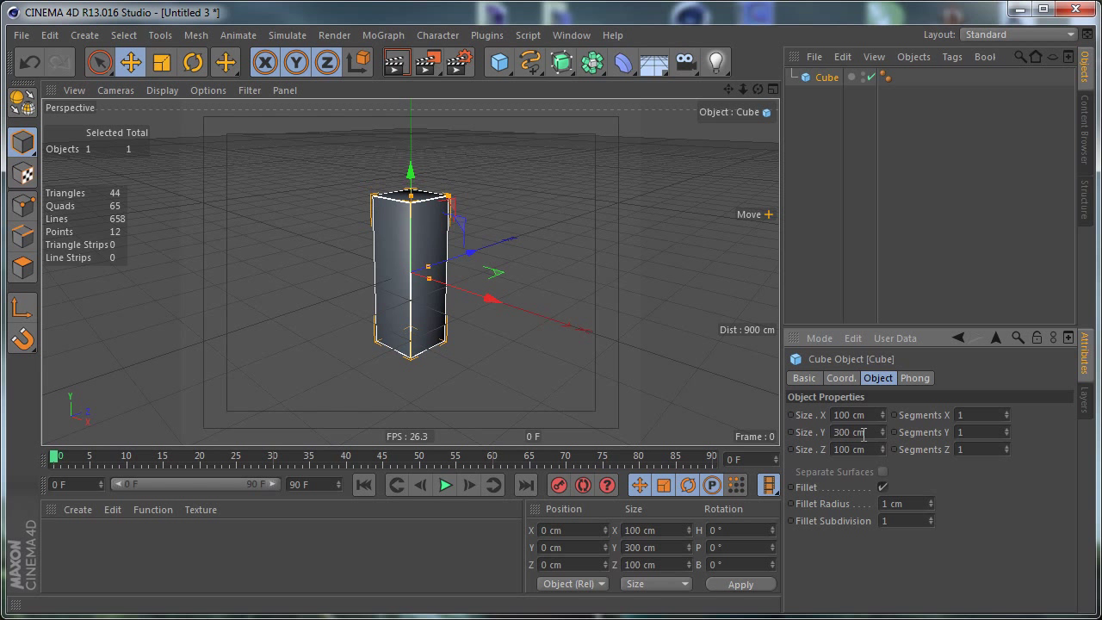
- Add a MoGraph Cloner to the scene and make the cube its child
alt+drag(528, 254, 565, 270)
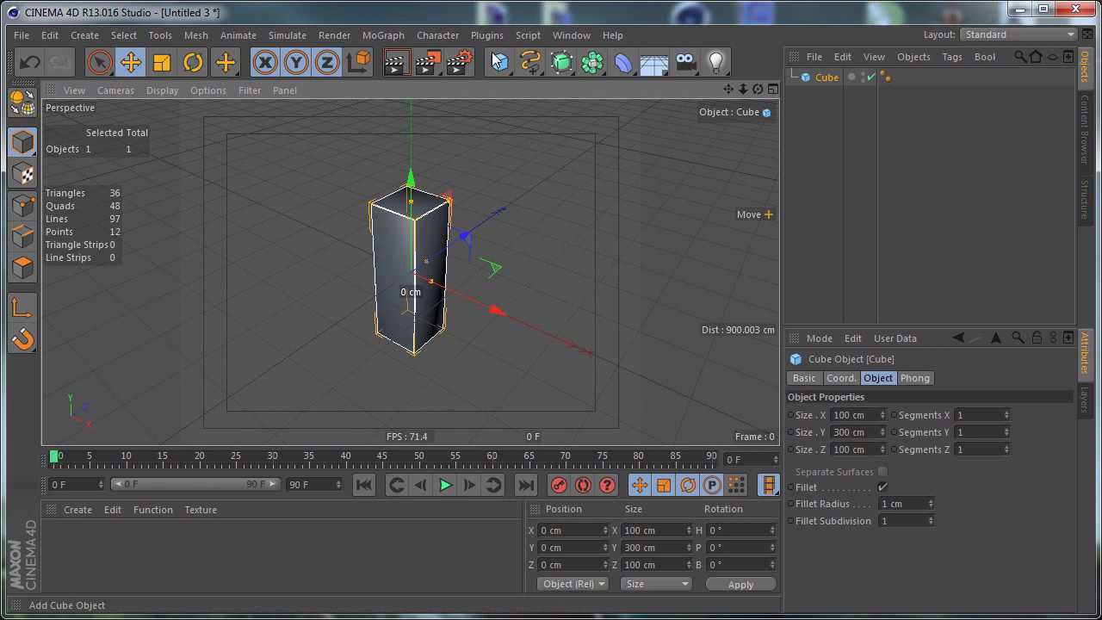
click(382, 35)
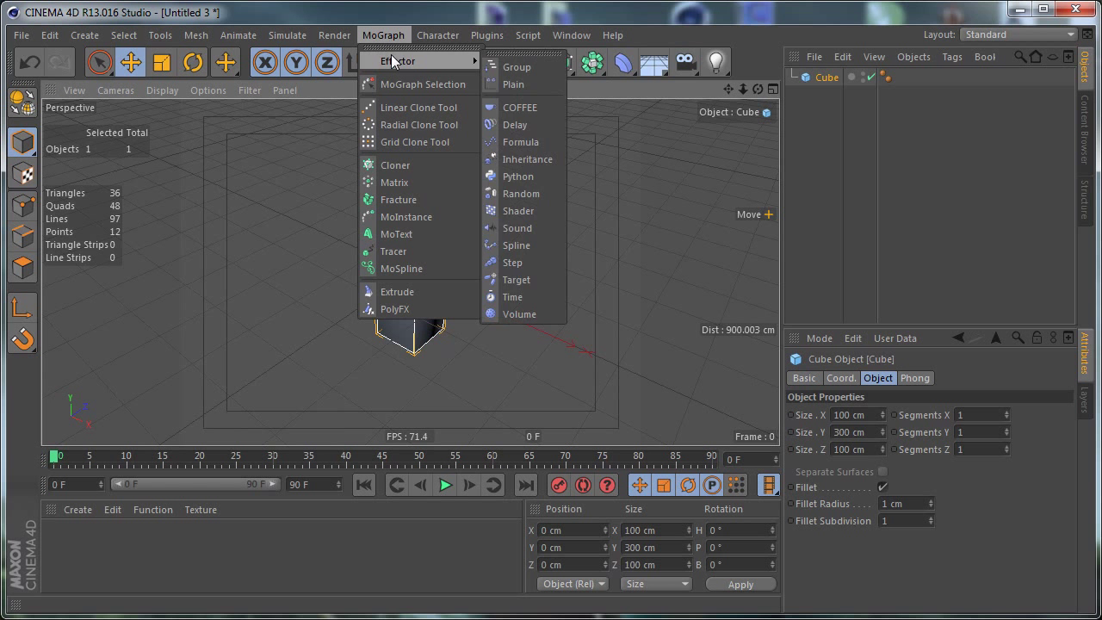
click(395, 164)
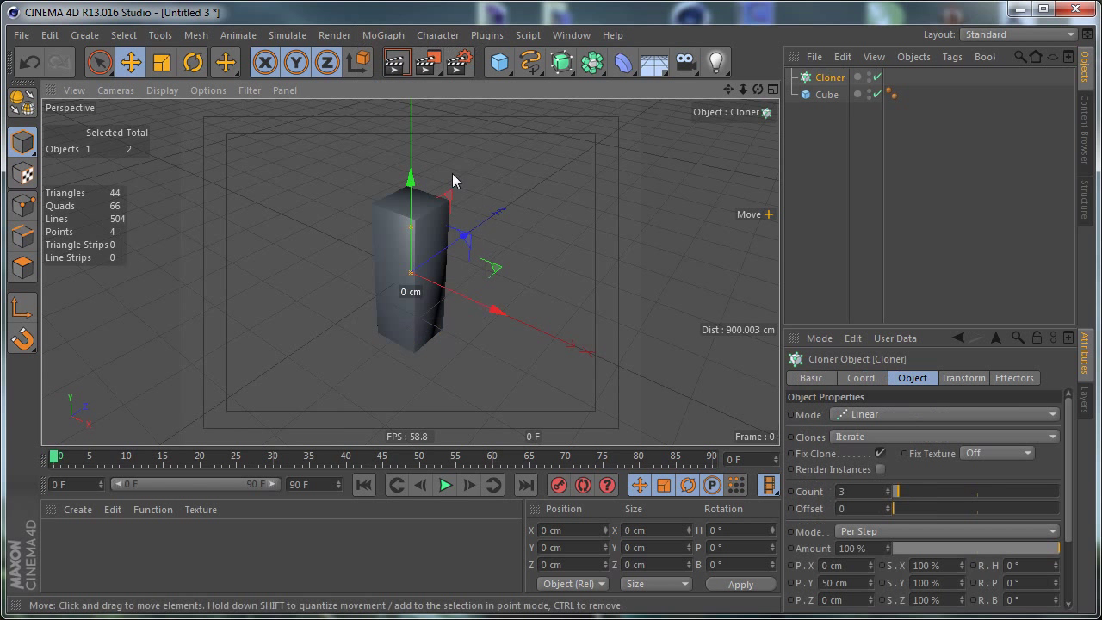
drag(838, 77, 834, 79)
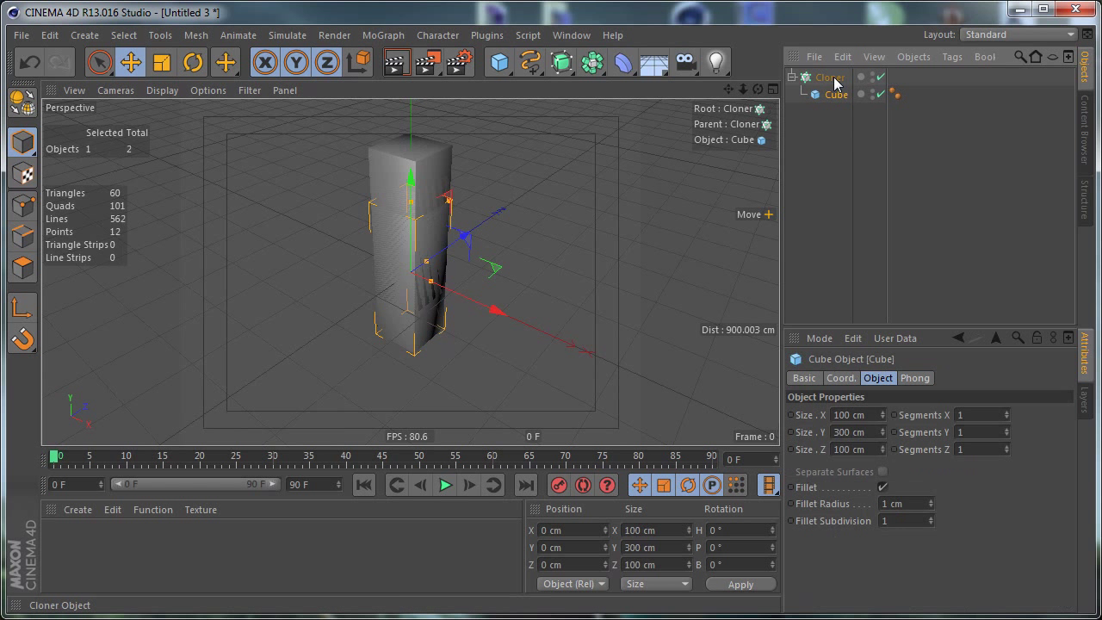
- Set the Cloner's mode to Grid Array
click(829, 78)
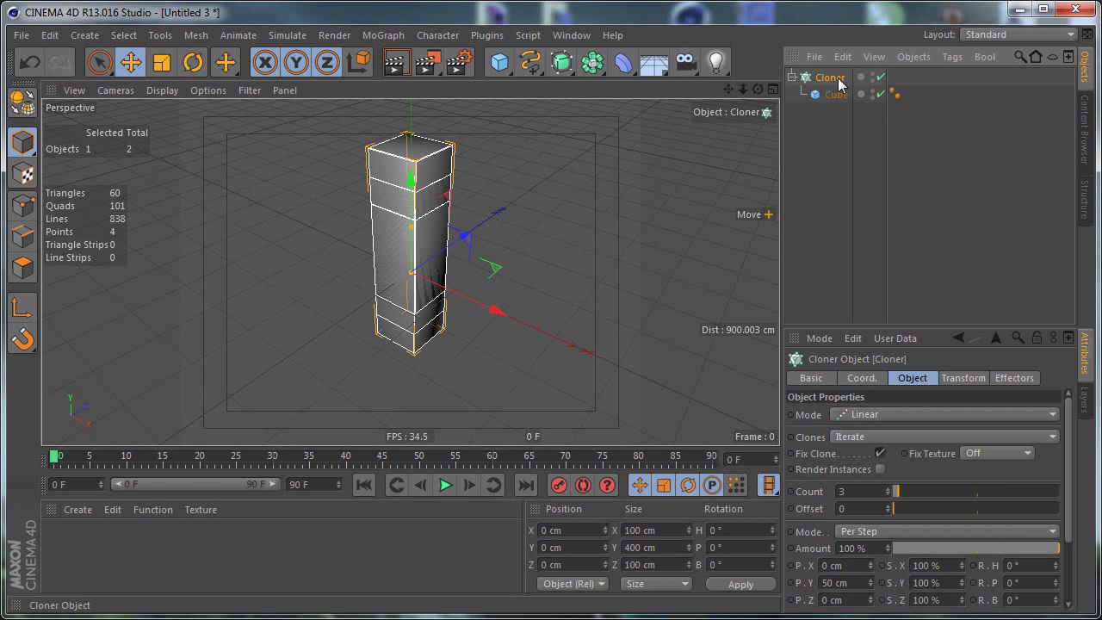
click(888, 411)
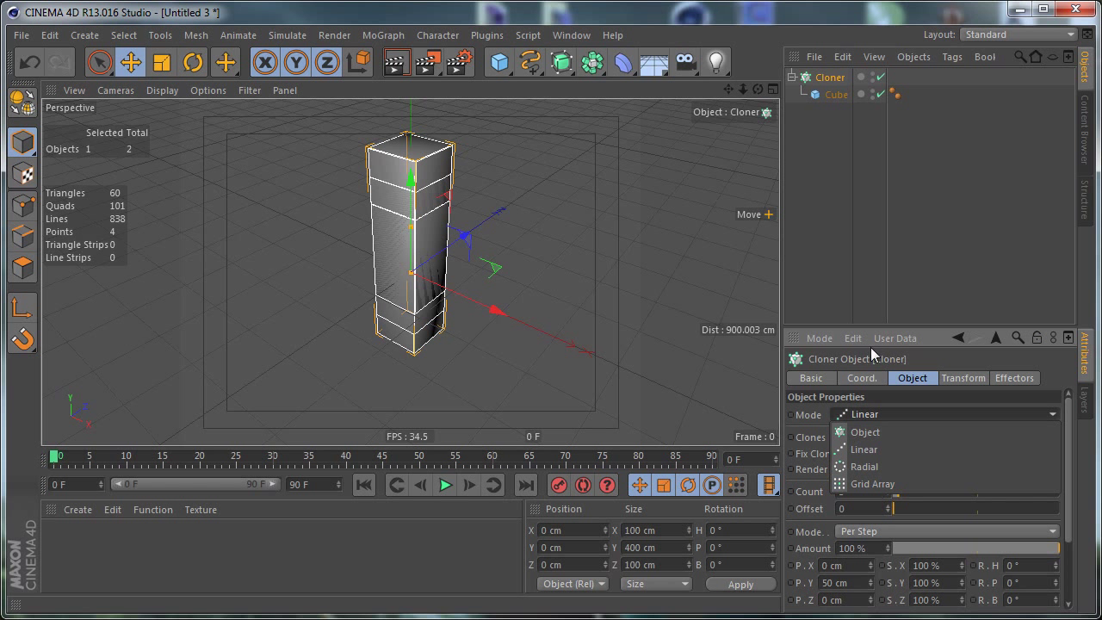
click(898, 483)
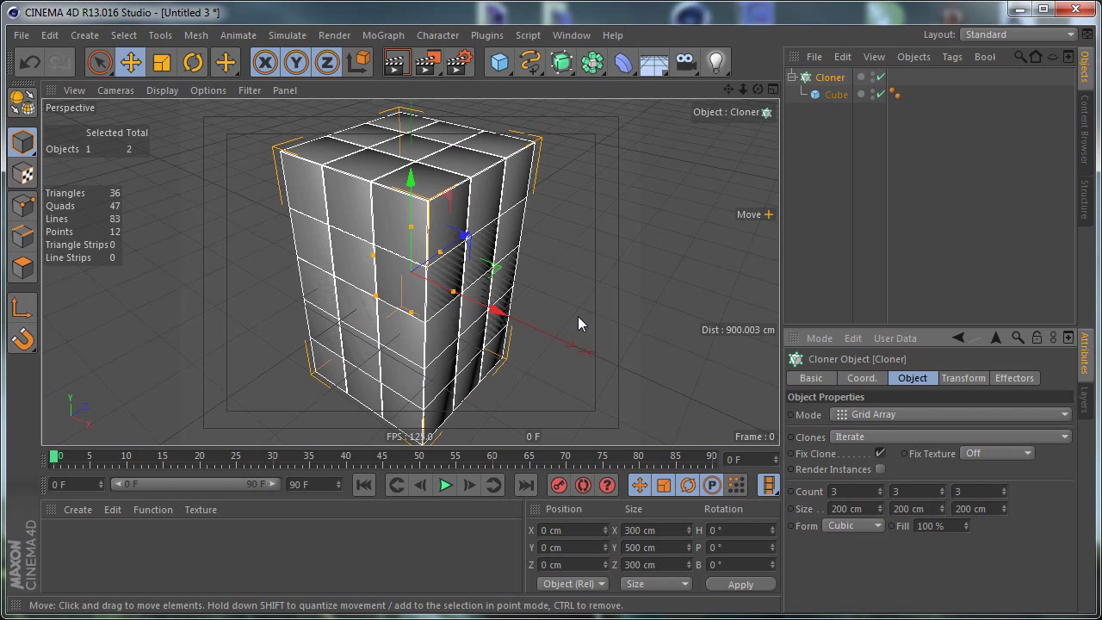
- Set the Cloner's grid counts to 25 in X, 1 in Y and 25 in Z
scroll(627, 406, down, 3)
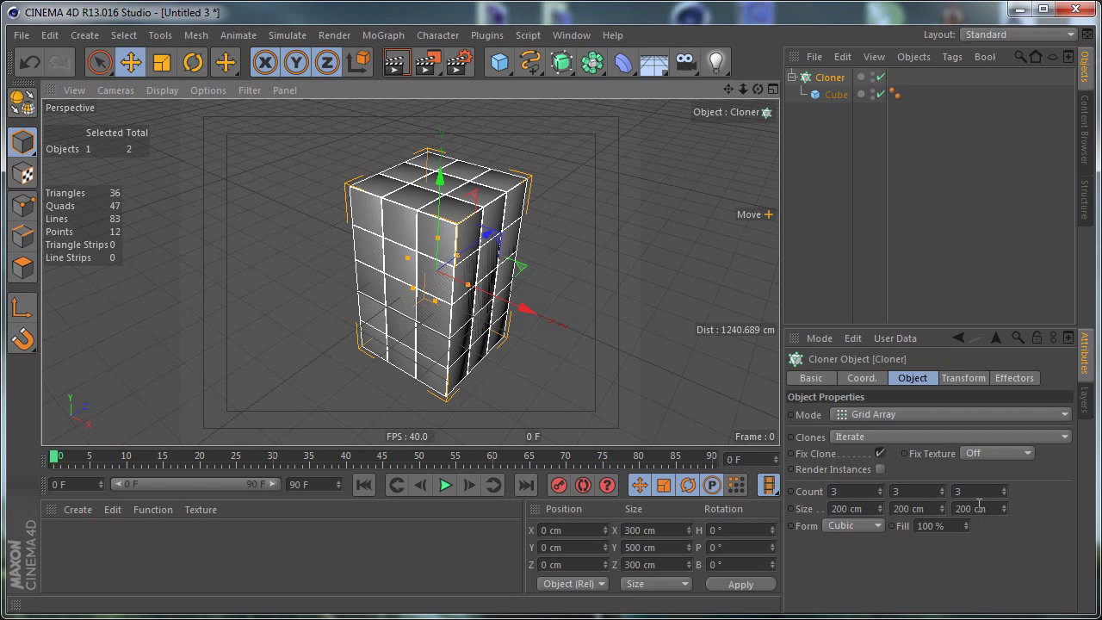
click(942, 494)
click(941, 494)
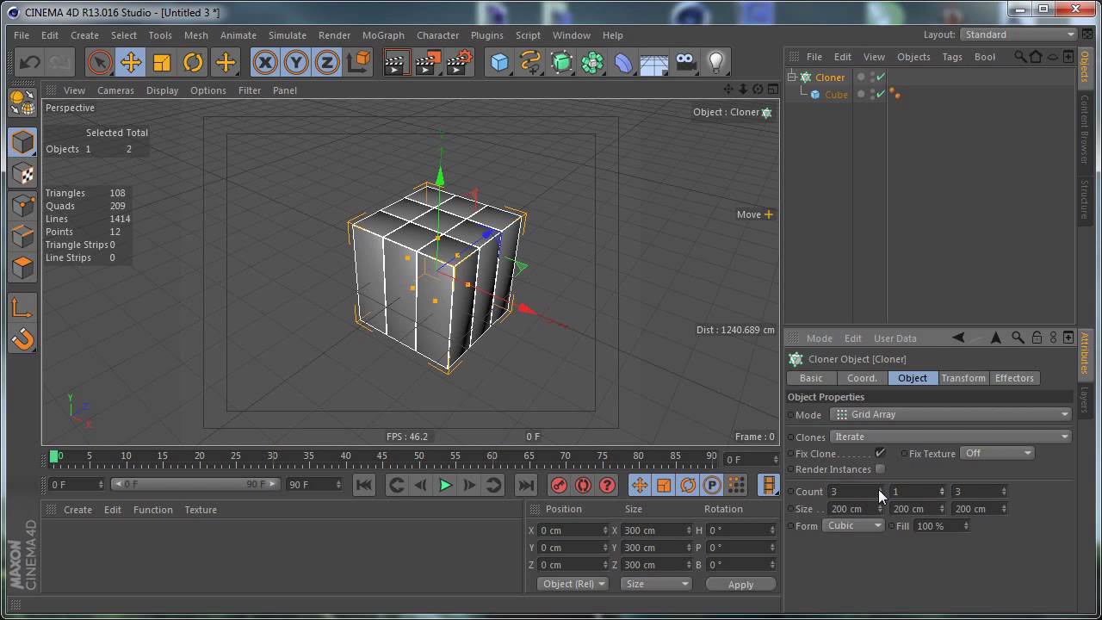
drag(880, 489, 880, 484)
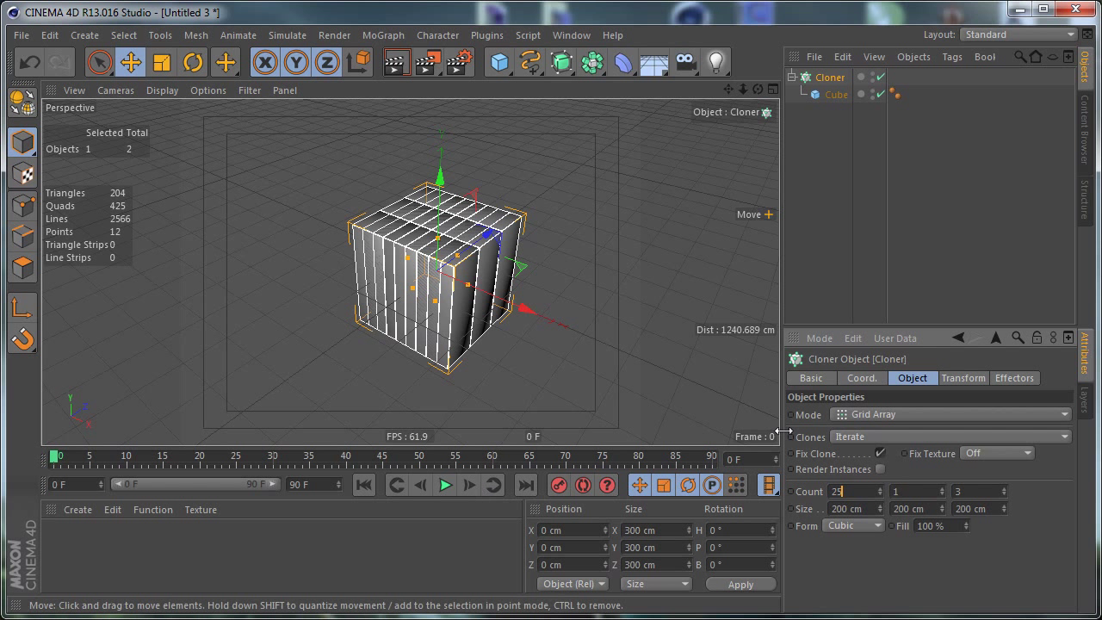
click(977, 491)
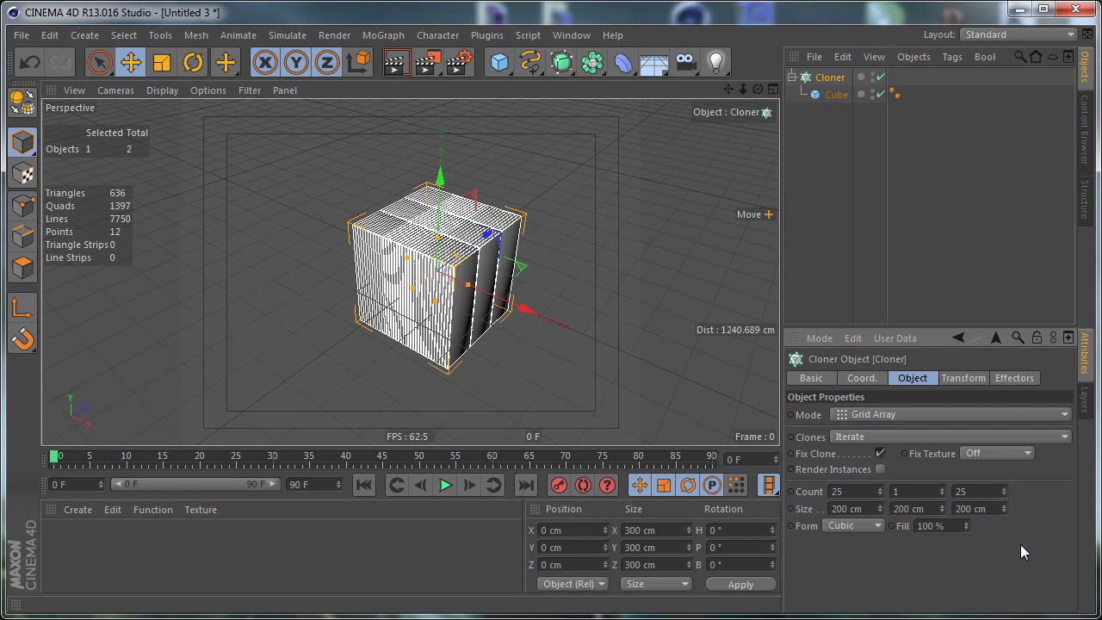
- Set the Cloner's grid size to 2500 cm in both X and Z
mouse_move(880, 508)
mouse_down()
mouse_move(879, 487)
mouse_move(879, 507)
mouse_up()
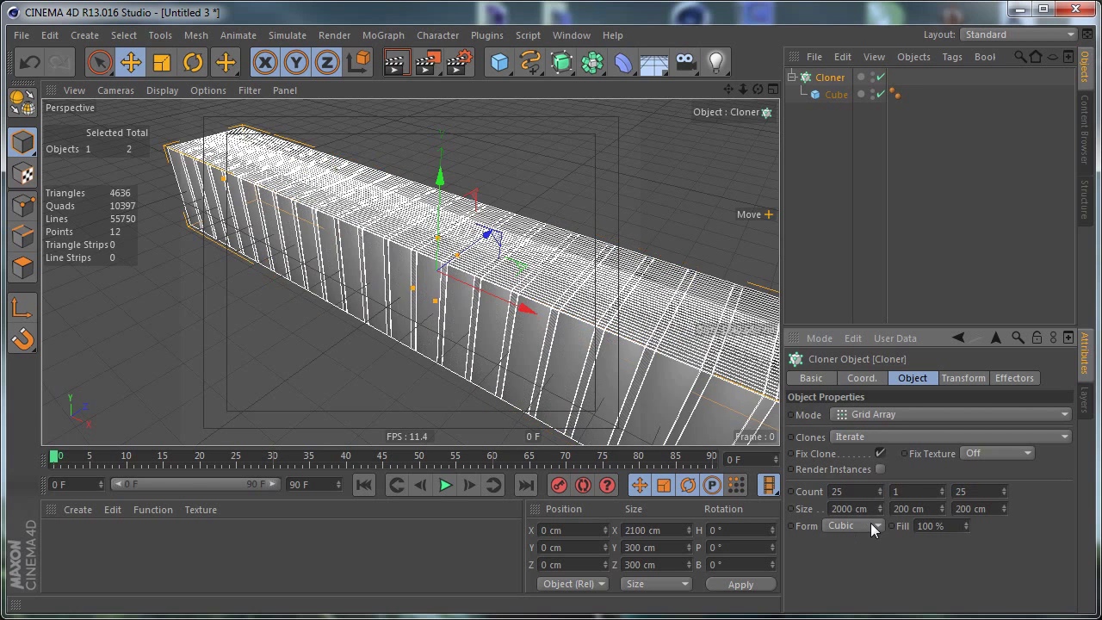
drag(877, 505, 878, 582)
click(866, 508)
text(2500)
key(Return)
click(978, 508)
text(2500)
key(Return)
- Close the gaps between the clones by setting the grid size to 2400 cm in both X and Z
mouse_move(523, 307)
mouse_down()
mouse_move(490, 320)
mouse_move(477, 280)
mouse_move(479, 340)
mouse_move(473, 294)
mouse_up()
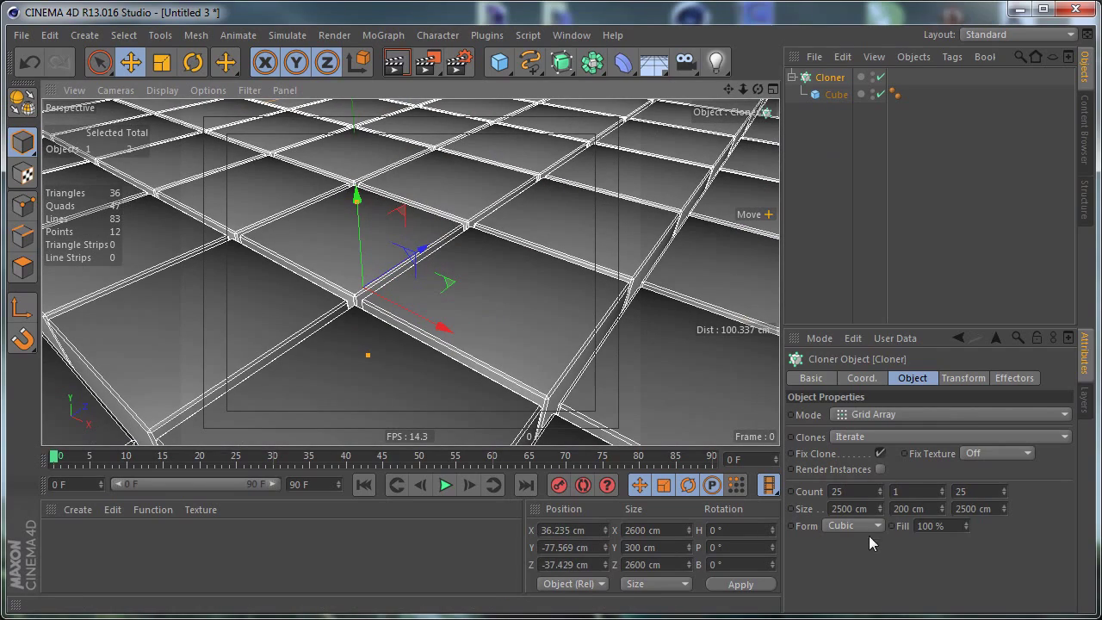
drag(878, 510, 880, 515)
double_click(851, 509)
text(2400)
key(Return)
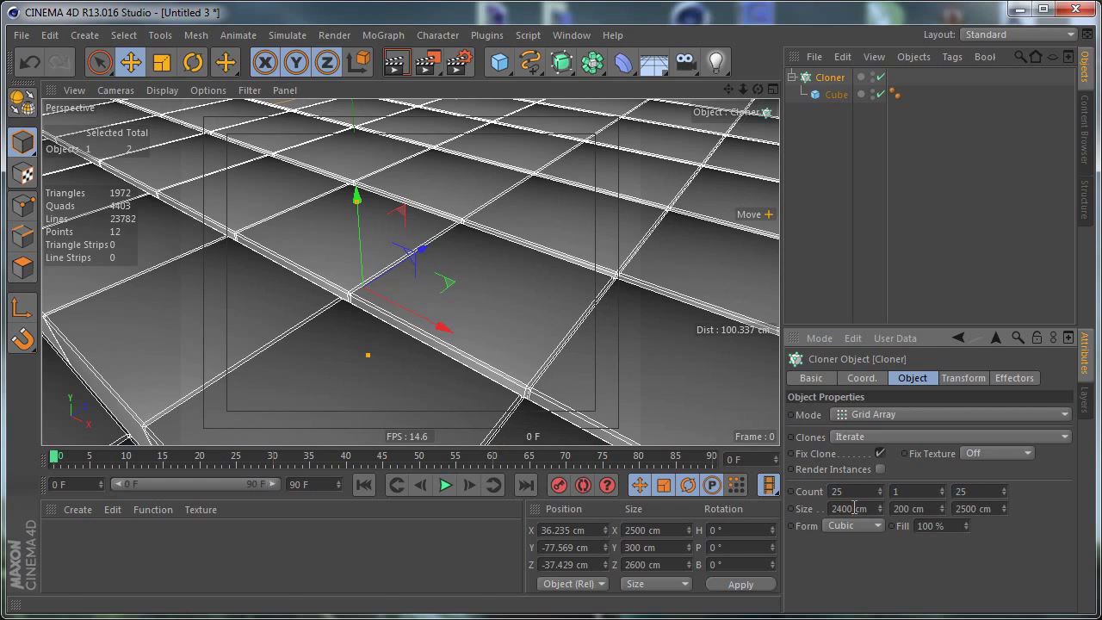
alt+drag(474, 275, 338, 334)
alt+right_drag(339, 334, 465, 362)
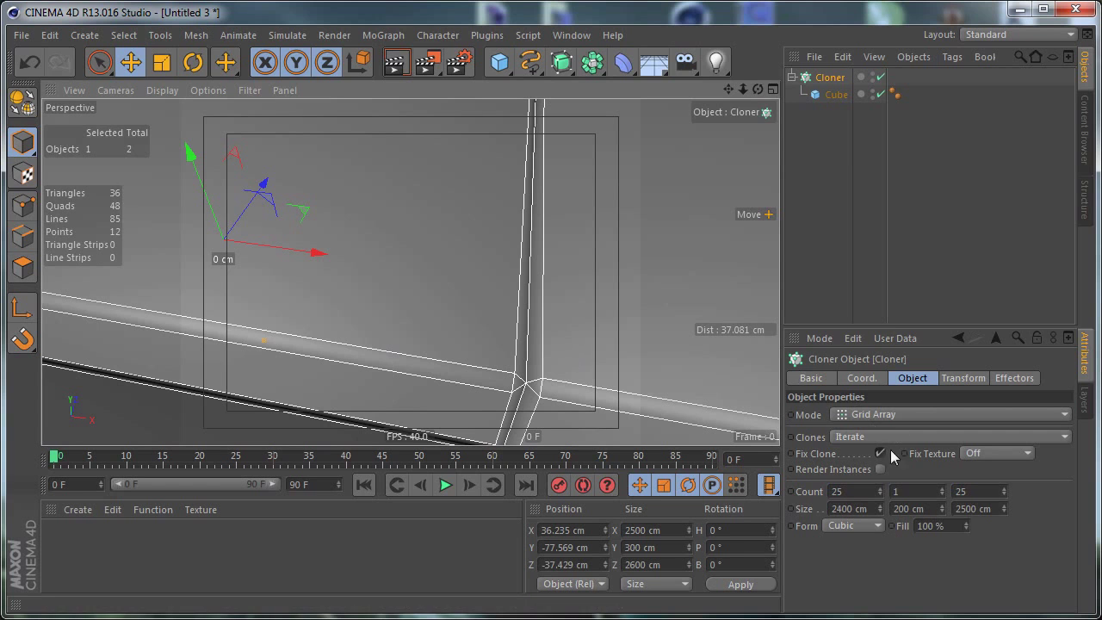
double_click(996, 510)
text(24)
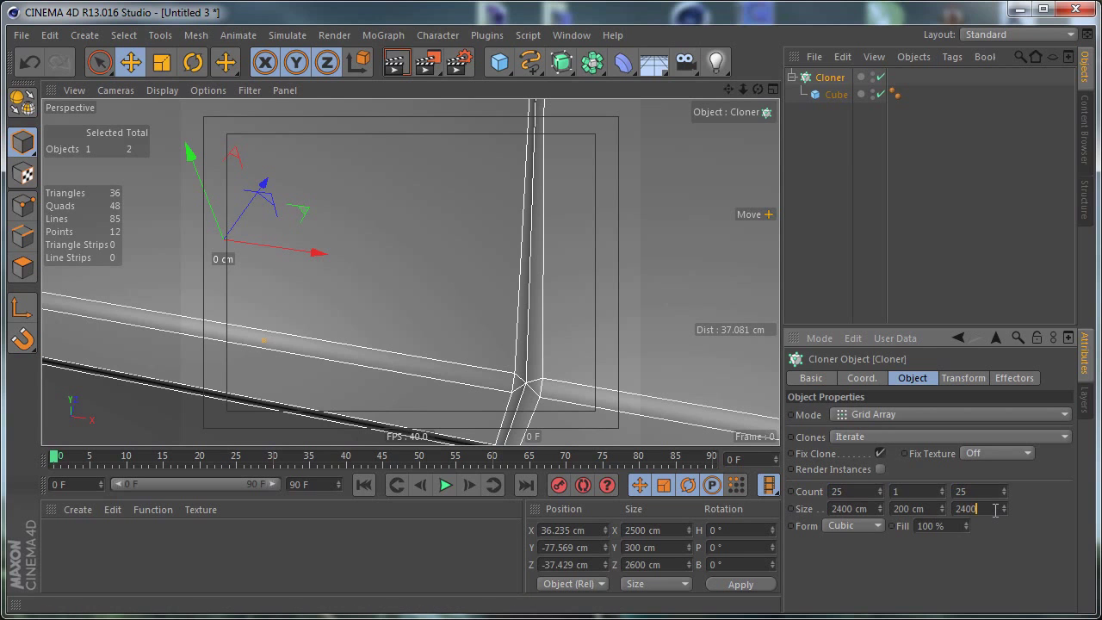
text(00)
key(Return)
- Raise the Cloner's grid counts to 50 in both X and Z
scroll(555, 266, down, 10)
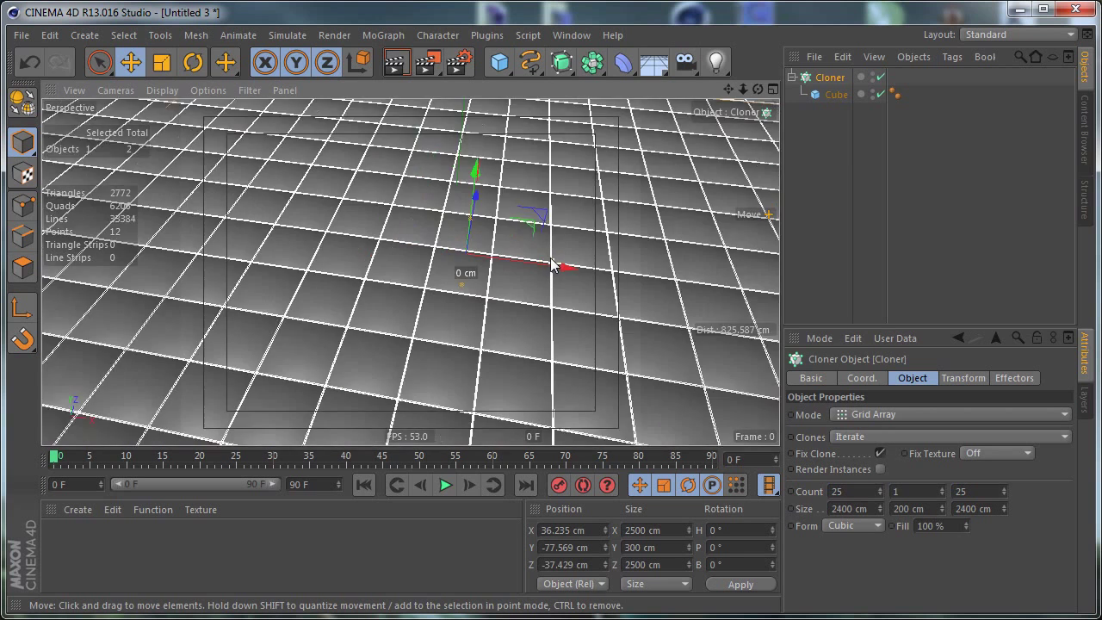
scroll(555, 266, down, 5)
scroll(553, 264, up, 3)
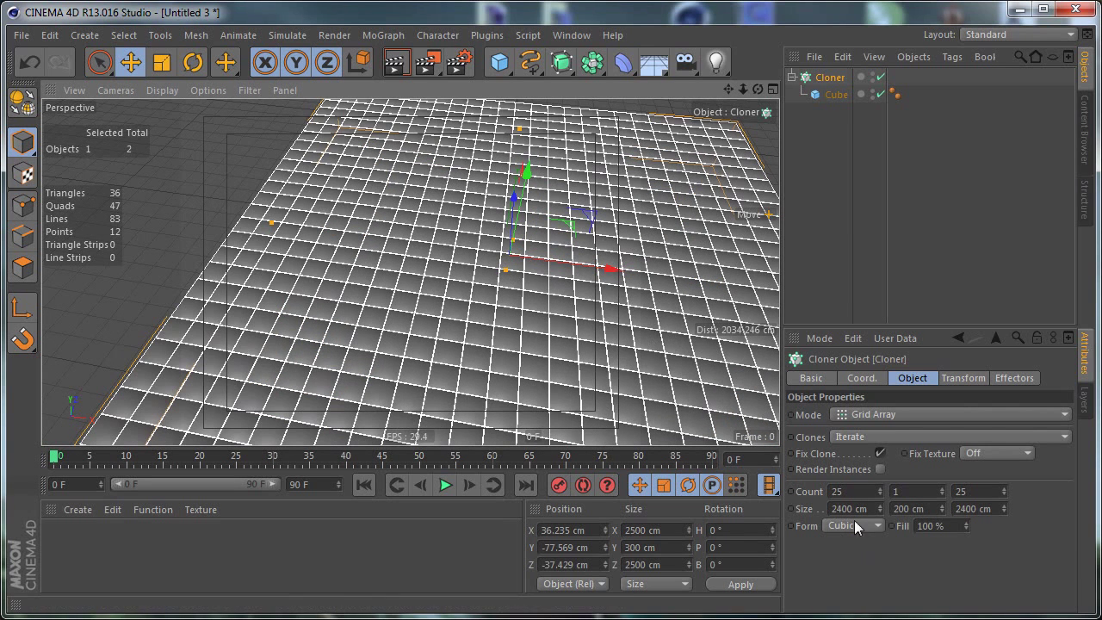
double_click(861, 489)
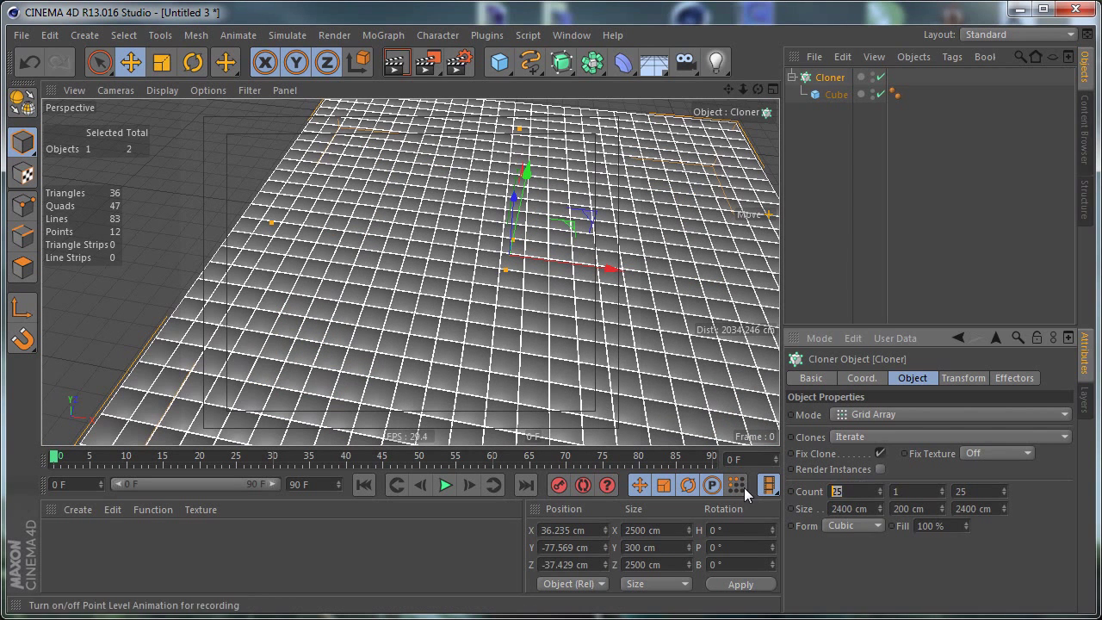
double_click(981, 490)
text(50)
key(Return)
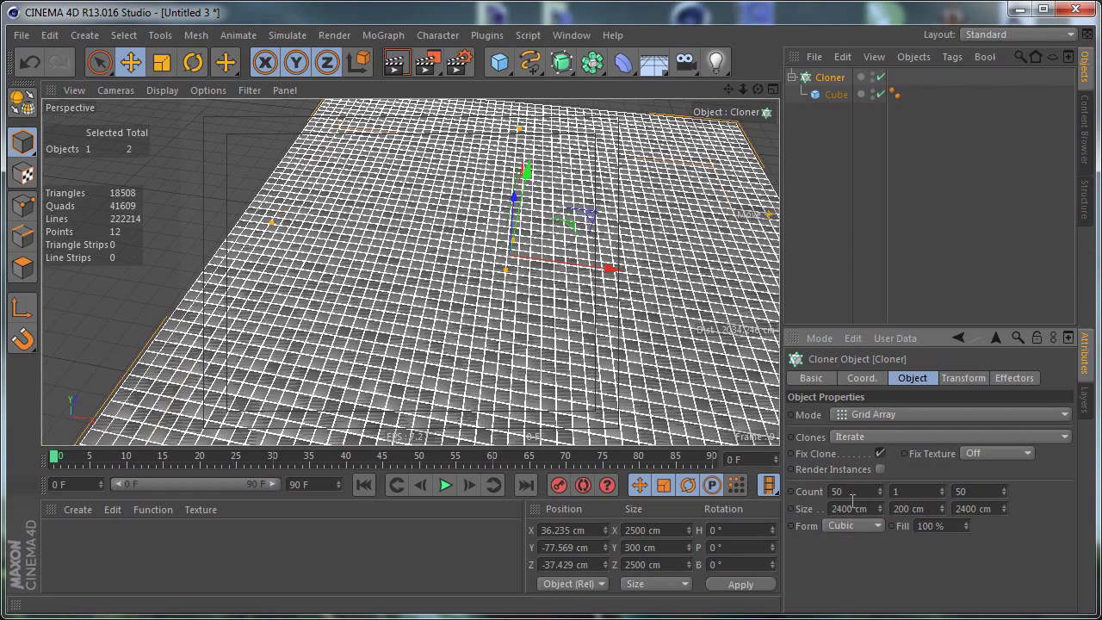
- Set the Cloner's grid size to 4800 cm in both X and Z
double_click(857, 509)
text(4800)
key(Return)
double_click(981, 508)
text(4)
key(Return)
- Collapse the Cloner's hierarchy, add a Random effector to it, and display the Cloner's list of effectors
alt+right_drag(388, 151, 561, 215)
mouse_move(574, 335)
alt+mouse_down()
mouse_move(576, 237)
mouse_move(418, 233)
mouse_move(515, 280)
mouse_move(571, 327)
alt+mouse_up()
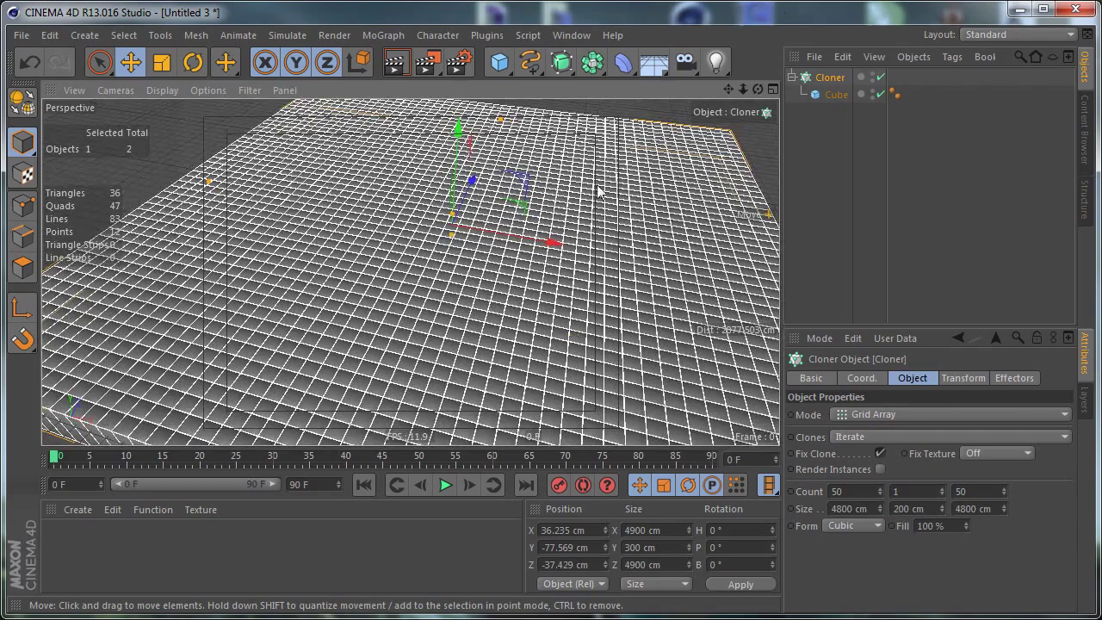
alt+right_drag(596, 185, 781, 9)
click(791, 77)
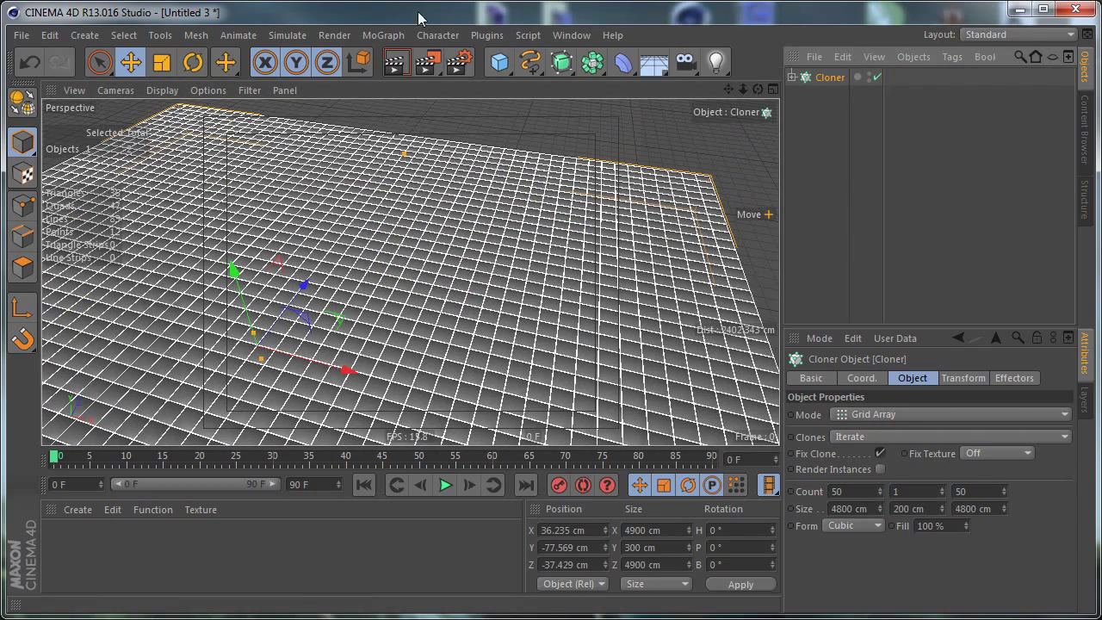
click(389, 38)
mouse_move(393, 58)
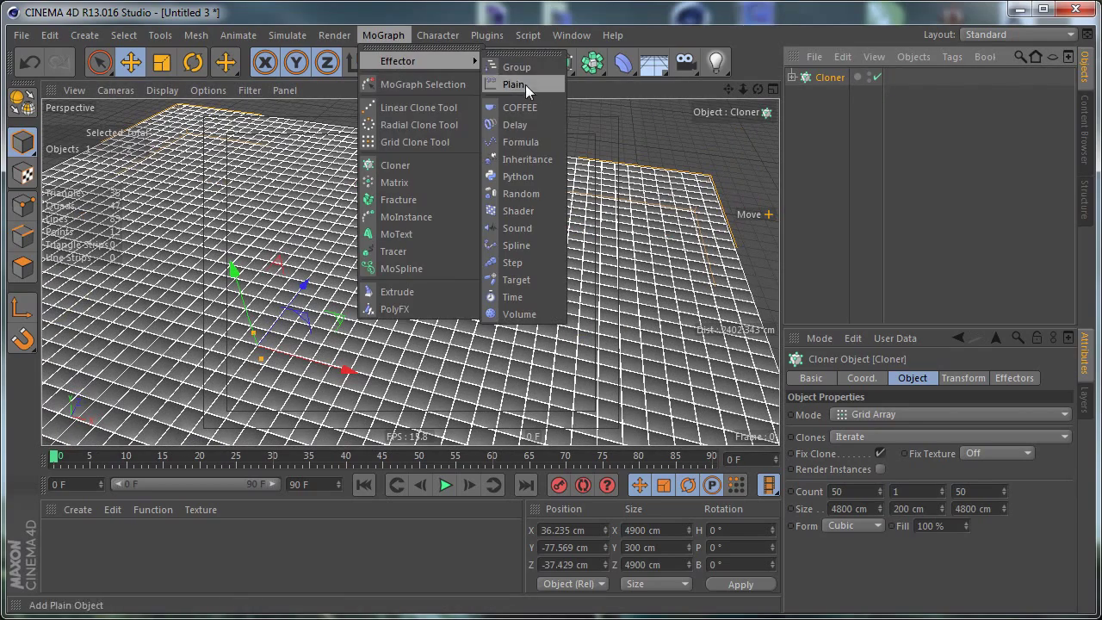
click(542, 196)
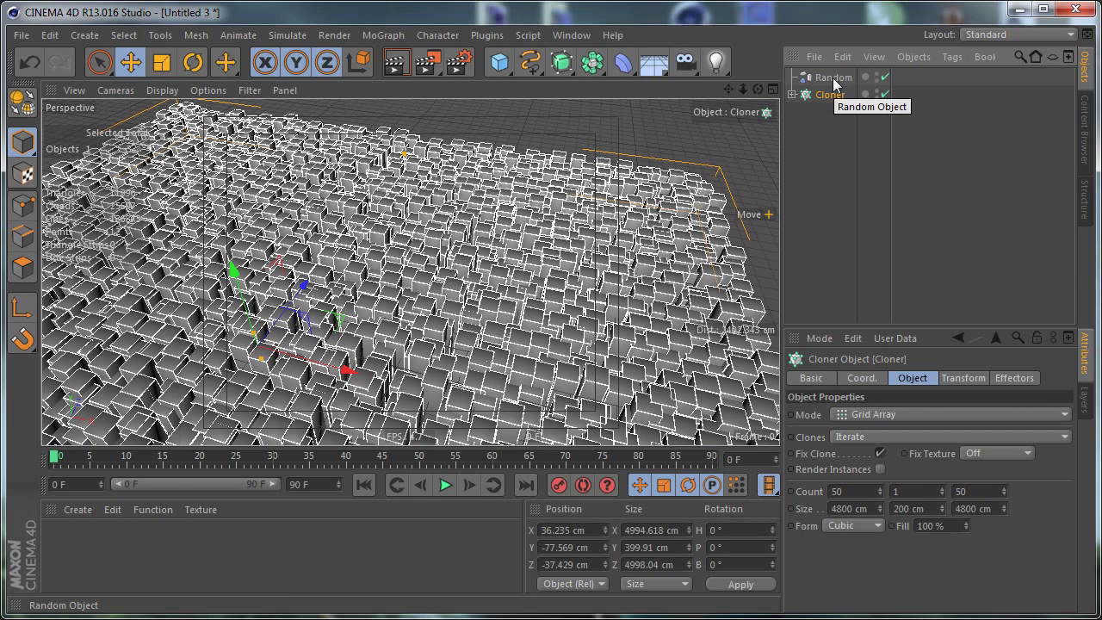
click(1029, 384)
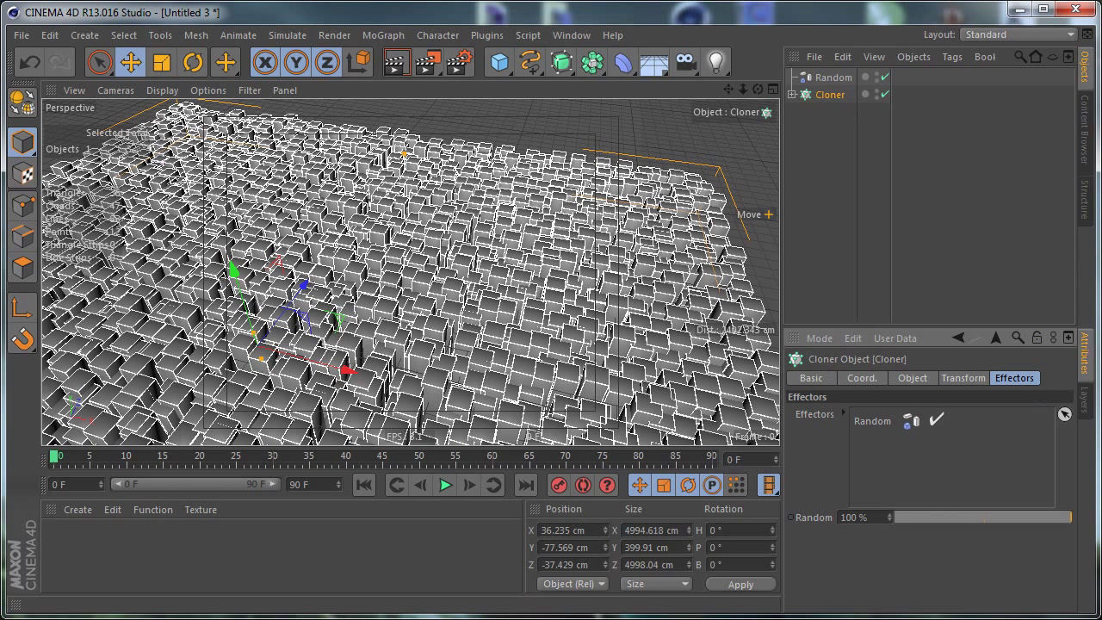
- Set the Random effector's P.X and P.Z position values to 0 cm
click(833, 77)
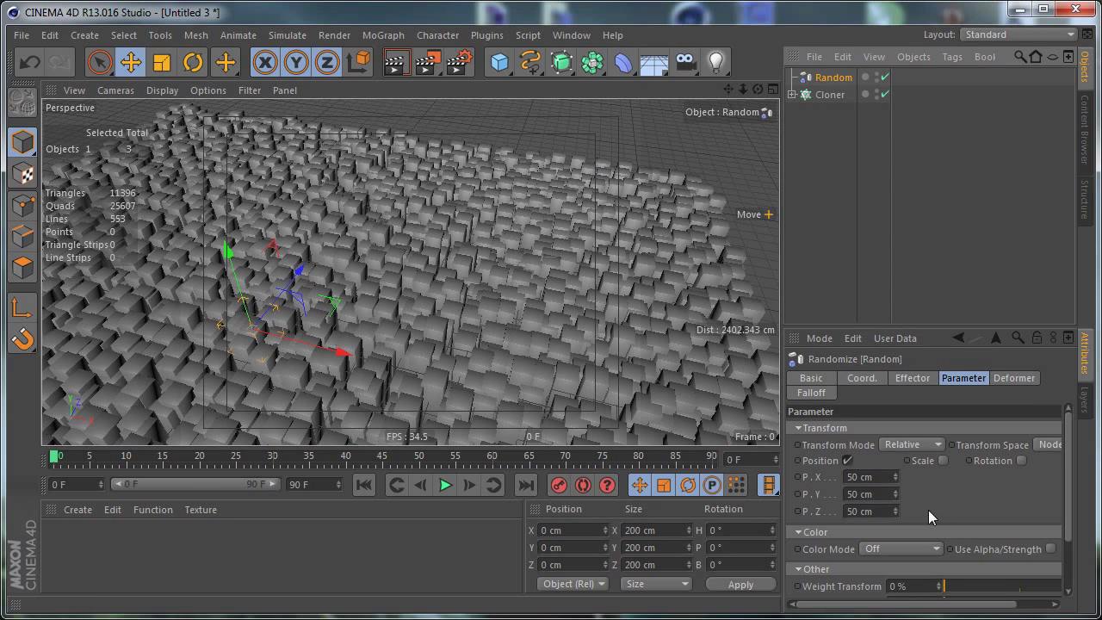
double_click(861, 475)
text(0)
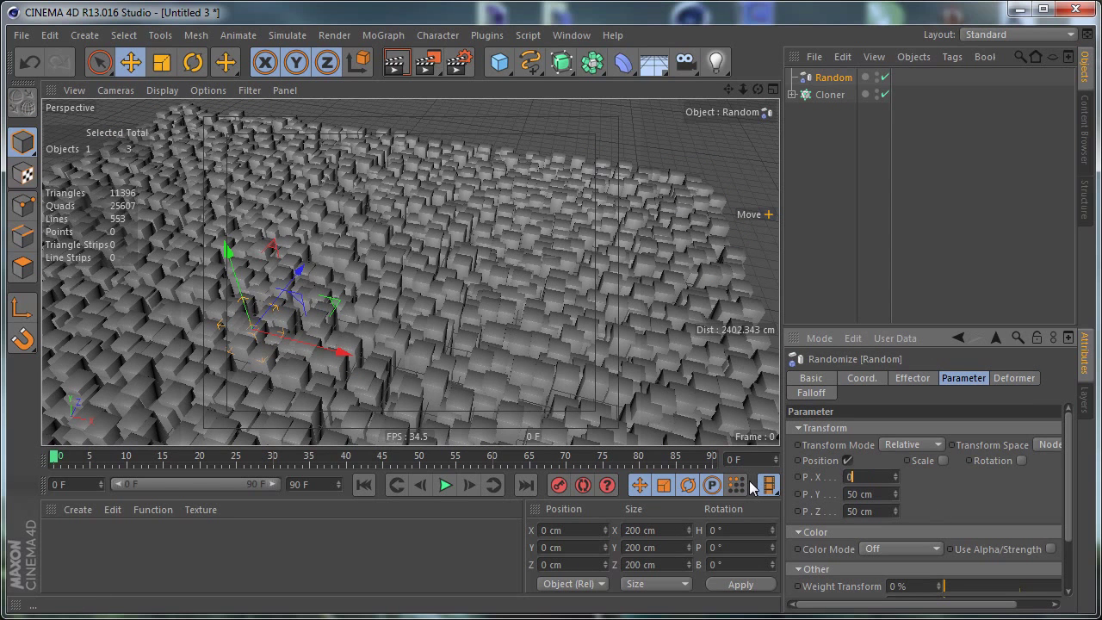
key(Return)
double_click(865, 511)
text(0)
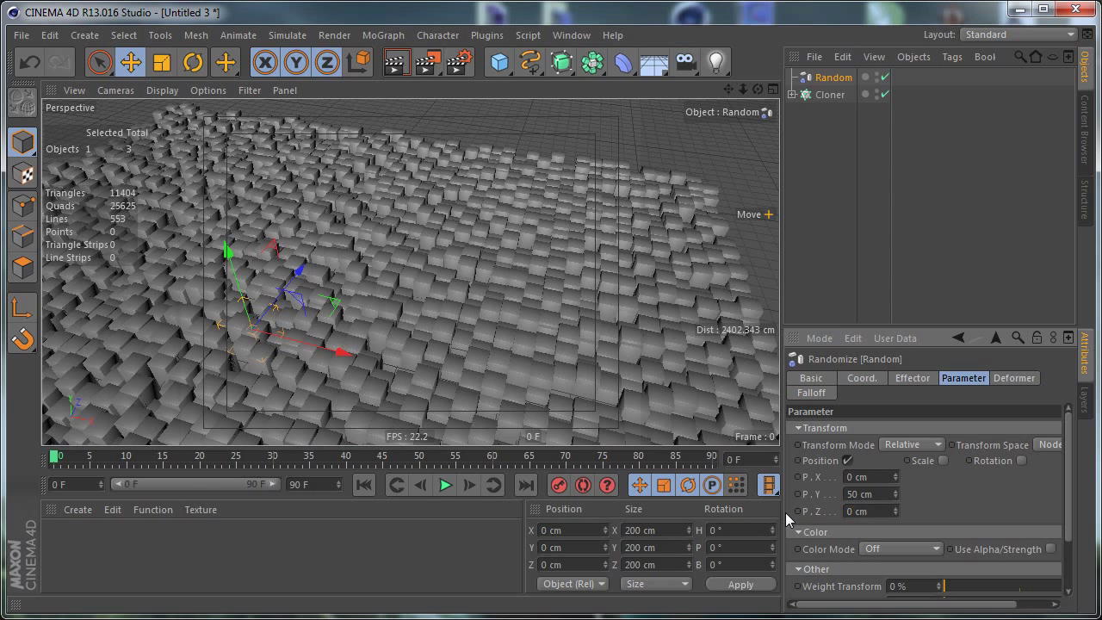
key(Return)
- Try 100 cm for the Random effector's P.Y position value, and settle on 75 cm
double_click(882, 493)
text(100)
key(Return)
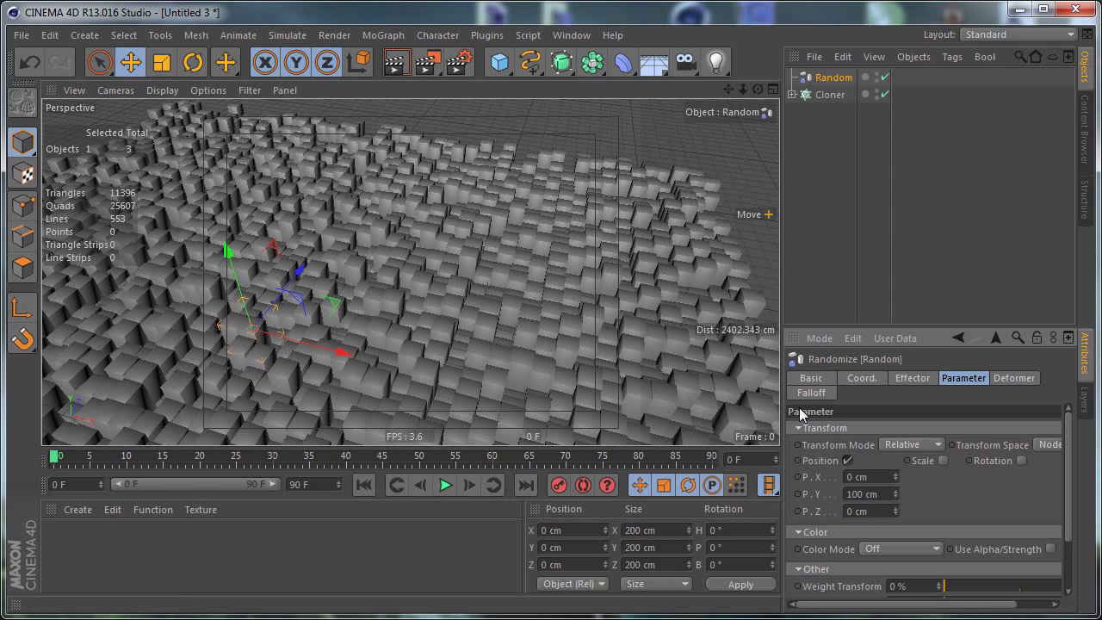
double_click(879, 493)
text(75)
key(Return)
- Enlarge the attribute area, show the Random effector's effector settings, and play the animation to check for block movement
drag(925, 325, 922, 286)
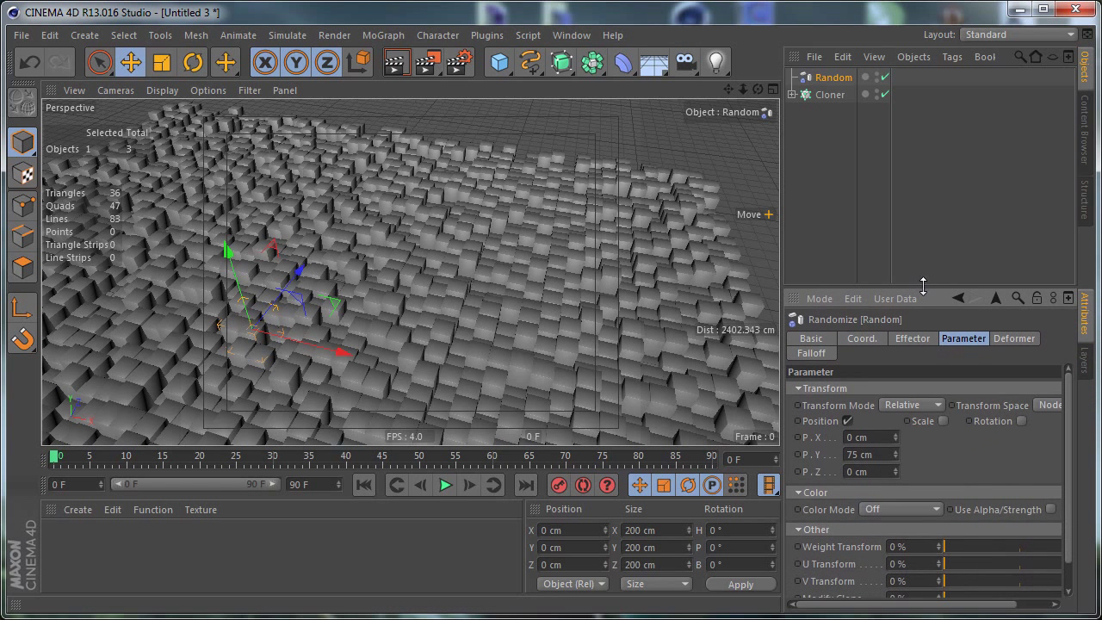
click(912, 340)
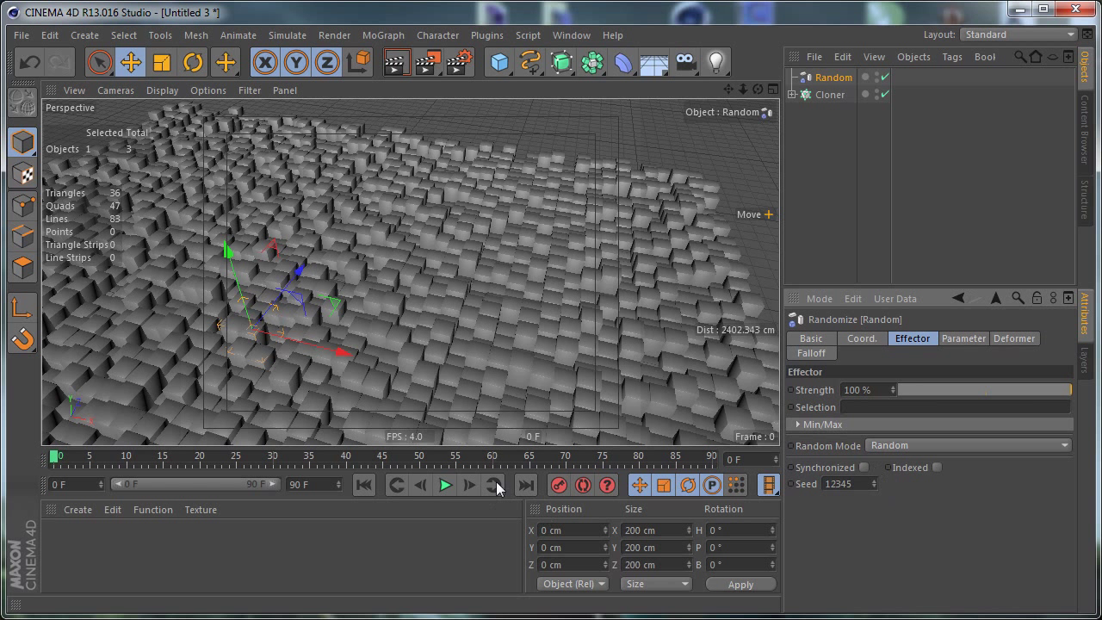
click(444, 485)
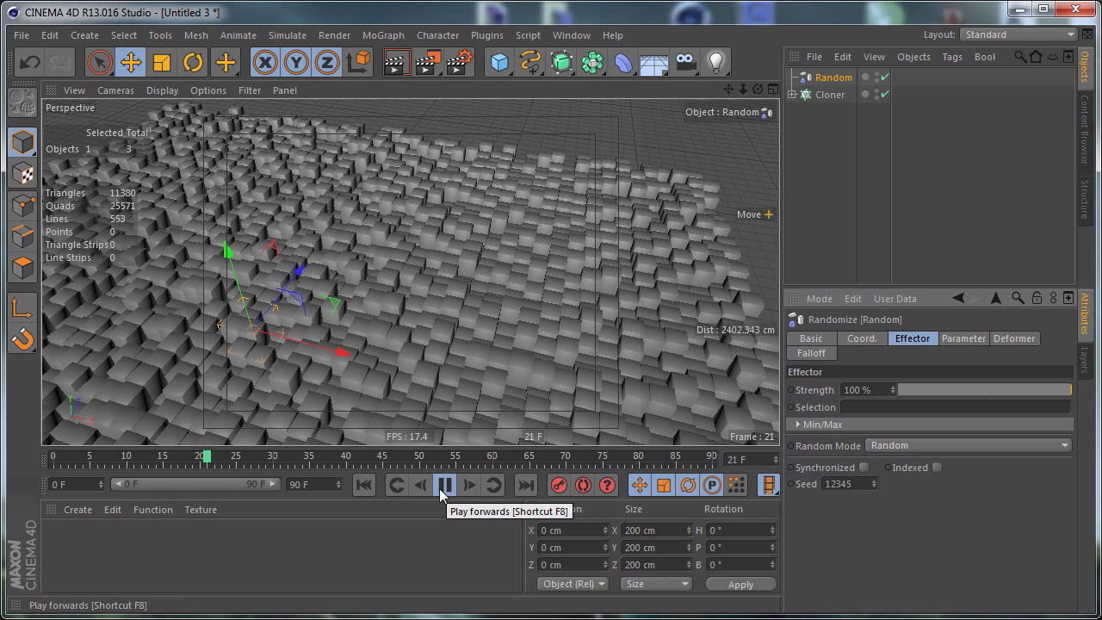
click(444, 486)
drag(360, 461, 204, 465)
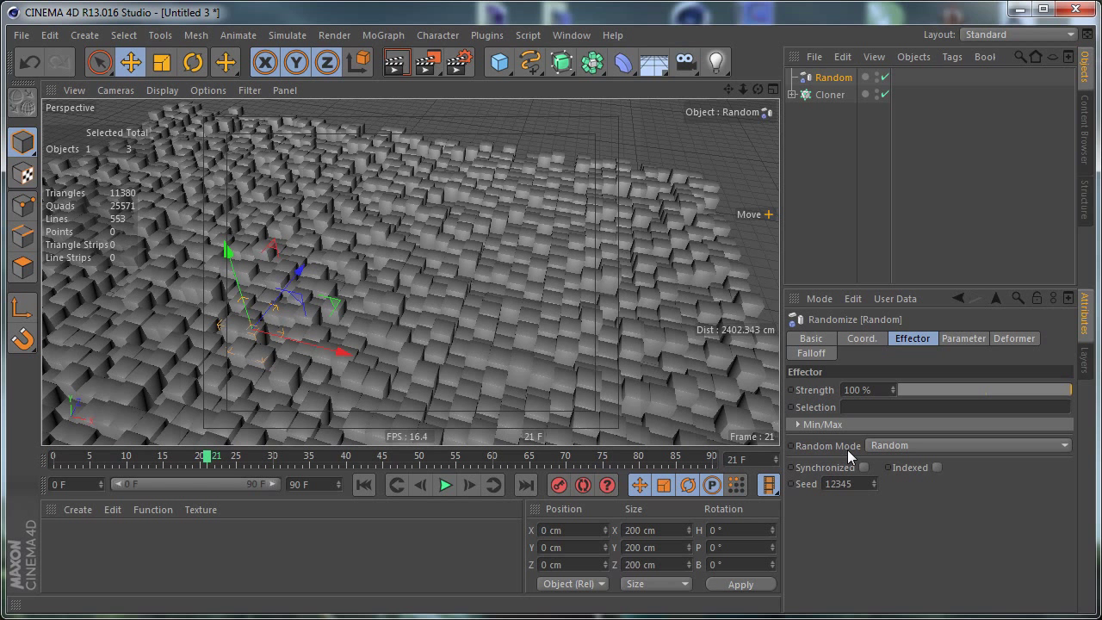
- Set the Random effector's Random Mode to Noise and play back the resulting block animation
click(902, 446)
click(901, 496)
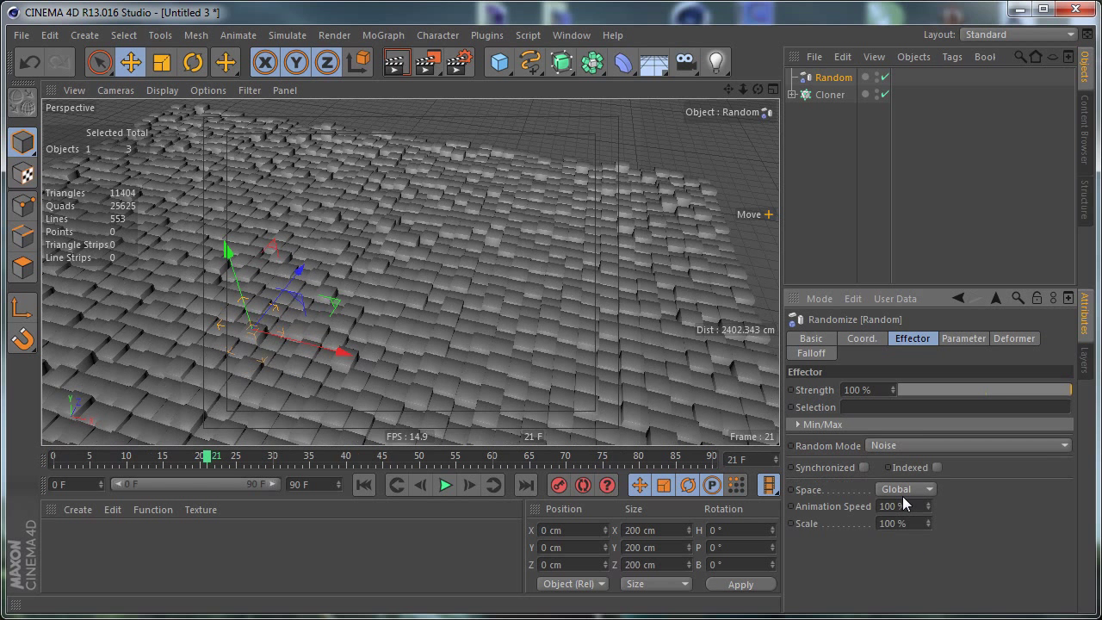
click(445, 485)
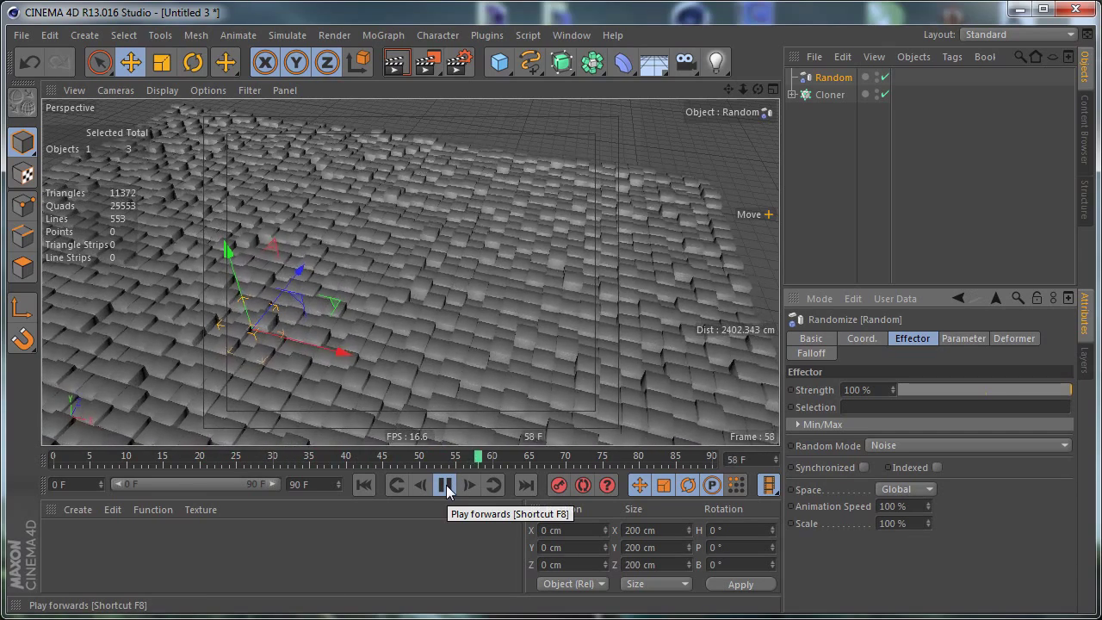
click(445, 486)
- Try an Animation Speed of 25% for the Random effector's noise and preview the playback
double_click(912, 506)
text(25)
key(Return)
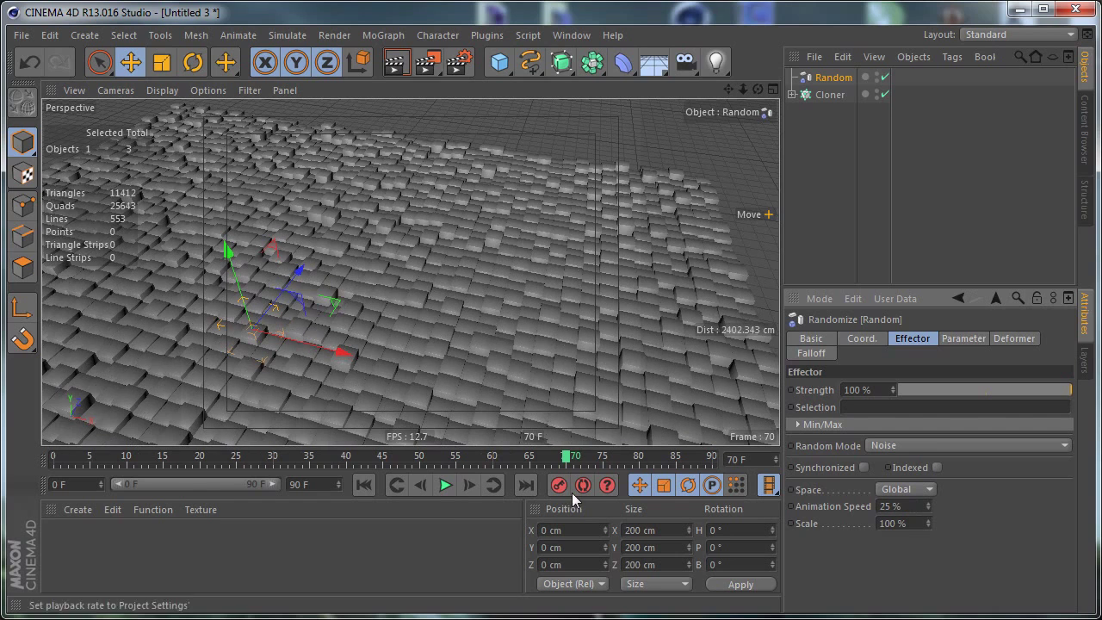
click(445, 484)
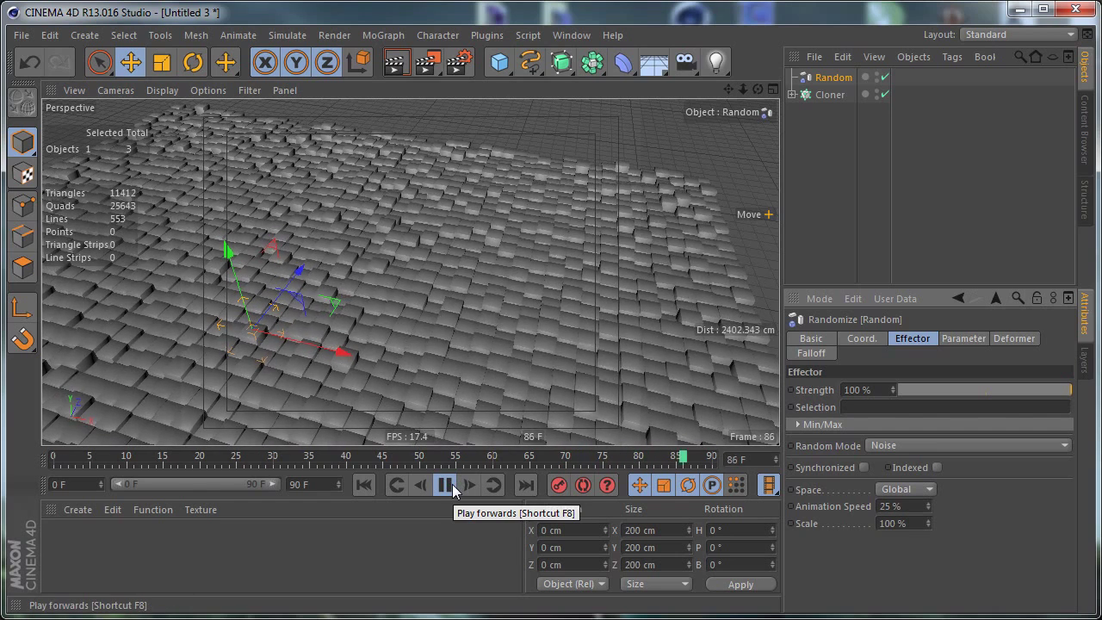
click(445, 484)
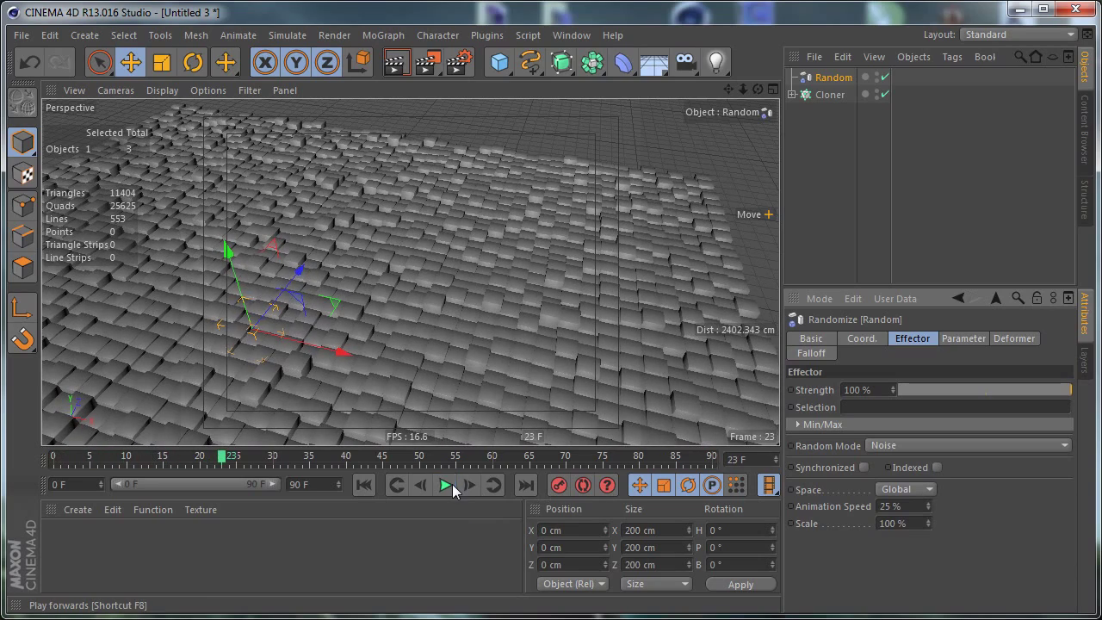
- Set the Random effector's Animation Speed to 50% and preview the playback
double_click(912, 506)
text(50)
key(Return)
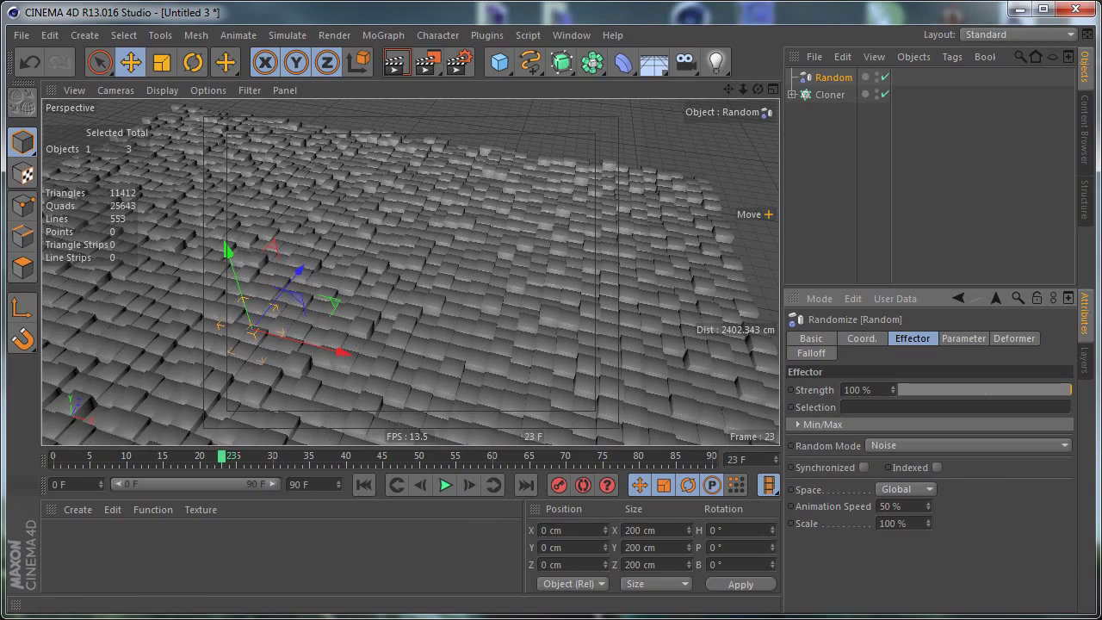
click(449, 486)
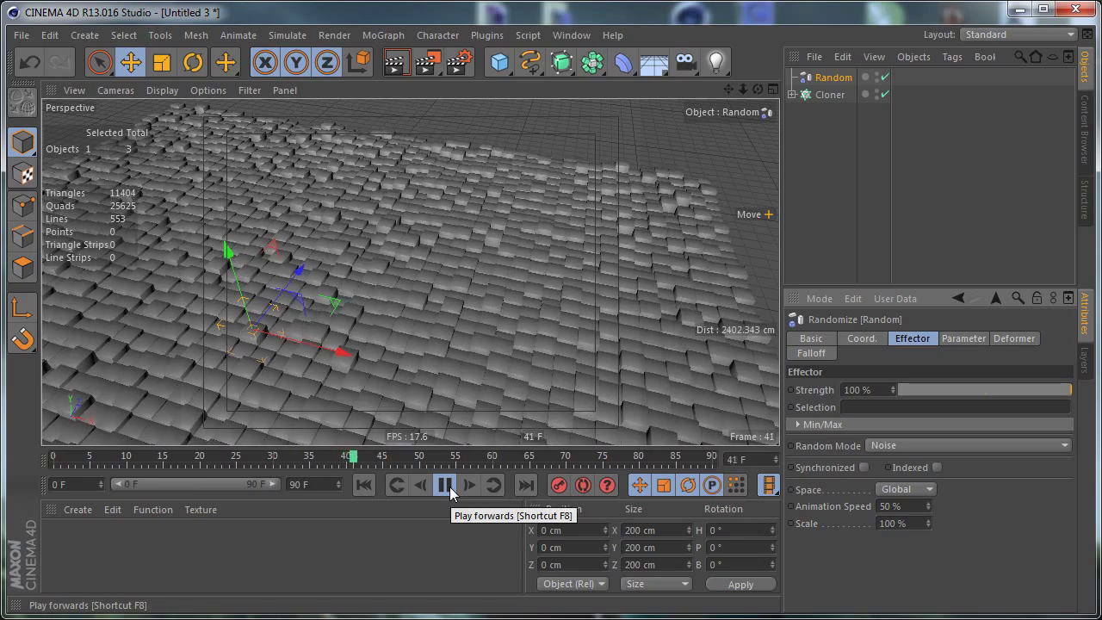
click(445, 484)
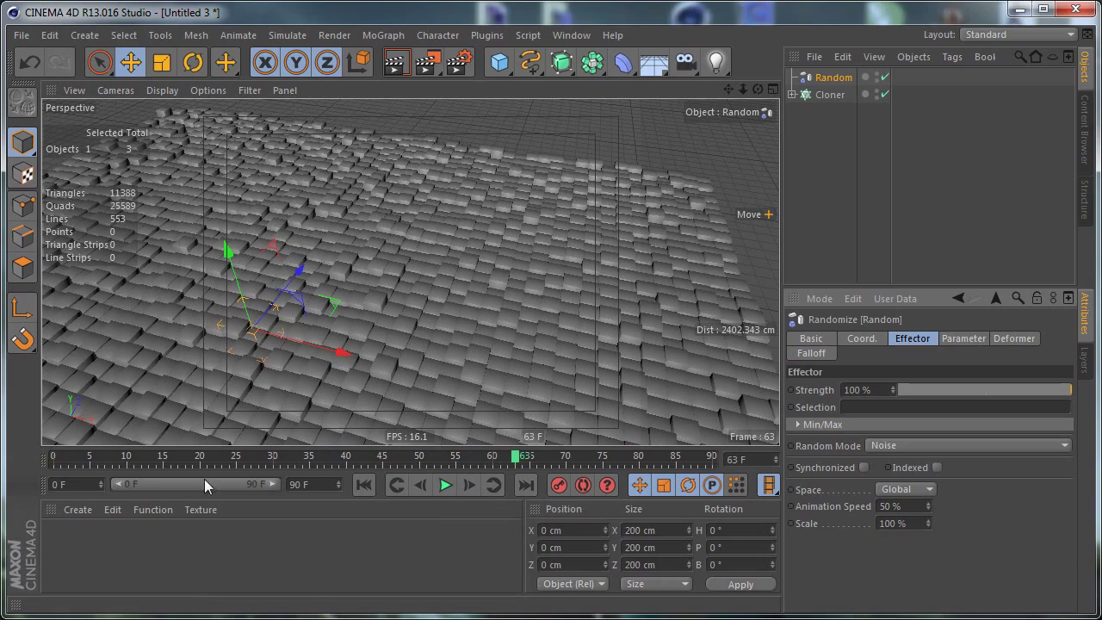
- Extend the animation and its preview range to 600 frames, and move the playhead to frame 361
double_click(311, 483)
text(600)
key(Return)
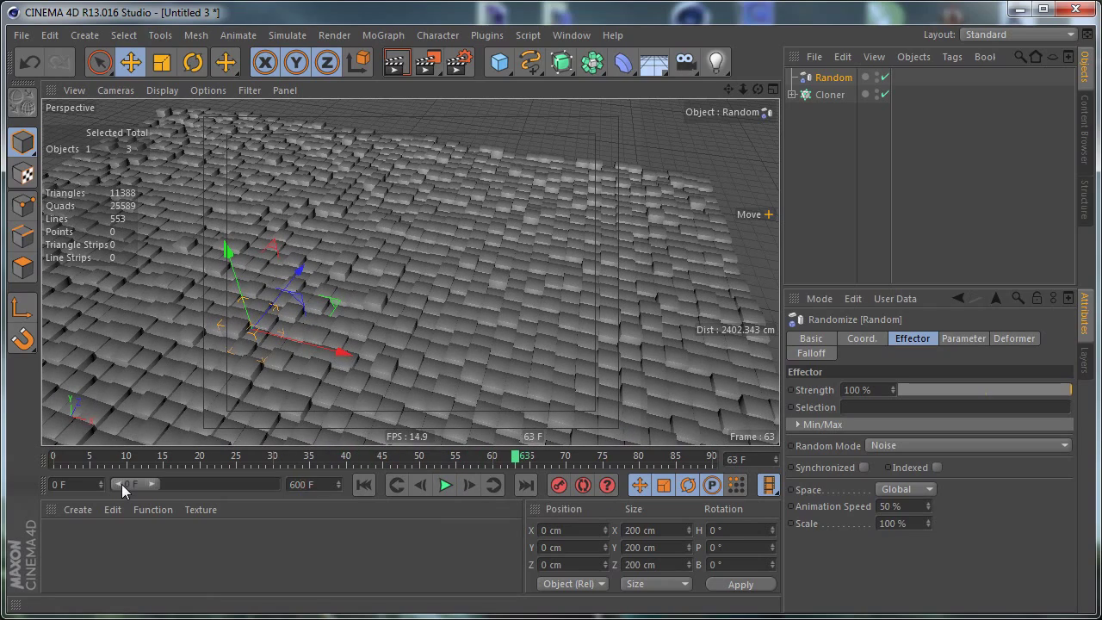
drag(153, 483, 354, 477)
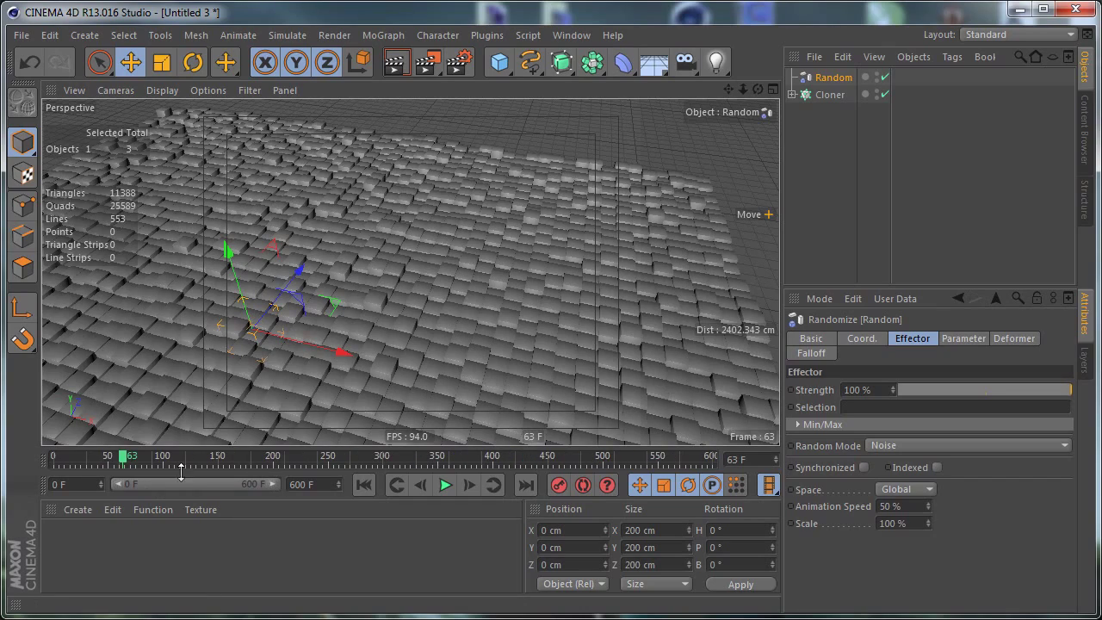
drag(120, 457, 663, 457)
mouse_move(594, 454)
mouse_down()
mouse_move(316, 440)
mouse_move(445, 454)
mouse_move(453, 434)
mouse_move(449, 454)
mouse_up()
- Add a sphere with a 25 cm radius and raise it to about 510 cm above the block field
alt+drag(450, 262, 577, 217)
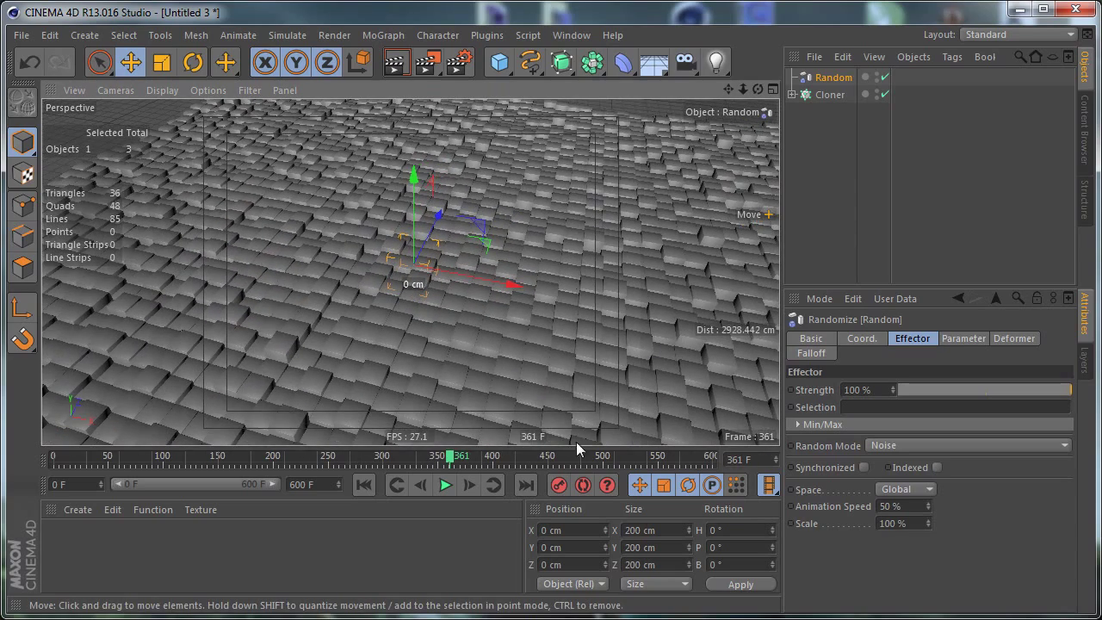
click(499, 67)
click(824, 112)
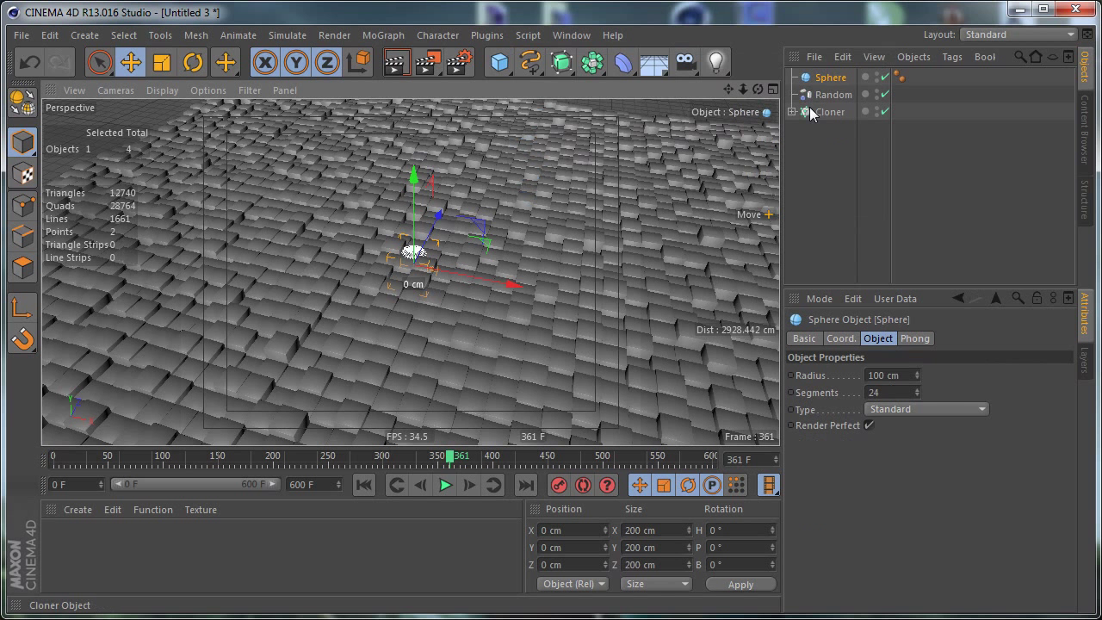
click(827, 79)
double_click(901, 375)
text(25)
key(Return)
drag(413, 178, 412, 91)
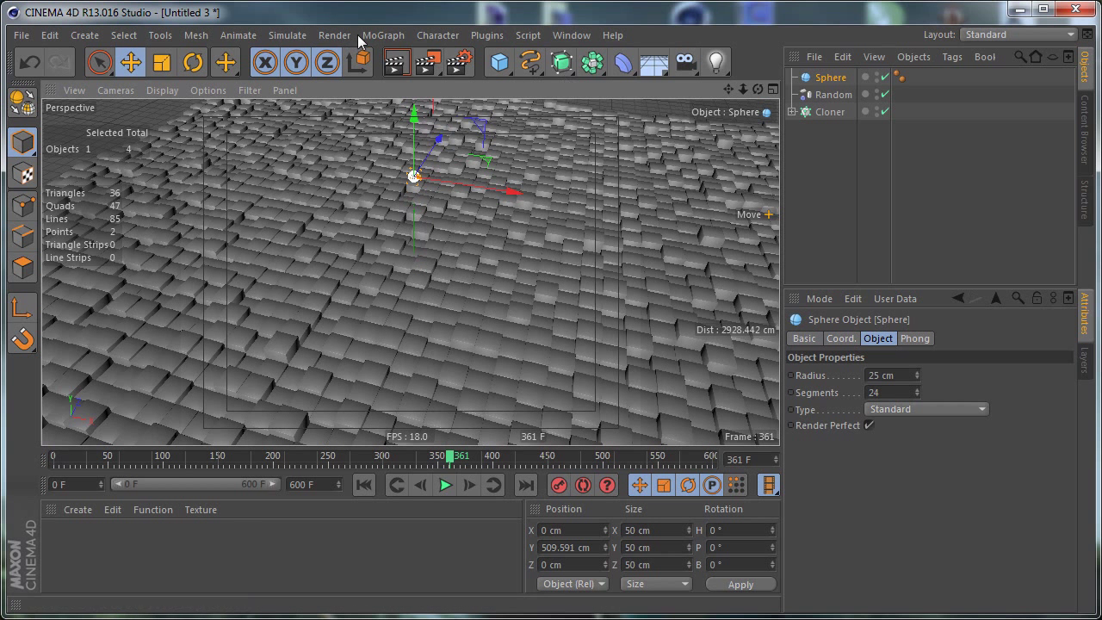
- Add a second MoGraph Cloner with the sphere as its child, and raise it to about 1078 cm in Y
click(384, 35)
click(414, 165)
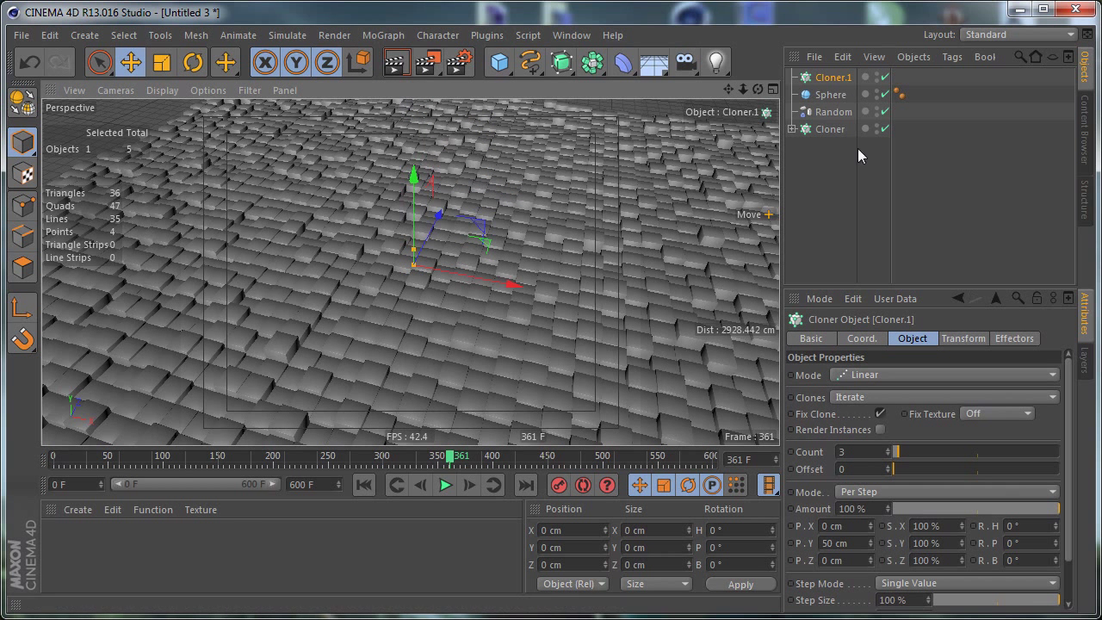
mouse_move(831, 94)
mouse_down()
mouse_move(852, 80)
mouse_move(839, 81)
mouse_up()
click(844, 82)
mouse_move(515, 176)
alt+middle_down()
mouse_move(512, 364)
mouse_move(505, 232)
alt+middle_up()
drag(408, 297, 407, 120)
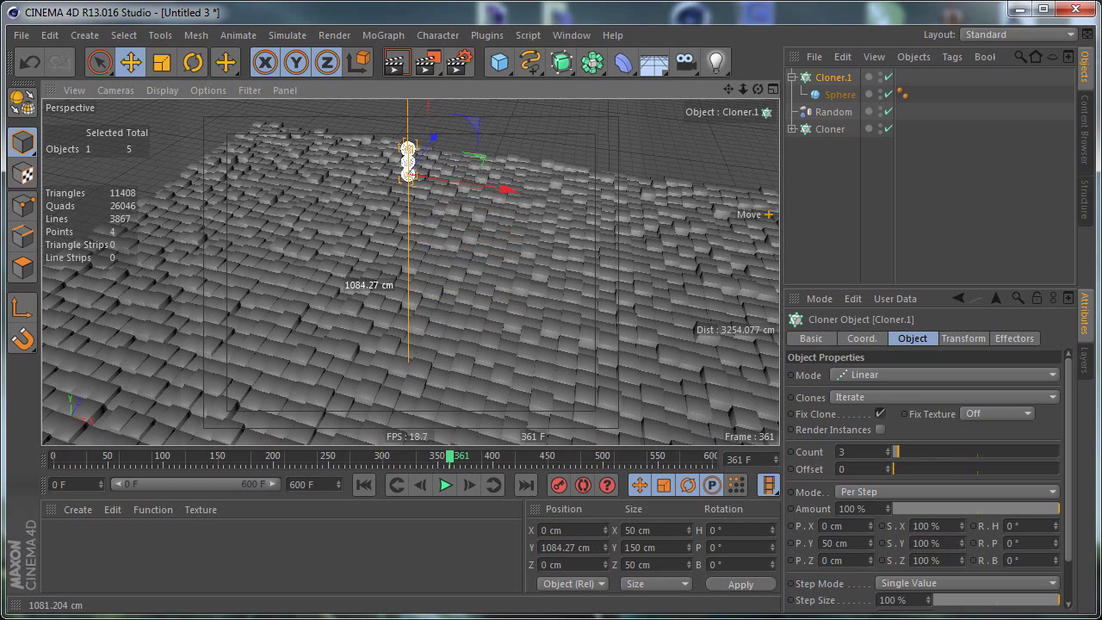
- Switch the sphere Cloner to Grid Array mode with a count of 7 in all three directions
click(860, 377)
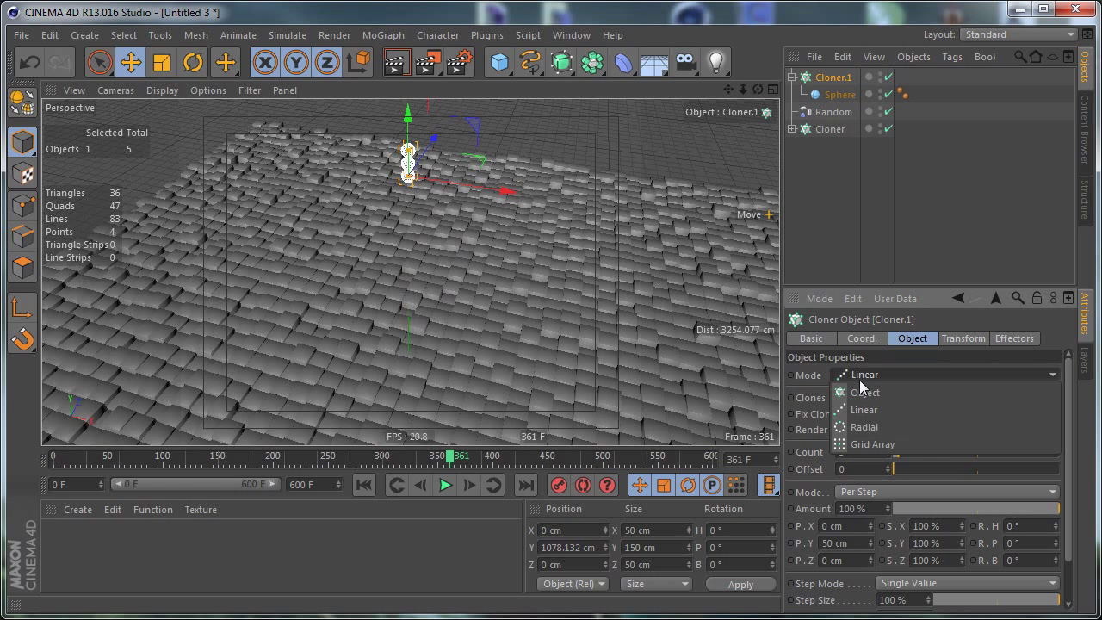
click(857, 445)
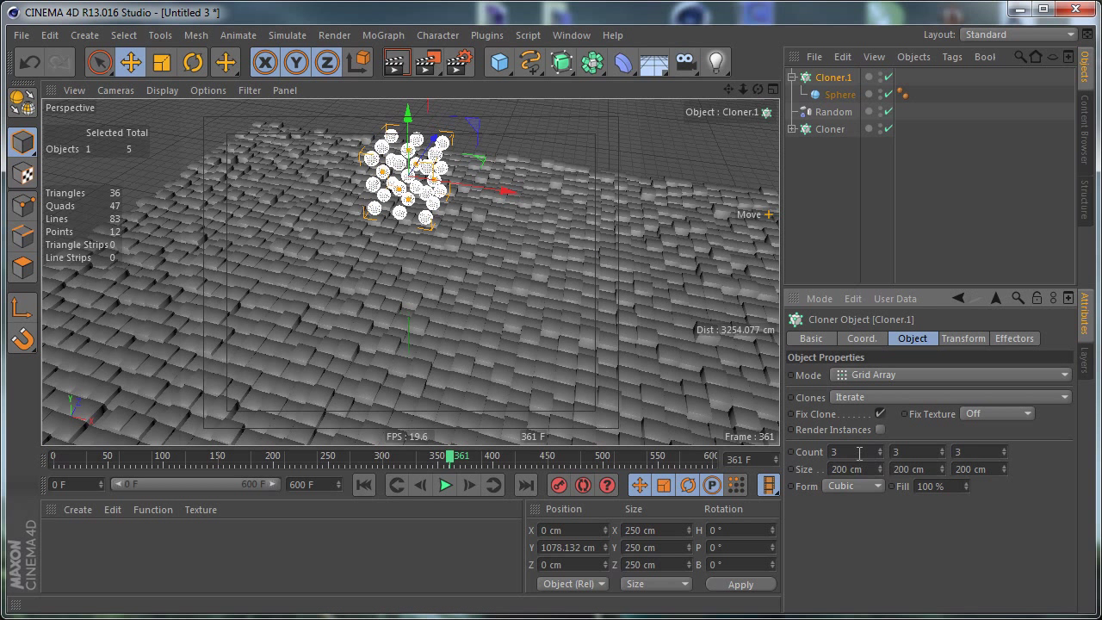
click(917, 451)
text(77)
key(Return)
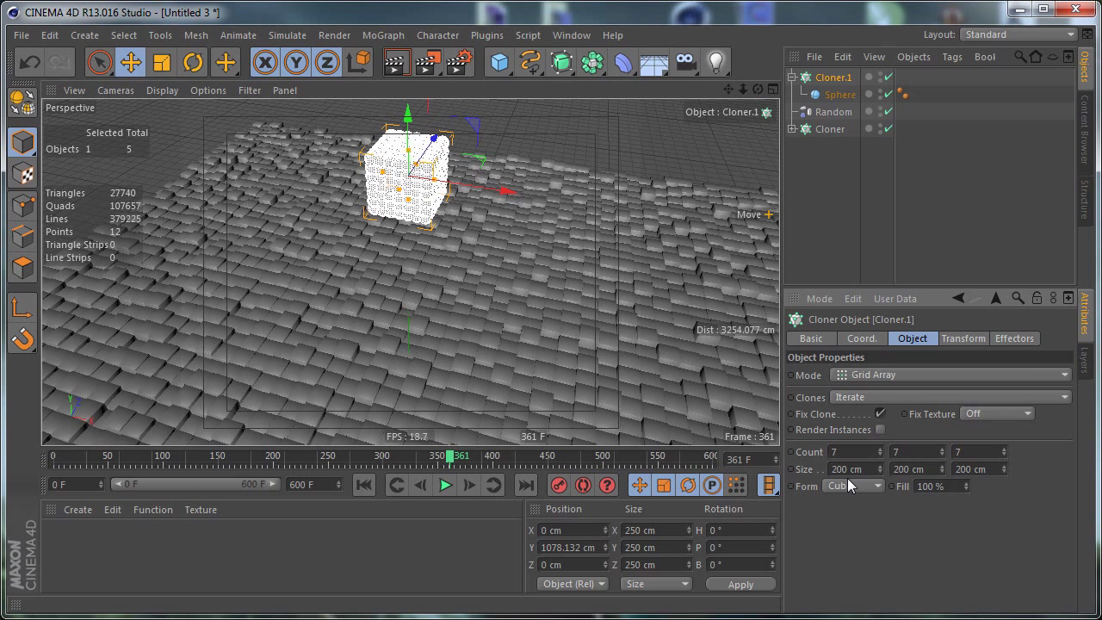
- Set the sphere Cloner's grid size to 600 cm in X, Y and Z
click(855, 468)
text(600)
key(Tab)
text(600)
key(Tab)
text(600)
key(Return)
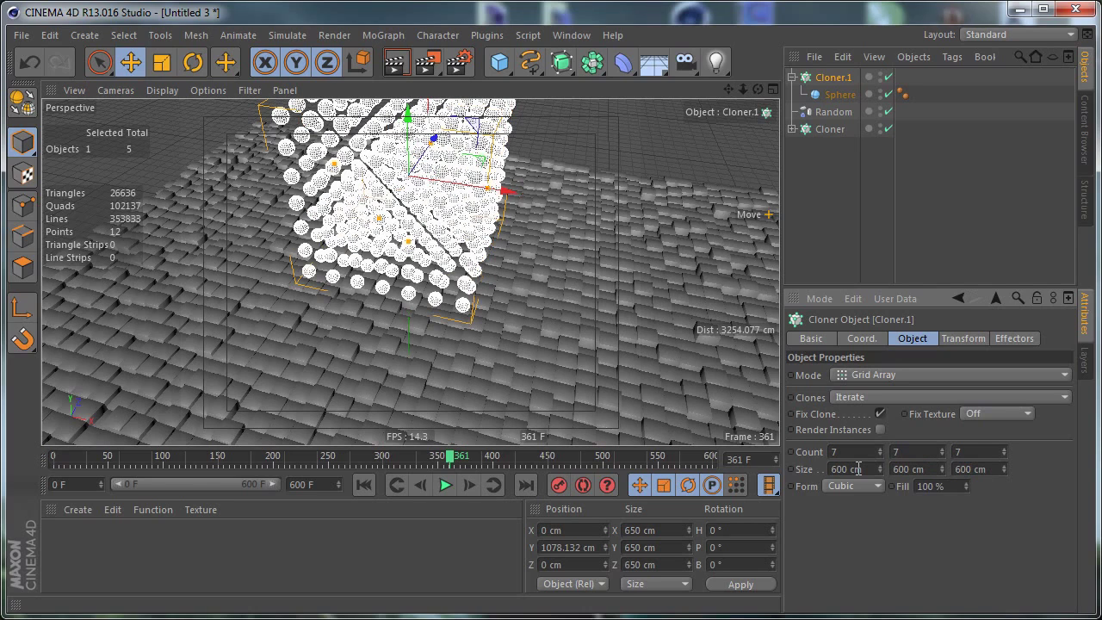
mouse_move(620, 220)
alt+mouse_down()
mouse_move(602, 298)
mouse_move(599, 255)
mouse_move(612, 231)
alt+mouse_up()
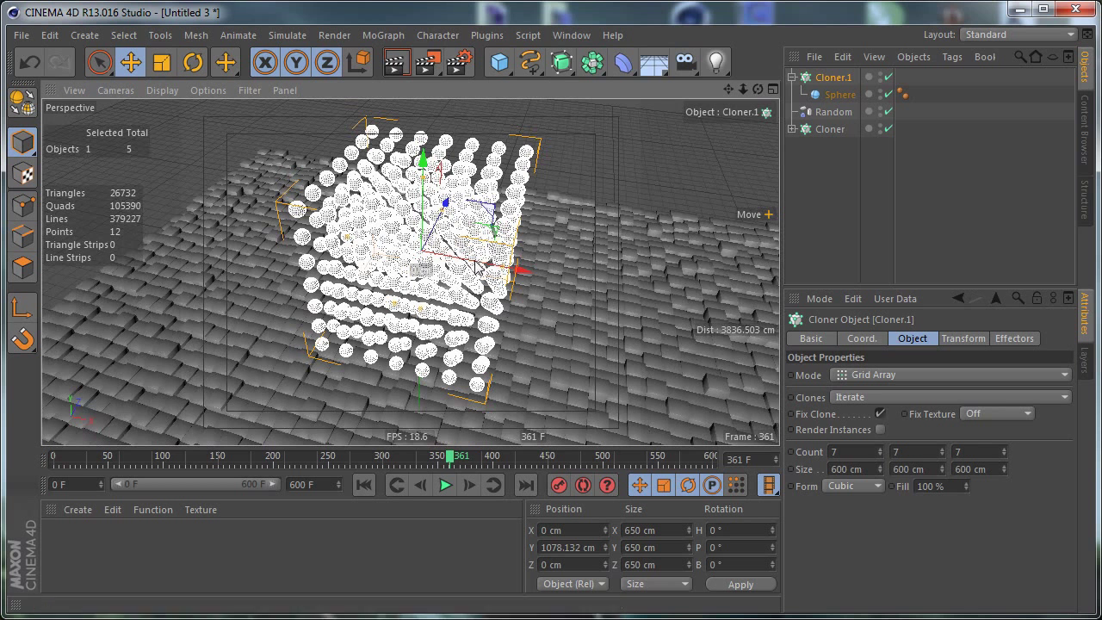
- Add a cone primitive to the scene
click(499, 62)
click(753, 85)
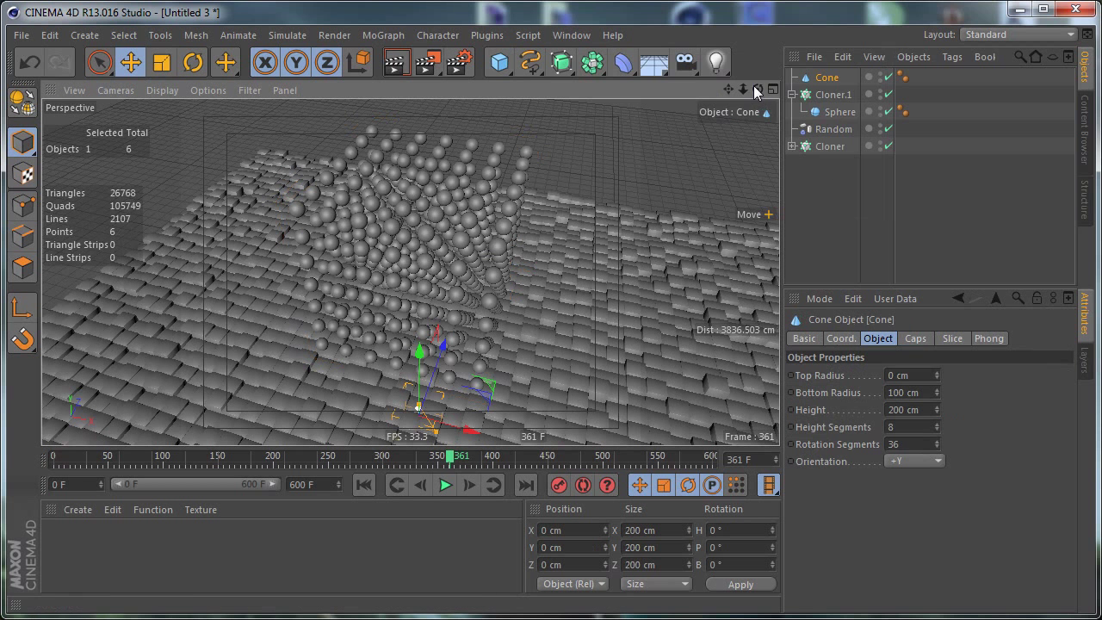
click(829, 79)
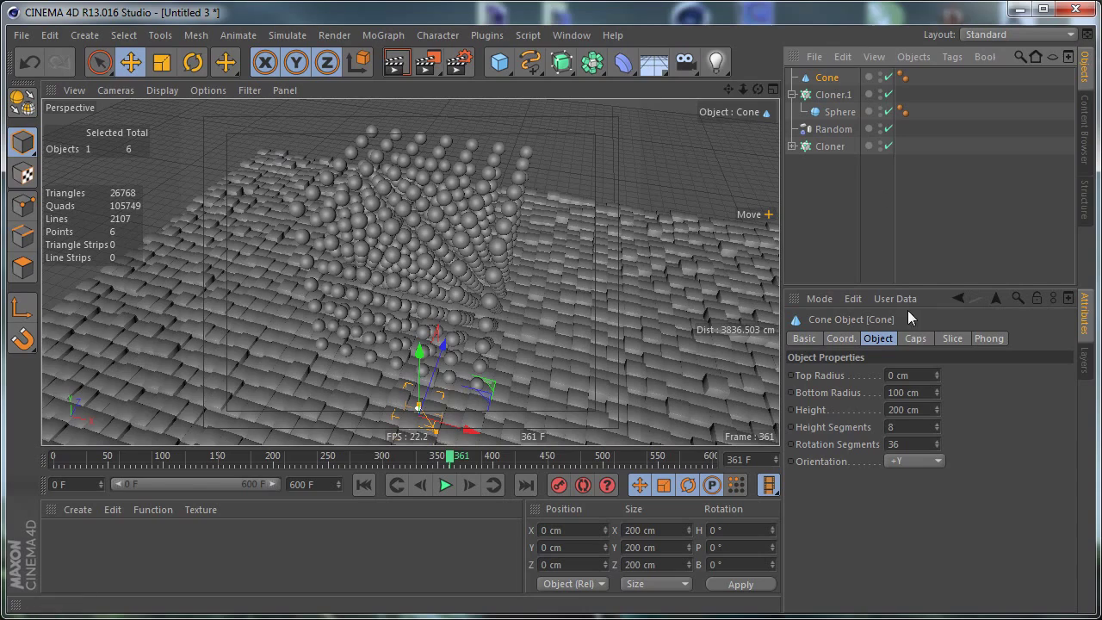
scroll(544, 301, up, 3)
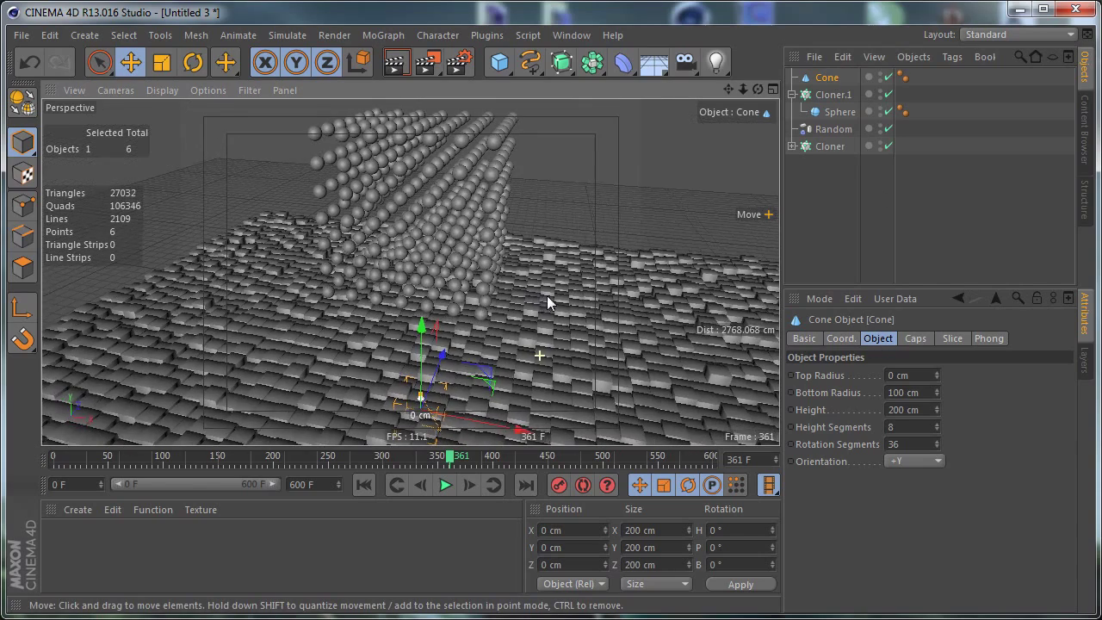
scroll(500, 361, up, 3)
scroll(499, 361, down, 1)
scroll(499, 360, down, 1)
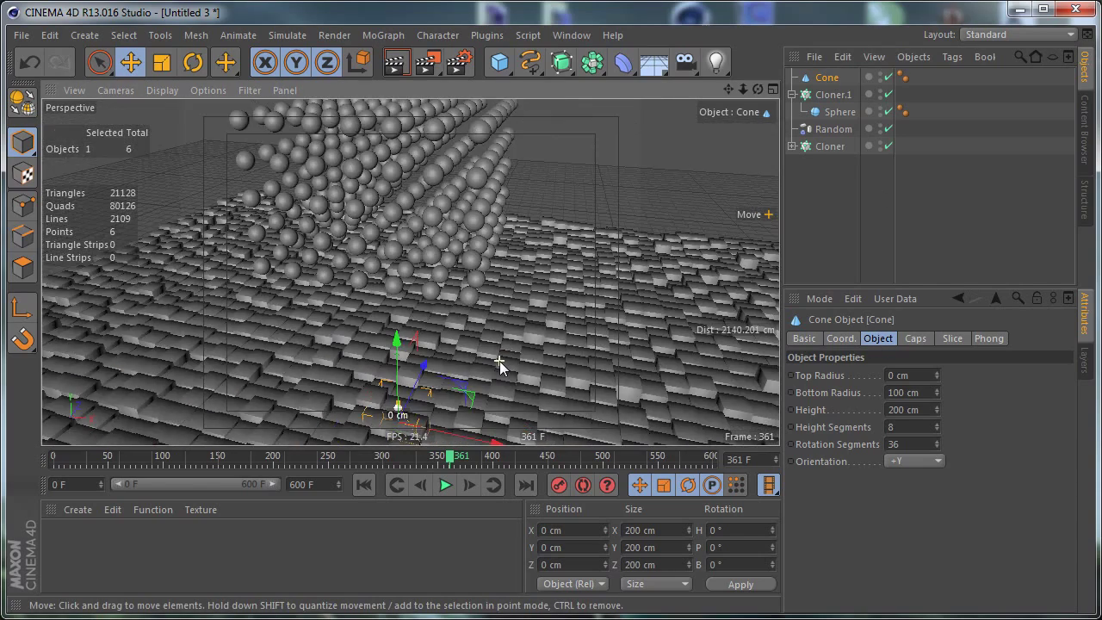
- Reduce the cloned sphere's radius to 12 cm
click(840, 111)
click(909, 374)
text(12)
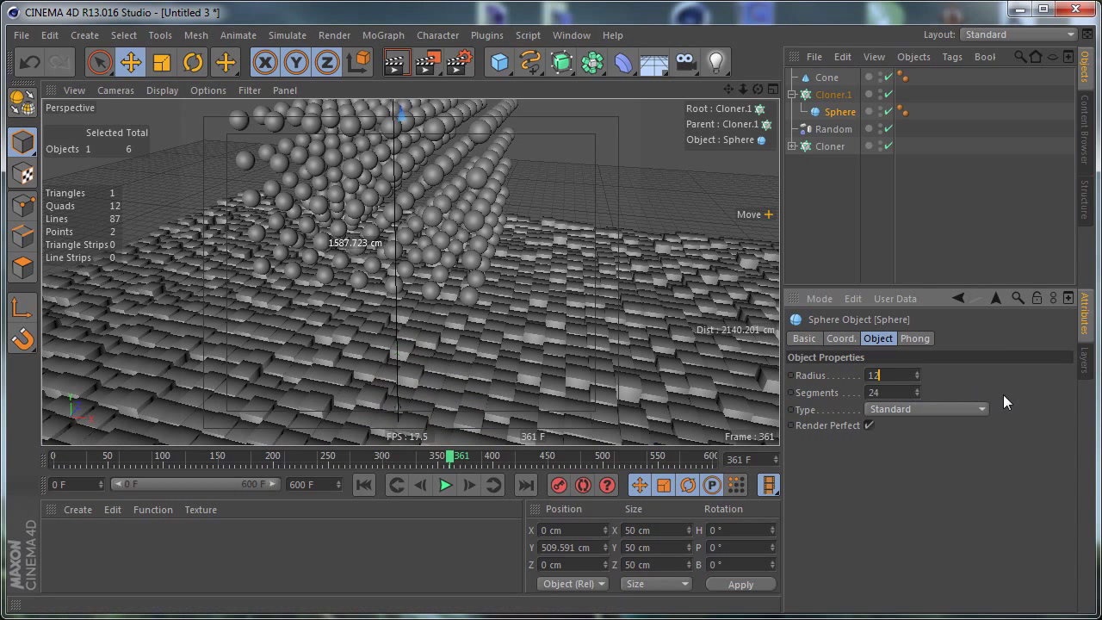
key(Return)
scroll(568, 277, up, 1)
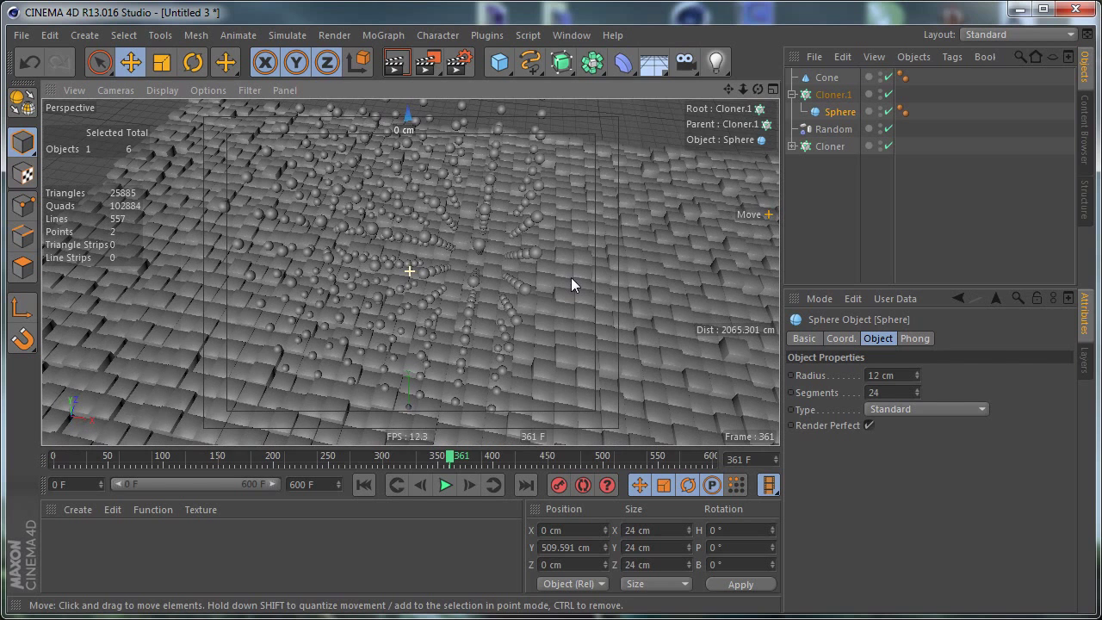
- Make the cone a child of the sphere Cloner, and set its bottom radius to 12 cm and height to 25 cm
click(826, 77)
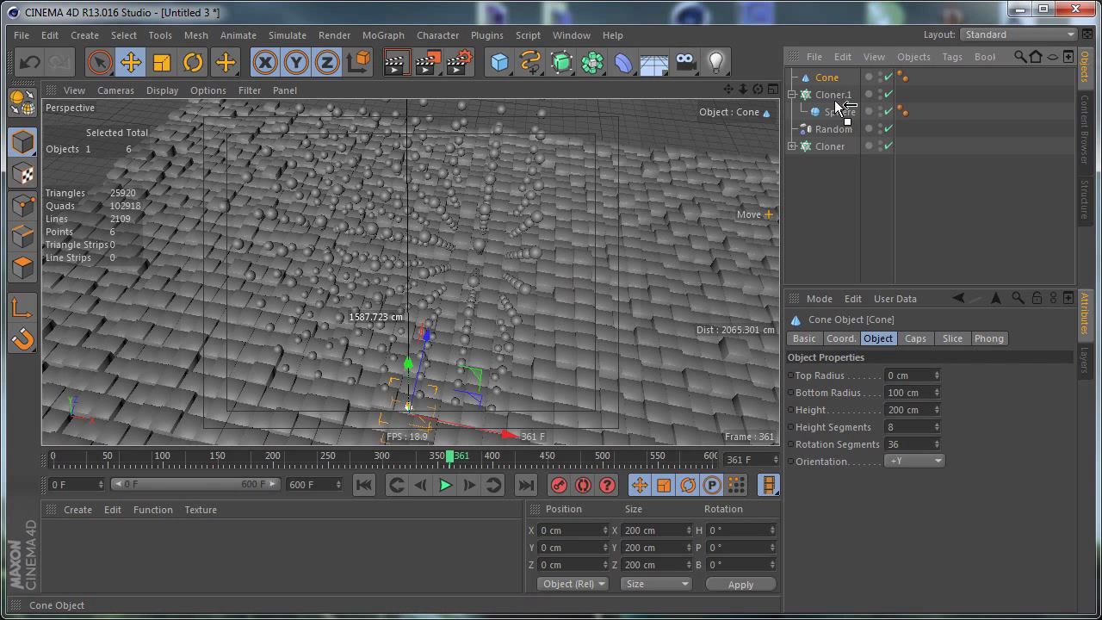
drag(839, 100, 837, 96)
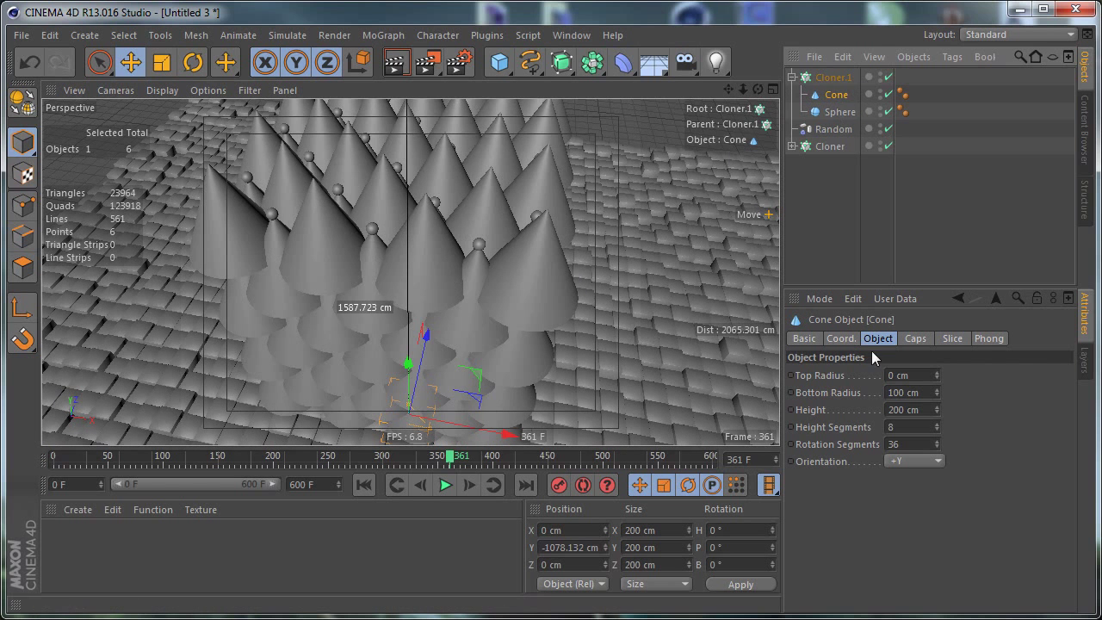
click(928, 391)
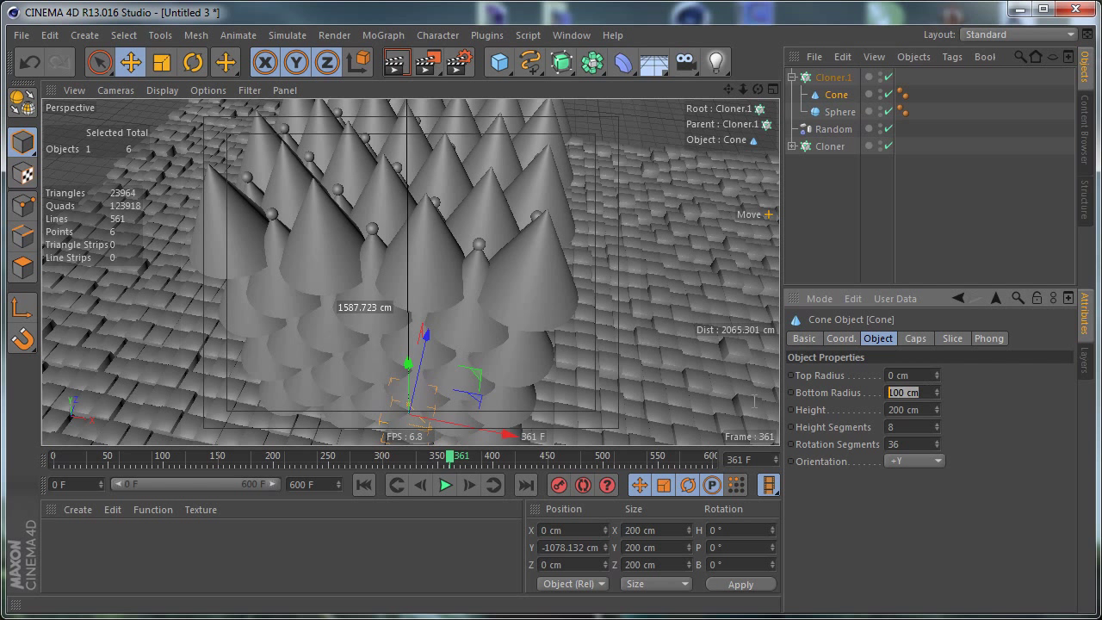
text(12)
click(895, 409)
text(25)
key(Return)
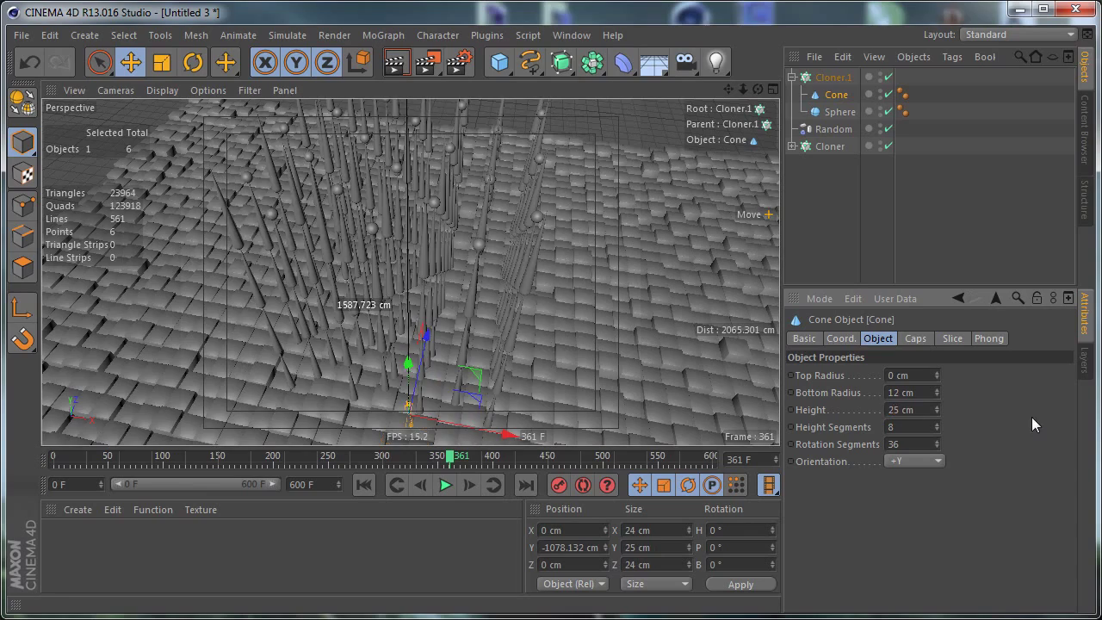
alt+drag(599, 281, 621, 289)
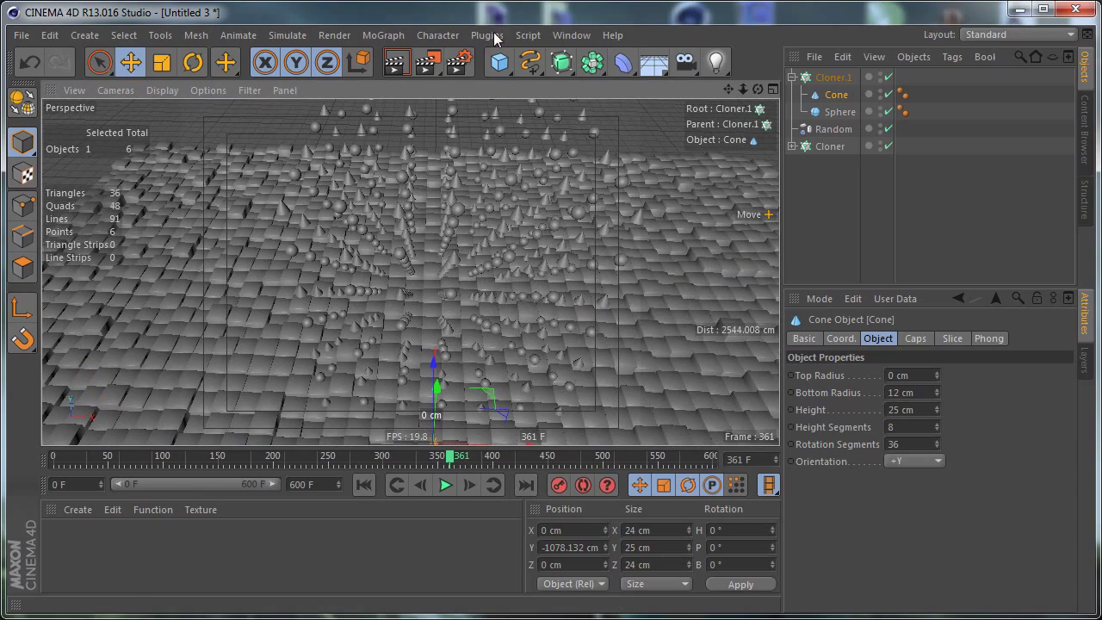
- Add a Platonic primitive and make it a child of the Cloner that holds the sphere and cone
click(502, 62)
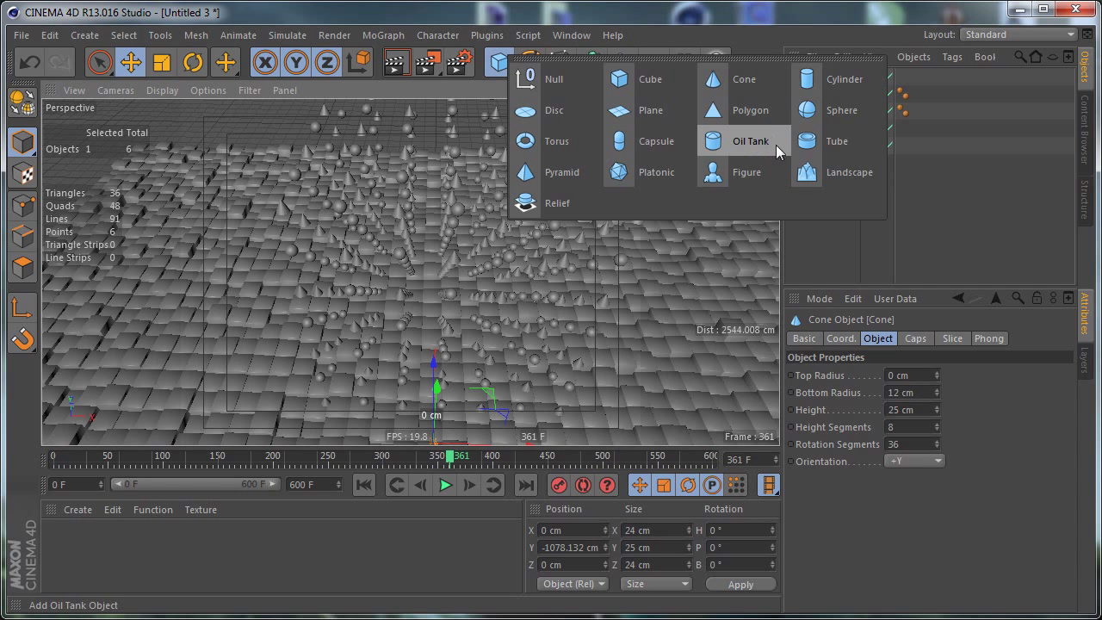
click(648, 178)
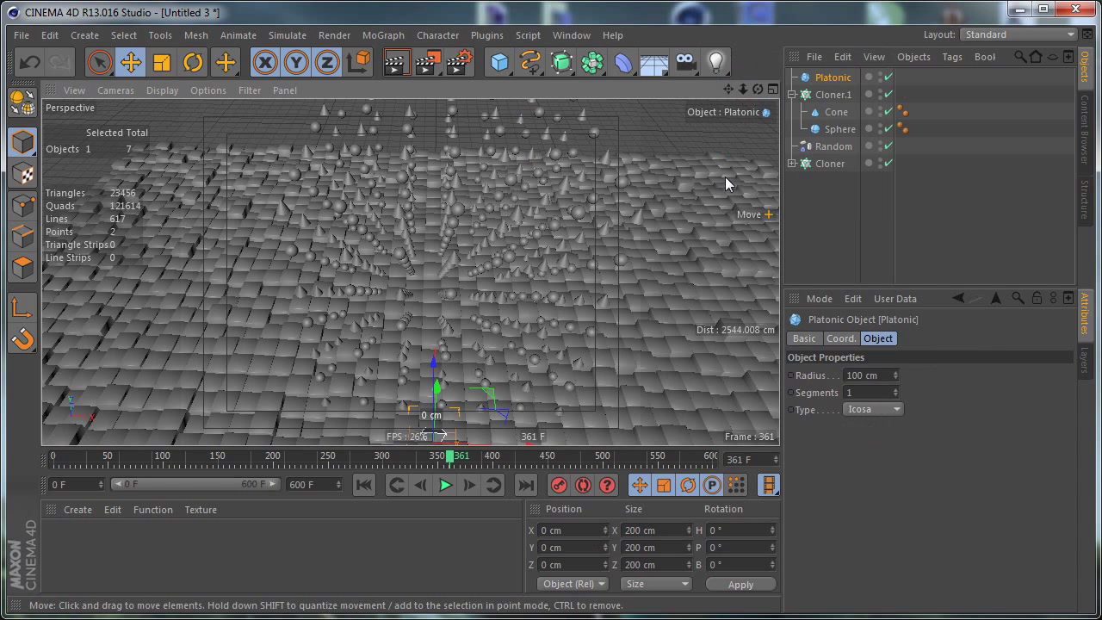
drag(827, 78, 834, 92)
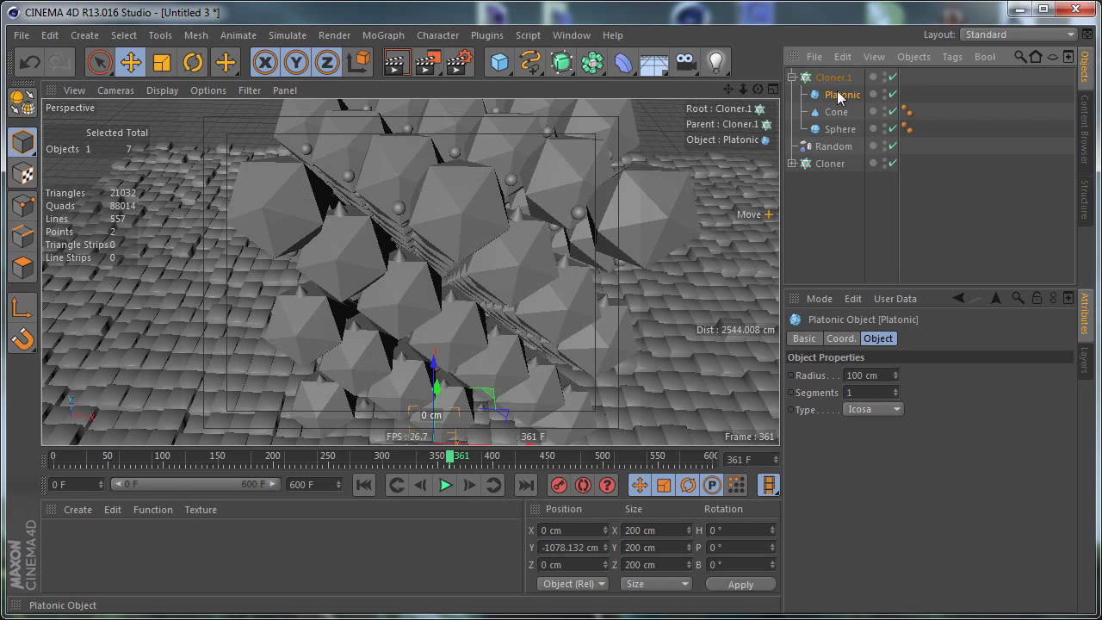
click(831, 78)
click(840, 95)
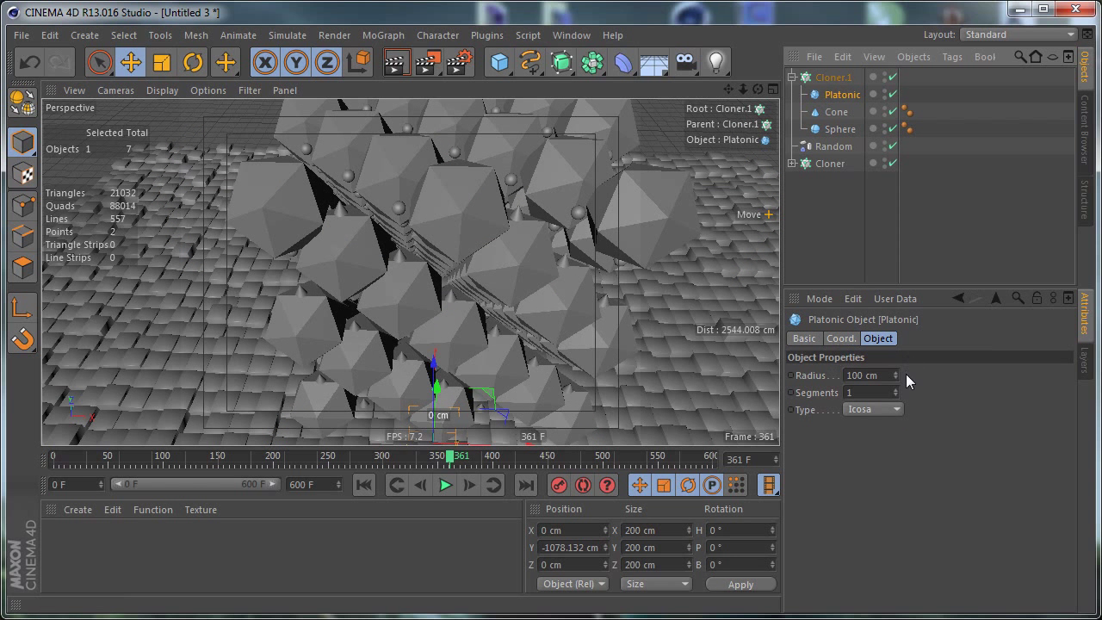
- Set the cloned Platonic's radius to 12 cm, and increase it to 15 cm
double_click(877, 374)
text(12)
key(Return)
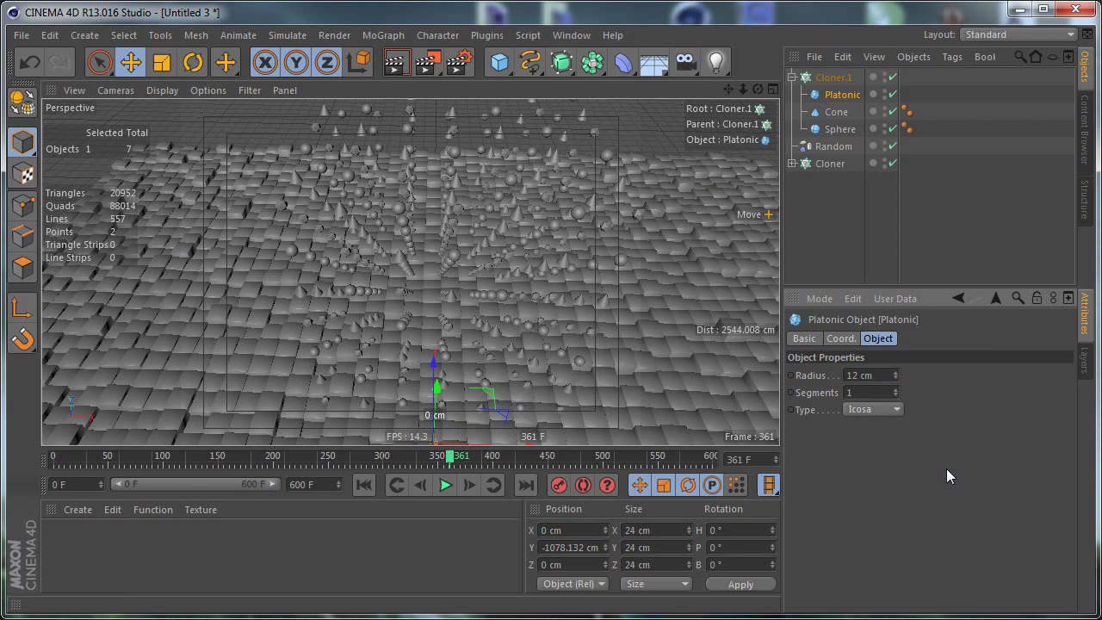
double_click(886, 375)
text(15)
key(Return)
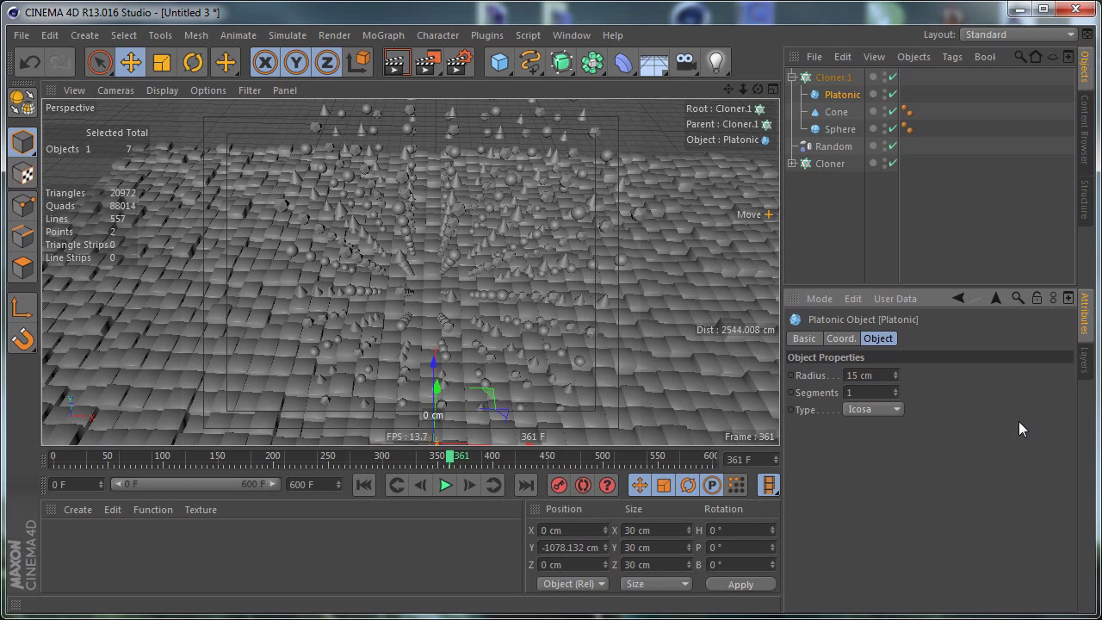
- Add a capsule primitive, make it a child of the sphere Cloner, and set its height to 25 cm
drag(500, 62, 585, 140)
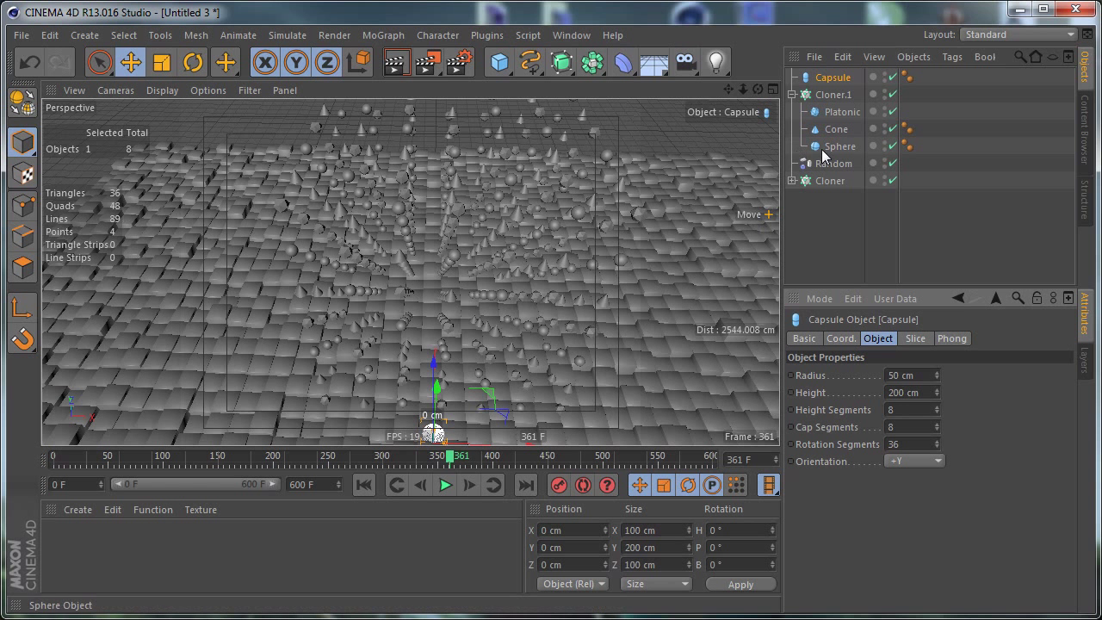
drag(828, 78, 838, 93)
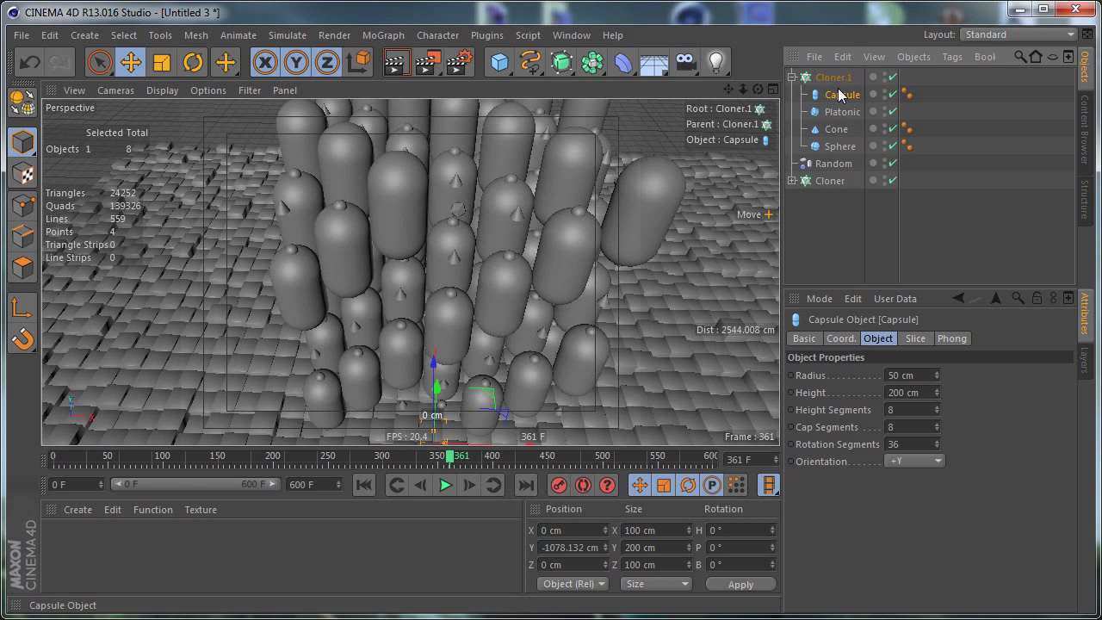
double_click(929, 393)
text(25)
key(Return)
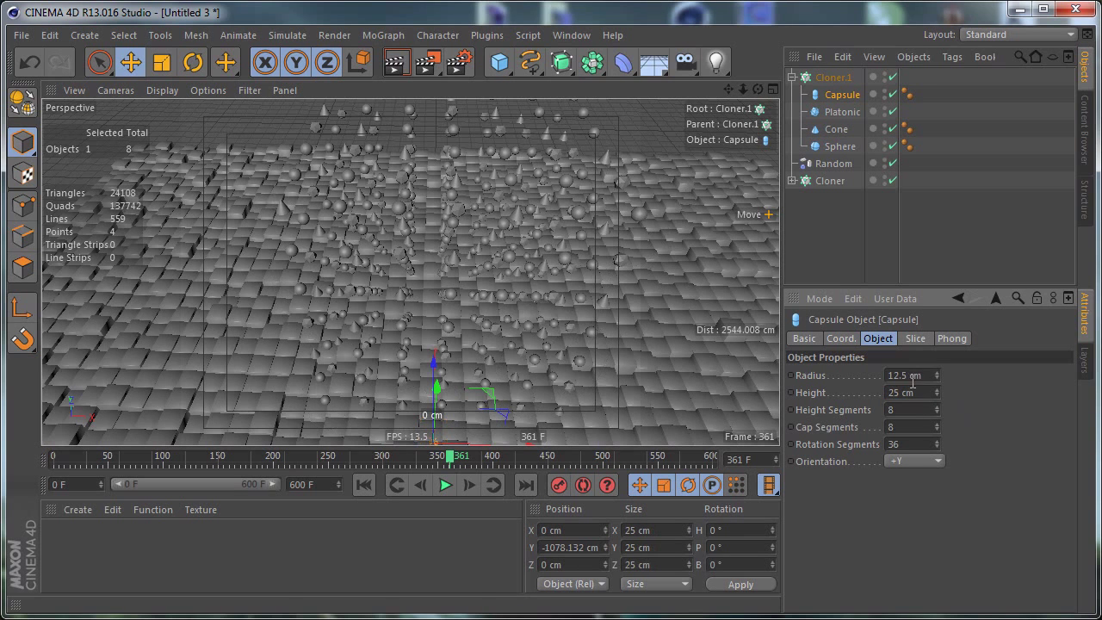
double_click(915, 375)
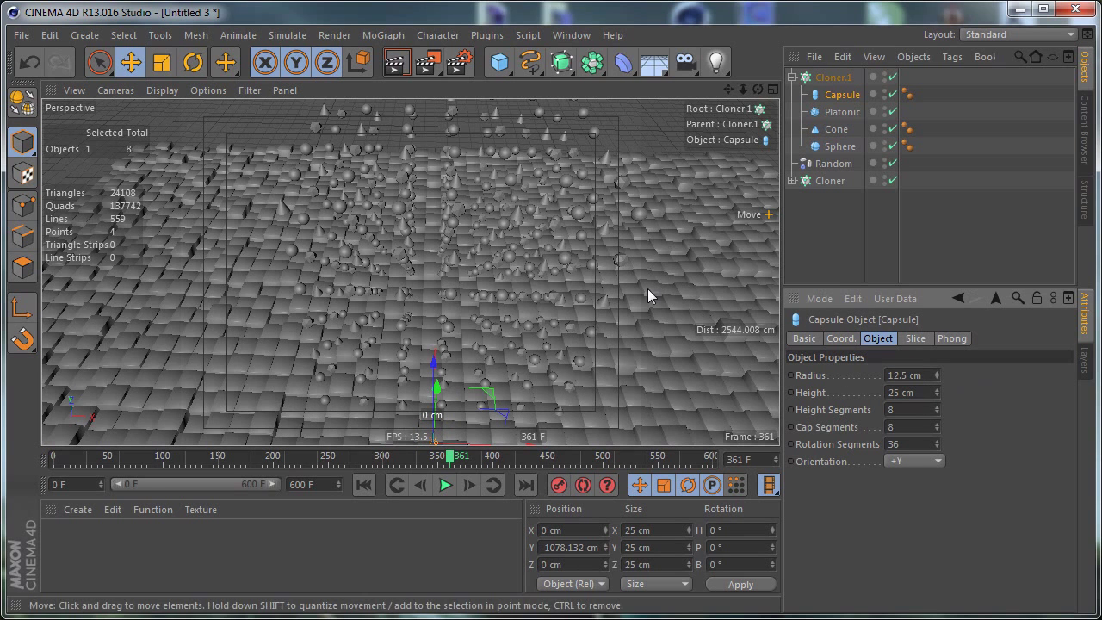
- Add a Collider Body simulation tag to the cube inside the block Cloner
alt+drag(548, 304, 404, 305)
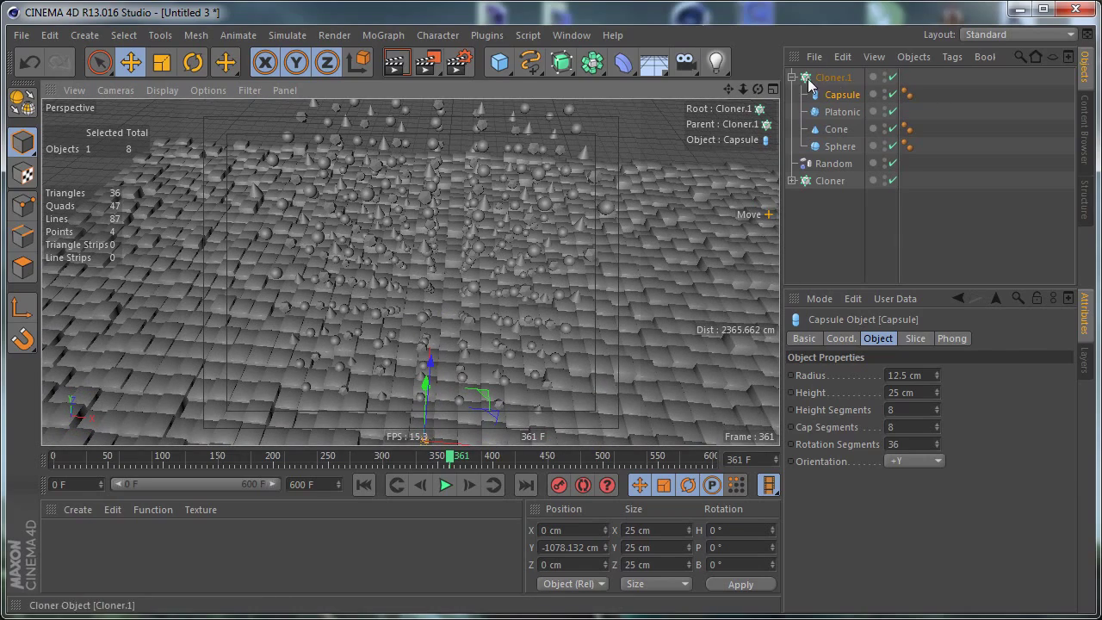
click(791, 180)
click(845, 199)
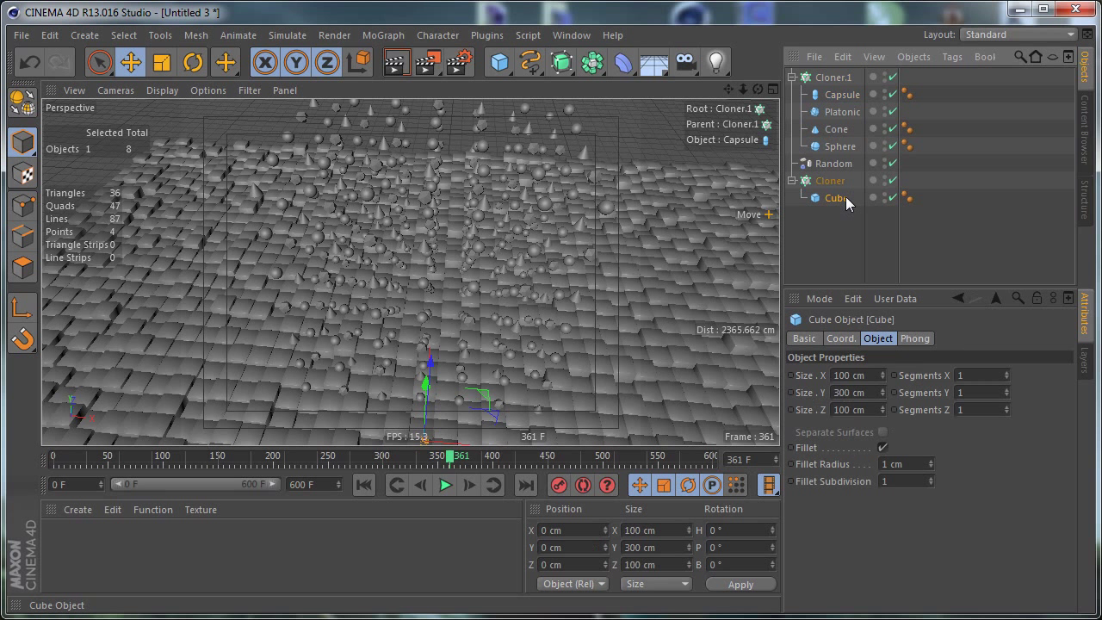
right_click(839, 199)
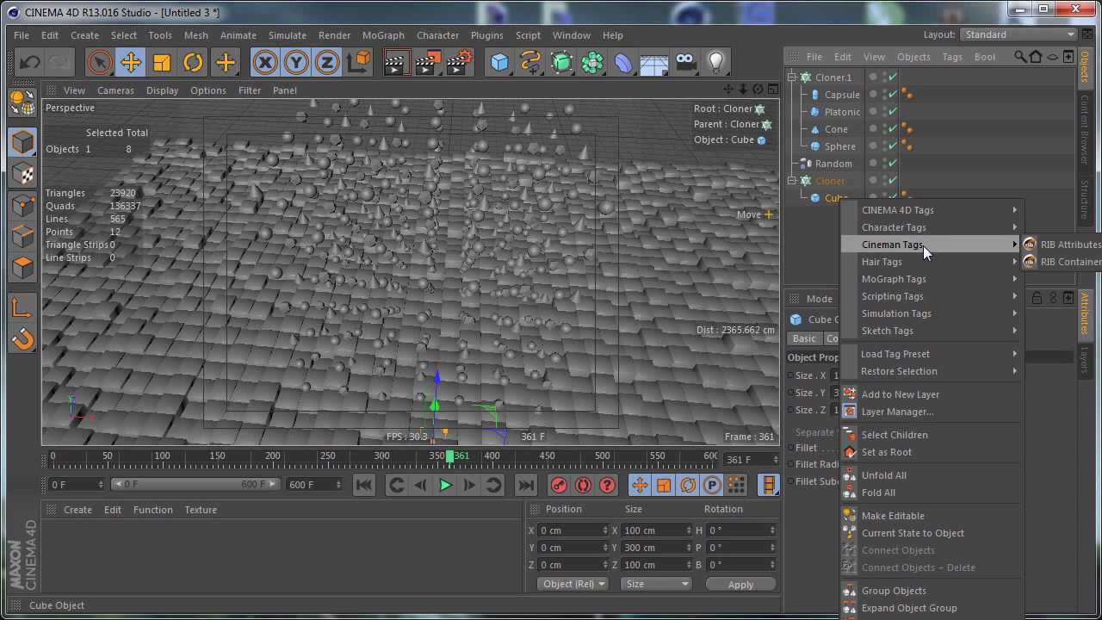
mouse_move(945, 314)
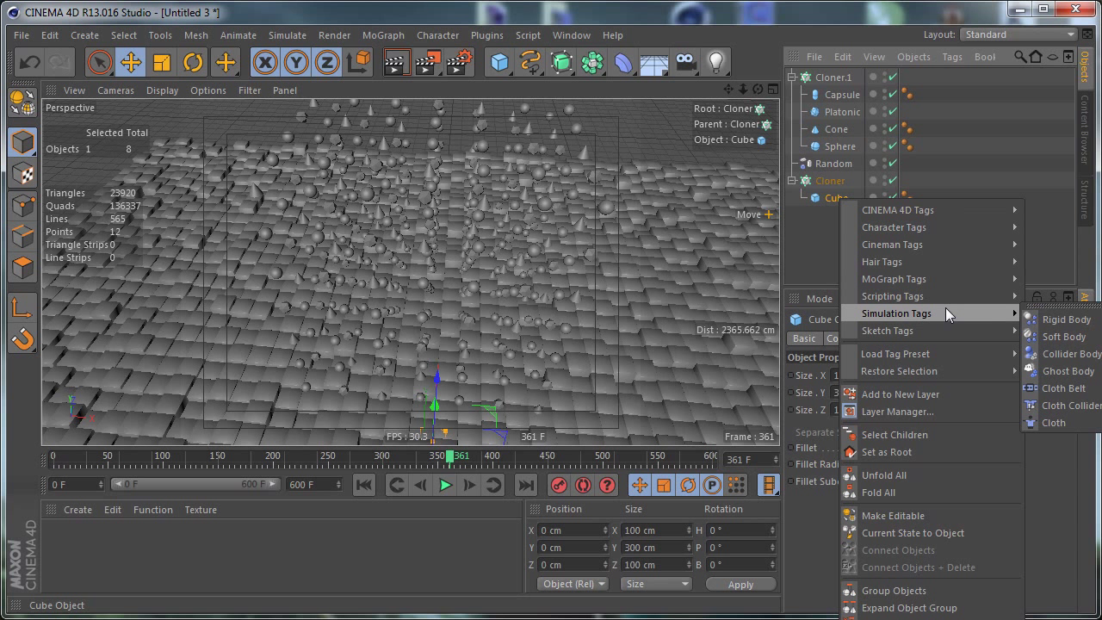
click(1071, 353)
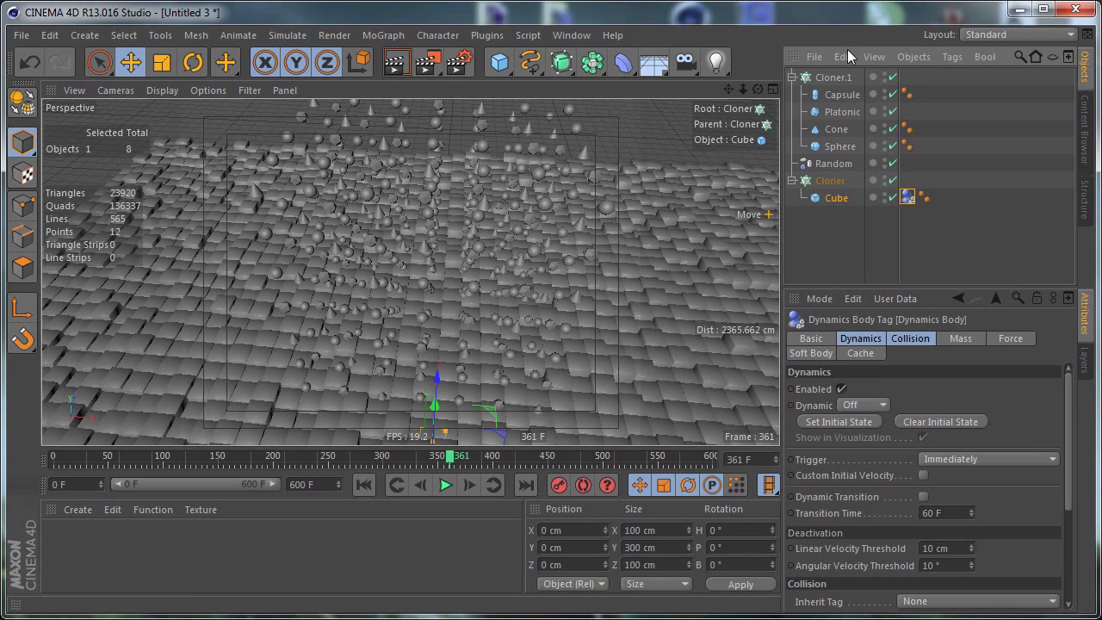
- Add a Rigid Body simulation tag to the cloned sphere and copy it to the cone, Platonic and capsule
click(839, 147)
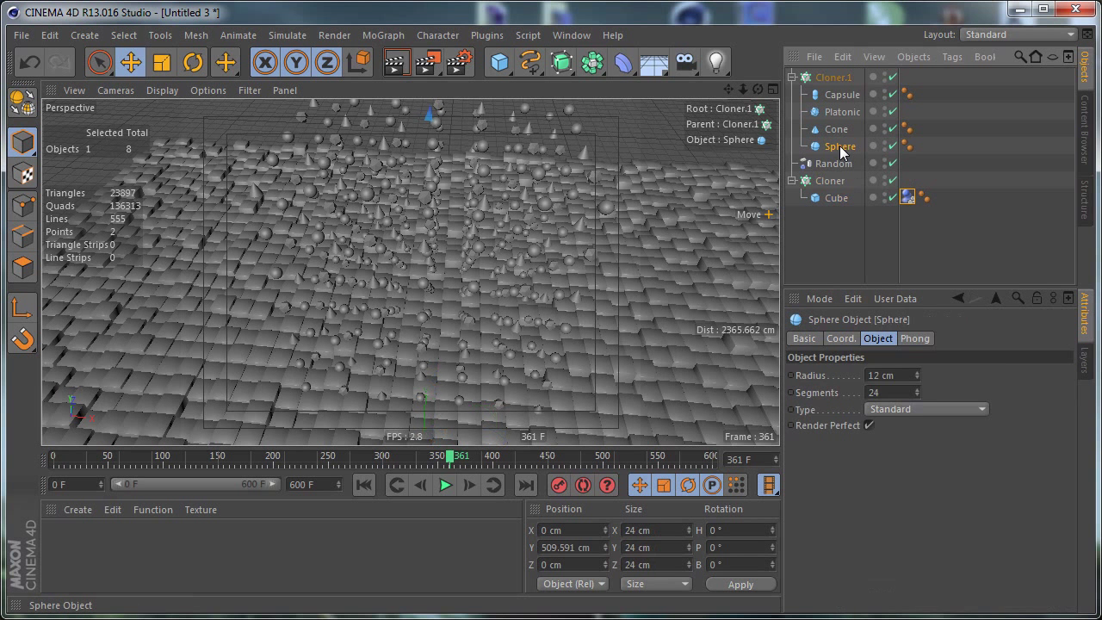
right_click(839, 146)
mouse_move(921, 213)
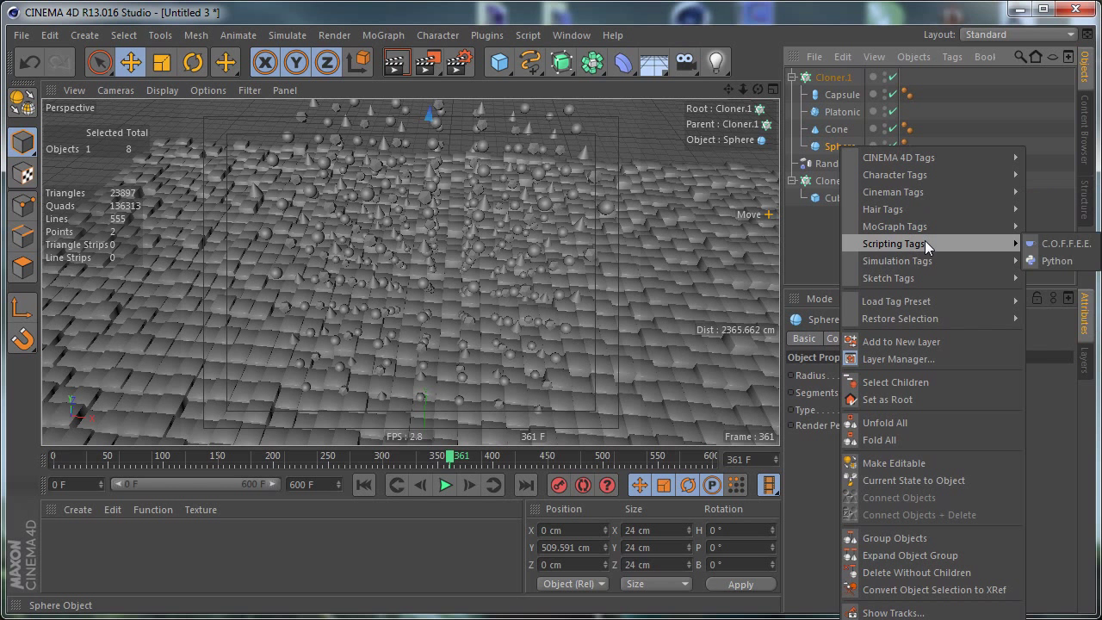
mouse_move(925, 263)
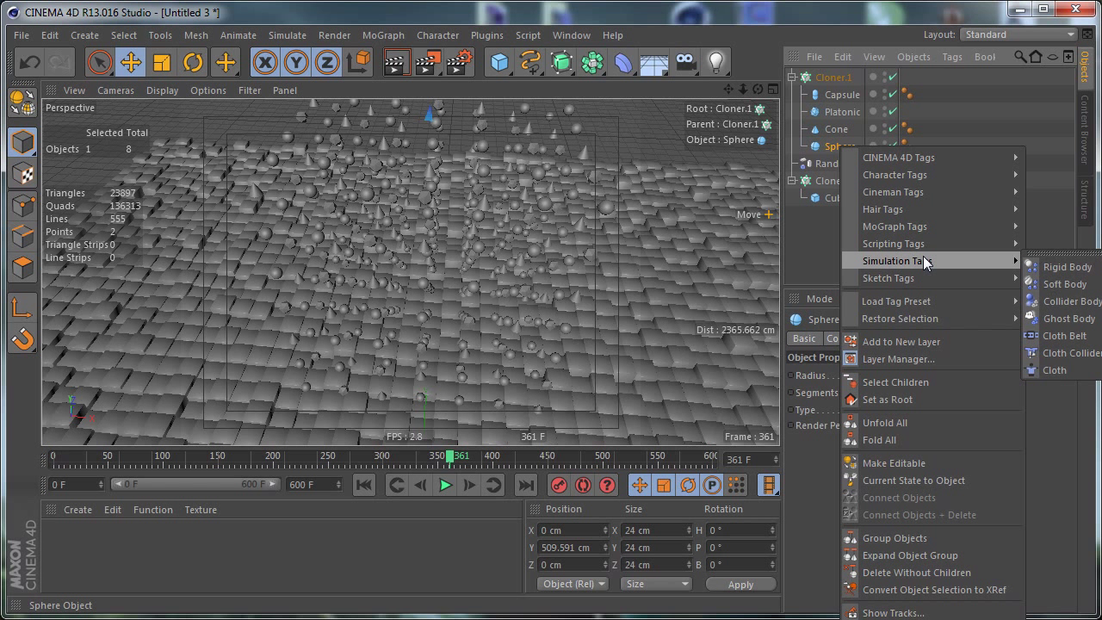
click(1065, 267)
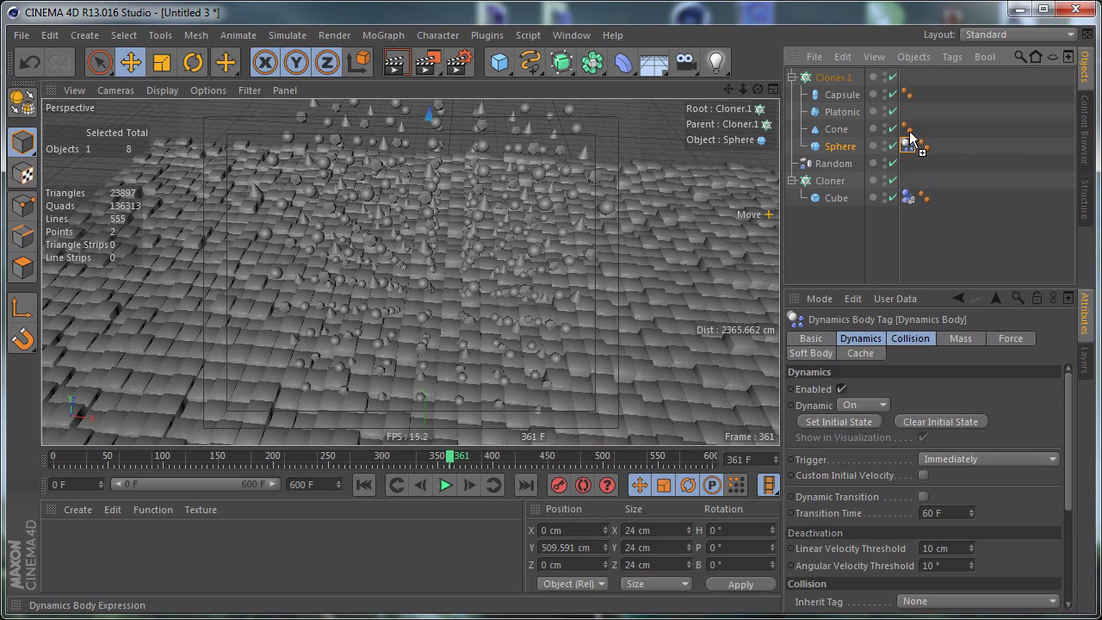
ctrl+drag(908, 126, 917, 95)
- Play the dynamics simulation to check how the small primitives fall, and return the timeline to frame 0
click(445, 485)
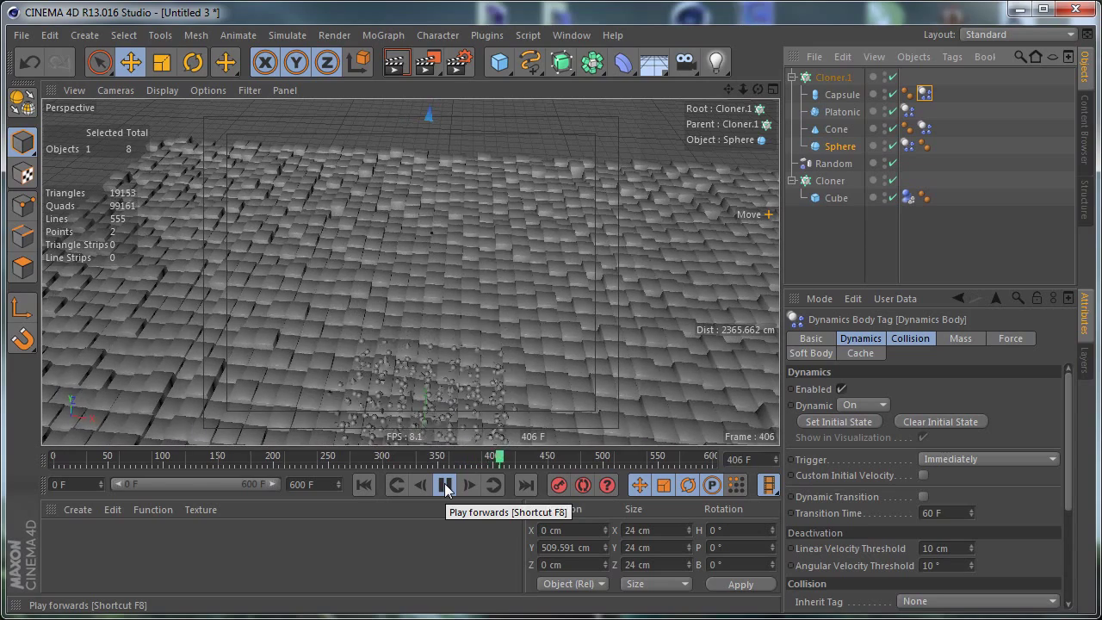
click(445, 484)
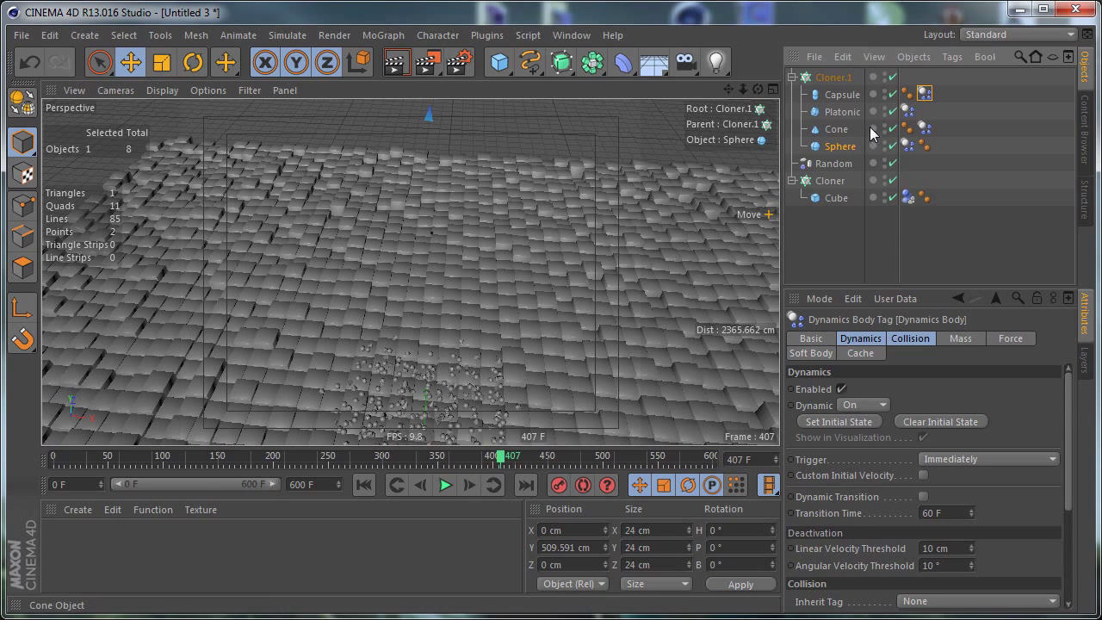
drag(492, 459, 54, 460)
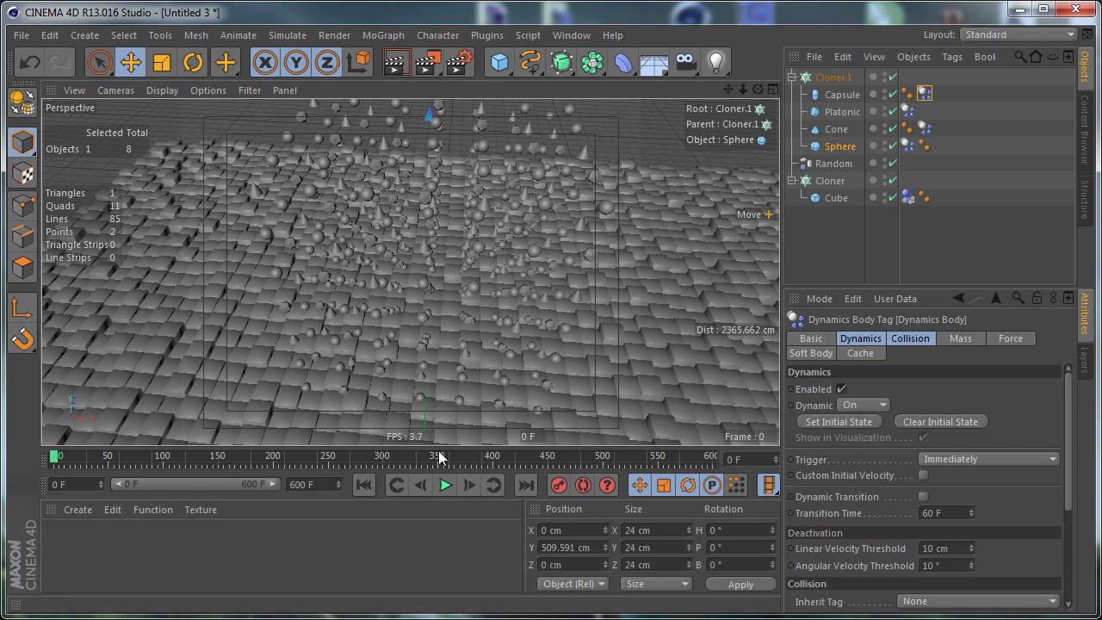
- Move the collider tag from the cube to its parent block Cloner and play the simulation to test it
click(912, 197)
drag(906, 184, 907, 180)
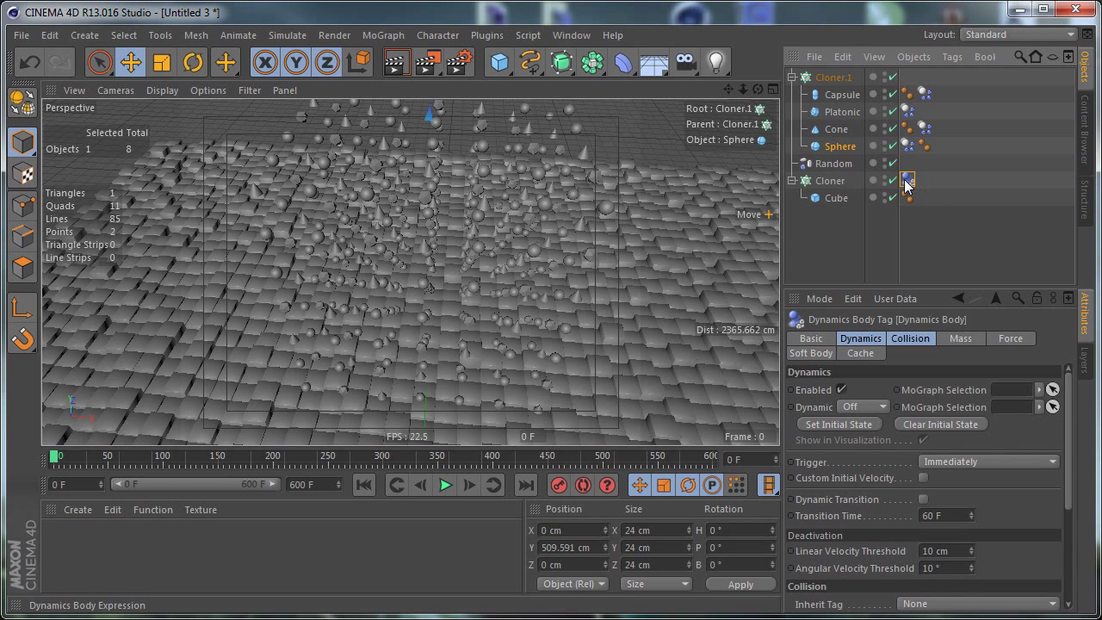
click(445, 486)
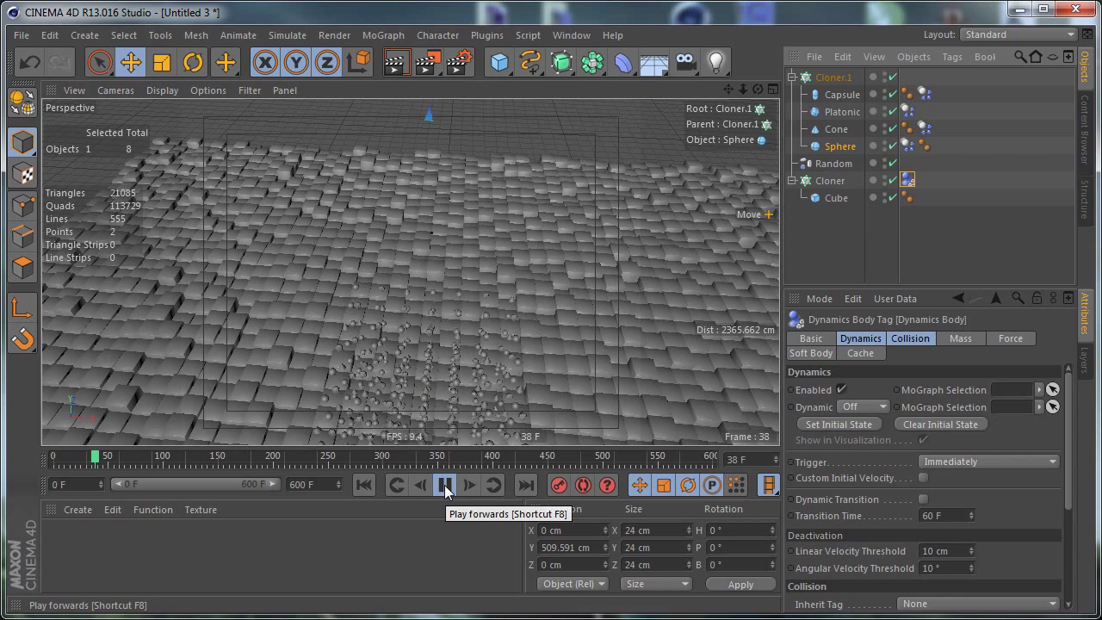
click(445, 485)
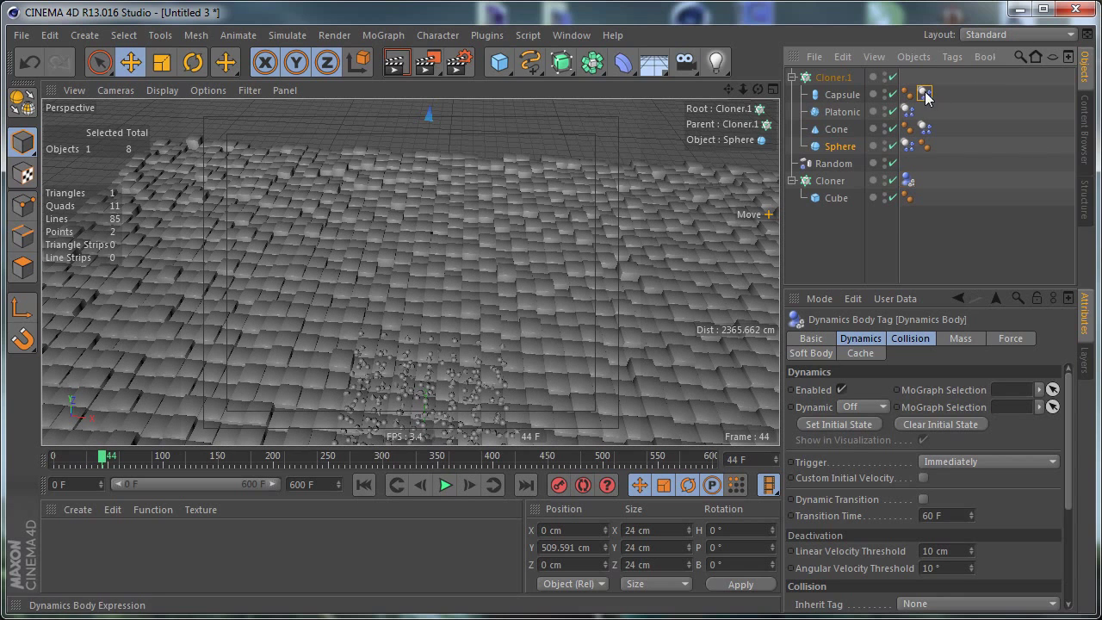
- Move the capsule's Rigid Body tag to its parent Cloner and delete the ones on the Platonic, cone and sphere
drag(910, 84, 909, 80)
click(910, 111)
key(Delete)
click(923, 130)
key(Delete)
click(908, 146)
key(Delete)
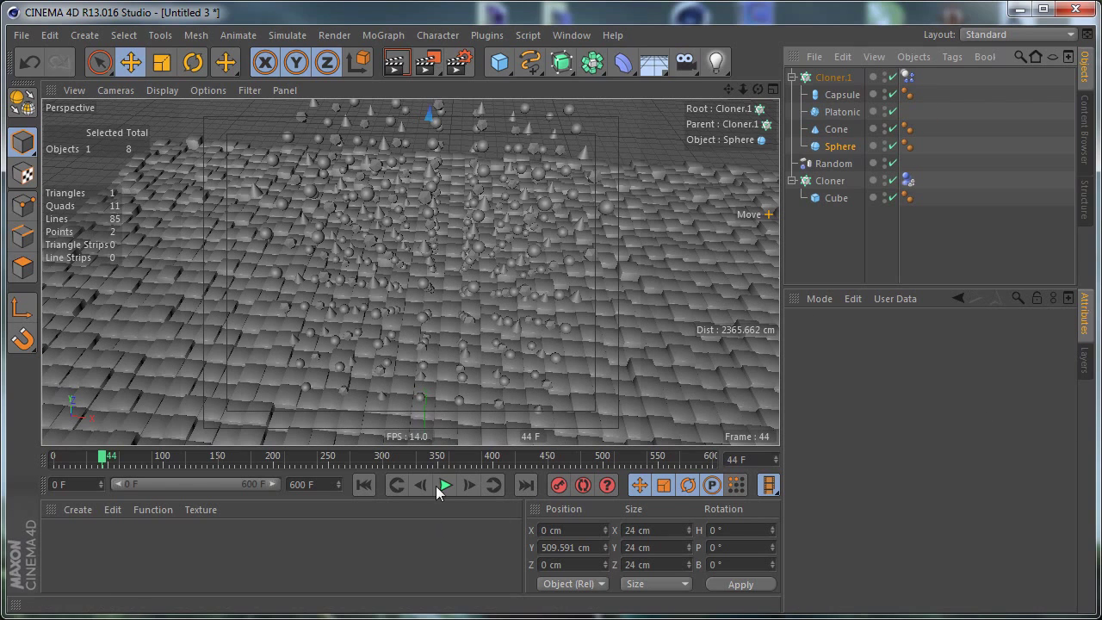
- Play the simulation to check the primitives colliding with the blocks, and rewind the timeline to frame 0
click(445, 486)
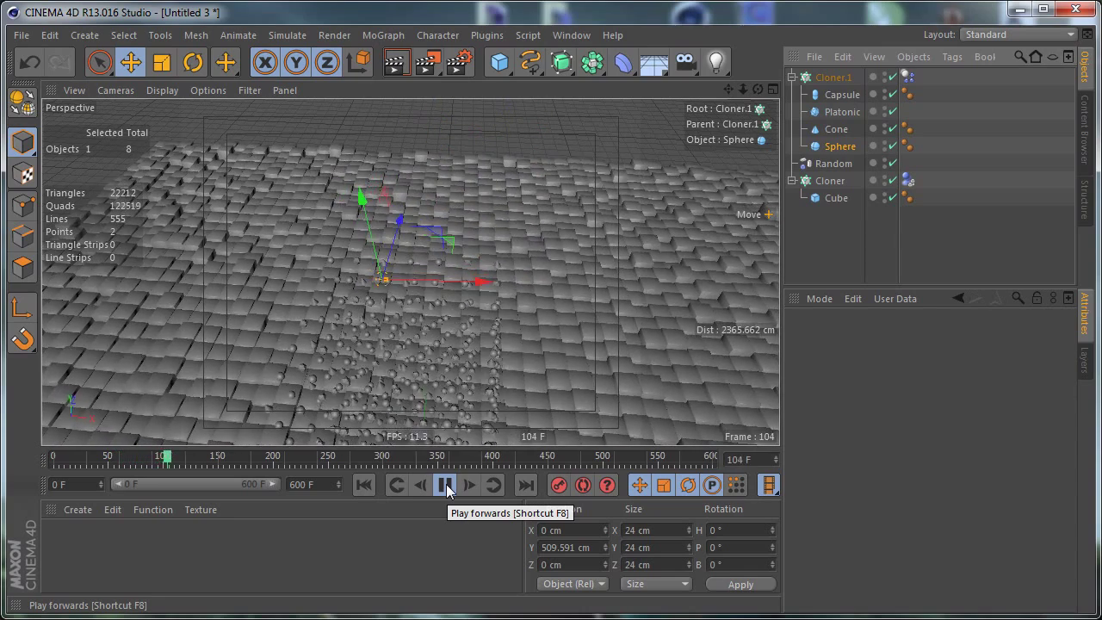
click(445, 485)
drag(168, 463, 3, 461)
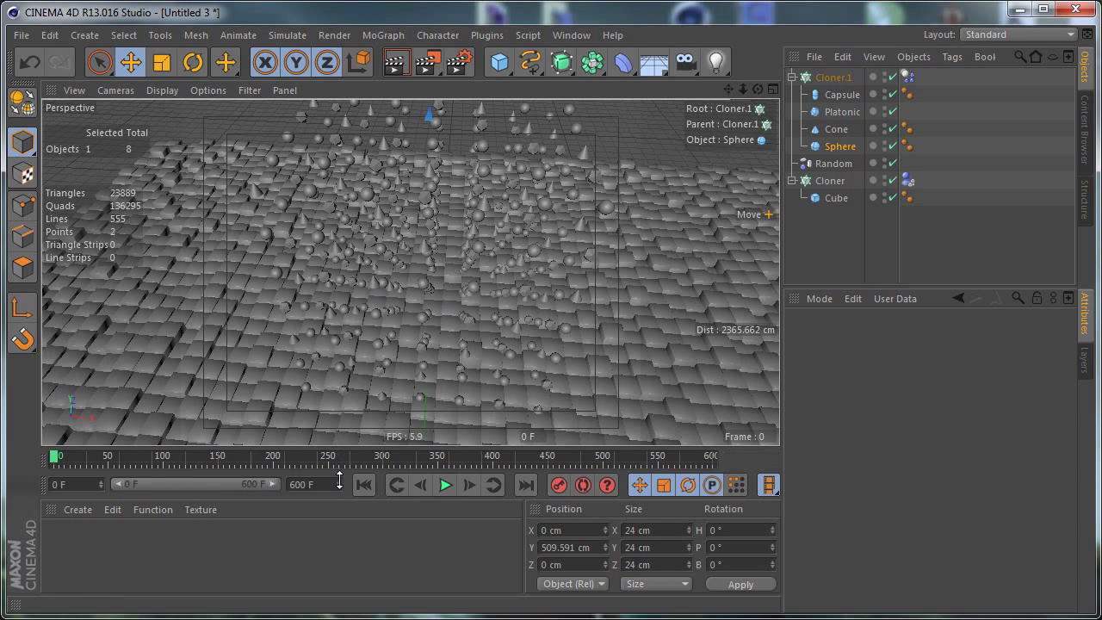
- Add a Random effector to the Cloner holding the small primitives
click(834, 79)
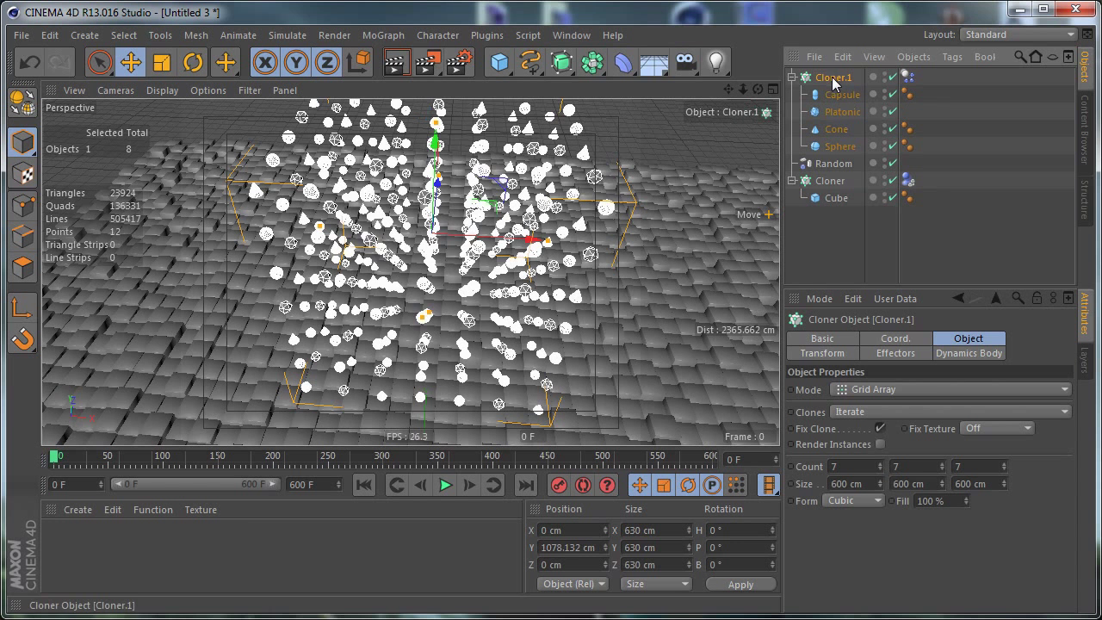
click(383, 35)
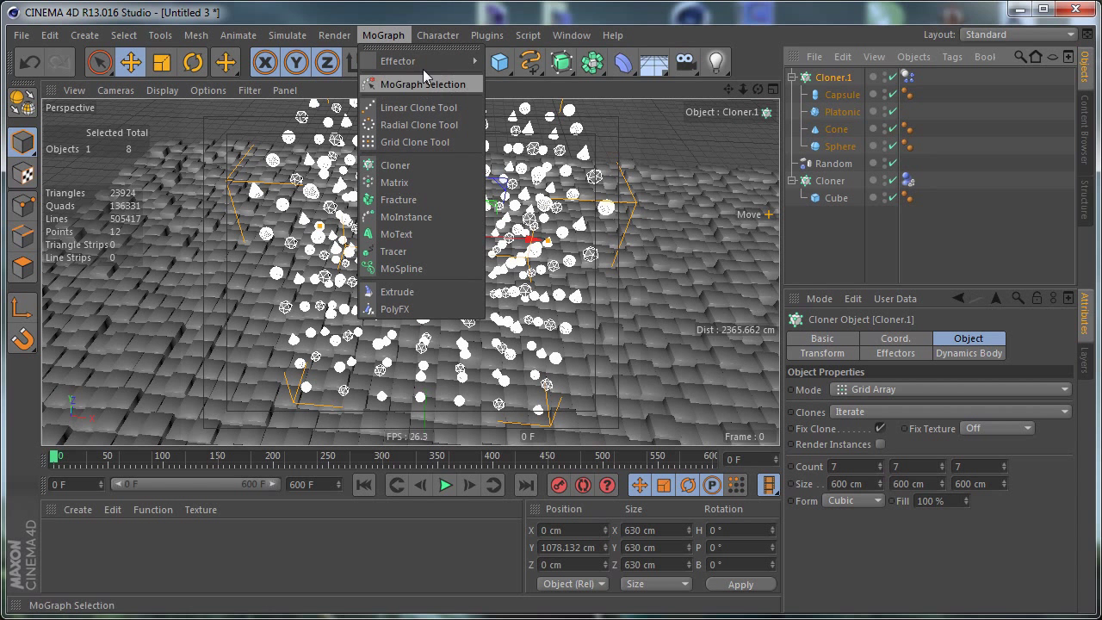
mouse_move(463, 61)
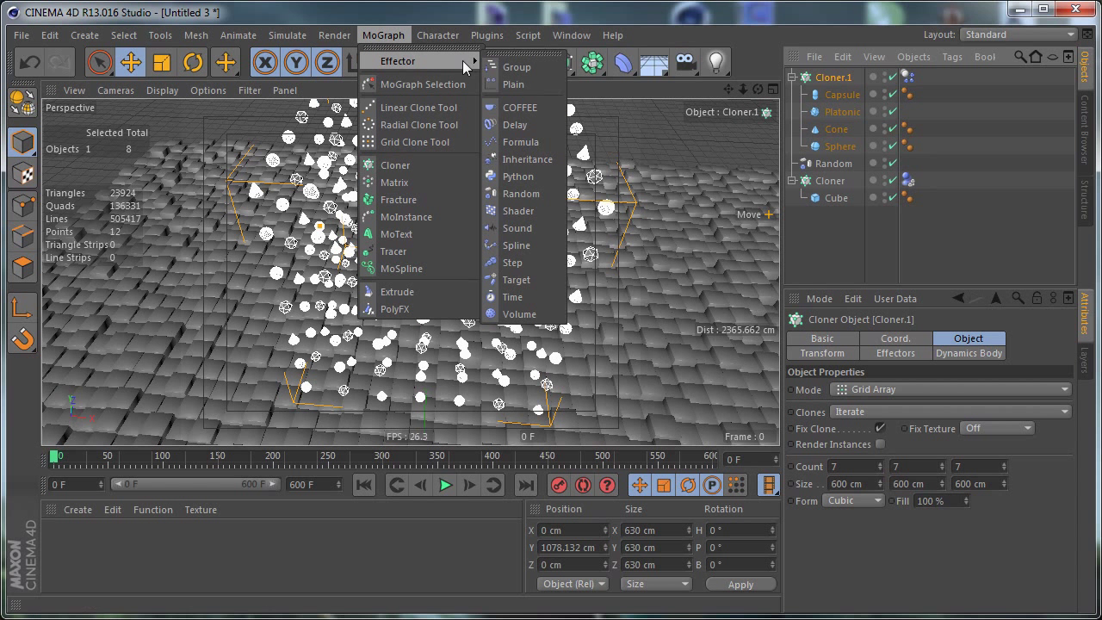
click(543, 191)
- In the dynamics tag on the Cloner holding the small primitives, set the collision's Individual Elements to All
click(848, 93)
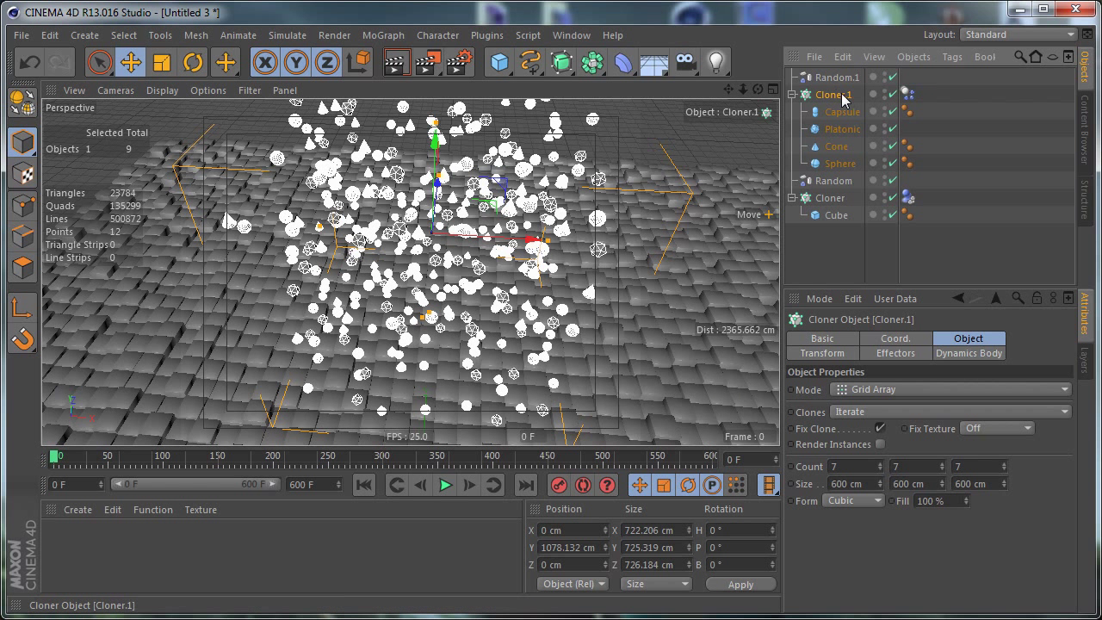
click(907, 94)
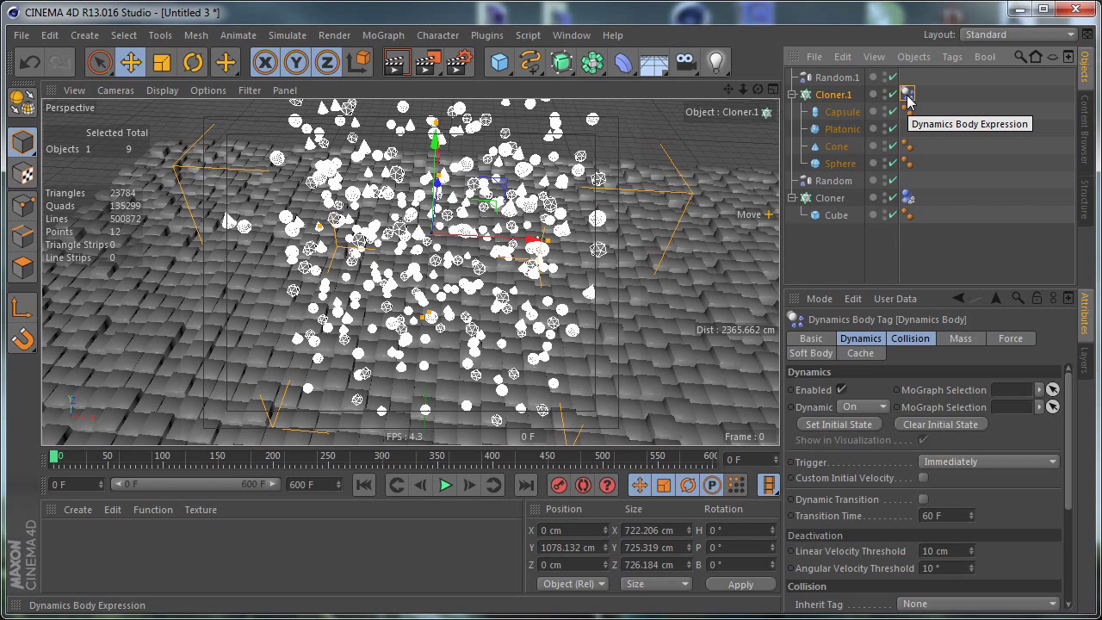
click(867, 339)
click(920, 340)
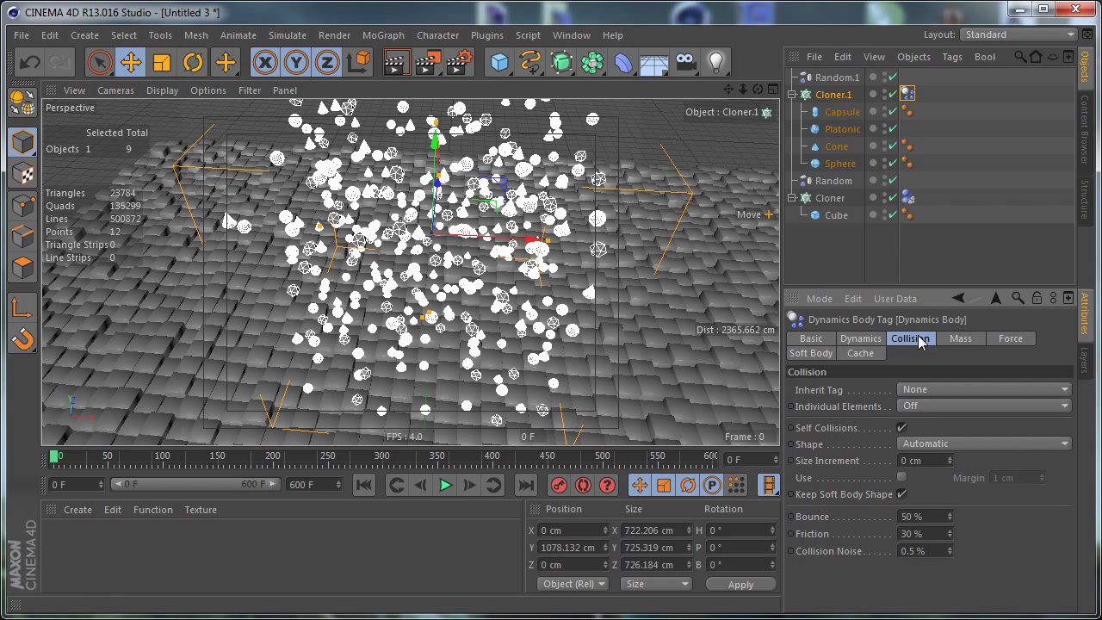
click(926, 406)
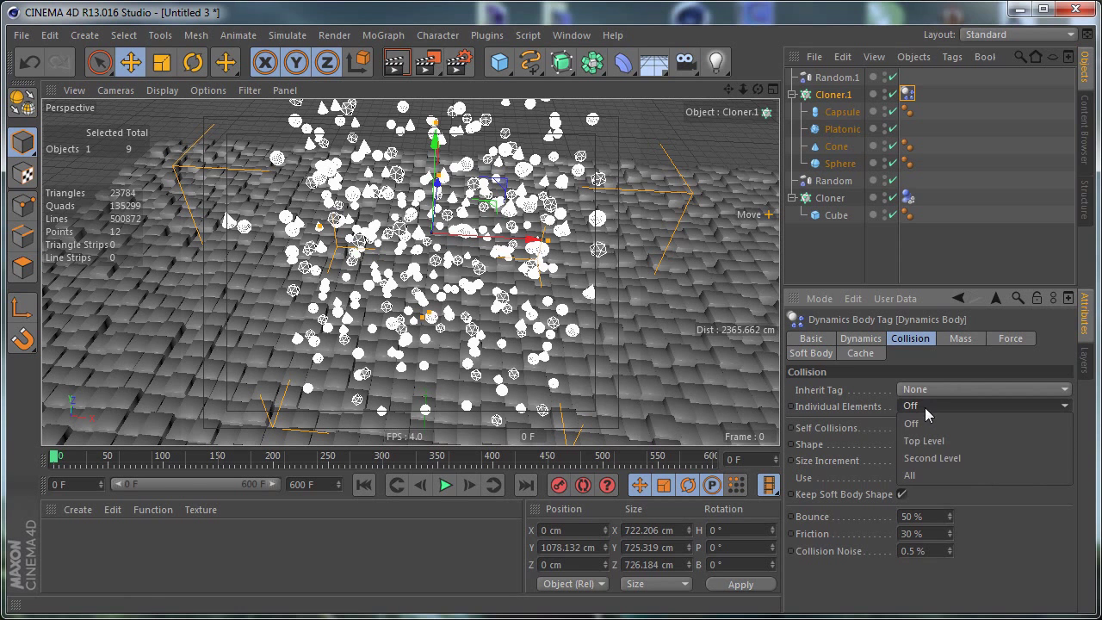
click(950, 478)
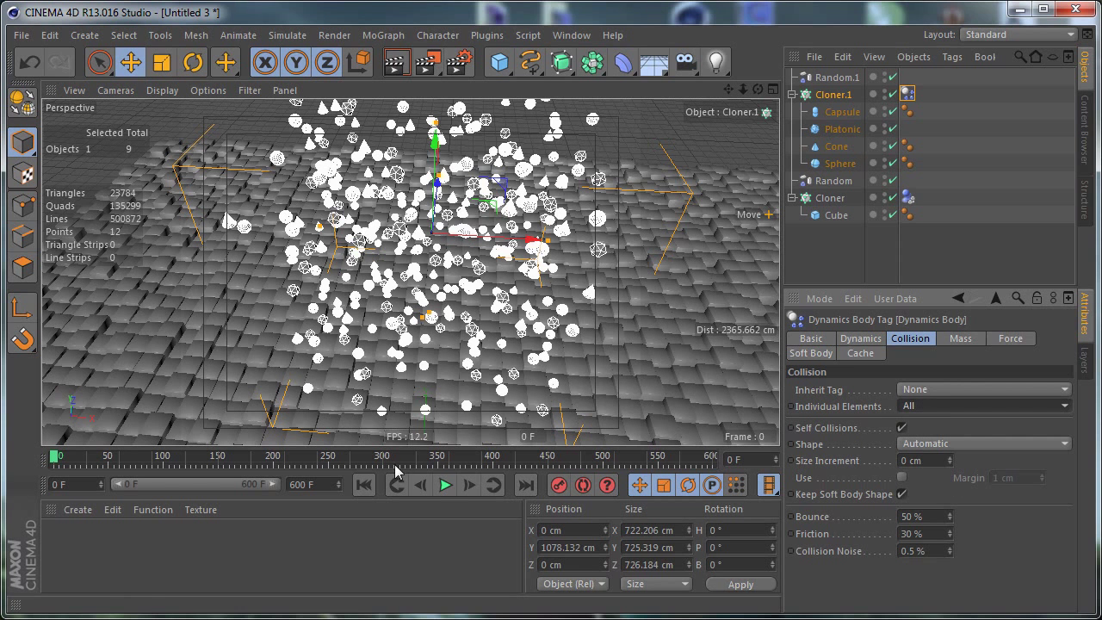
- Play the simulation to check how the separate primitives land on the blocks, and rewind to frame 0
click(445, 485)
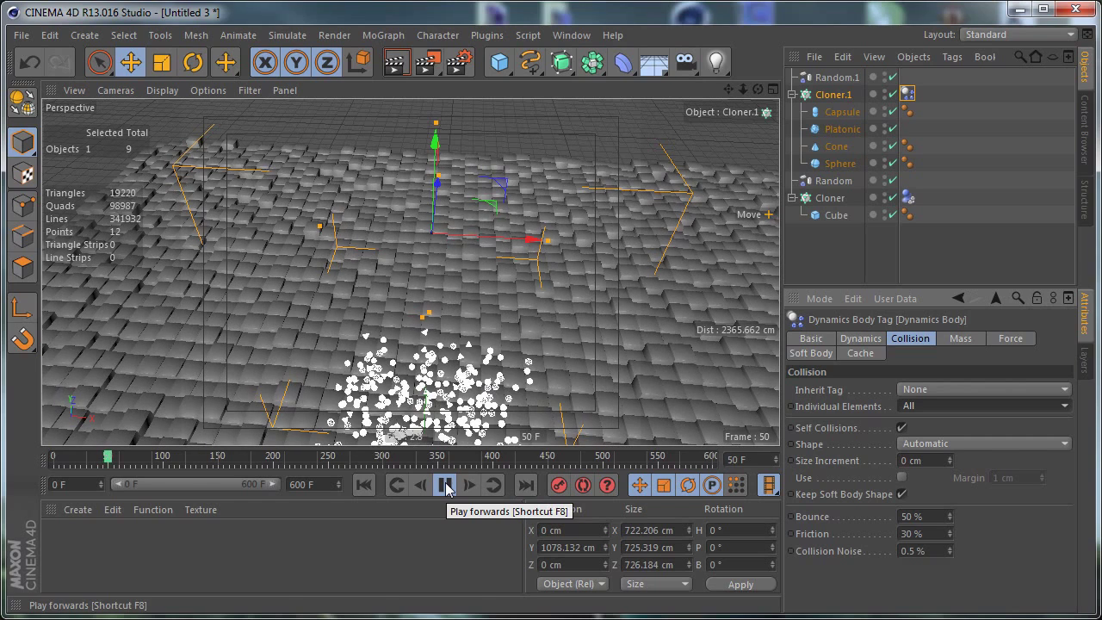
click(446, 485)
click(361, 485)
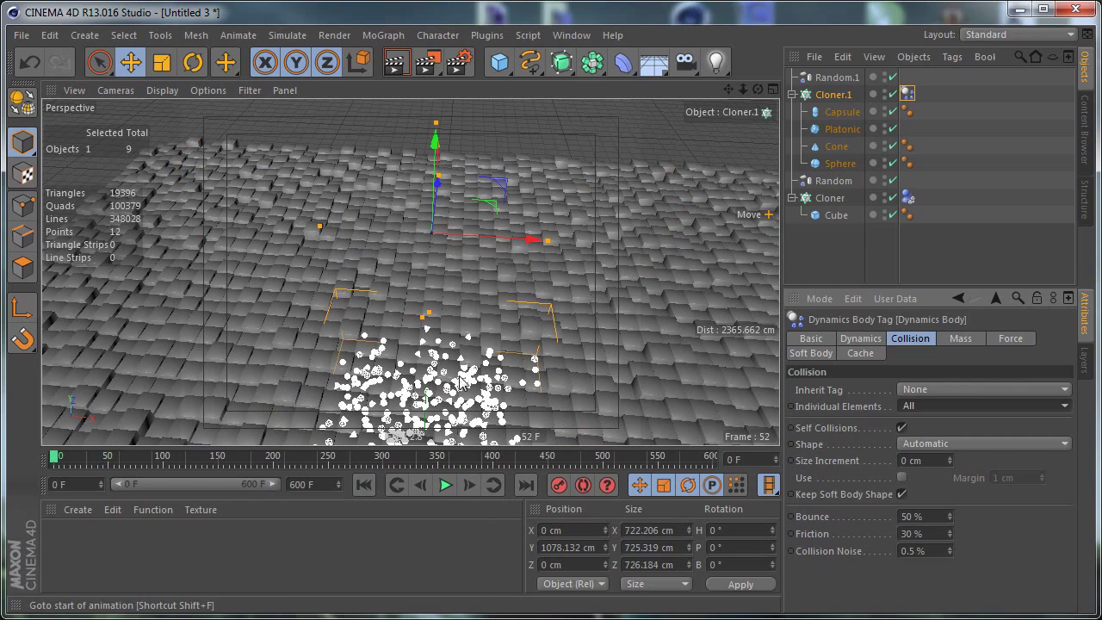
- Try Individual Elements set to Off on the primitives Cloner's dynamics tag and play the simulation
alt+drag(551, 268, 594, 310)
click(909, 406)
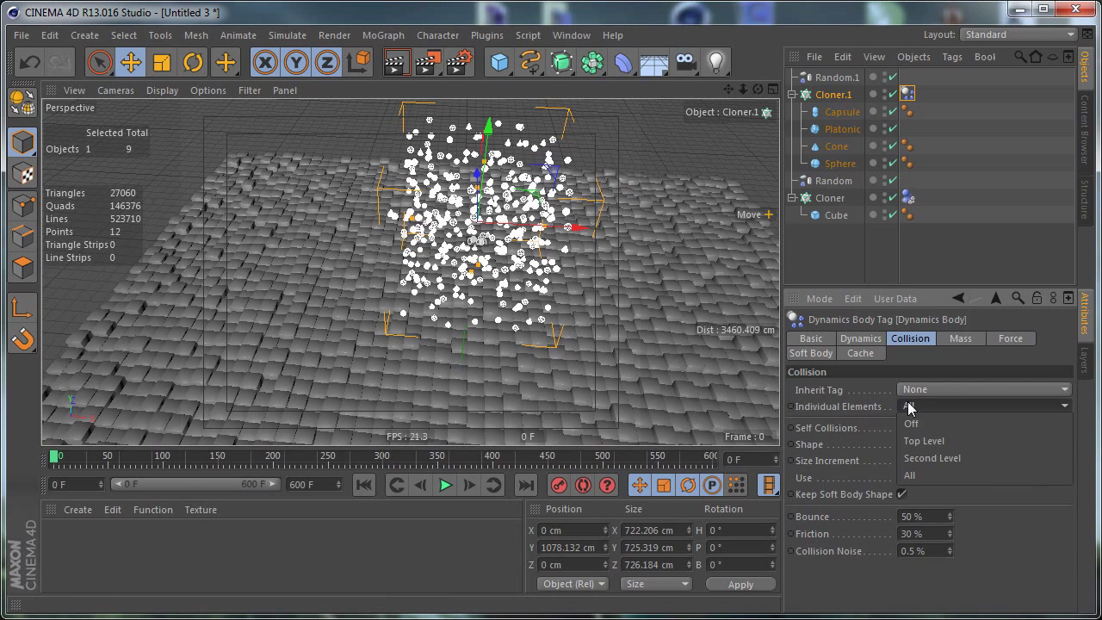
click(911, 423)
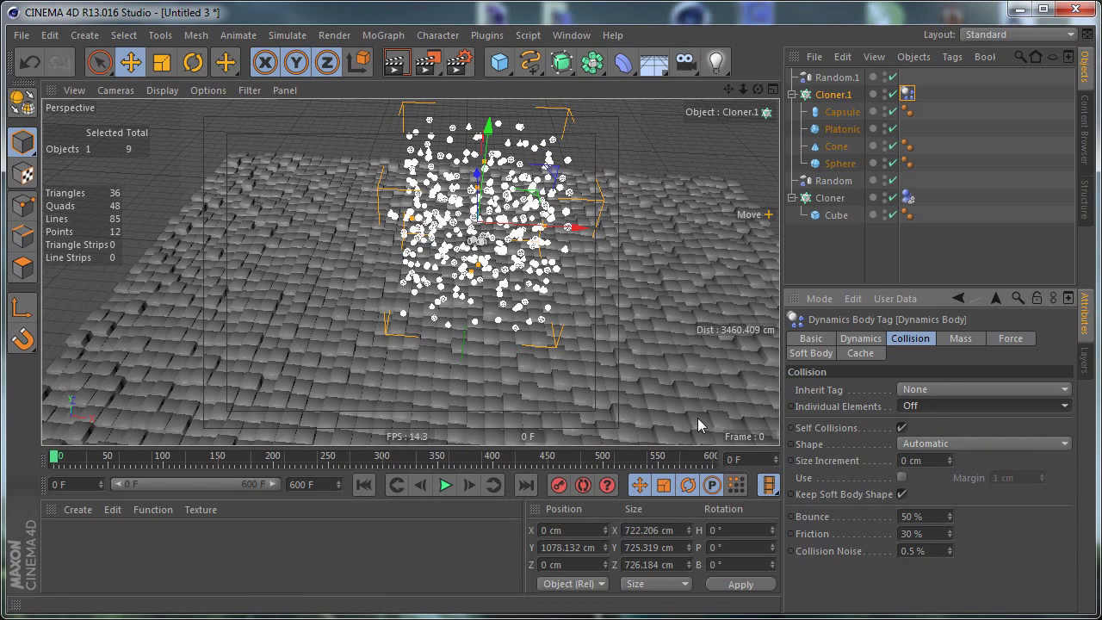
click(444, 484)
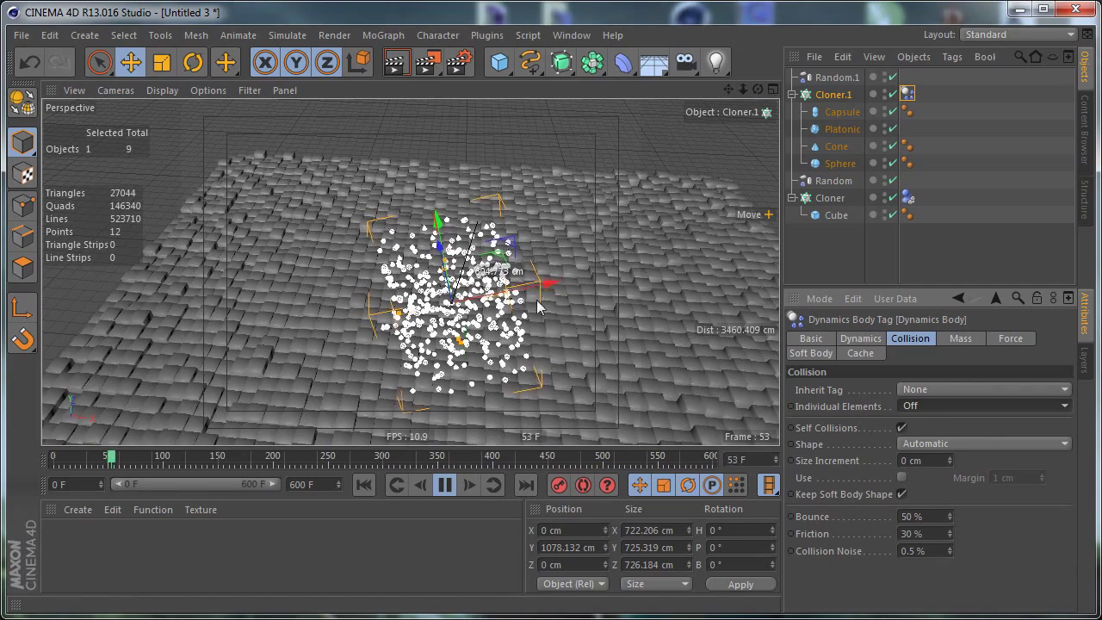
- Set Individual Elements back to All, replay the simulation from the start and pause it
click(942, 405)
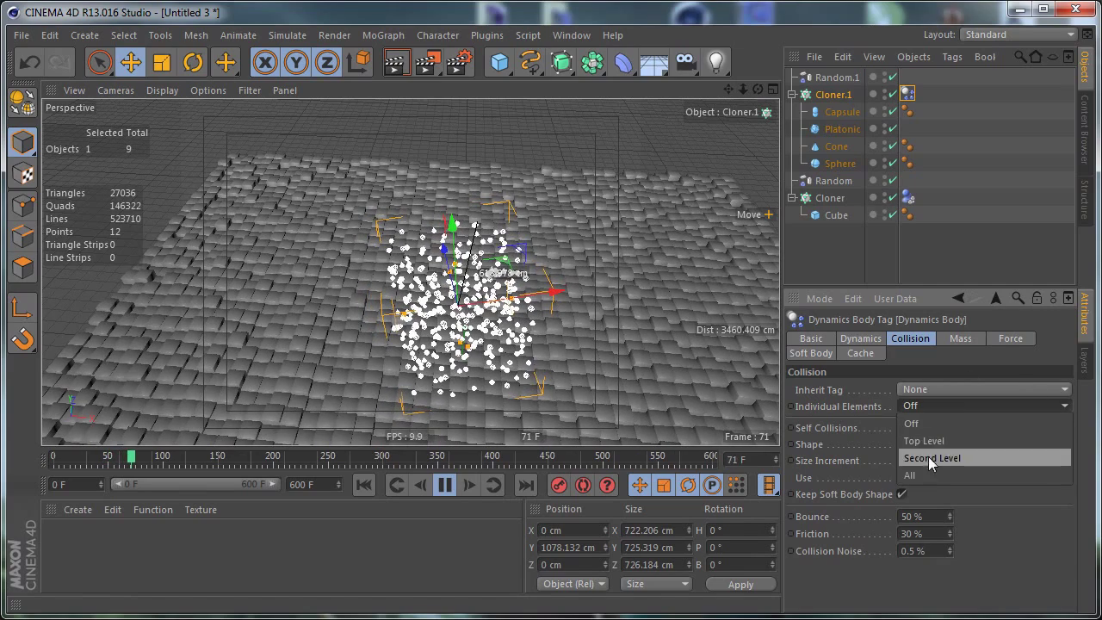
click(923, 472)
click(366, 485)
click(442, 486)
click(442, 486)
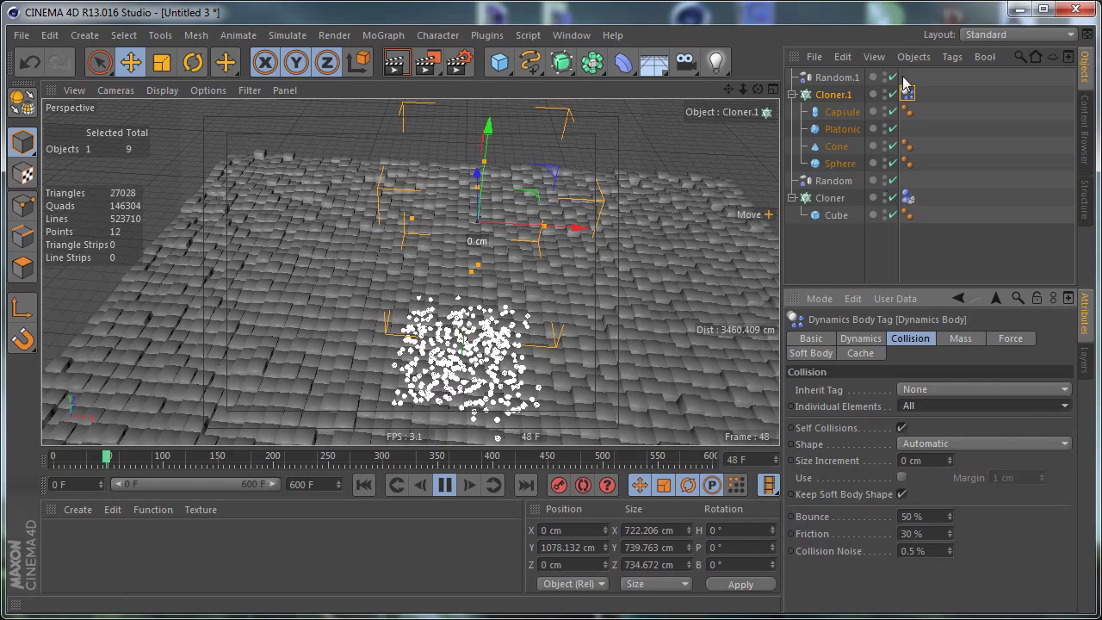
click(830, 198)
click(445, 485)
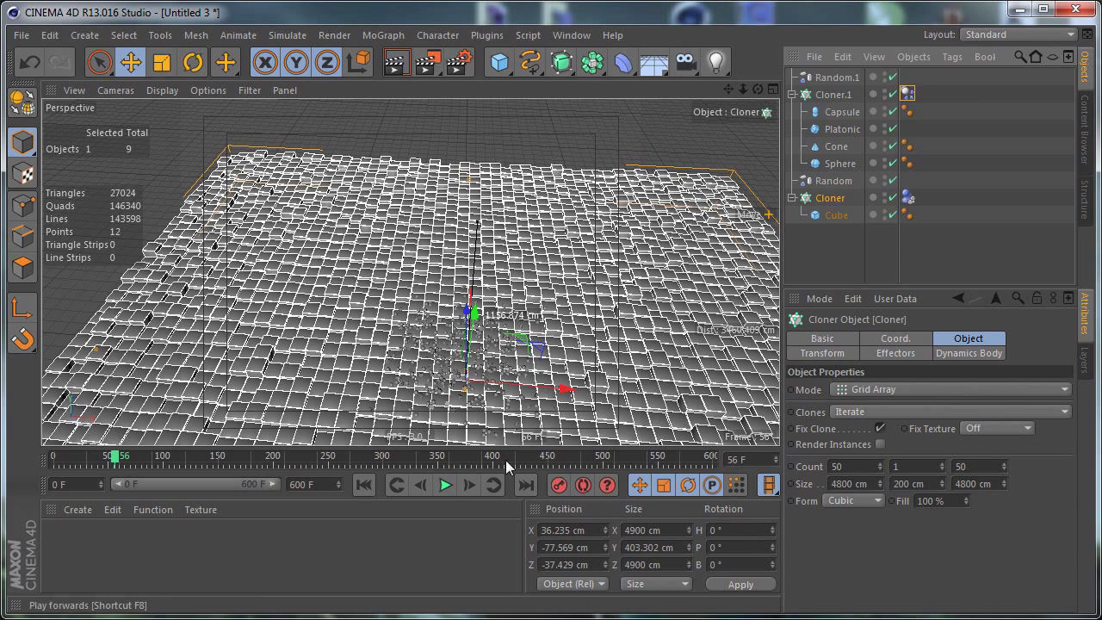
- Set the grid size of the Cloner holding the primitives to 1500 cm on all three axes
click(839, 95)
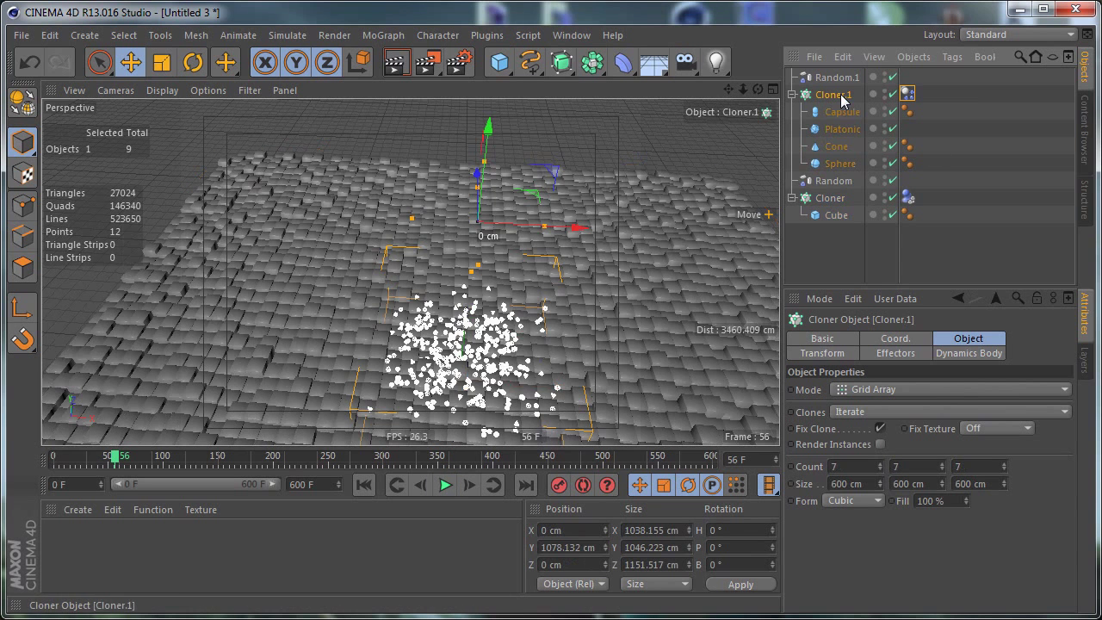
click(856, 481)
text(1500)
key(Tab)
text(1500)
key(Tab)
text(1500)
key(Return)
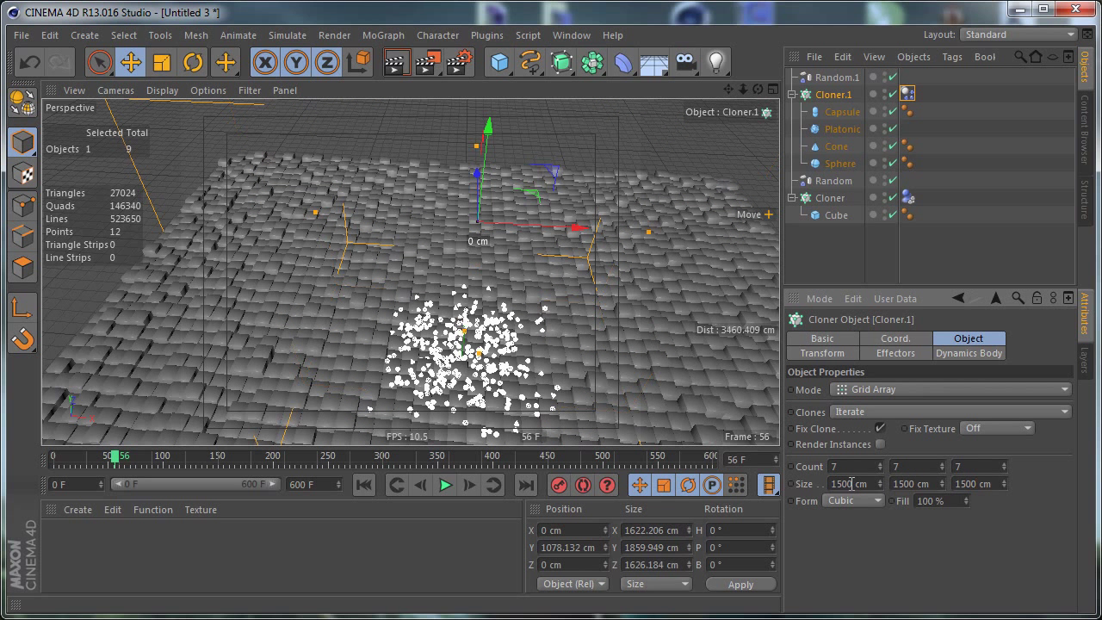
- Play the simulation from frame 0 to check the wider spread of primitives, and rewind it
click(364, 485)
click(445, 485)
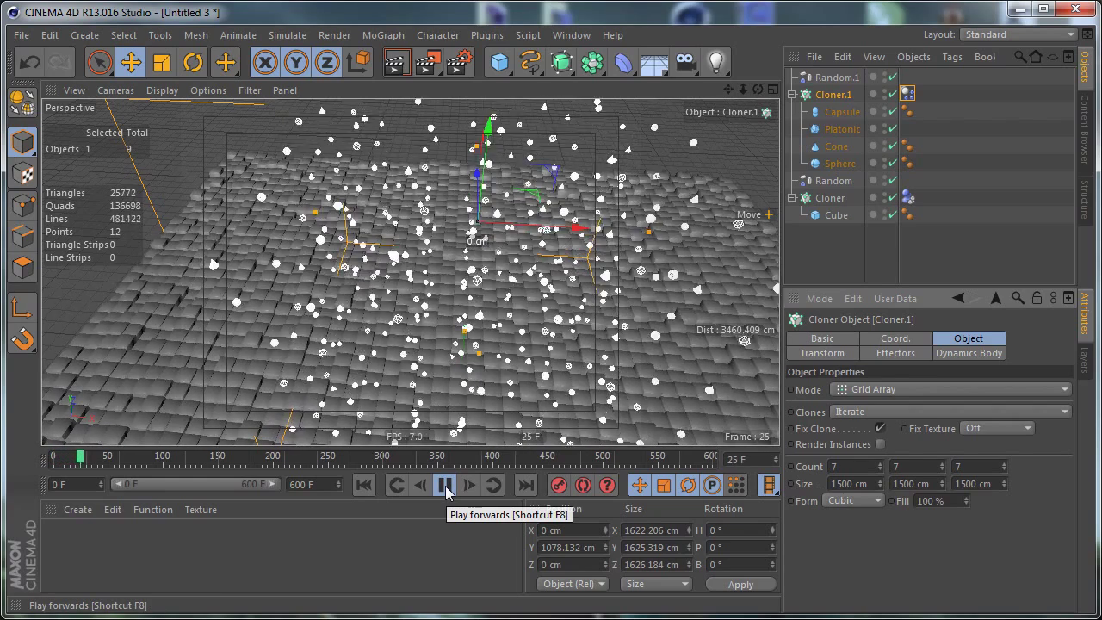
click(445, 486)
click(364, 485)
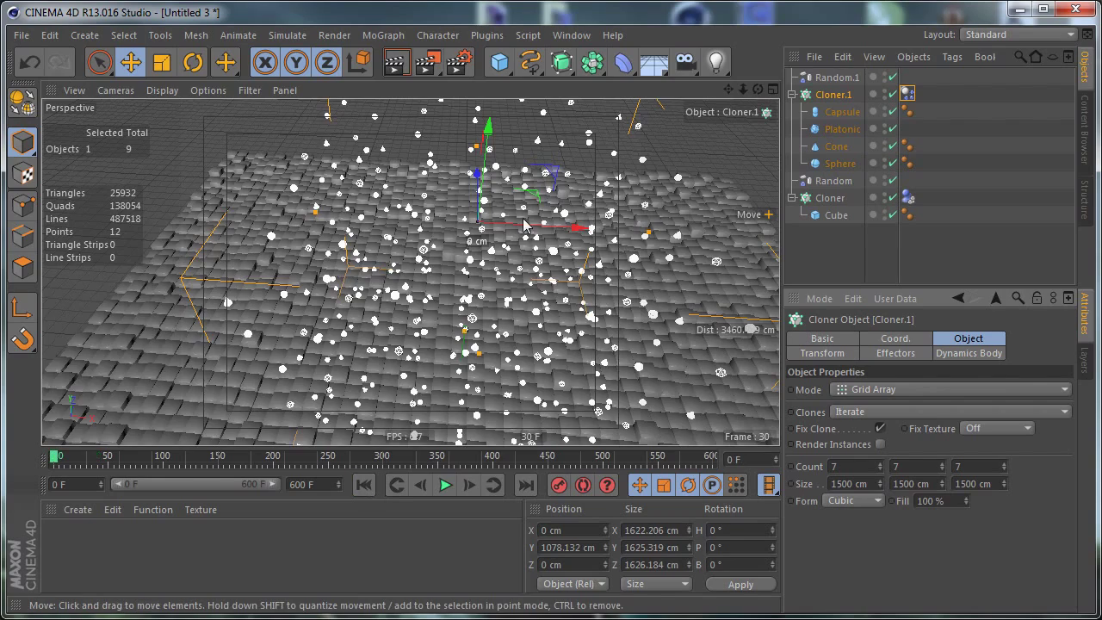
- Set the primitives Cloner's vertical grid size to 750 cm and raise it to a Y position of about 1807 cm
scroll(527, 200, down, 3)
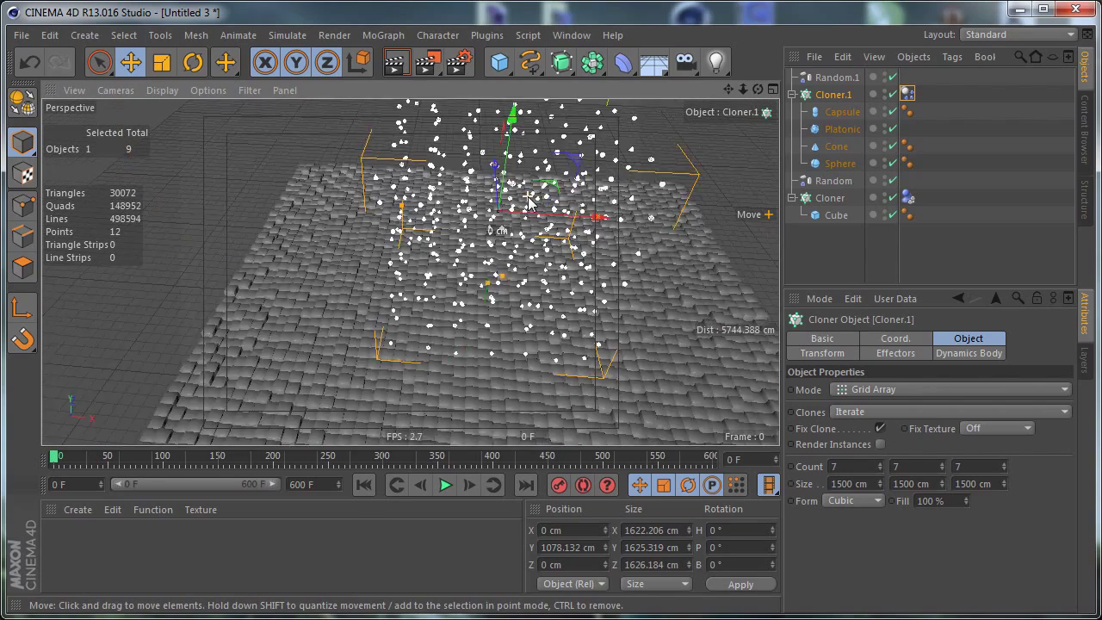
scroll(527, 200, down, 3)
alt+drag(588, 213, 572, 179)
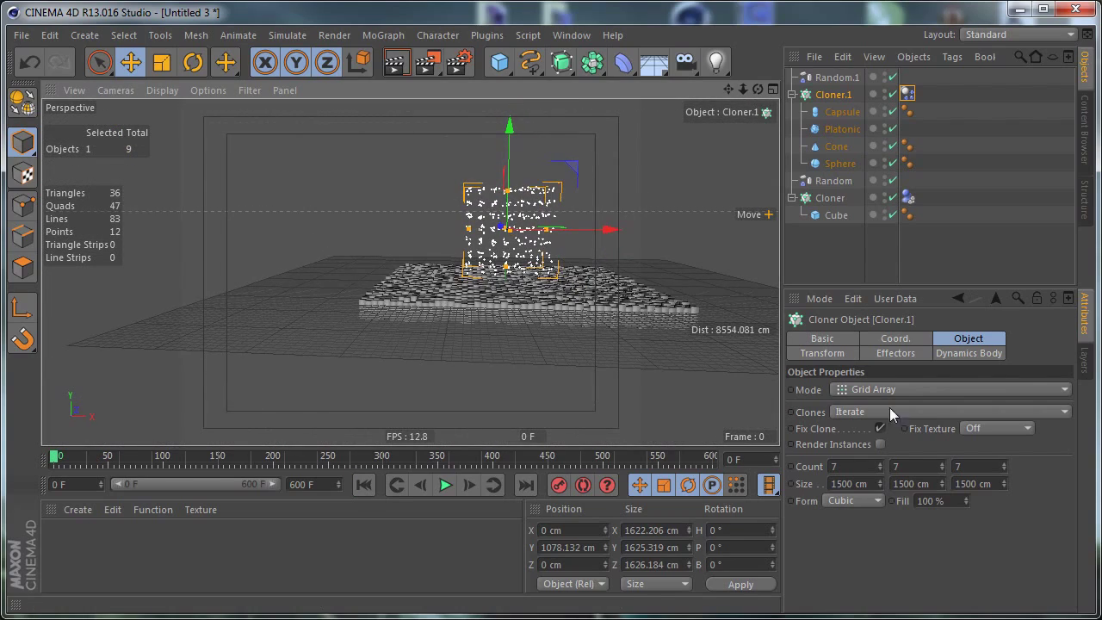
double_click(927, 483)
text(7)
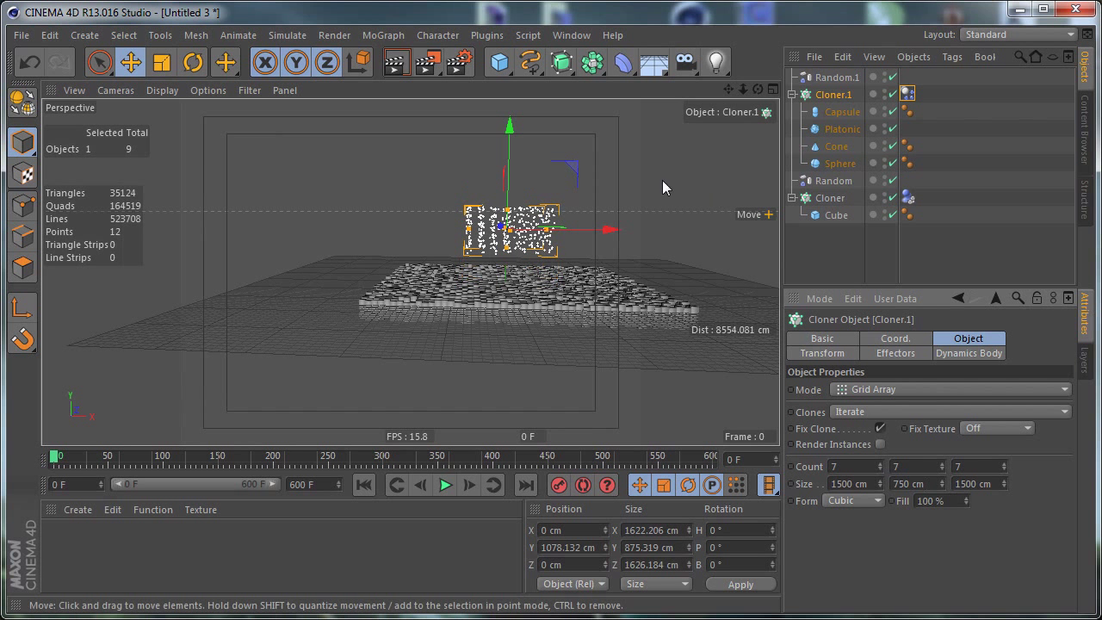
scroll(521, 148, up, 3)
drag(507, 153, 511, 105)
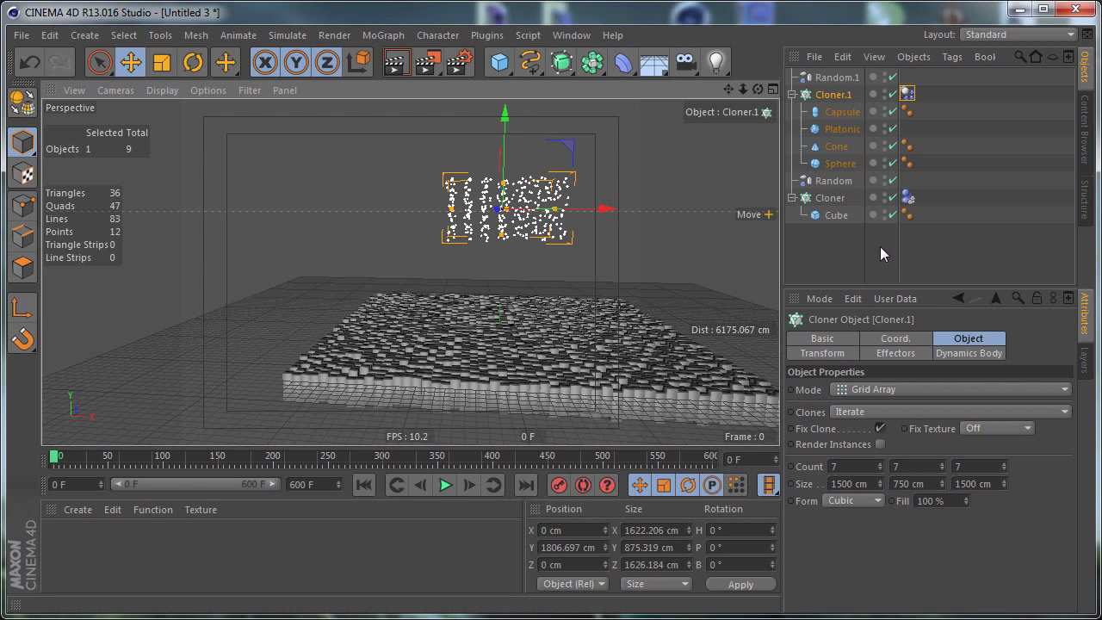
- Add a camera and a Circle spline, and set the circle's plane to XZ
alt+middle_drag(601, 308, 601, 308)
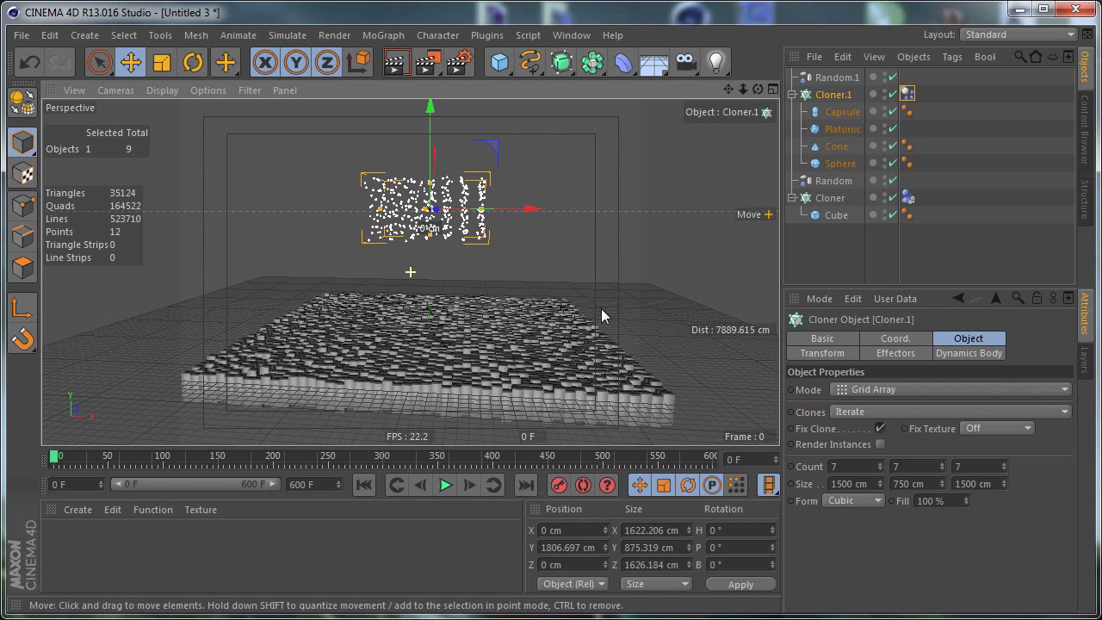
click(685, 62)
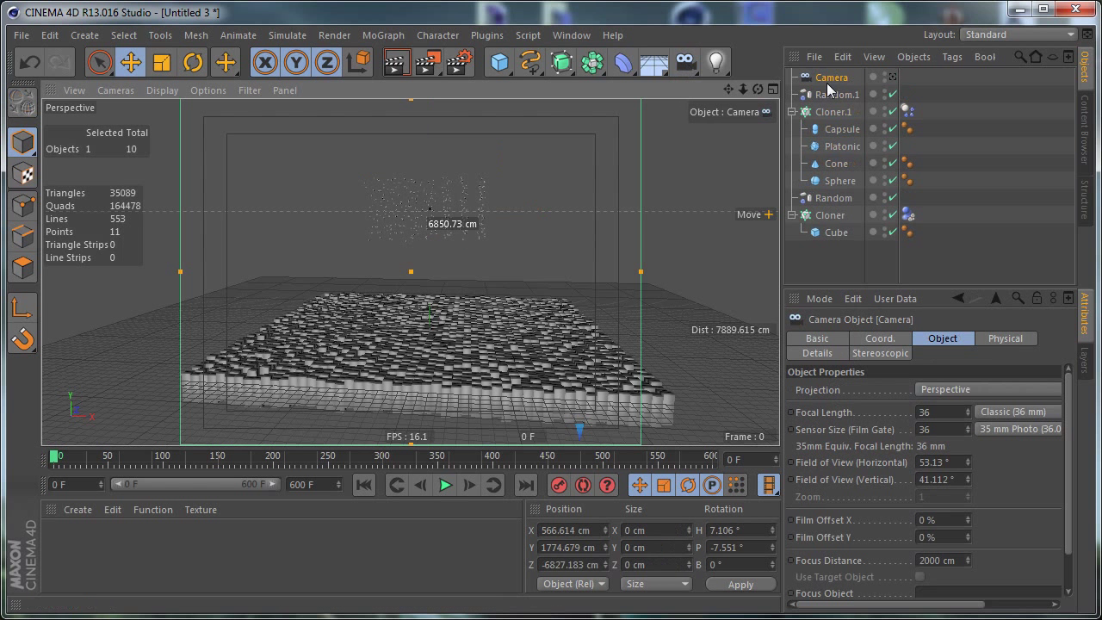
mouse_move(530, 73)
mouse_down()
mouse_move(550, 95)
mouse_move(659, 140)
mouse_up()
click(904, 456)
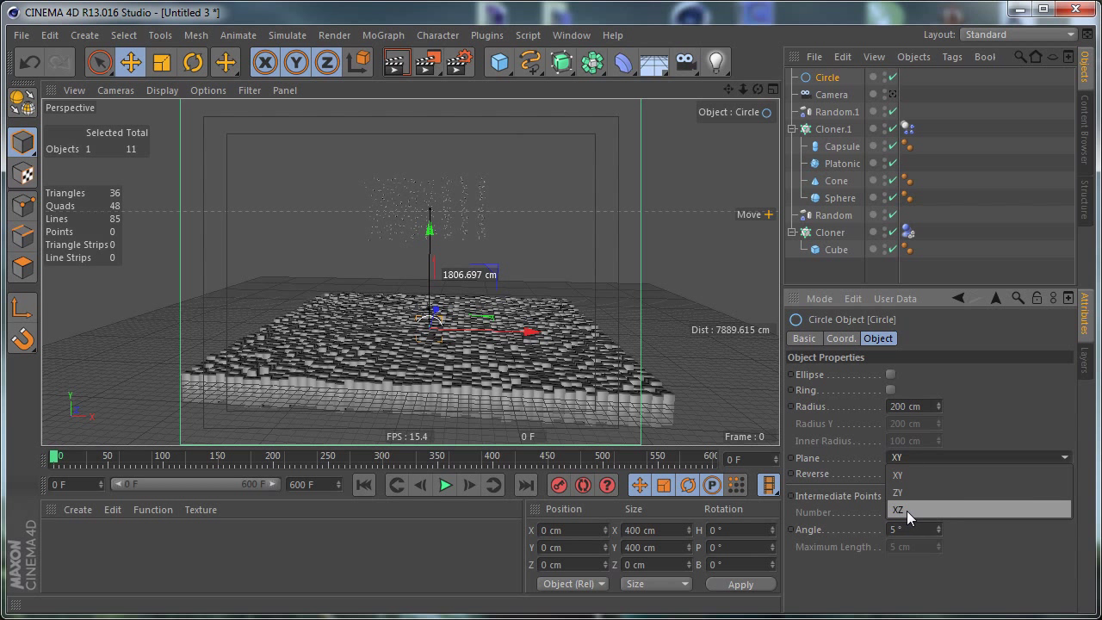
click(906, 510)
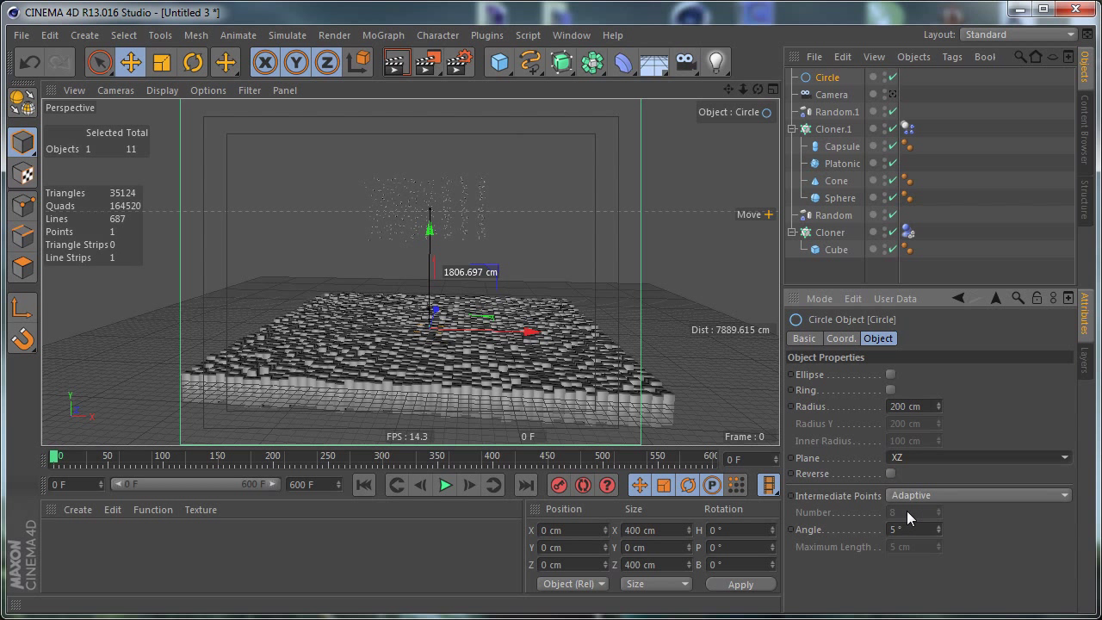
- Set the Circle spline's Y position to 200 cm and its radius to 800 cm
click(840, 339)
drag(870, 391, 869, 326)
double_click(852, 392)
text(200)
key(Return)
click(878, 338)
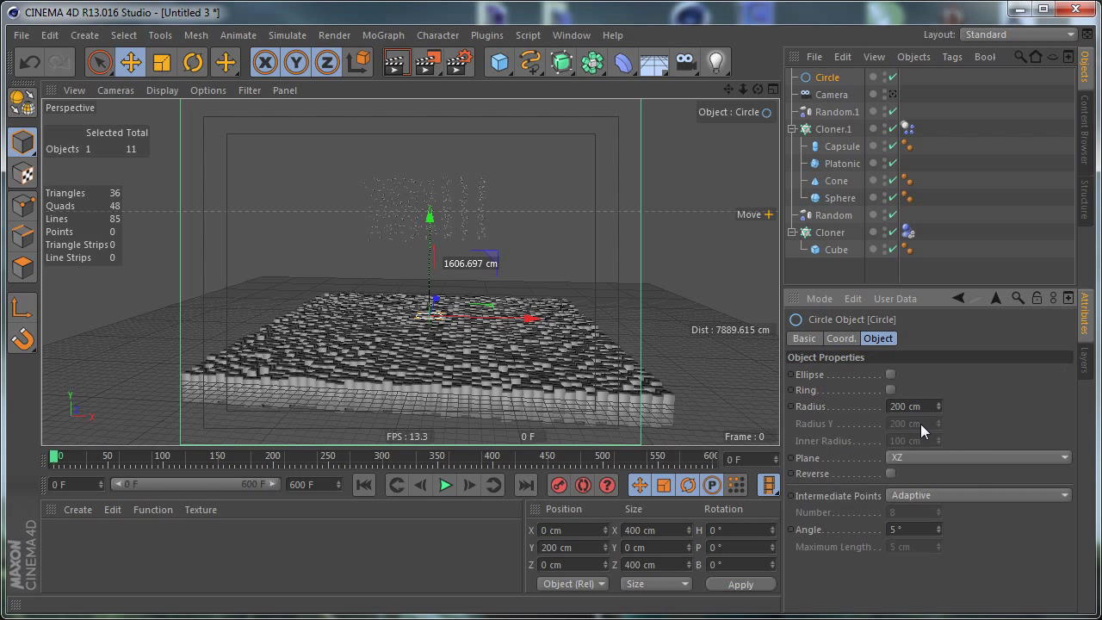
double_click(906, 406)
text(800)
key(Return)
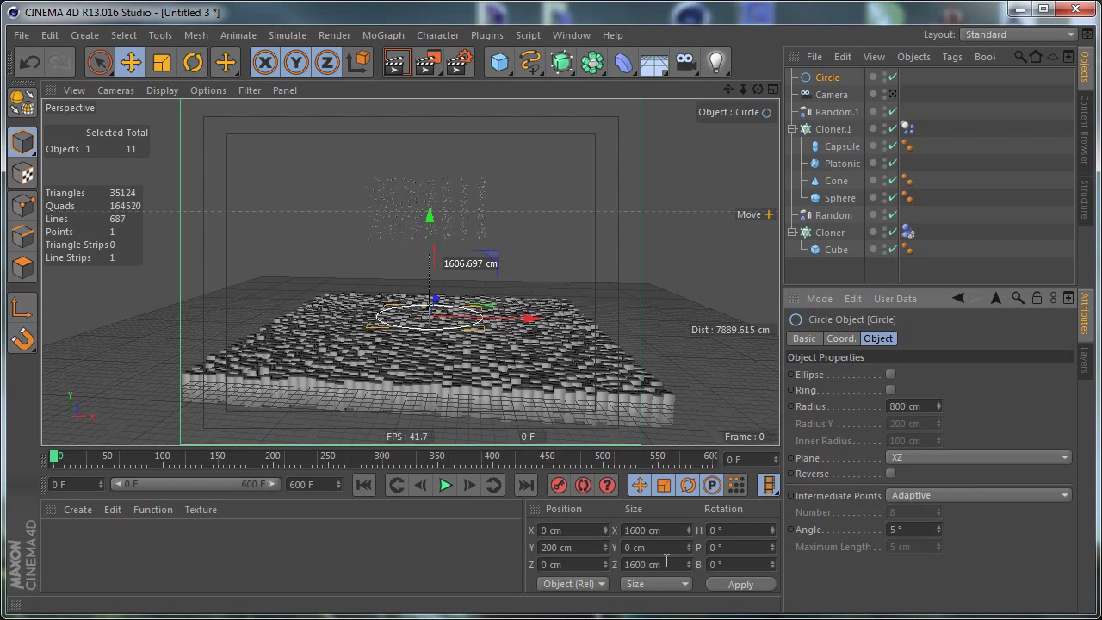
- Add a Null object and name it Target
click(515, 66)
click(542, 79)
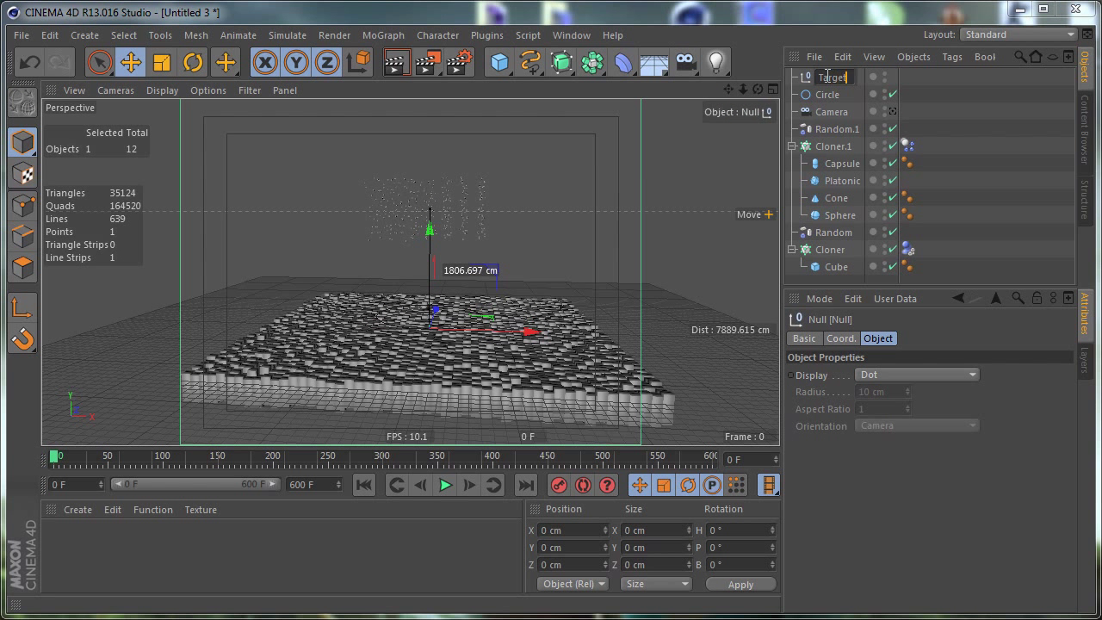
key(Return)
- Add an Align to Spline tag and a Target tag to the camera
click(834, 111)
right_click(848, 111)
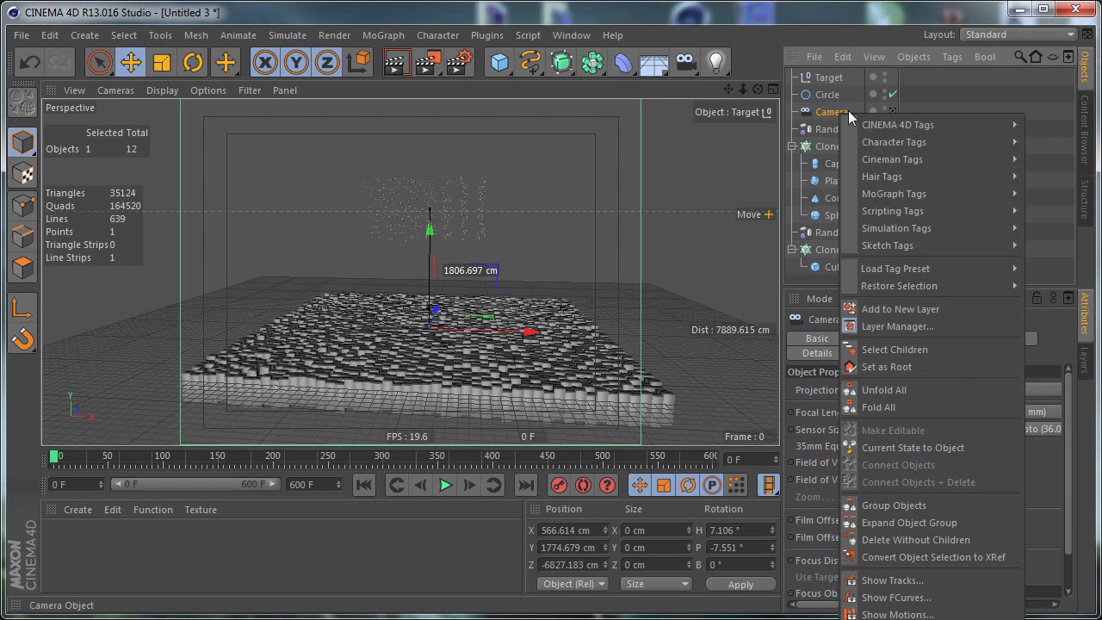
mouse_move(895, 125)
click(1067, 142)
click(831, 110)
right_click(832, 110)
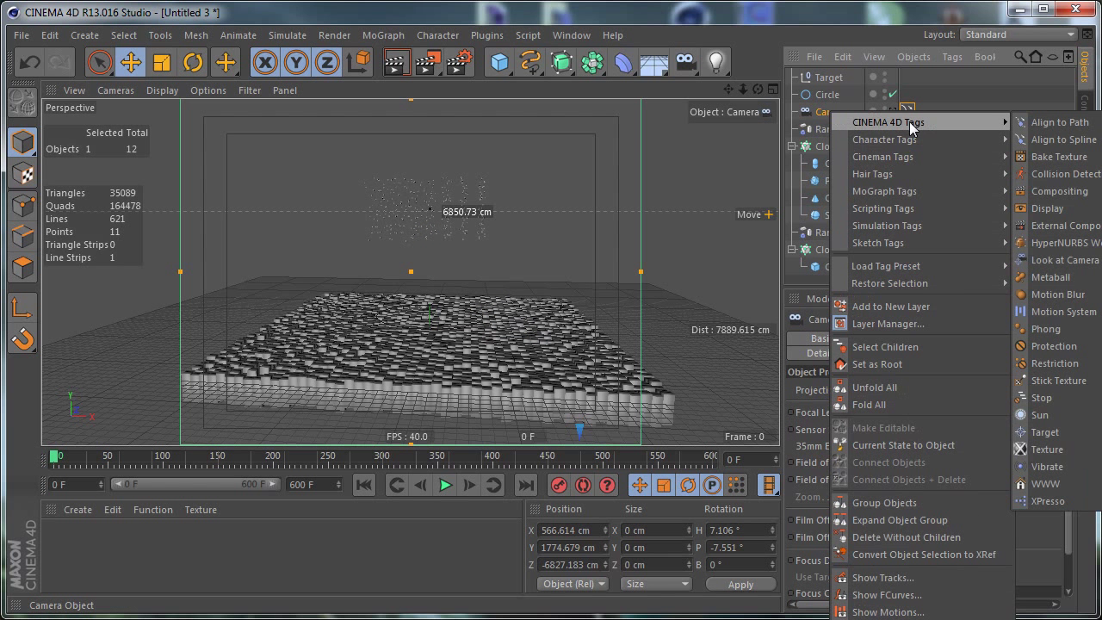
click(1054, 434)
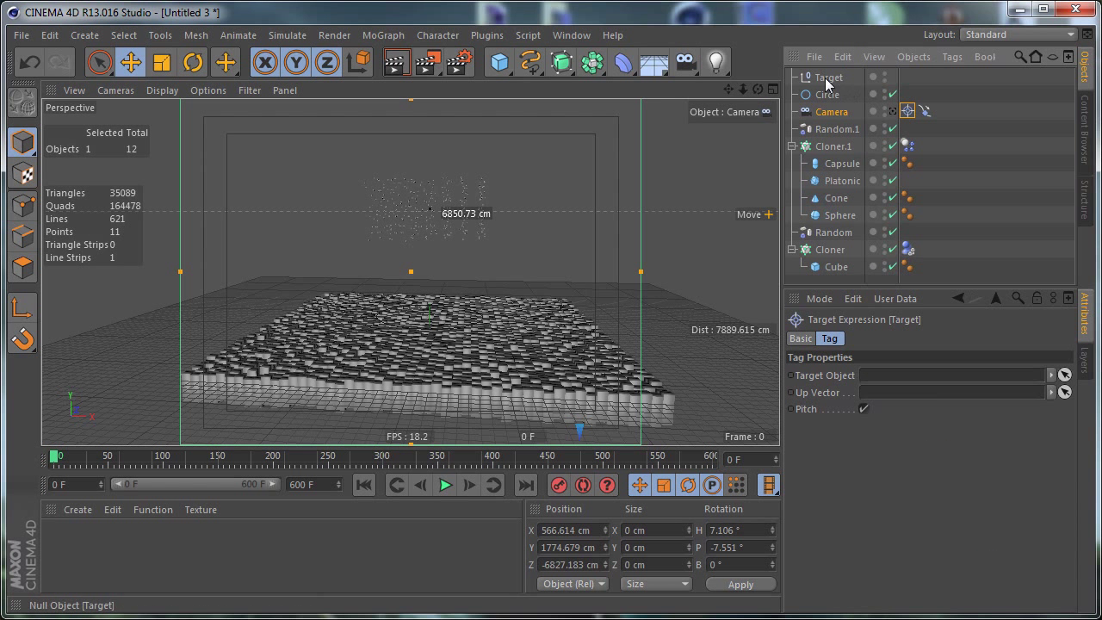
- Assign the Target null as the camera's target object and the Circle as its Align to Spline path
drag(847, 409, 865, 379)
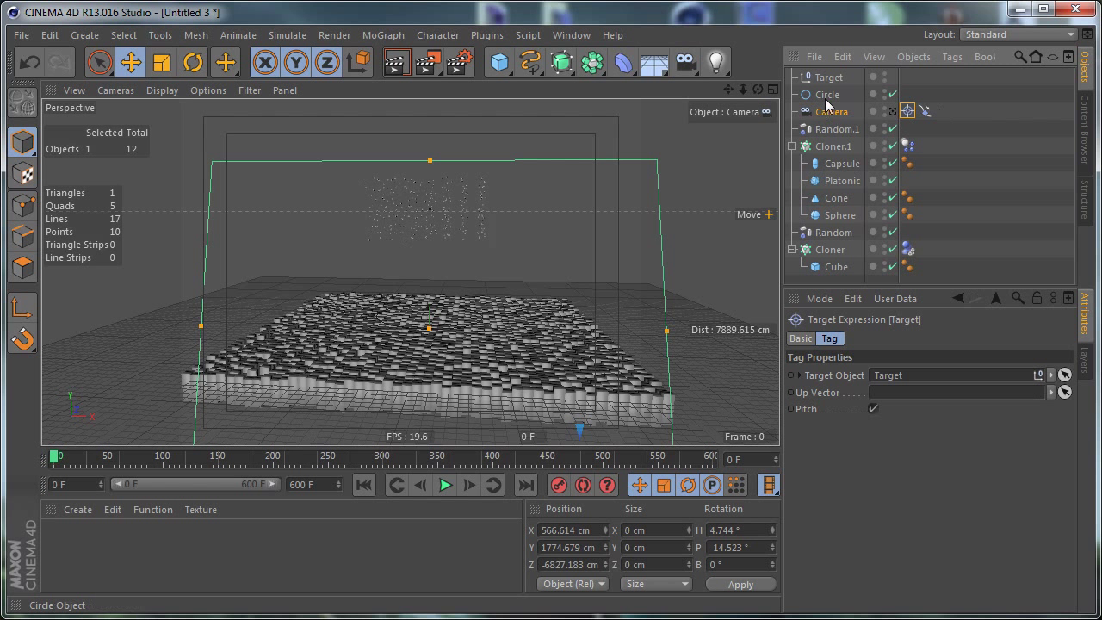
click(923, 110)
drag(825, 98, 888, 389)
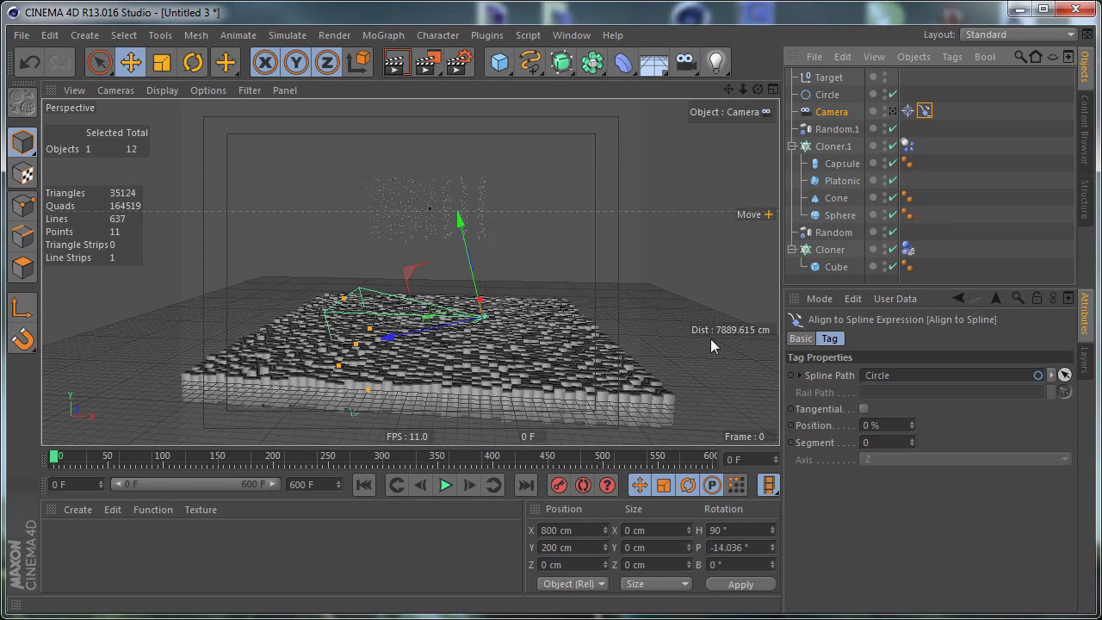
- Switch the viewport to look through the camera and set the Circle spline's Y position to 500 cm
click(891, 112)
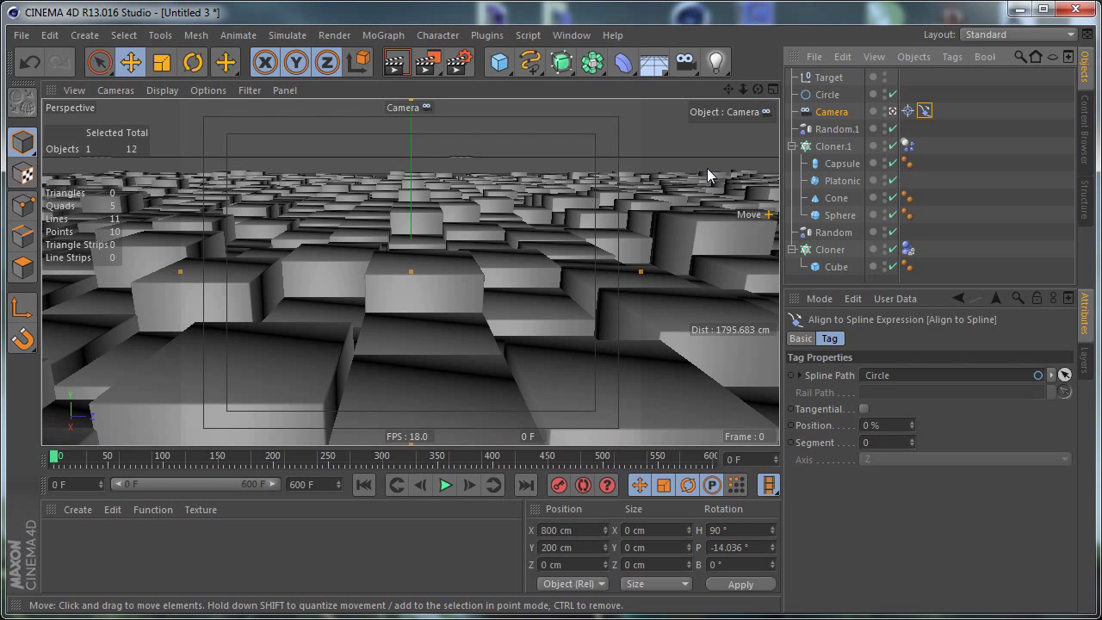
click(827, 98)
click(841, 338)
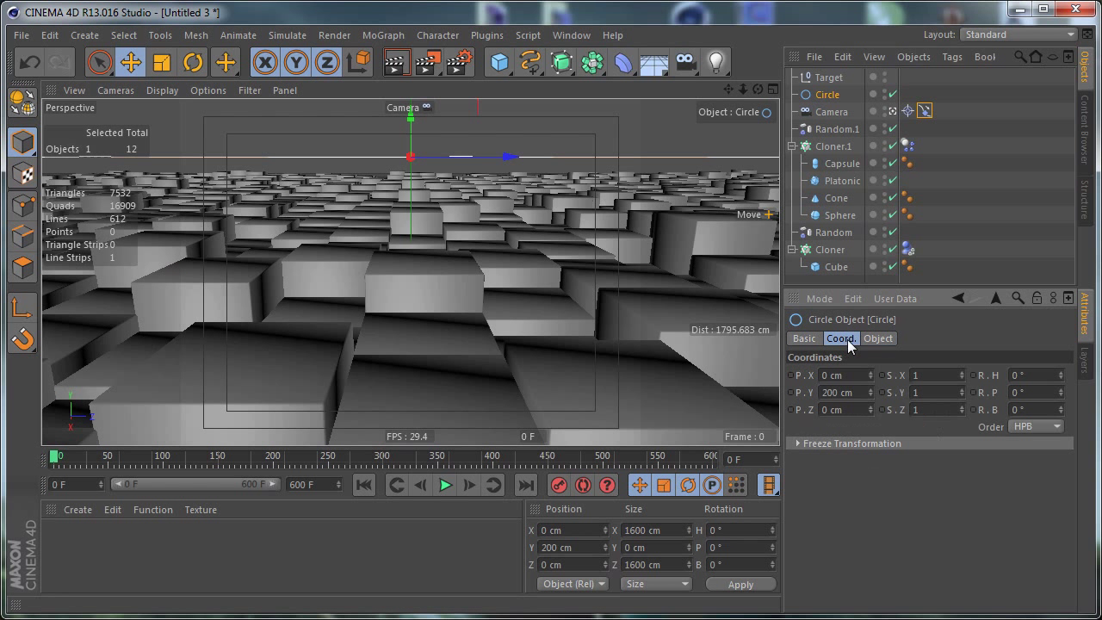
drag(870, 389, 943, 389)
double_click(848, 391)
text(500)
key(Return)
- Try a different Y position for the Target null and return it to 0 cm
click(828, 78)
drag(873, 396, 859, 387)
key(Return)
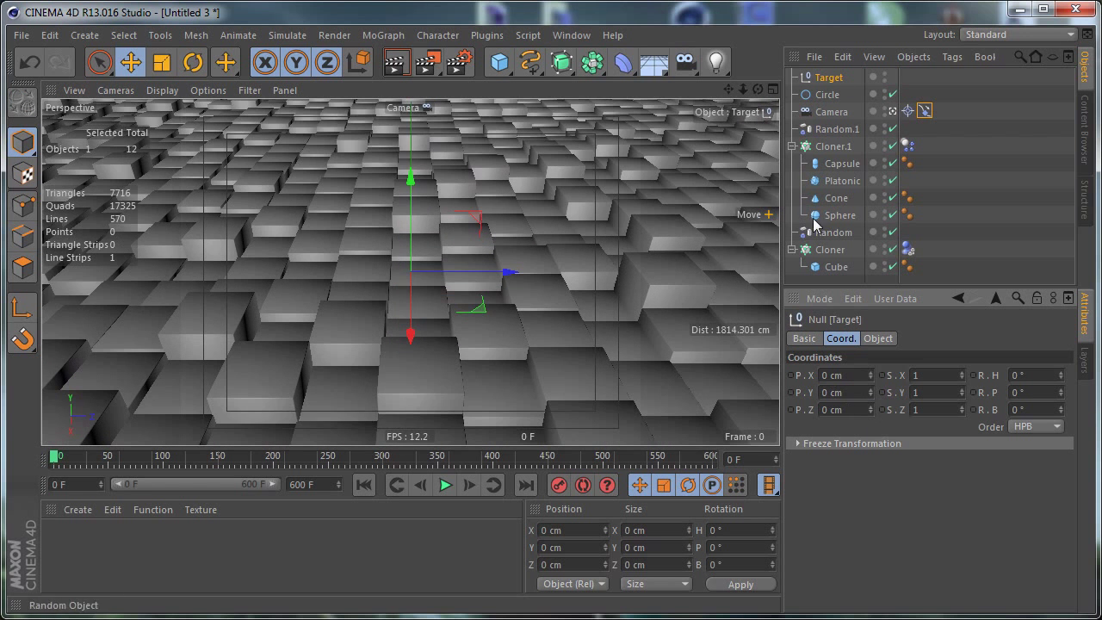
- Set the camera's focal length to 20 mm
click(834, 113)
click(955, 341)
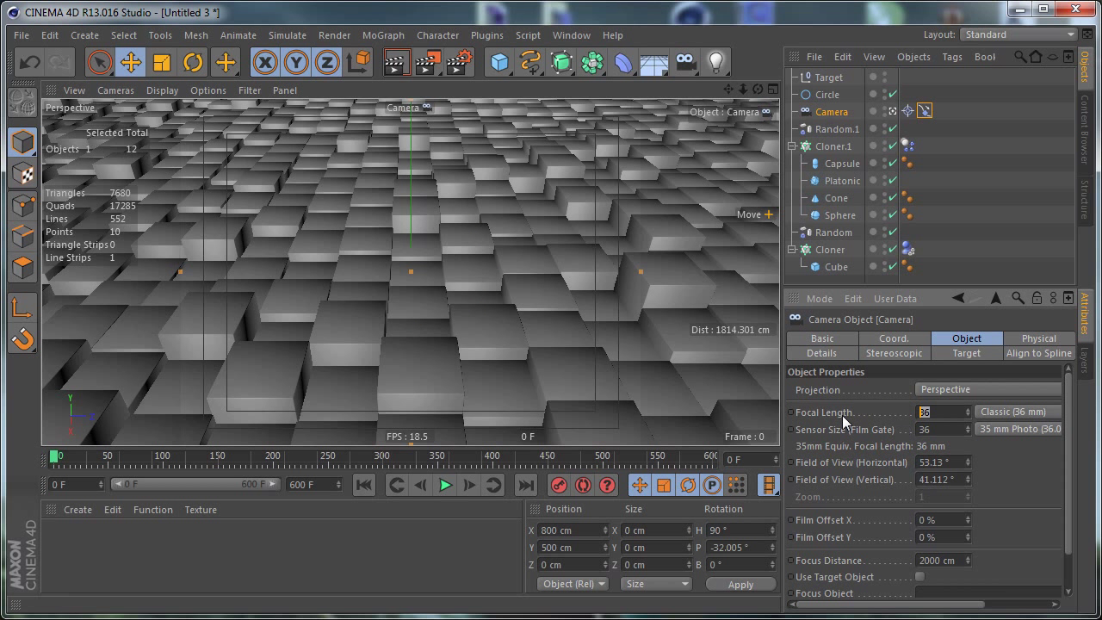
text(20)
key(Return)
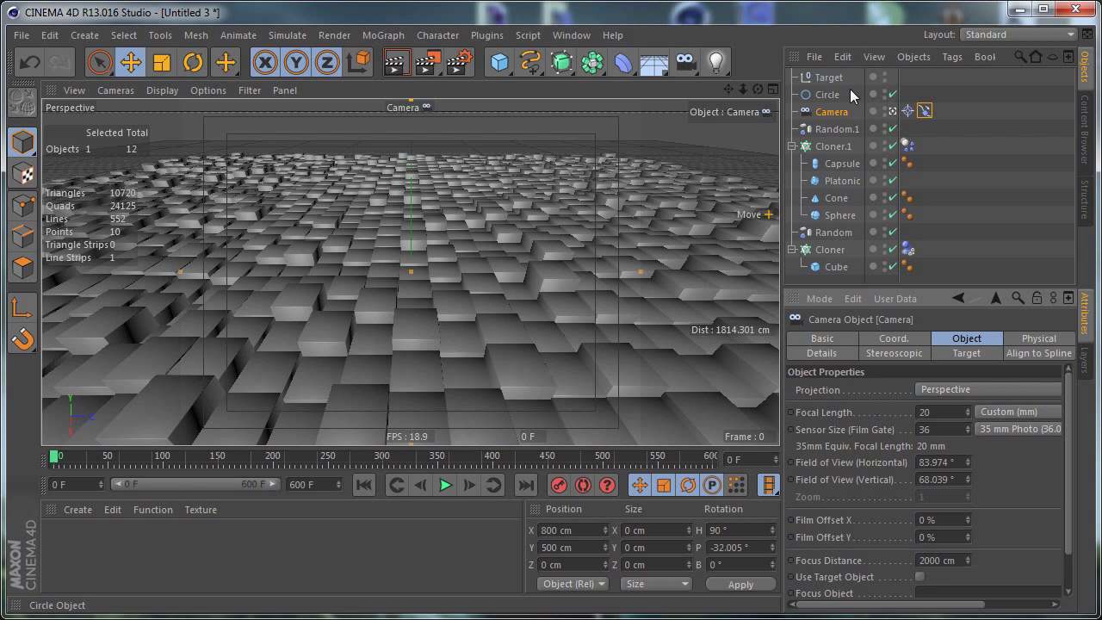
- Raise the Circle spline to a Y position of 600 cm
click(827, 95)
click(841, 338)
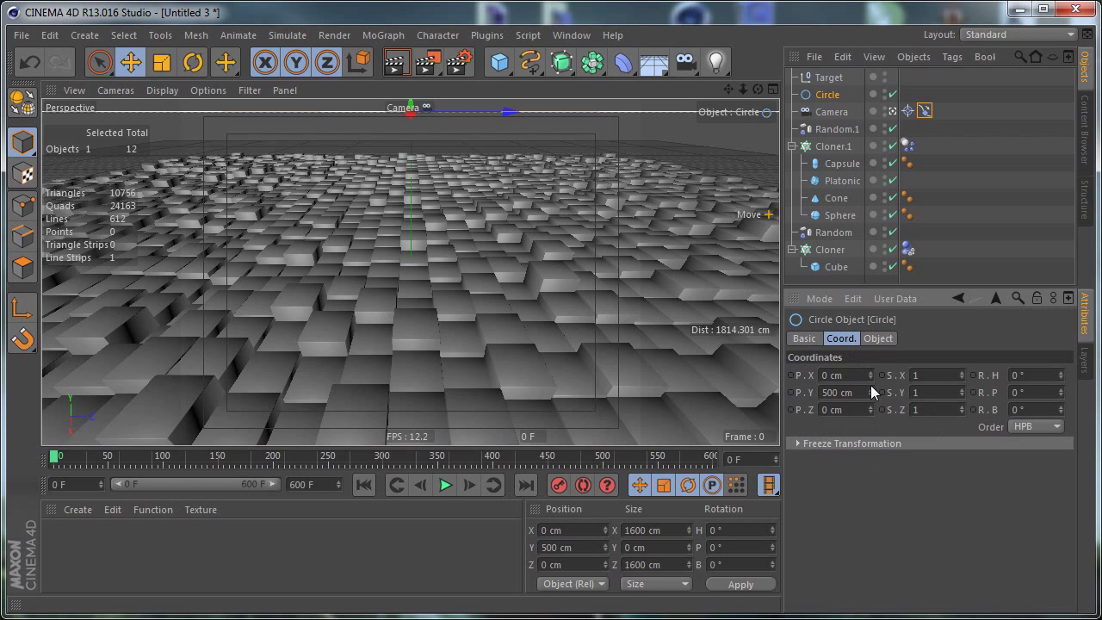
mouse_move(870, 392)
mouse_down()
mouse_move(870, 361)
mouse_move(861, 392)
mouse_up()
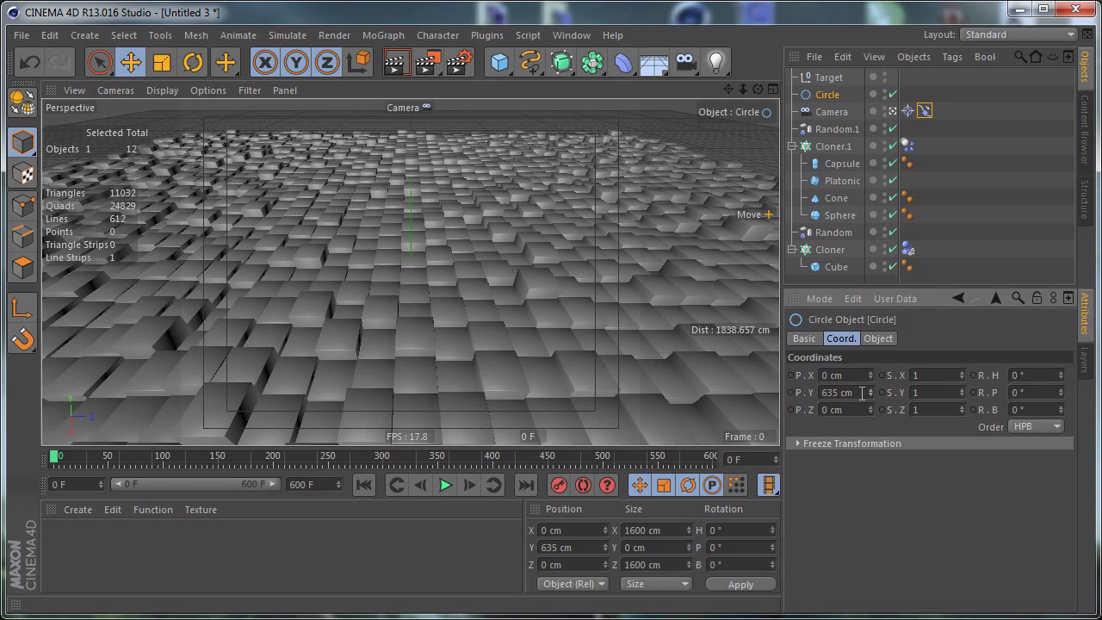
text(600)
key(Return)
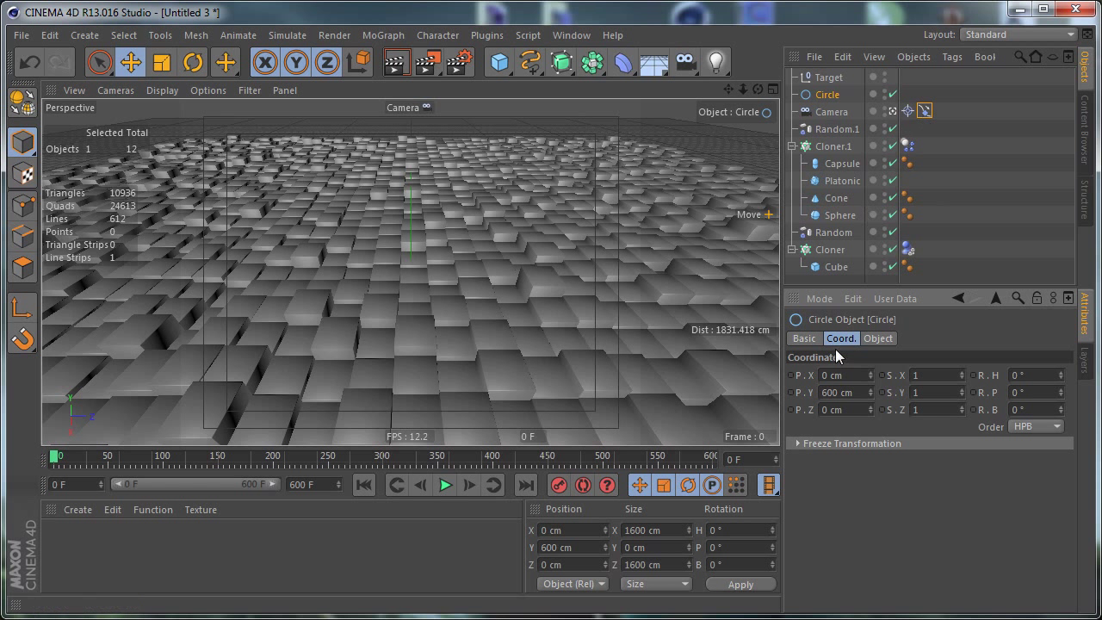
- Set the camera's focal length to 28 mm
click(832, 112)
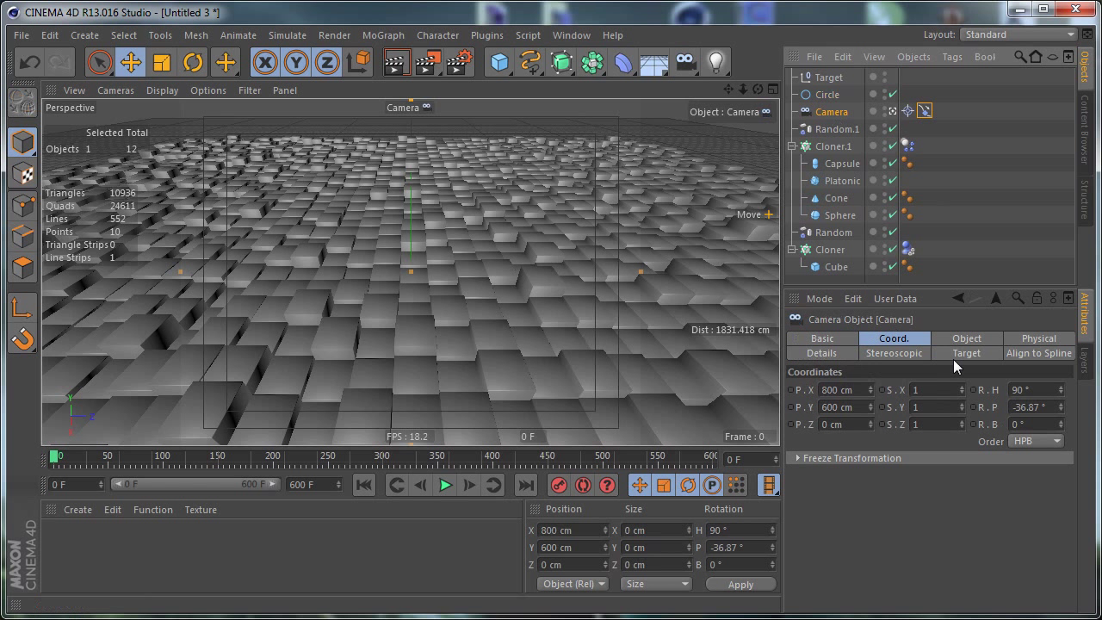
click(959, 340)
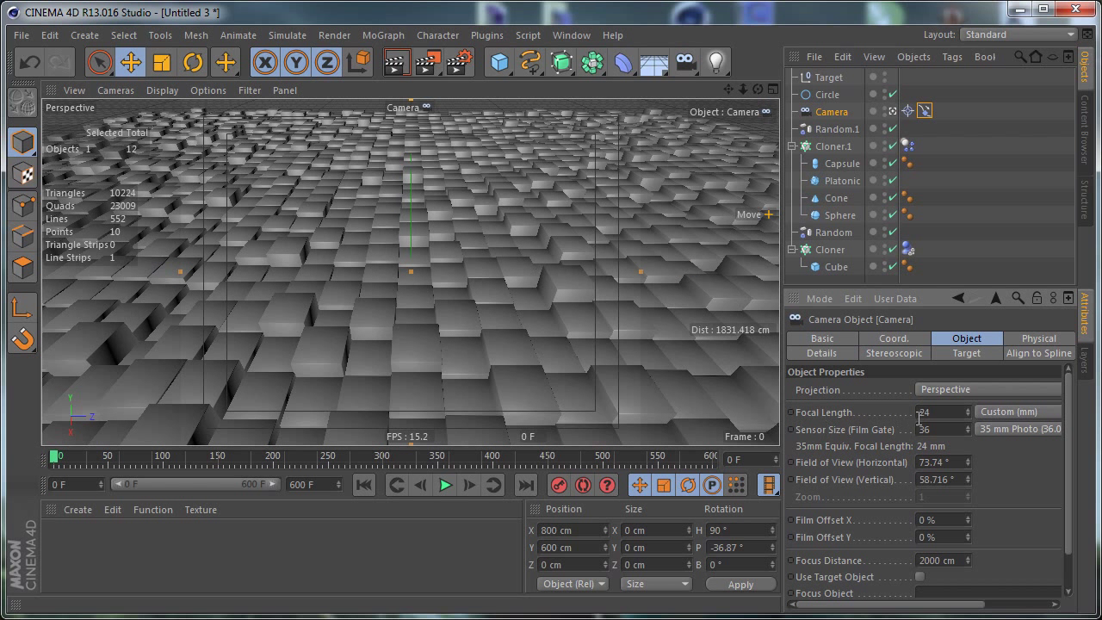
text(28)
key(Return)
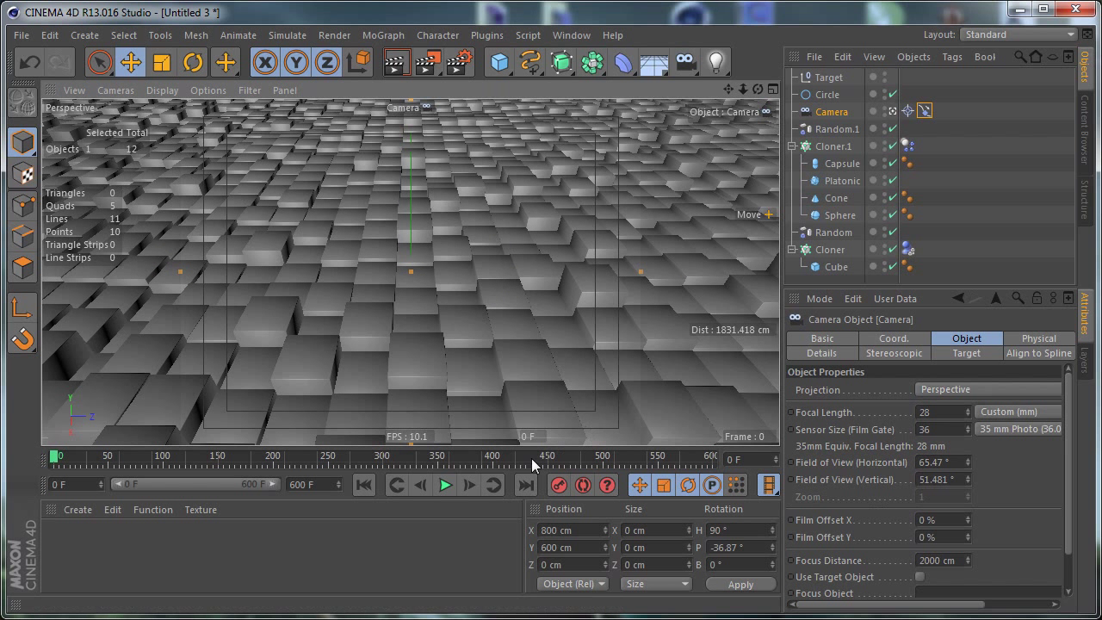
- Keyframe the camera's Align to Spline position at 0% on frame 0 and 100% on frame 600
click(923, 112)
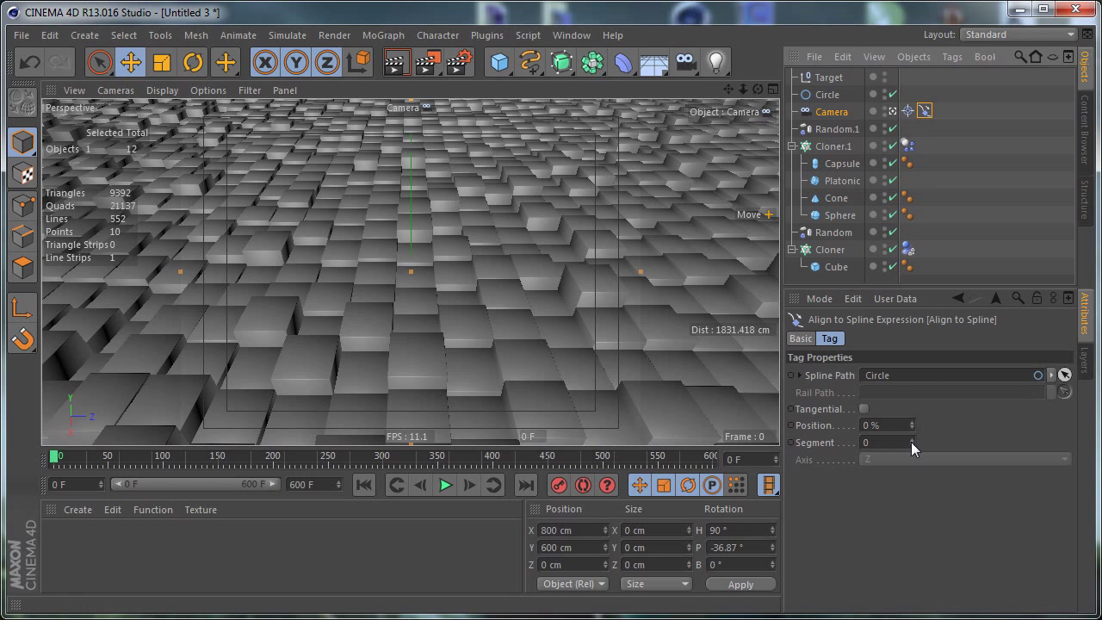
click(790, 425)
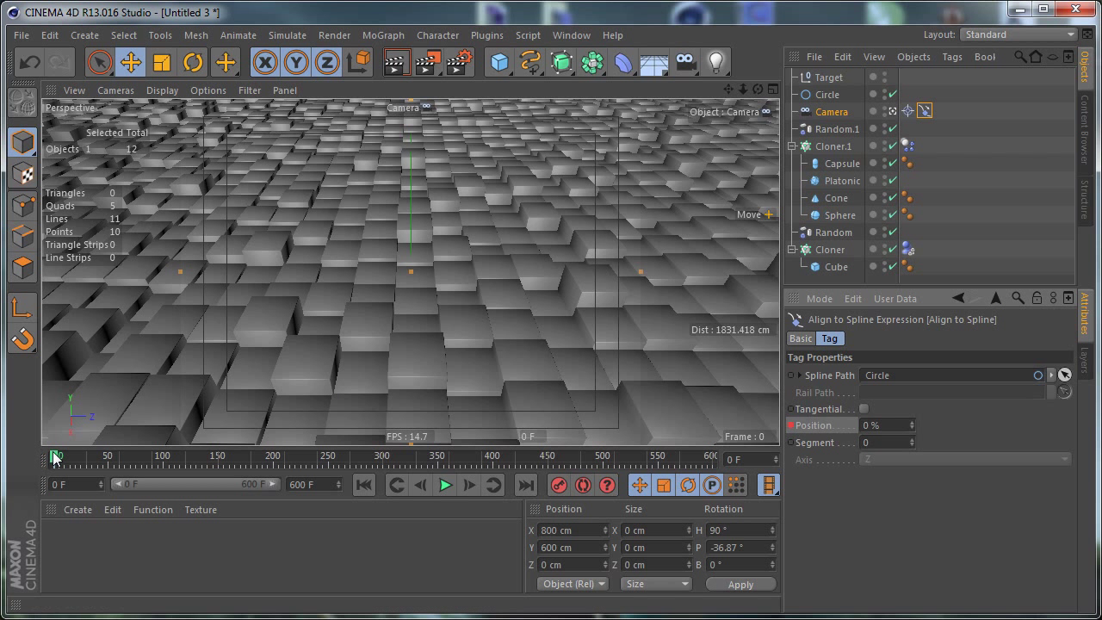
drag(58, 462, 711, 456)
click(912, 422)
drag(912, 420, 1007, 421)
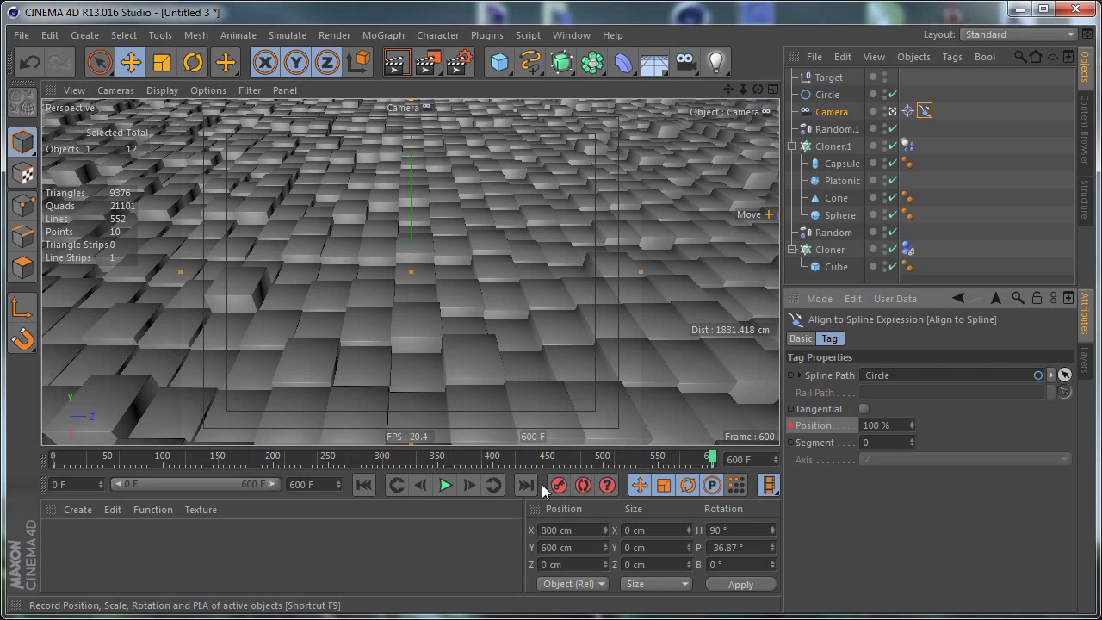
- Play the animation to preview the camera move around the Circle, and rewind to the first frame
click(444, 485)
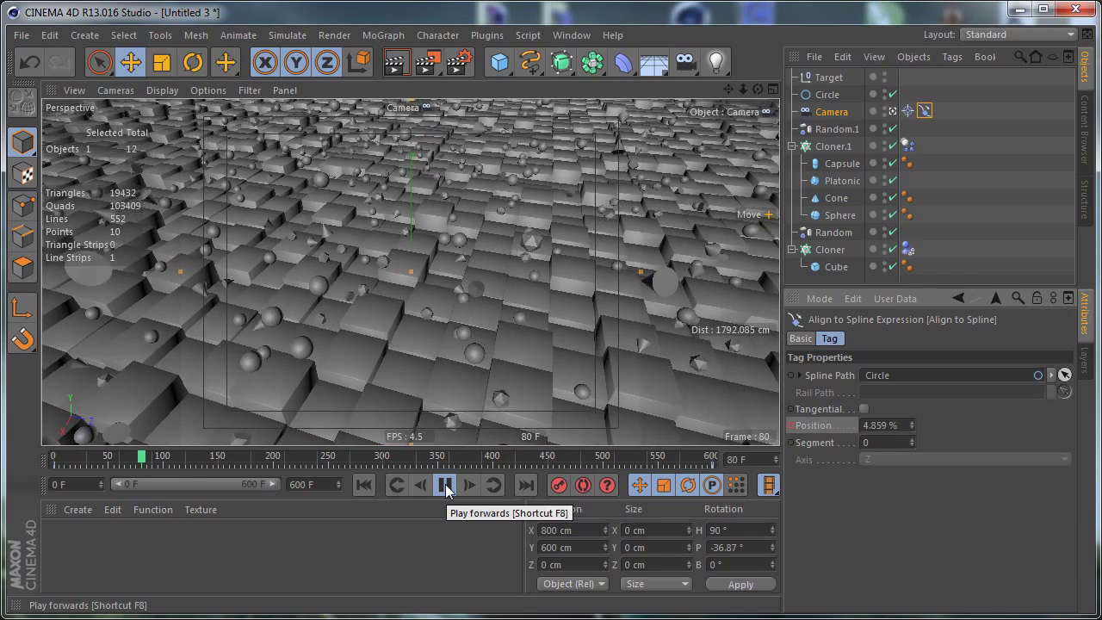
click(445, 485)
click(360, 484)
- Set the Y size of Cloner.1's grid array to 1000 cm
click(833, 146)
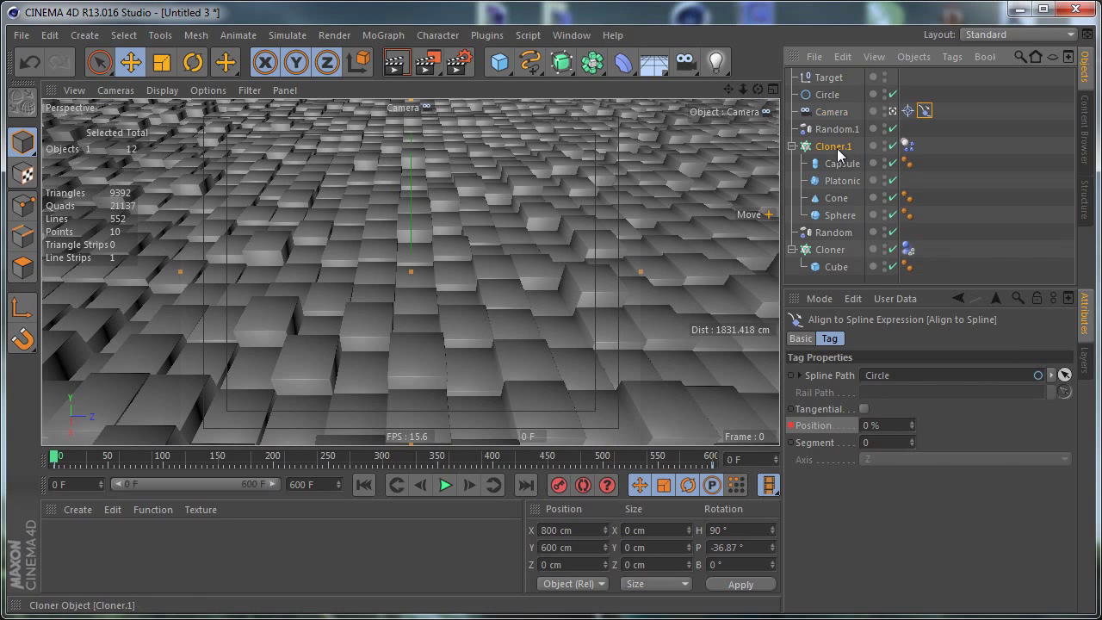
click(919, 484)
text(1000)
key(Return)
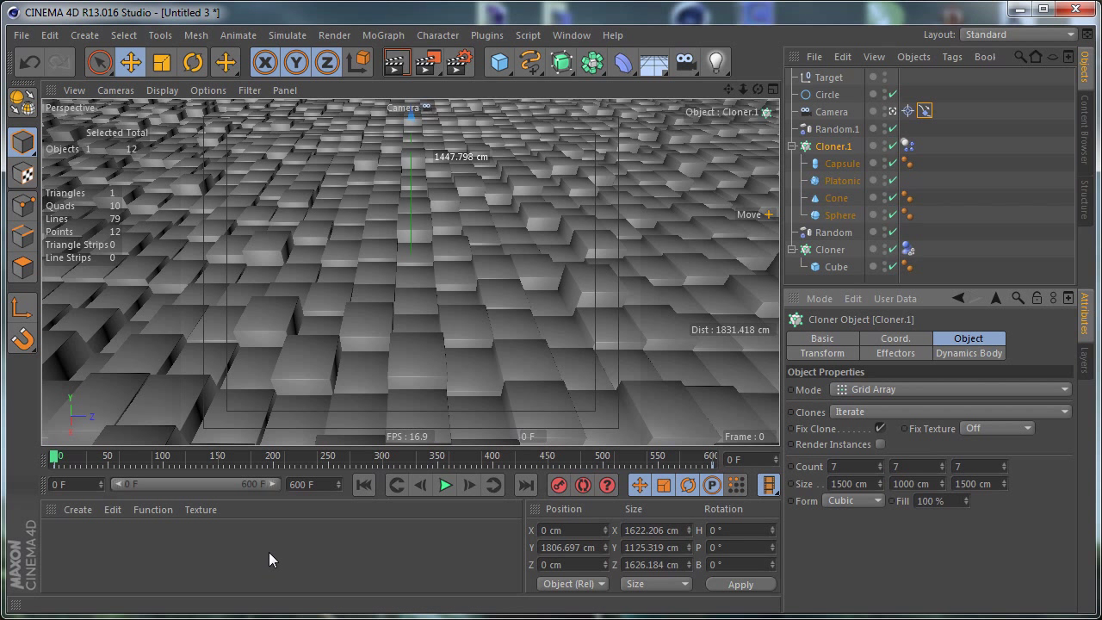
- Set the project's dynamics time scale to 50% and play the simulation to check the slower fall
key(ctrl+d)
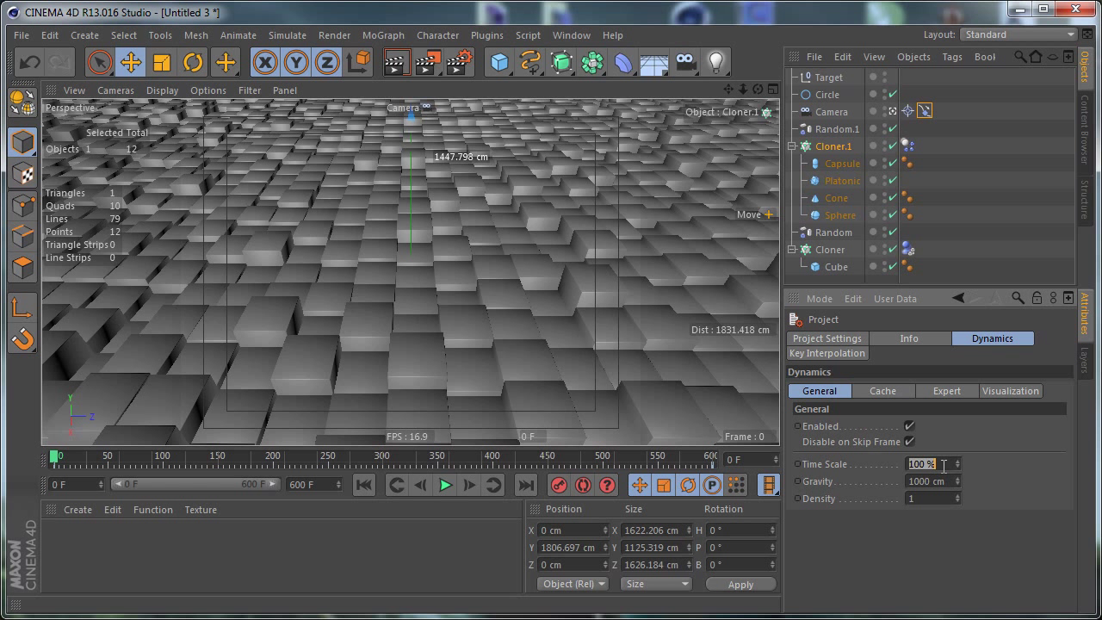
key(Return)
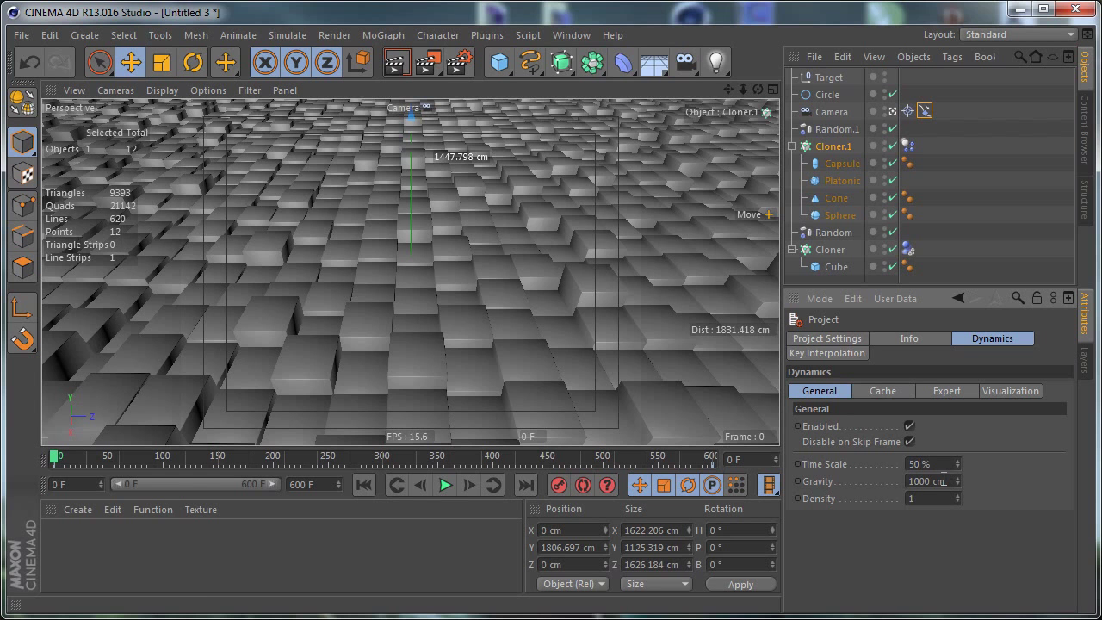
click(445, 485)
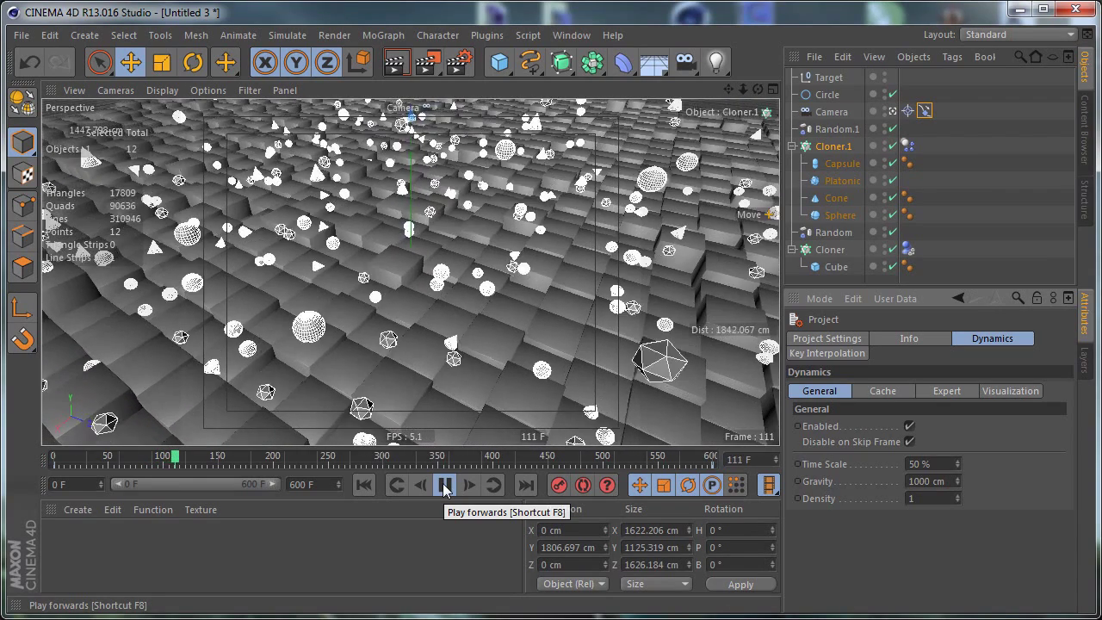
click(445, 486)
- Enable rotation on the Random.1 effector with H 45°, P 90° and B 180°
click(835, 129)
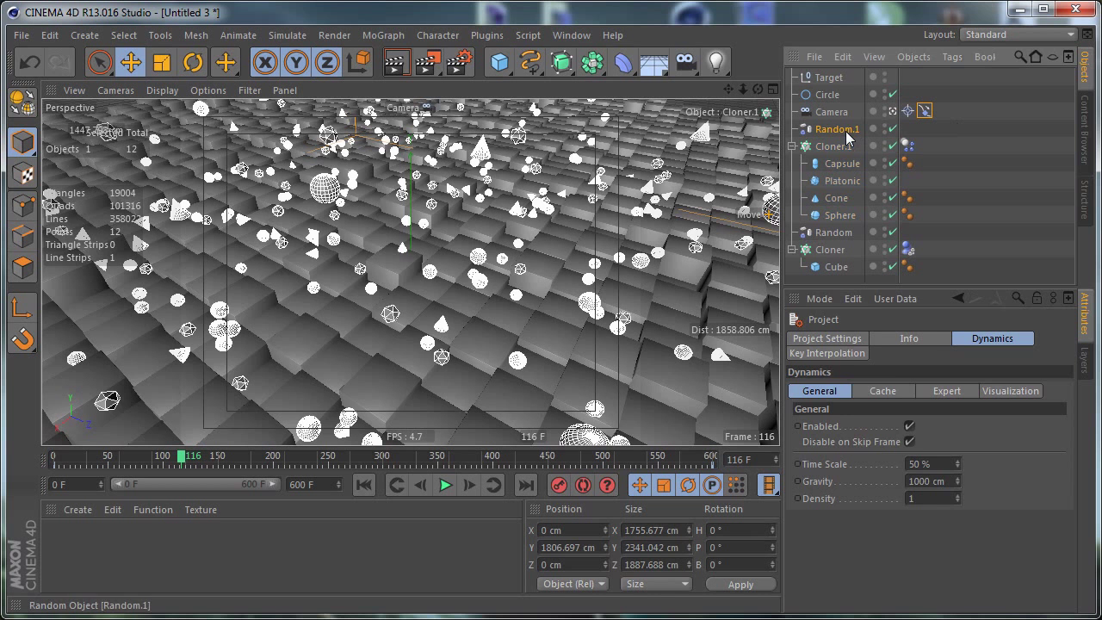
click(861, 338)
click(912, 338)
click(961, 338)
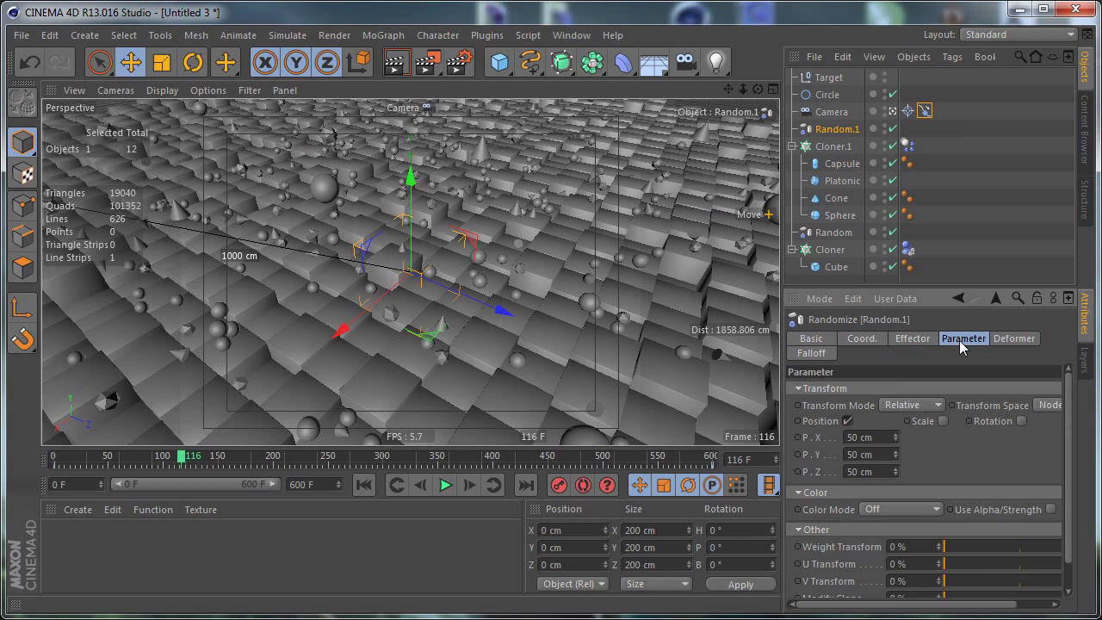
click(1021, 421)
click(1028, 437)
text(45)
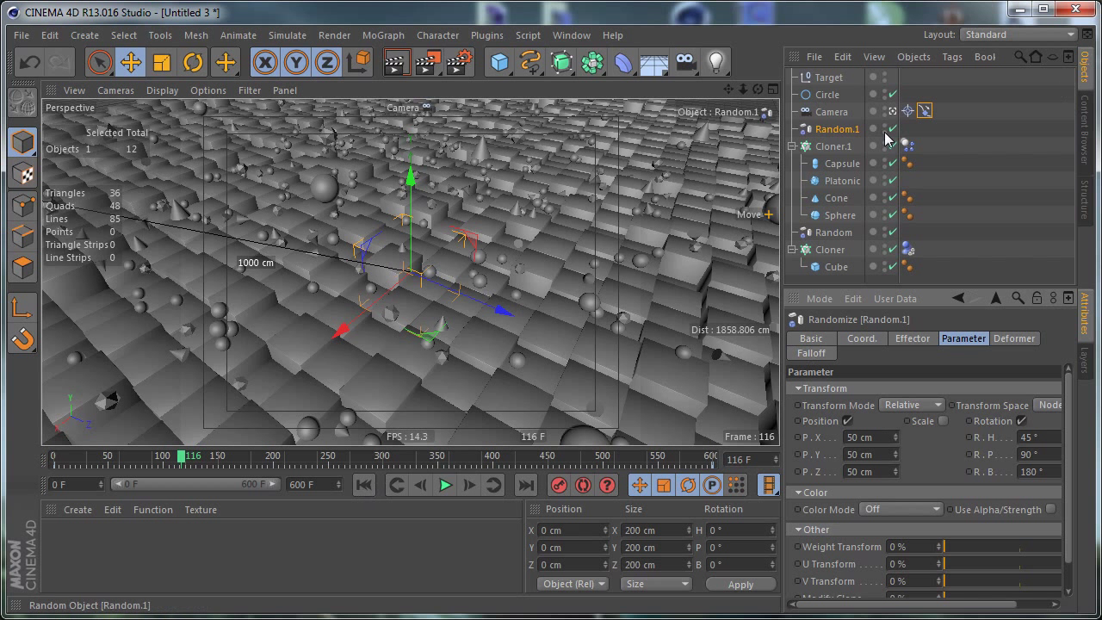
- Check which effector drives Cloner.1 and rename the Random.1 effector to Objects
click(840, 150)
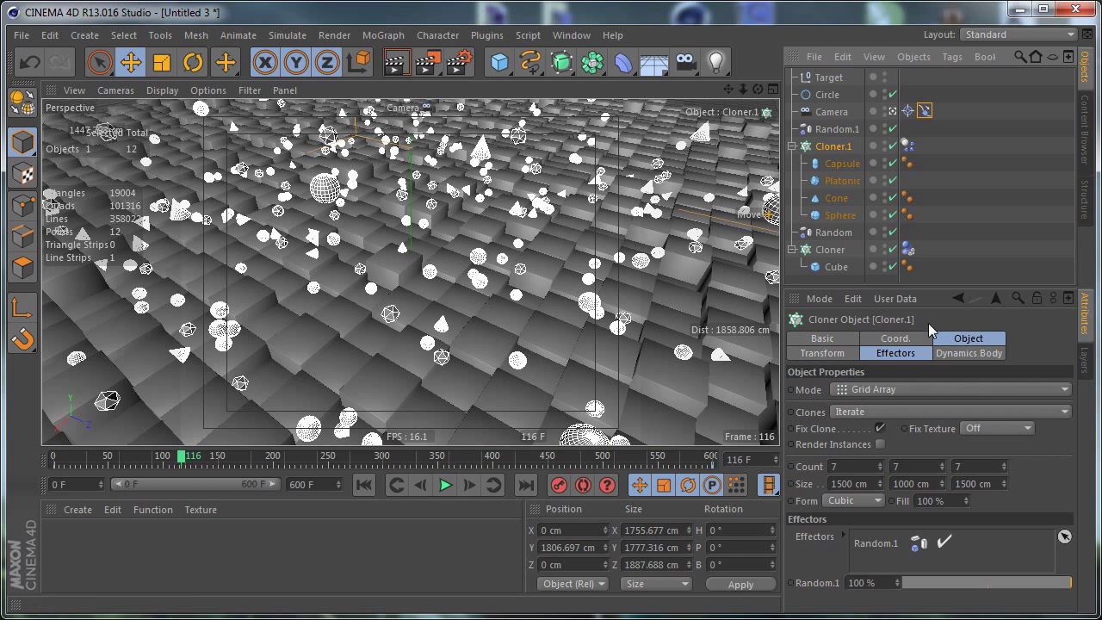
click(902, 354)
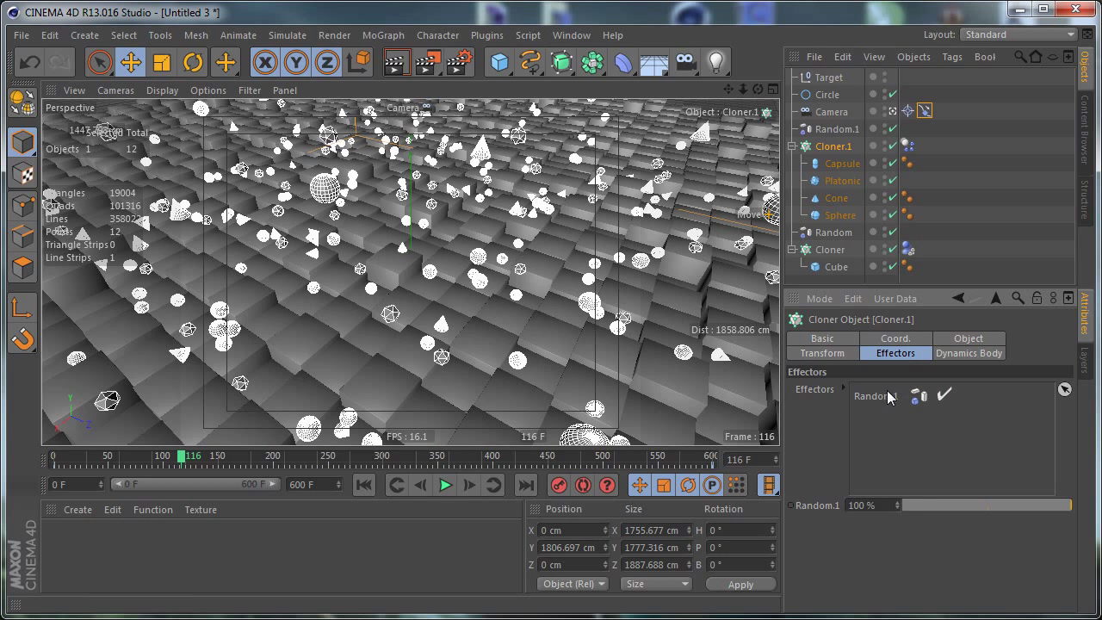
double_click(839, 129)
text(Objects)
key(Return)
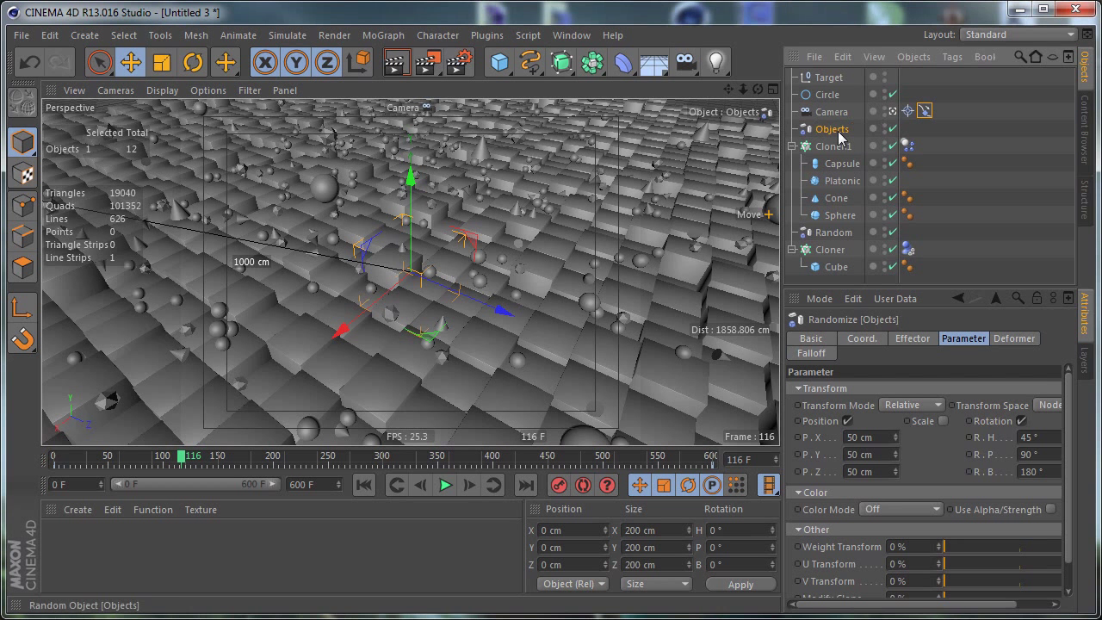
click(864, 148)
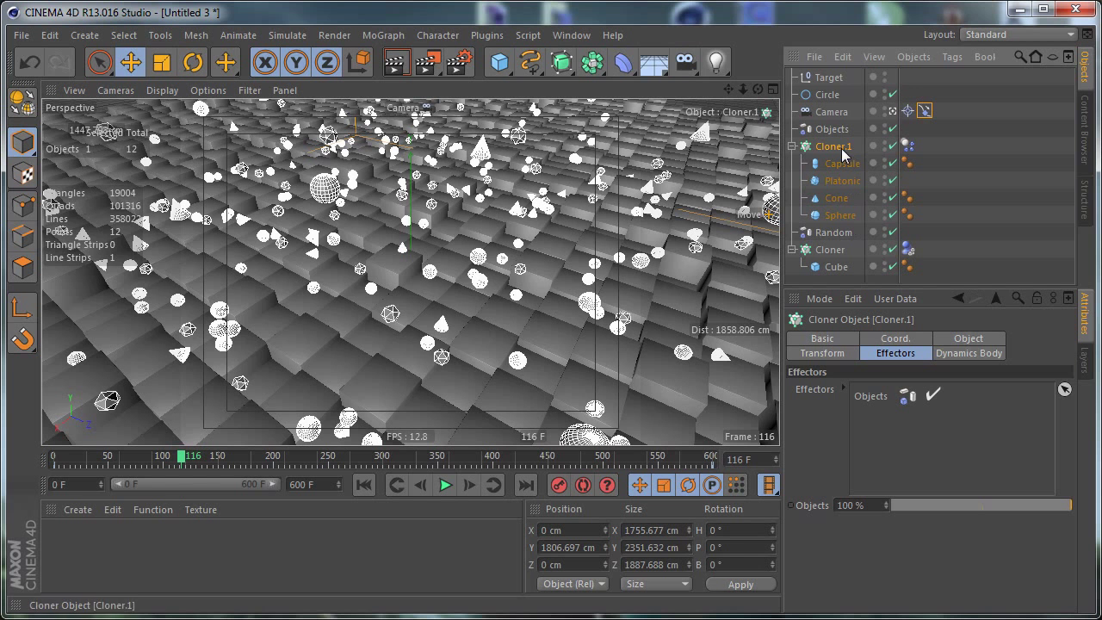
- Rewind to the first frame and briefly play the animation with the rotated clones
click(367, 484)
click(445, 485)
click(444, 484)
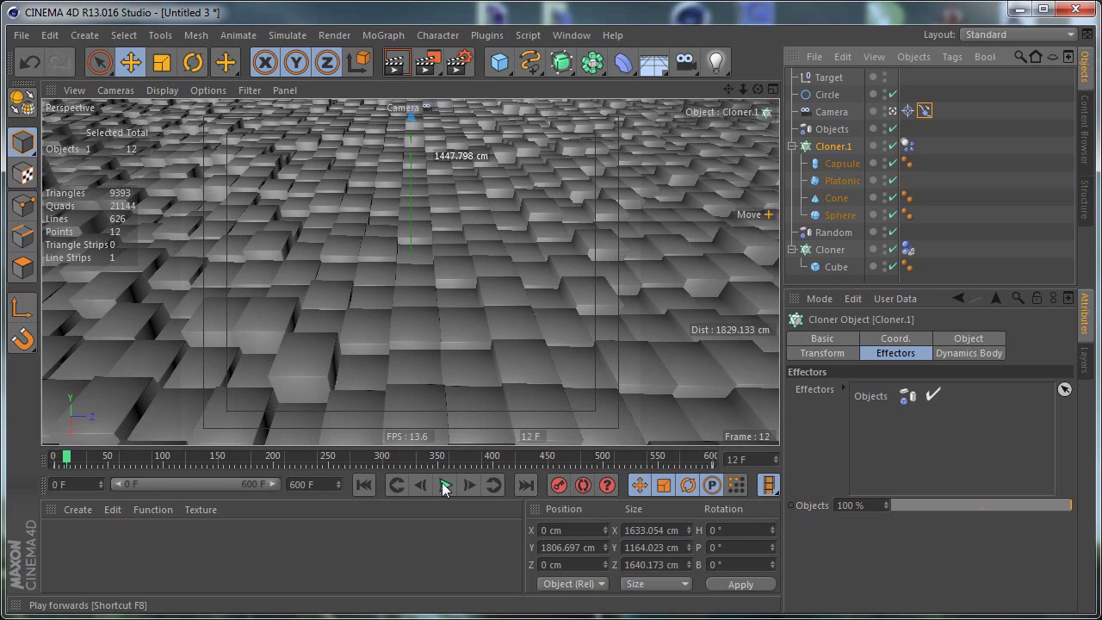
- Set the Y position variation of the floor's Random effector to 125 cm
click(858, 232)
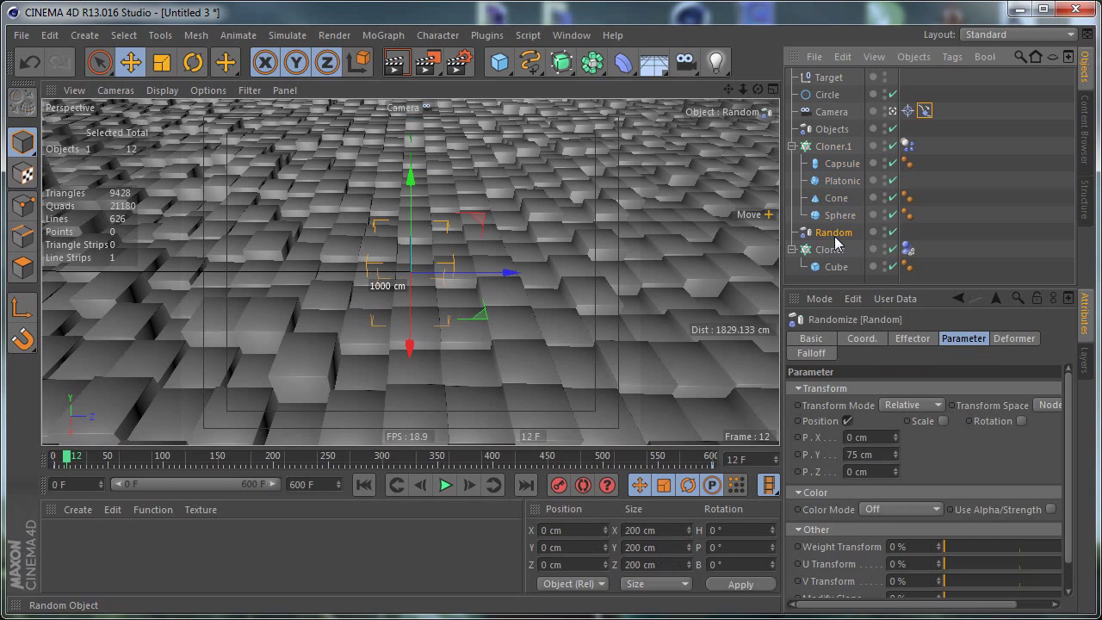
double_click(882, 454)
text(125)
key(Return)
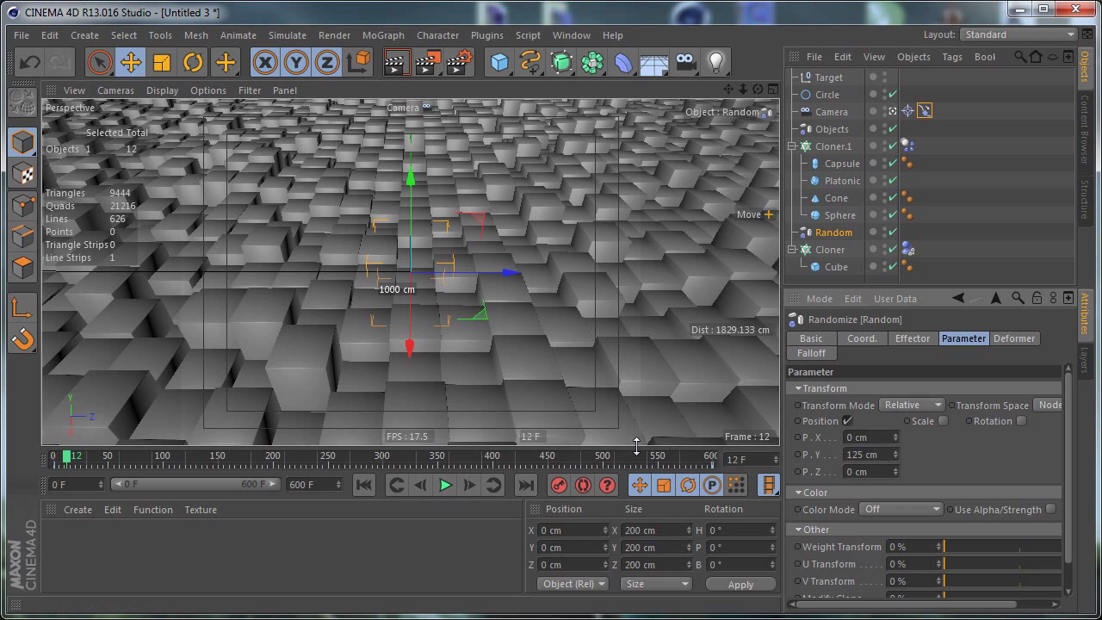
- Replay the animation from frame 0 to check the block field's stronger height variation
click(364, 485)
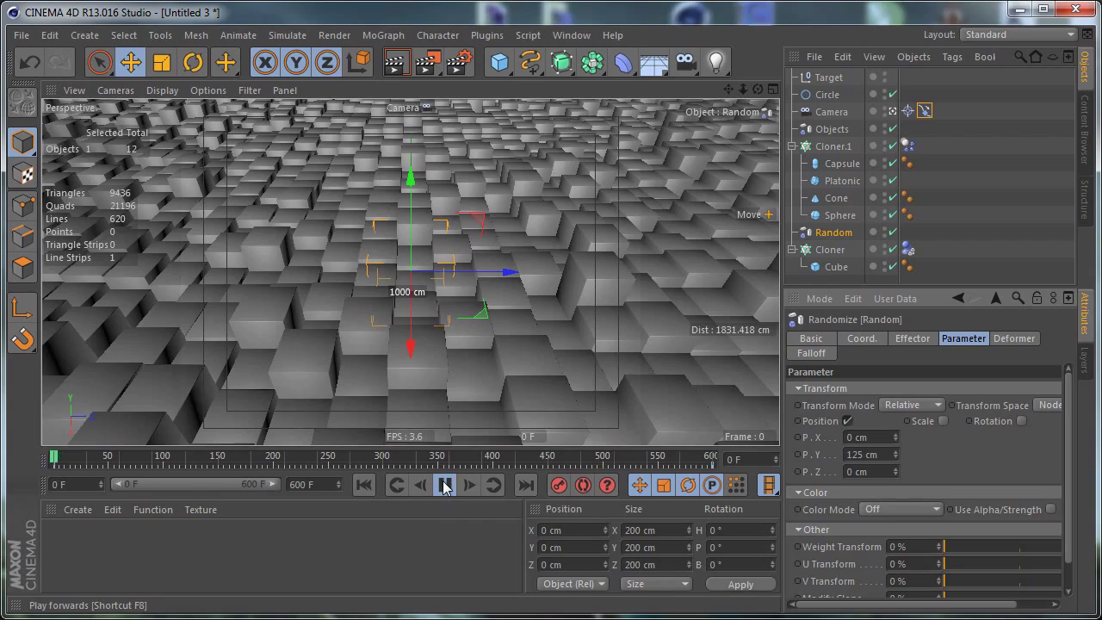
click(445, 485)
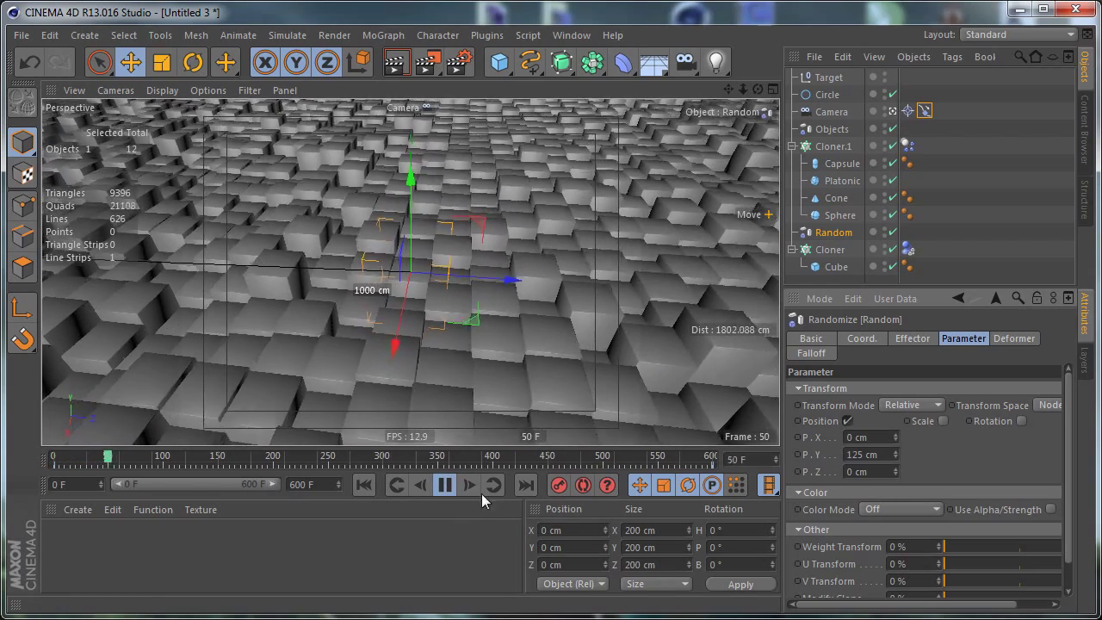
click(445, 485)
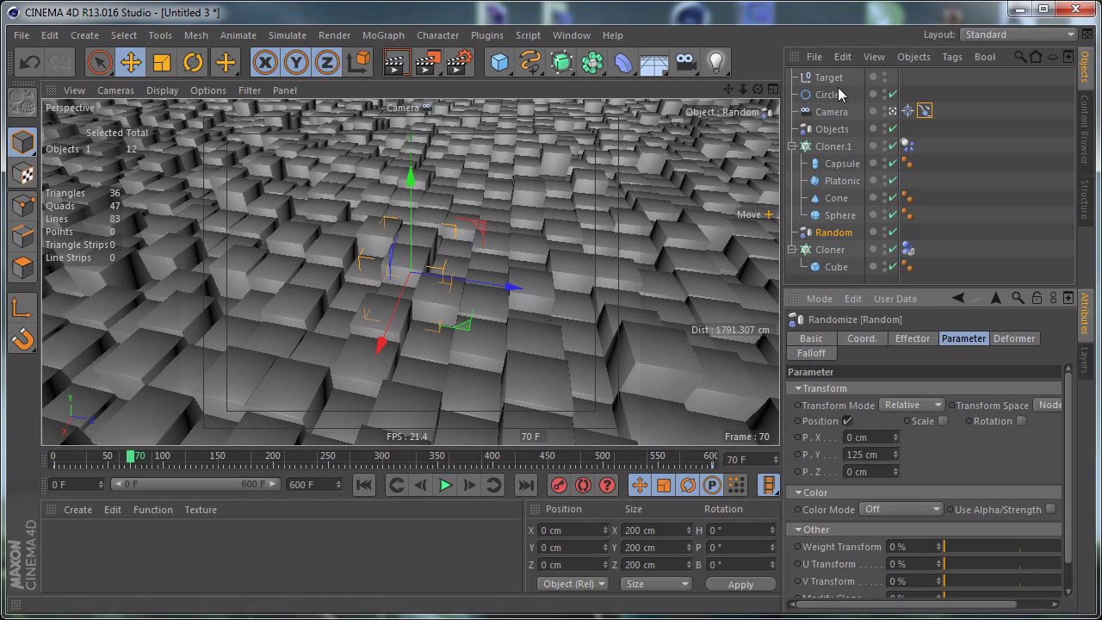
- Create a new material, open it for editing and name it Floor
double_click(84, 571)
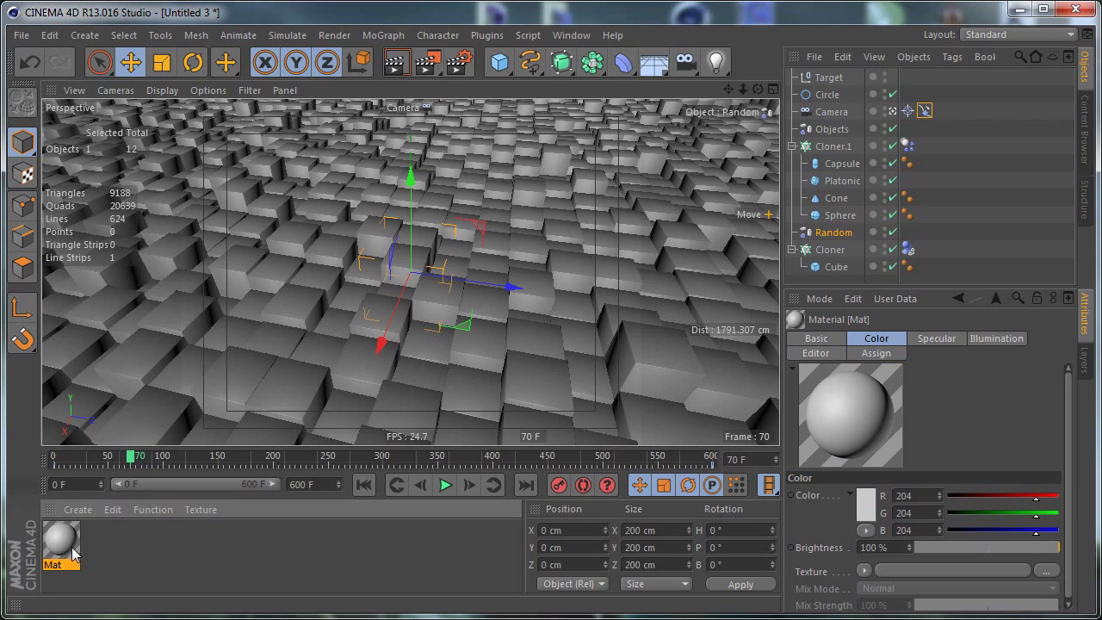
double_click(62, 541)
drag(122, 39, 399, 77)
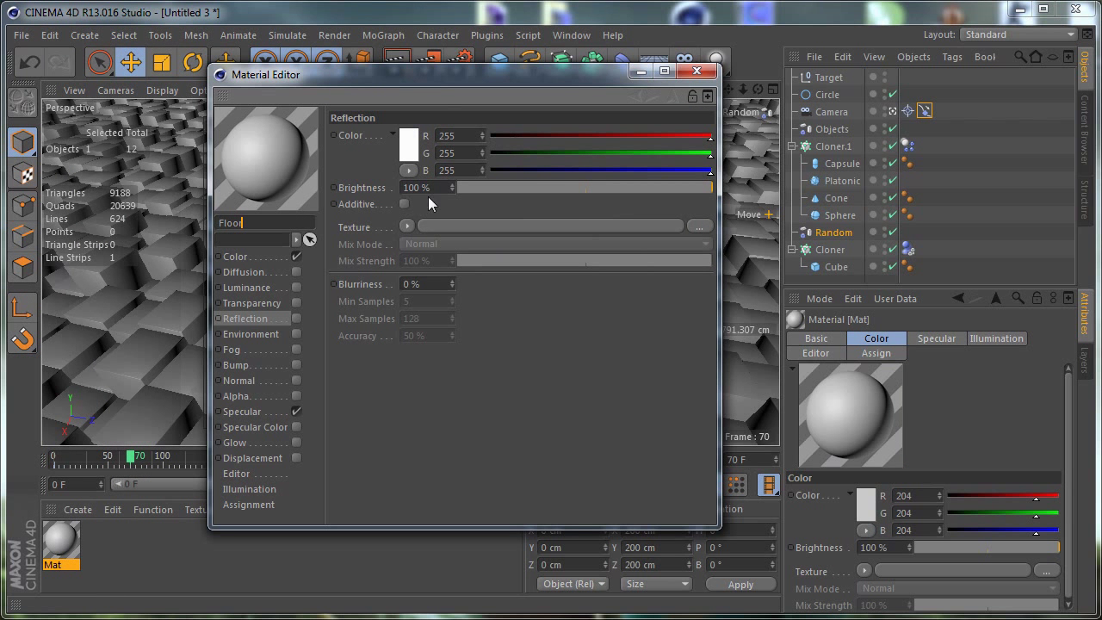
- Set the Floor material's color to RGB 120, 120, 120
click(235, 257)
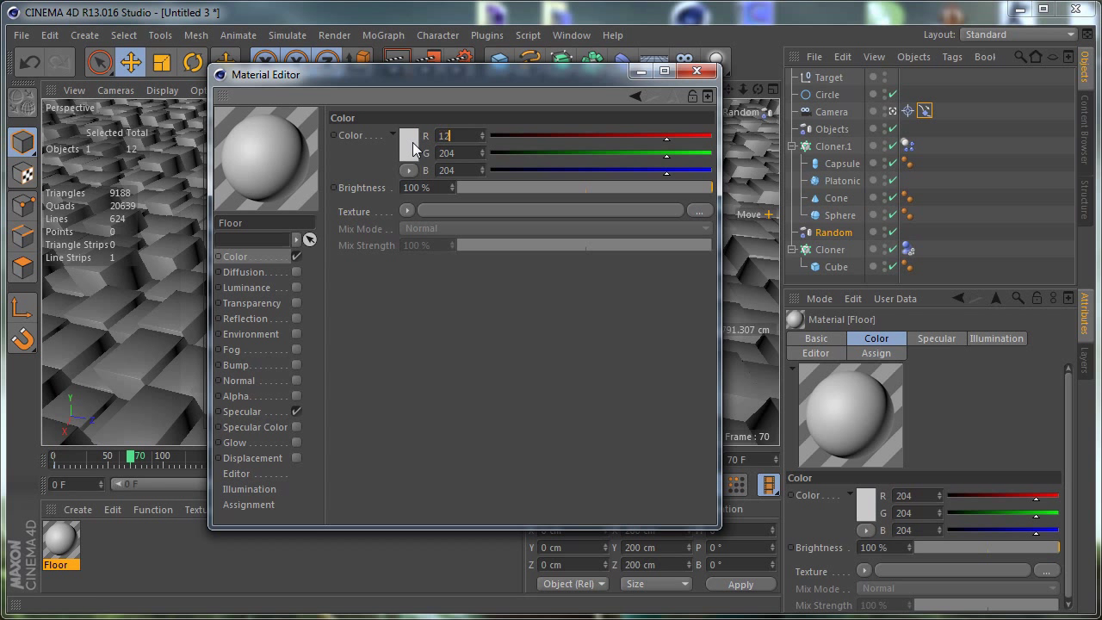
text(12)
key(Return)
text(0)
key(Return)
text(120)
key(Return)
key(Return)
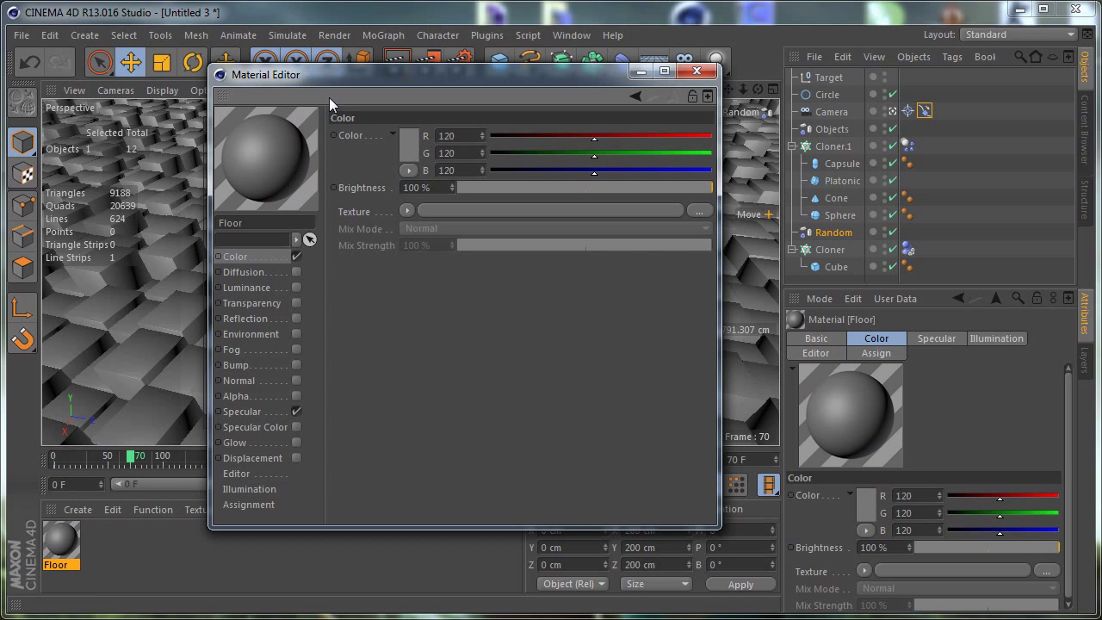
- Enable reflection on the Floor material with 1% brightness and a Fresnel texture
click(295, 319)
double_click(443, 188)
text(1)
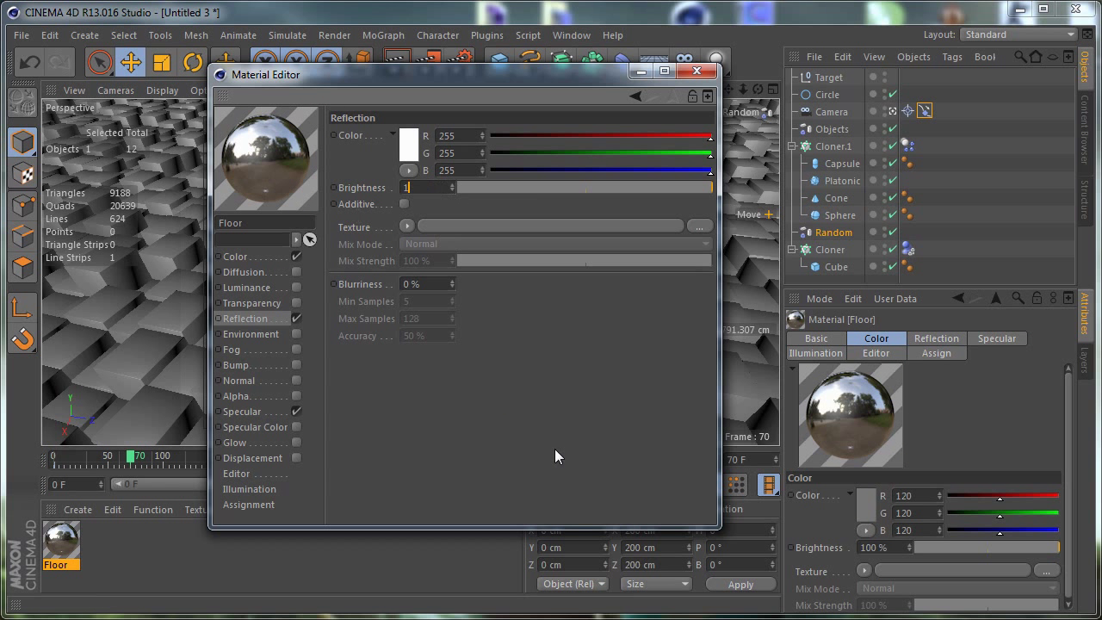
key(Return)
click(408, 226)
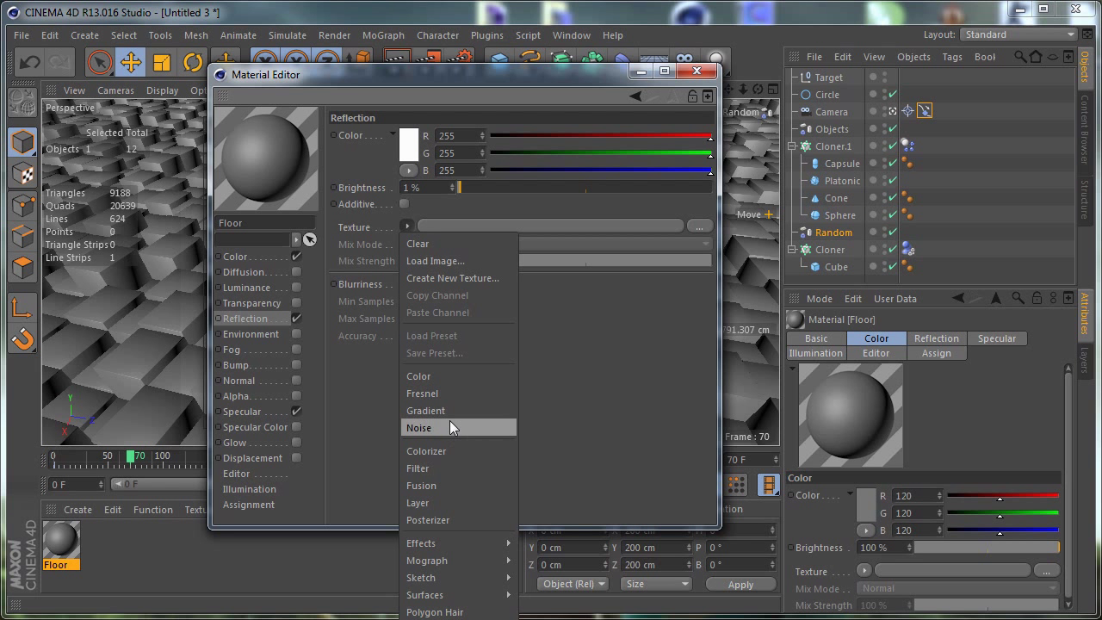
click(447, 394)
- Set the Floor material's reflection mix strength to 50% and its blurriness to 15%
double_click(439, 312)
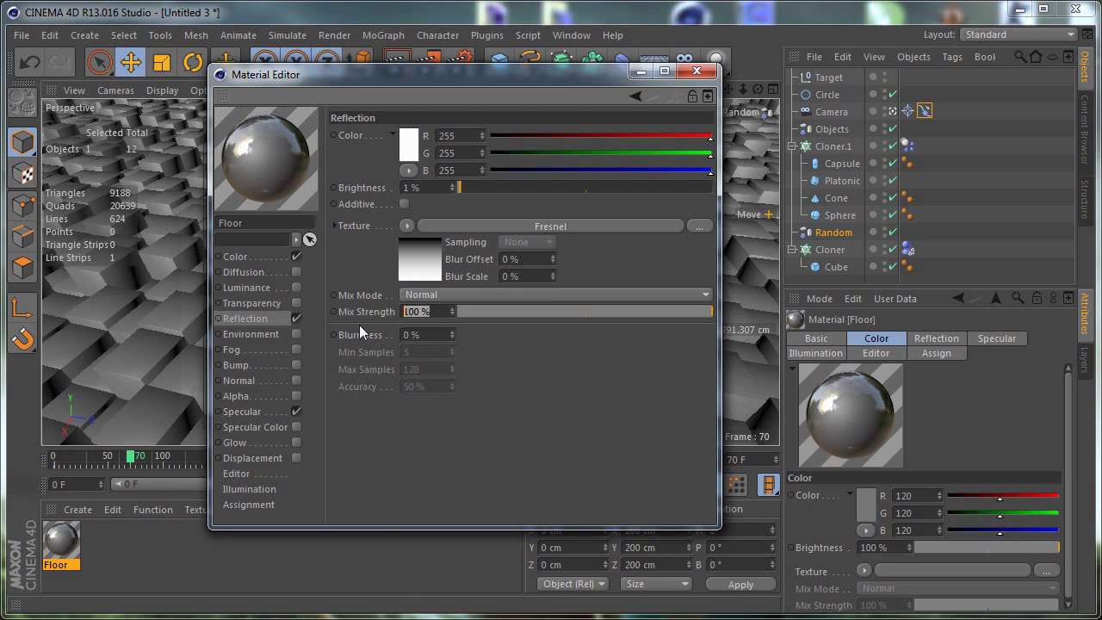
text(50)
key(Return)
double_click(435, 334)
text(15)
key(Return)
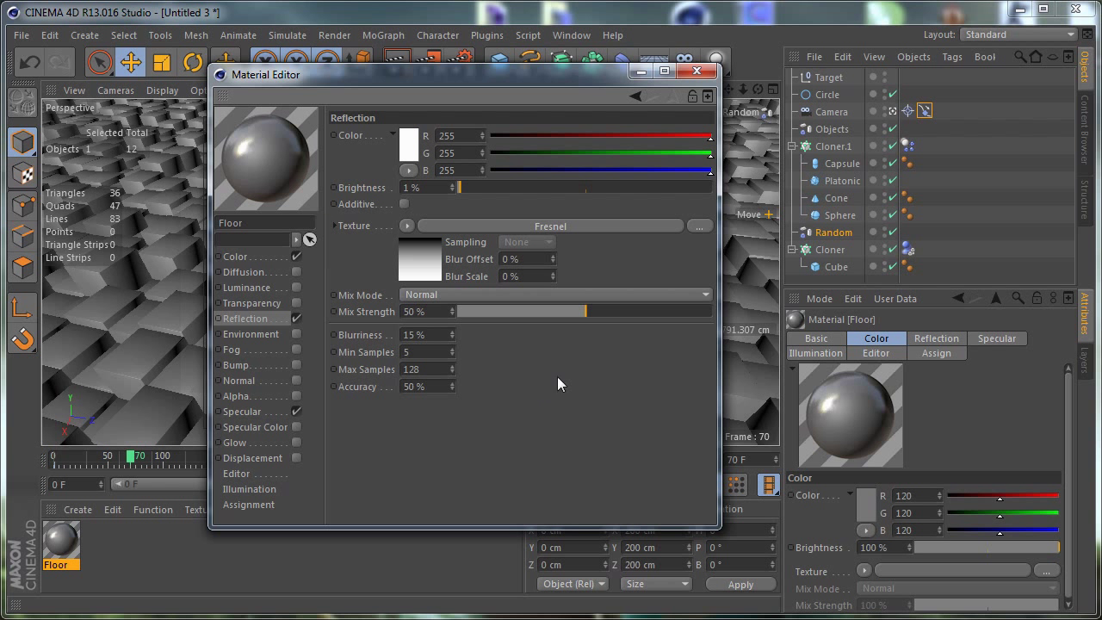
- Close the material editor and apply the Floor material to the Cube inside the floor's Cloner
click(695, 73)
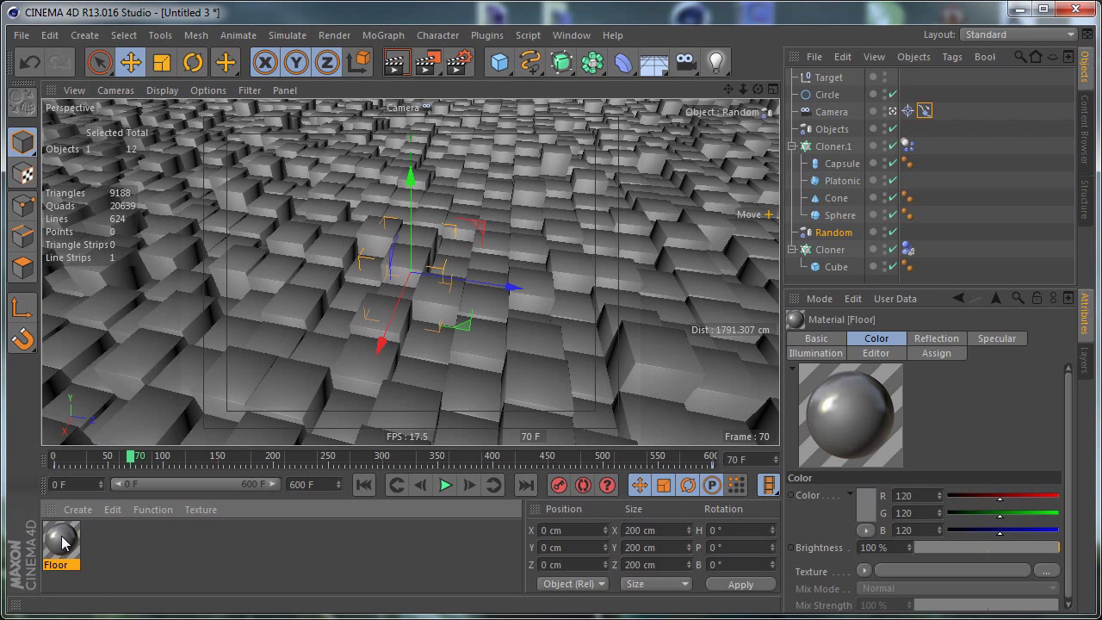
drag(62, 543, 841, 272)
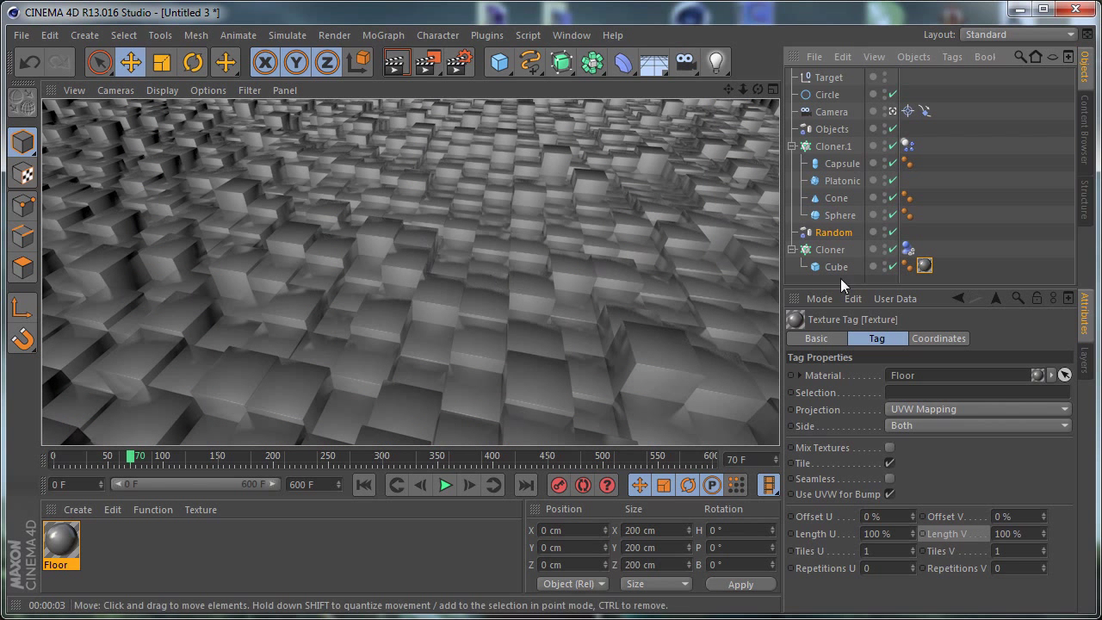
- Load HDRStudioRig.c4d into the scene from the GSG_HDRI_Studio_Pack presets
click(1086, 144)
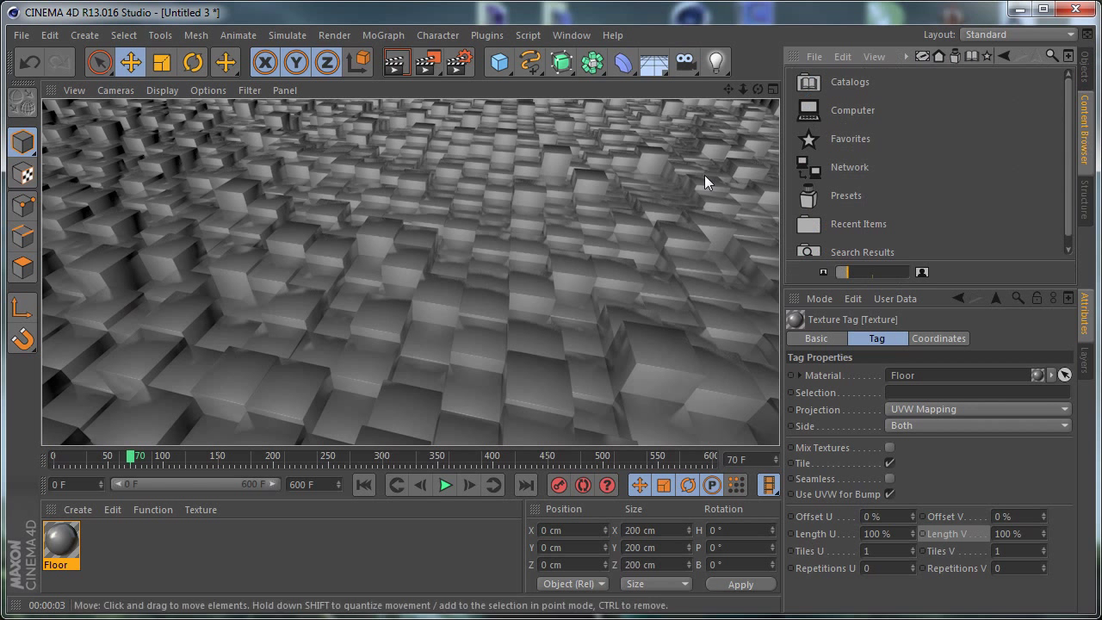
double_click(852, 191)
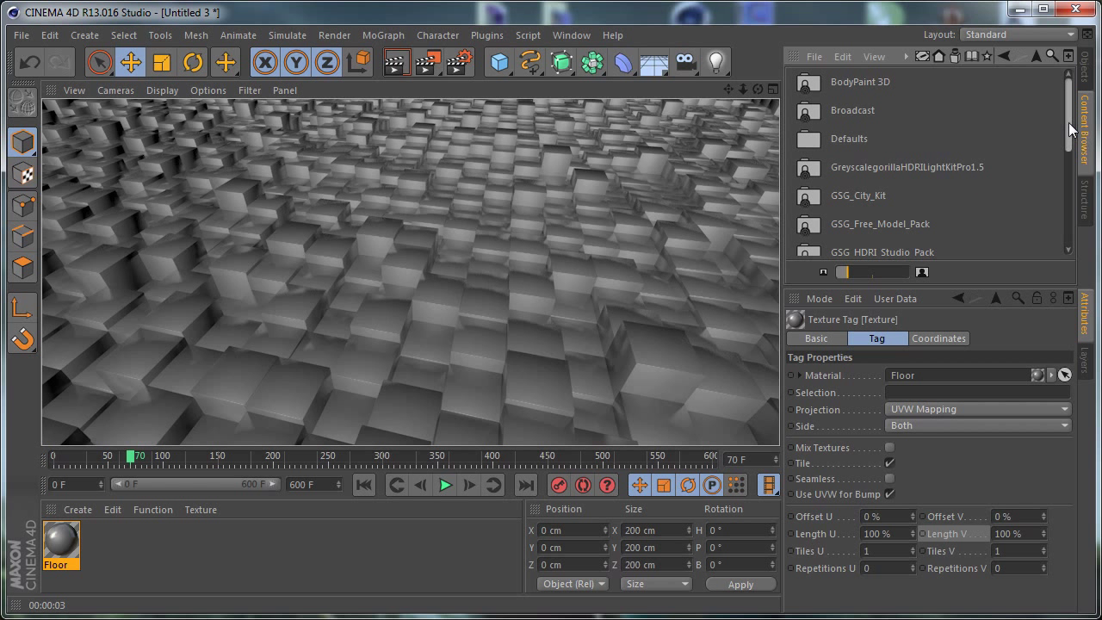
scroll(1067, 153, down, 2)
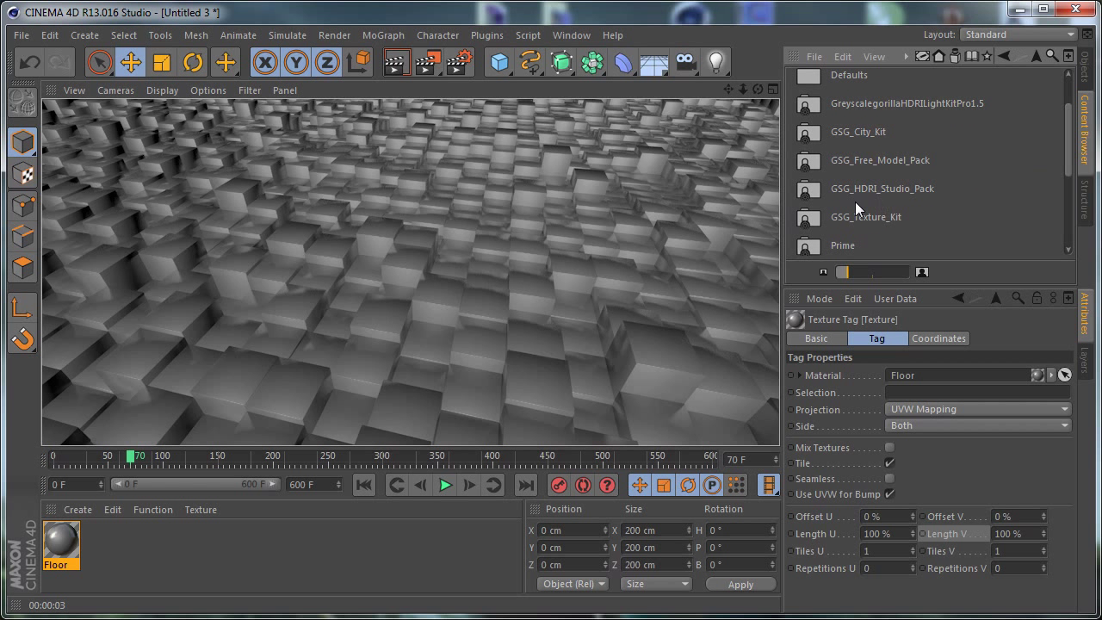
double_click(882, 190)
scroll(899, 202, down, 4)
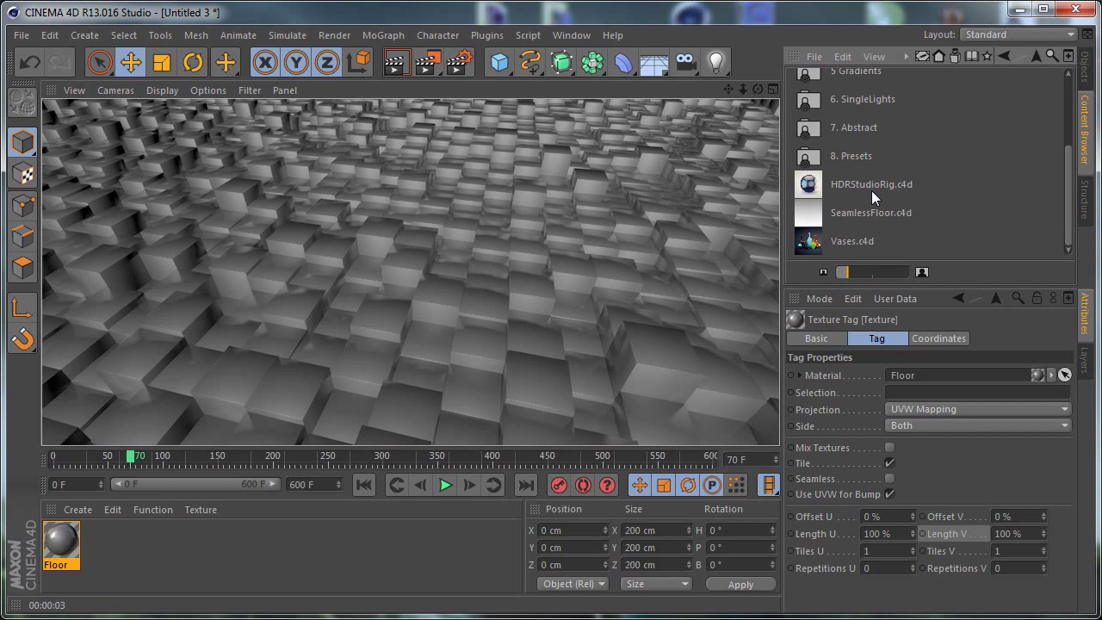
double_click(871, 190)
- Assign BevelReflection.hdr from the Studios presets as the HDR Studio Rig's HDR file
scroll(1074, 200, up, 5)
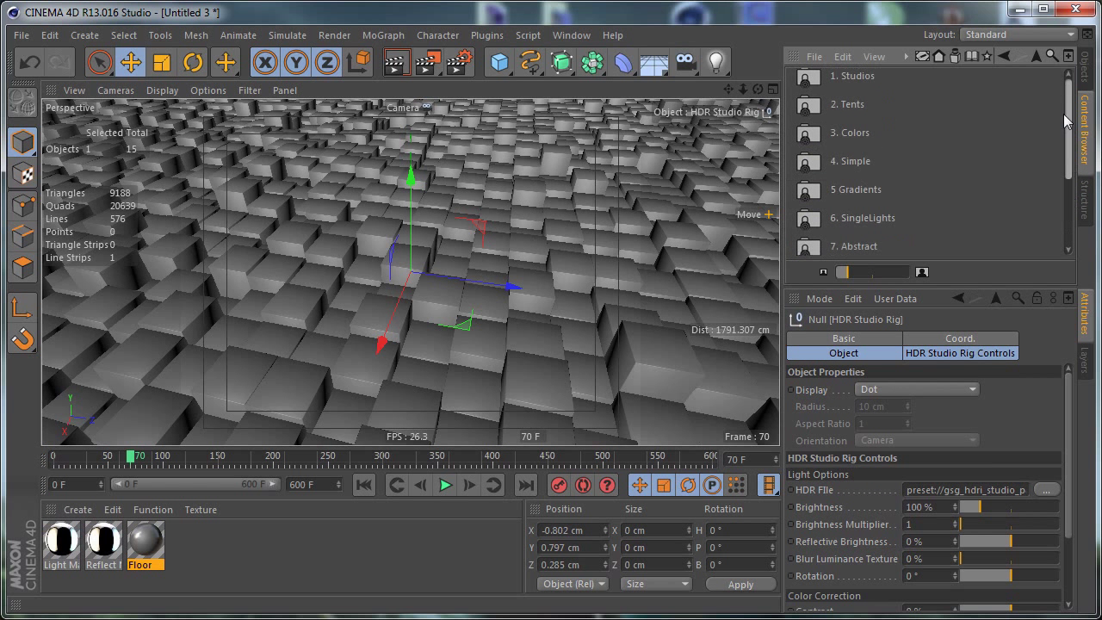
double_click(852, 84)
click(859, 172)
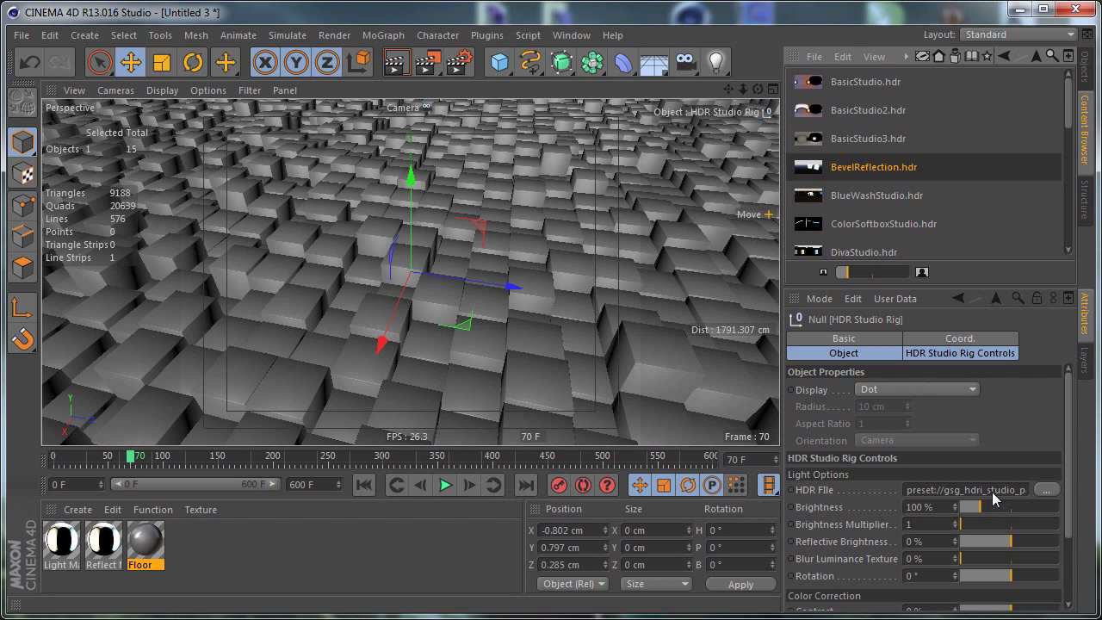
- Return to the object list and render the view to check the HDR lighting on the floor
click(272, 561)
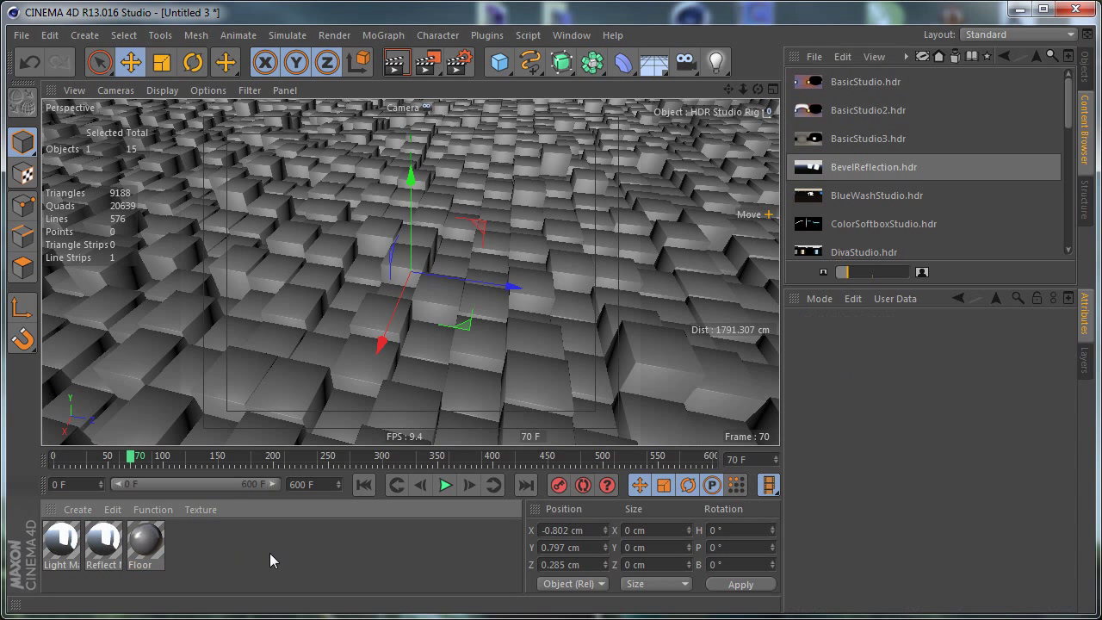
click(1086, 84)
key(ctrl+r)
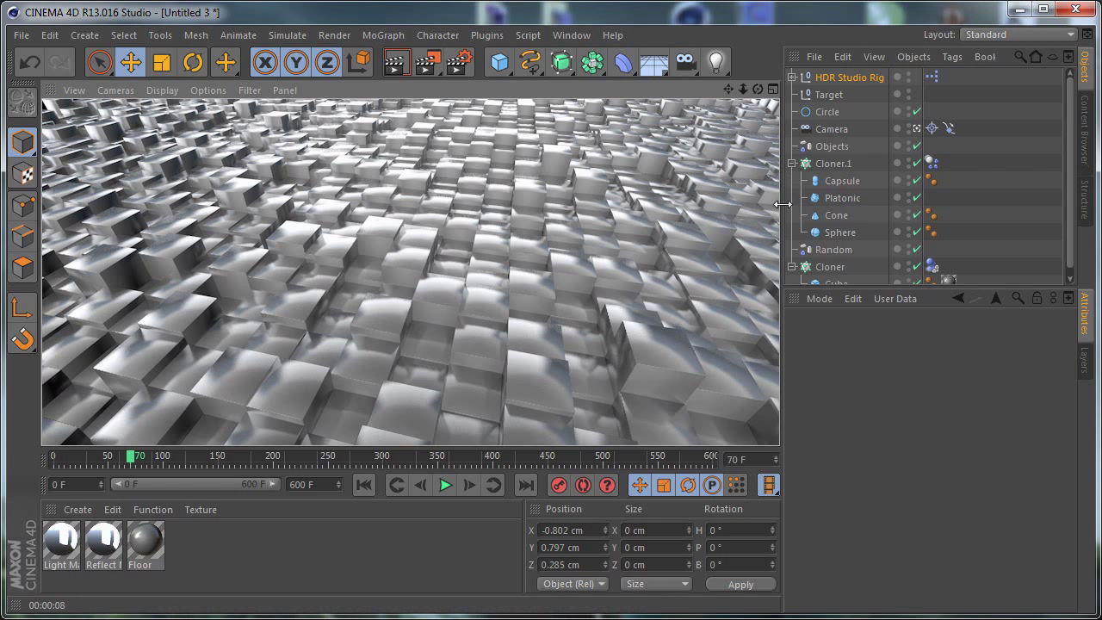
- Set the HDR Studio Rig's brightness to 50% and render the view to check the lighting
click(843, 77)
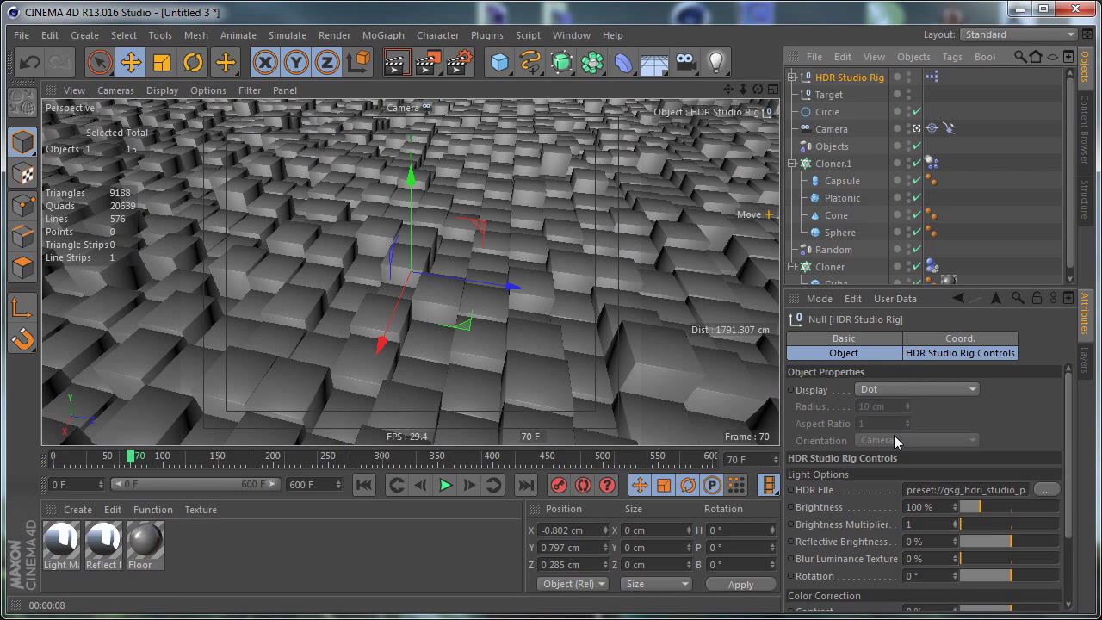
click(930, 509)
text(50)
key(Return)
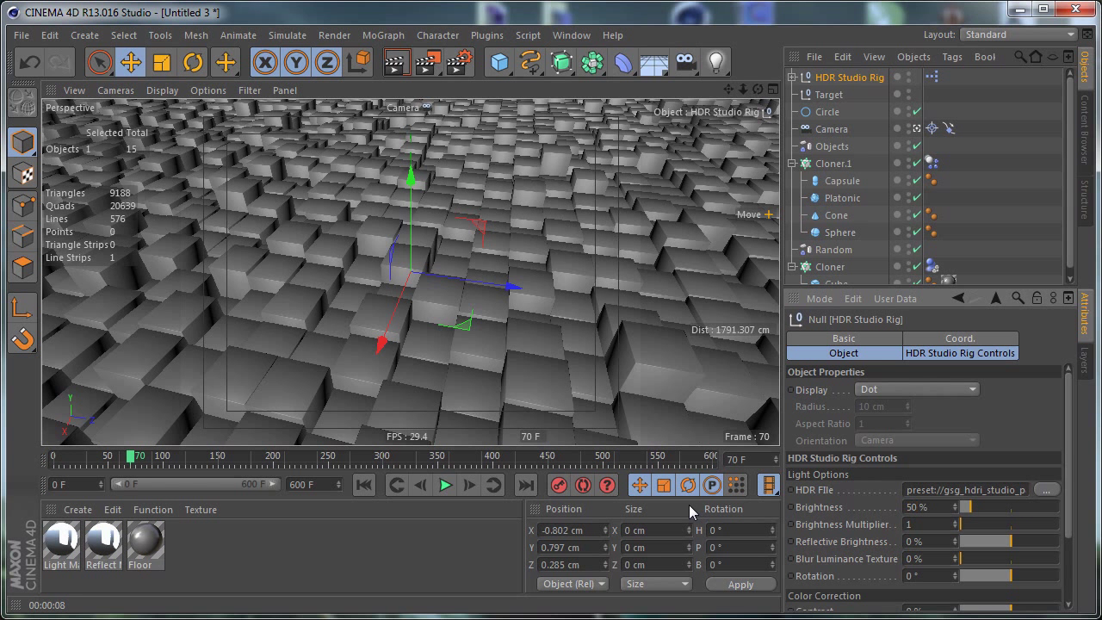
key(ctrl+r)
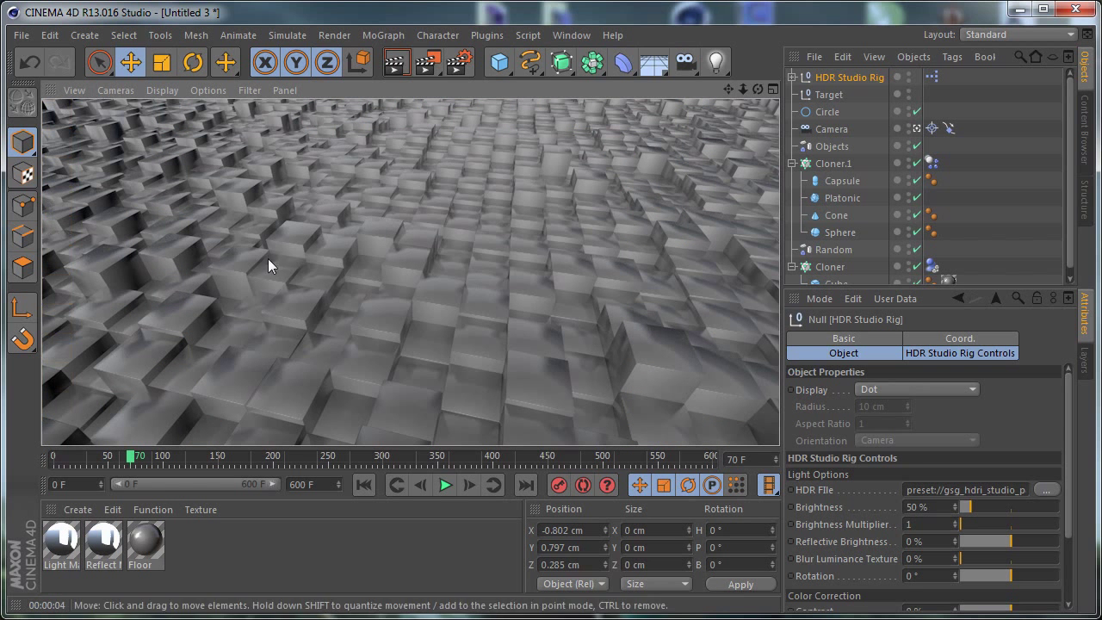
click(325, 543)
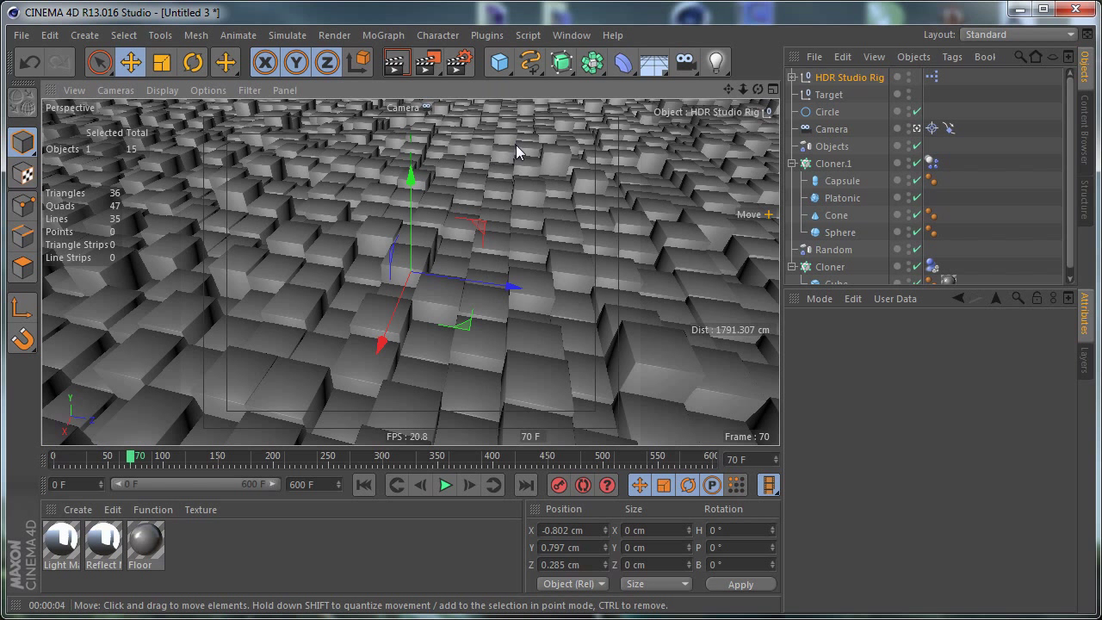
- Add the Ambient Occlusion and Depth of Field effects to the render settings
key(ctrl+b)
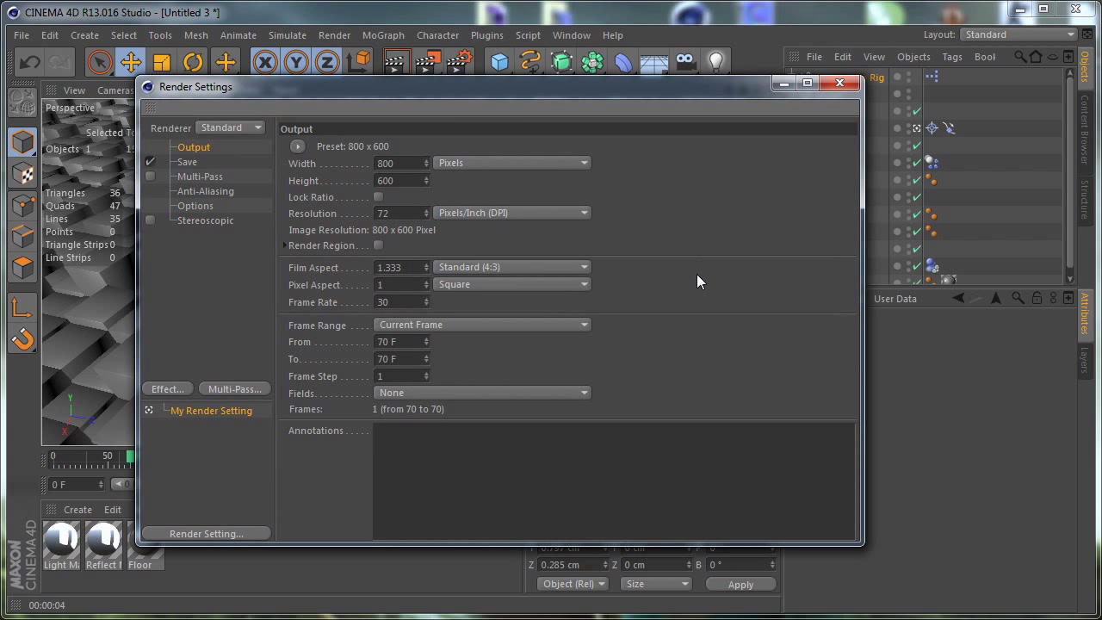
click(167, 389)
click(254, 500)
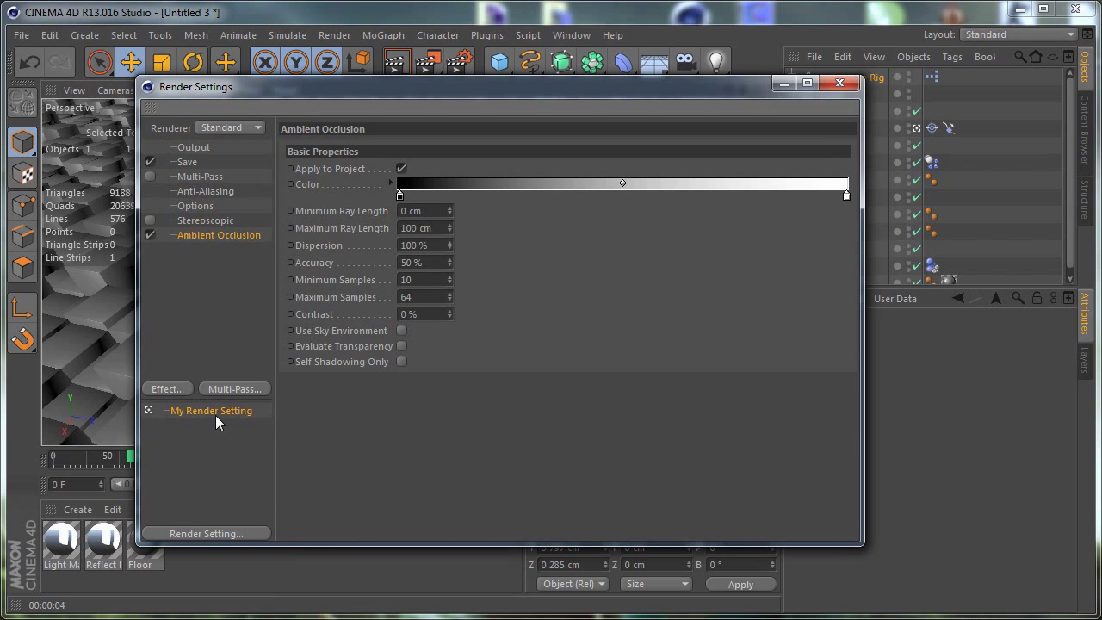
click(168, 389)
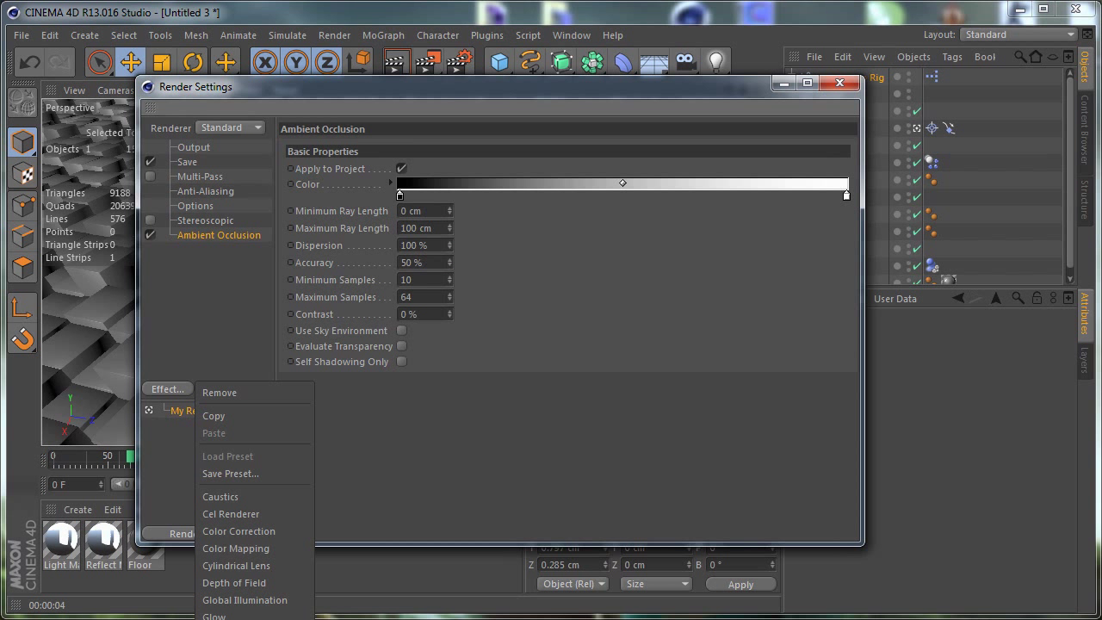
click(260, 584)
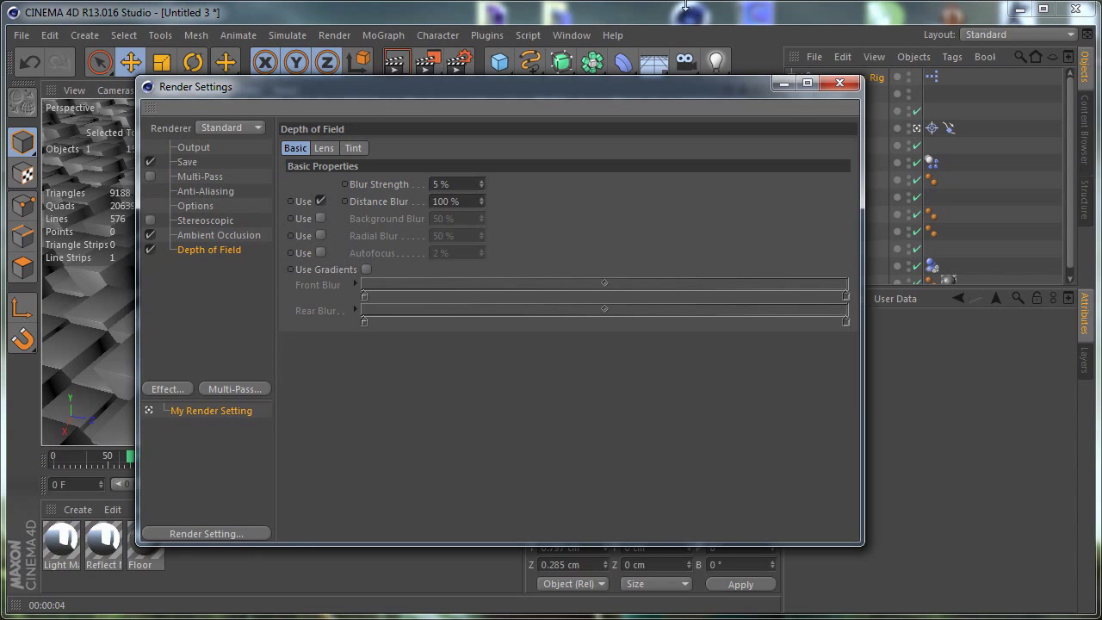
click(839, 83)
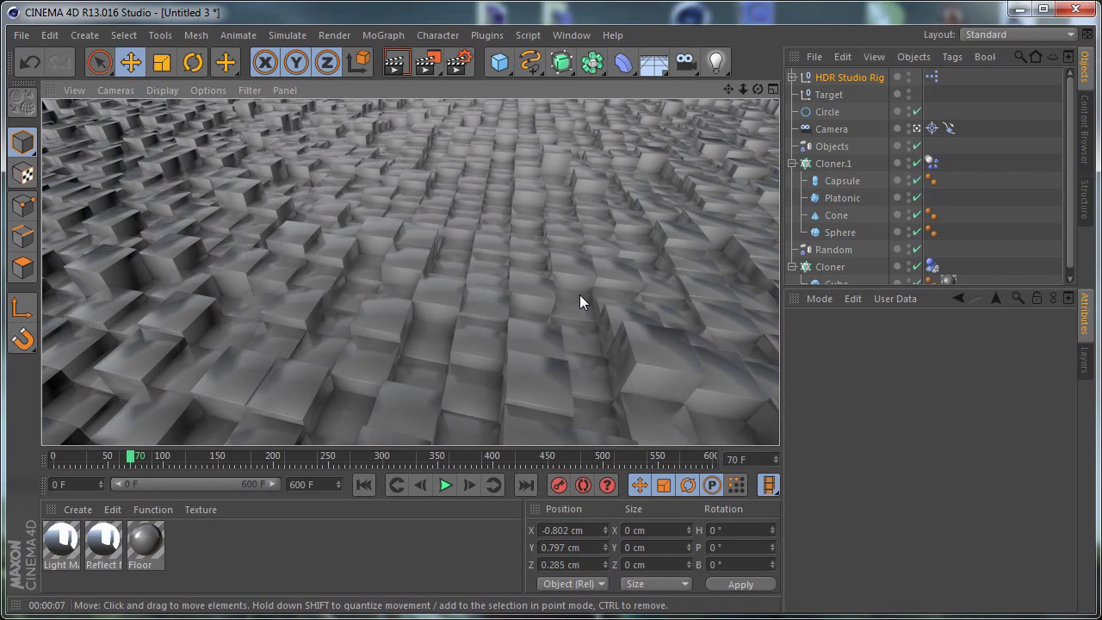
- Set Ambient Occlusion's minimum ray length to 15 cm and contrast to 15%, and preview the render
key(ctrl+b)
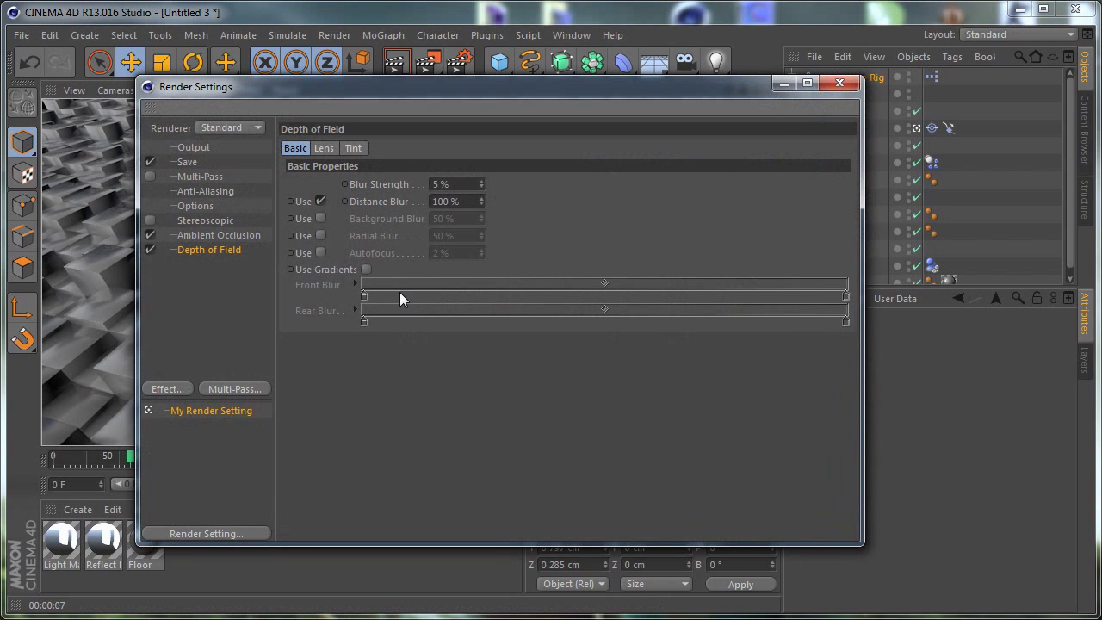
click(207, 236)
double_click(437, 216)
text(15)
key(Return)
double_click(422, 314)
text(15)
key(Return)
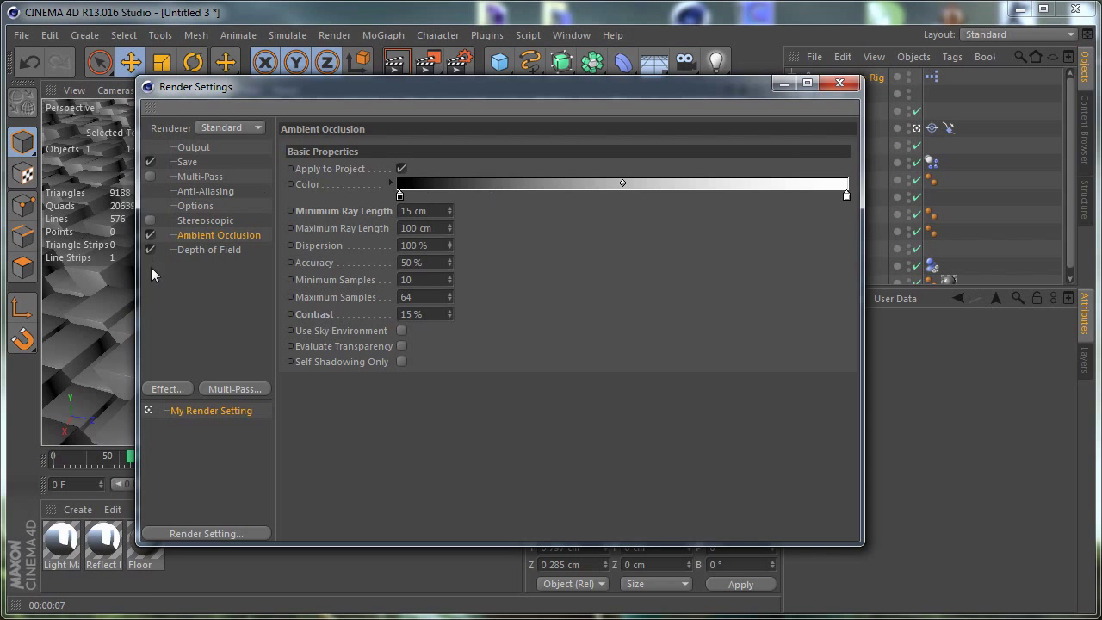
click(839, 82)
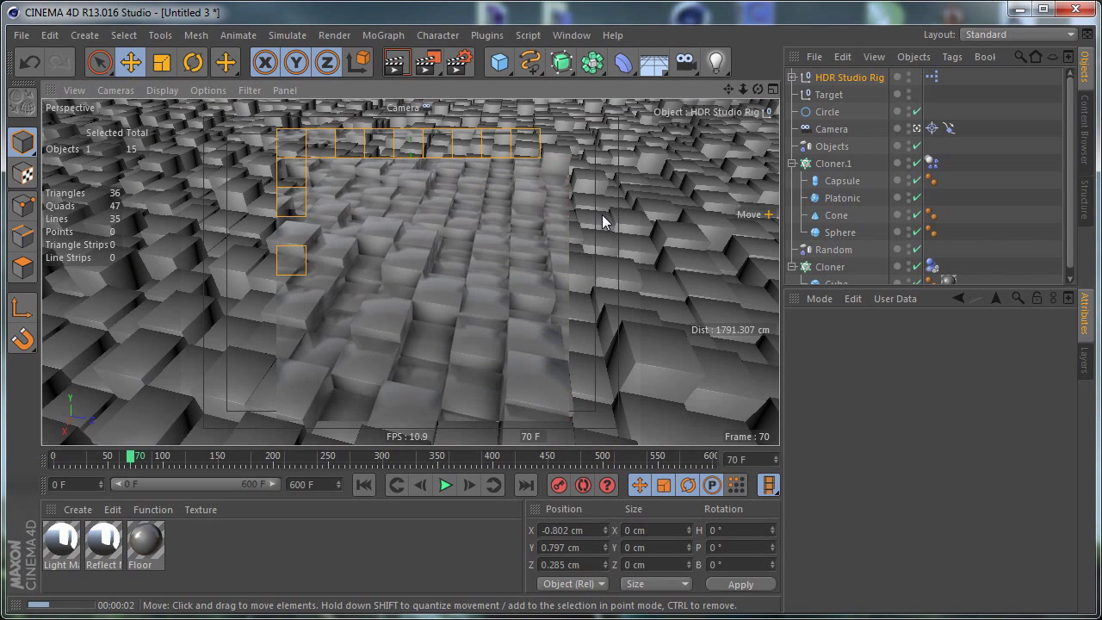
click(231, 541)
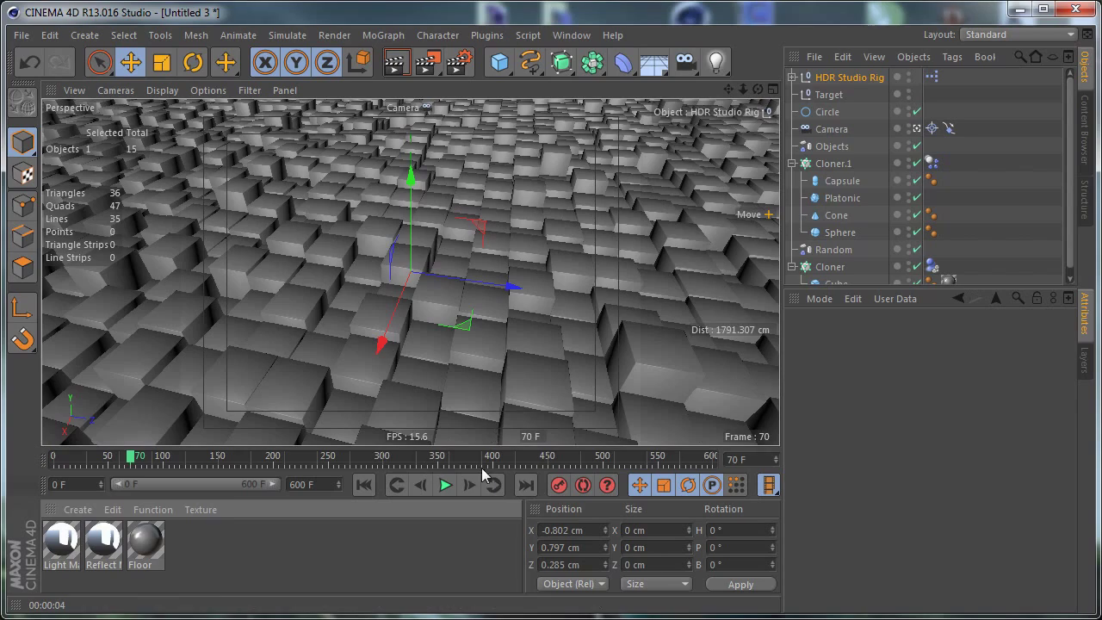
- Play the animation to frame 96 and leave the scene camera to inspect the falling objects up close
click(445, 485)
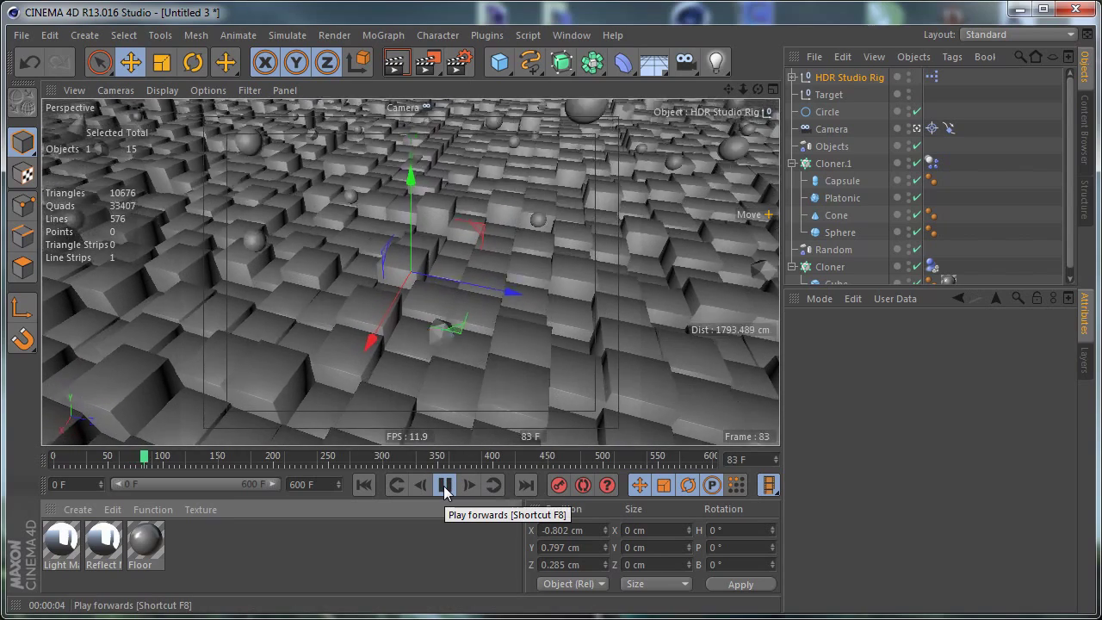
click(445, 485)
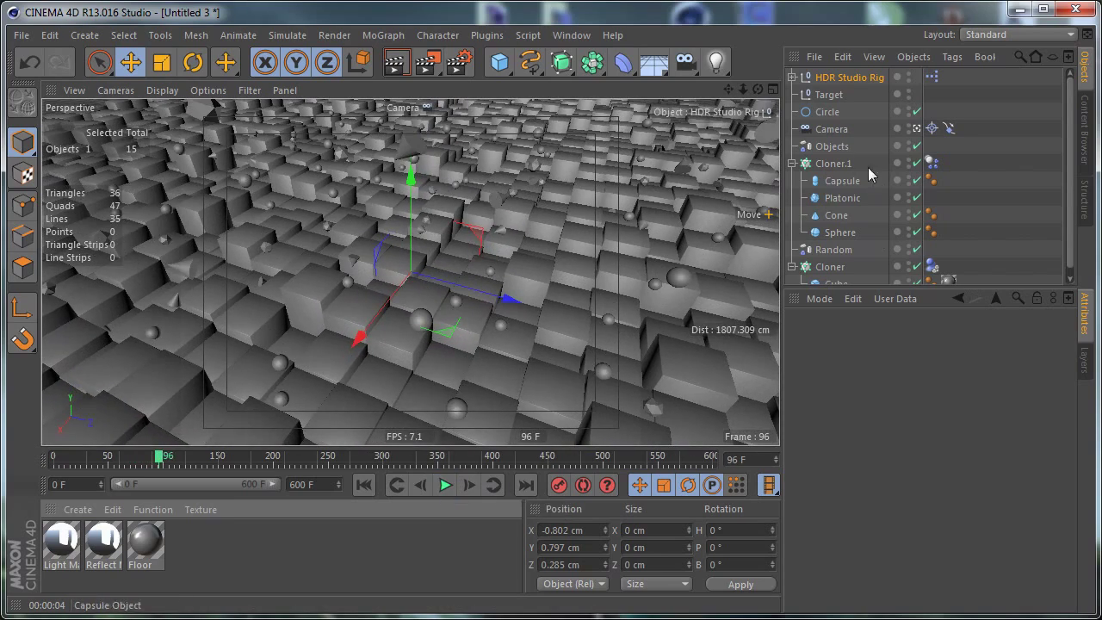
click(915, 129)
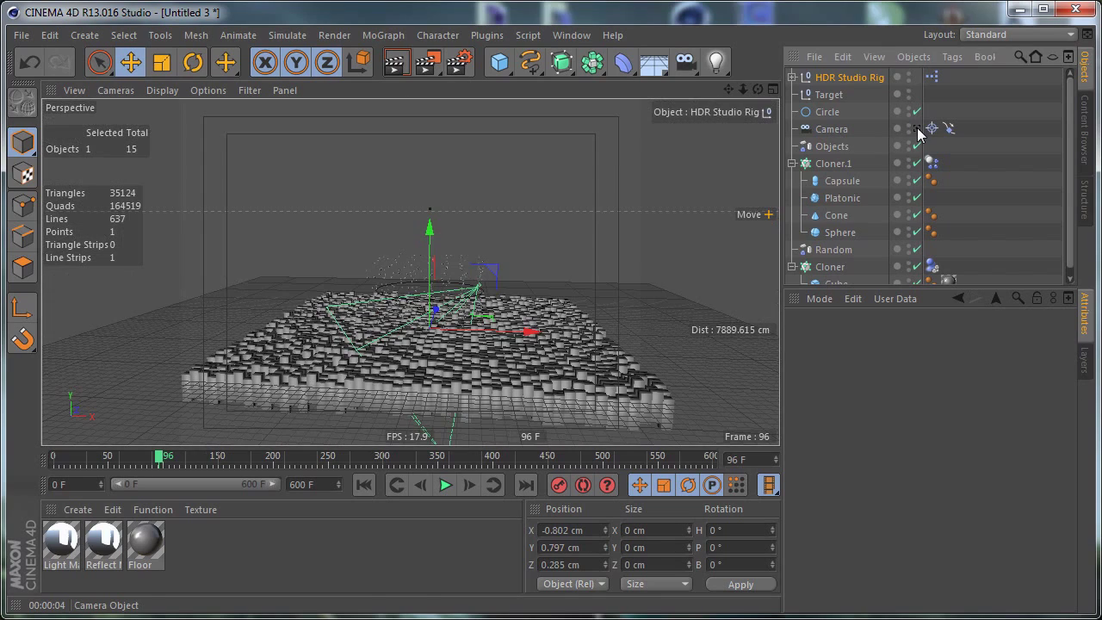
scroll(437, 330, up, 5)
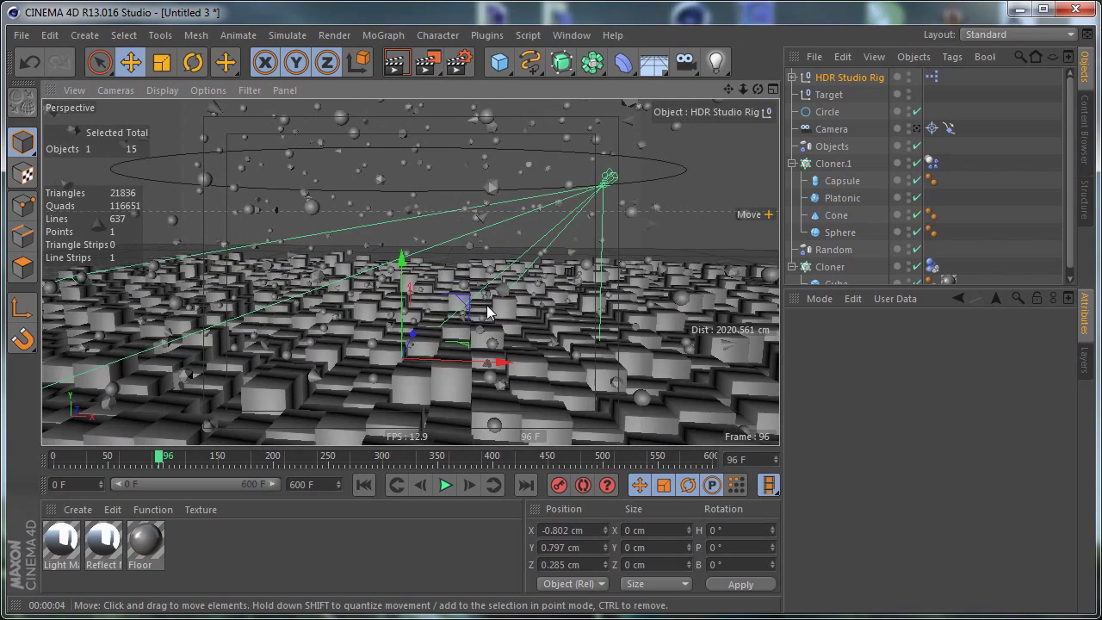
- Enable the Camera's DOF map front blur and rear blur, and set the end distance of both to 300 cm
scroll(487, 312, down, 2)
scroll(528, 293, down, 3)
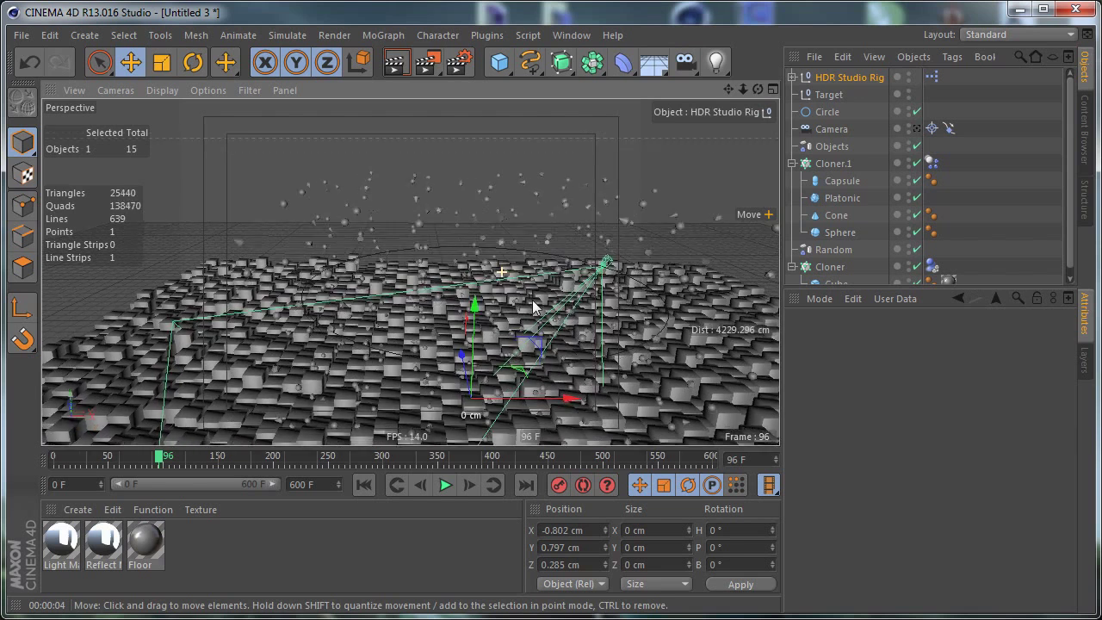
click(831, 129)
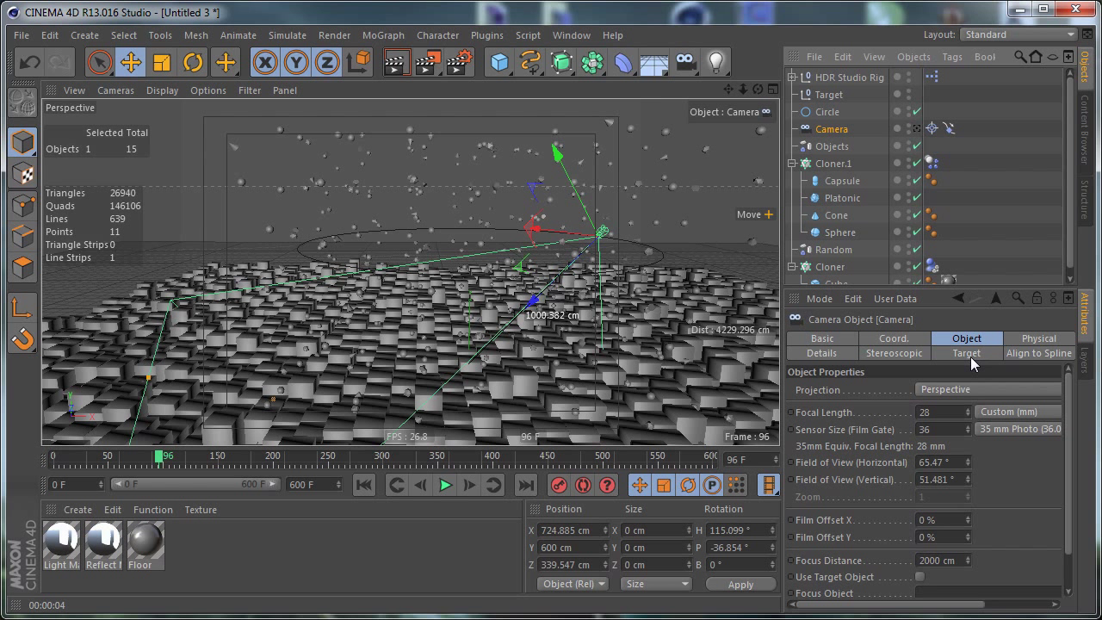
click(821, 353)
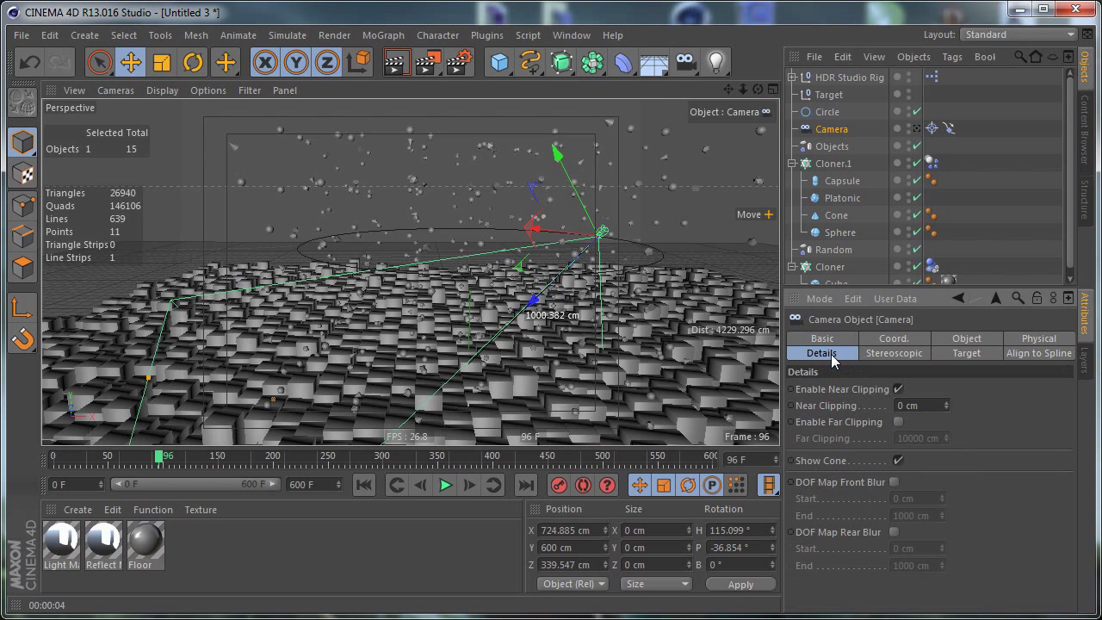
click(891, 482)
click(894, 532)
double_click(925, 515)
text(300)
key(Return)
double_click(912, 565)
text(300)
key(Return)
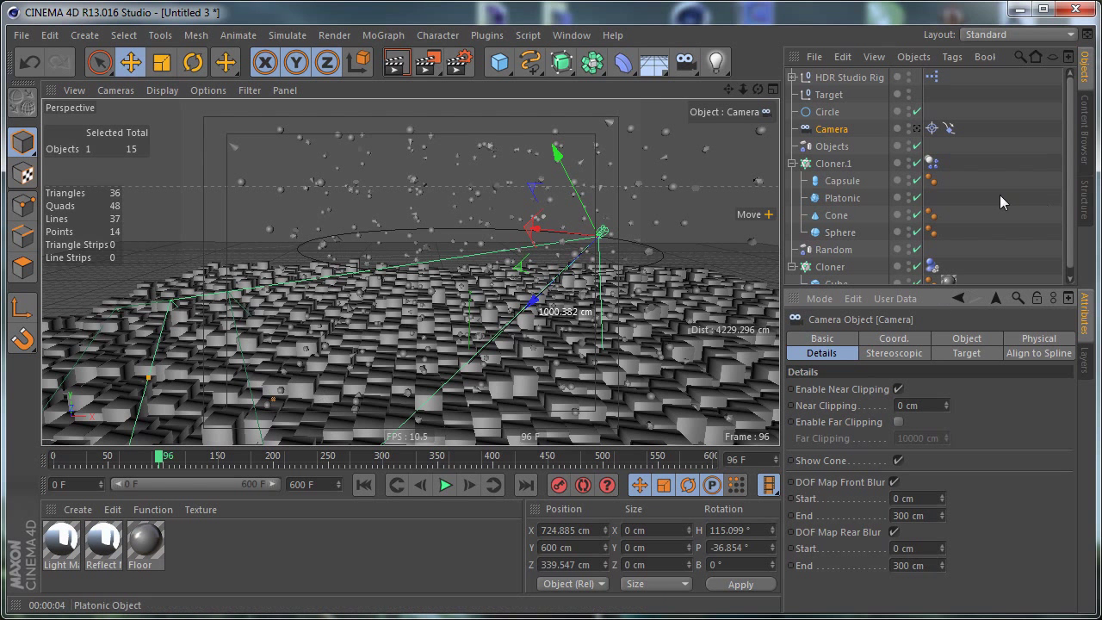
- Set the Camera's focus distance to 650 cm, and look through the camera to preview the depth of field render
click(986, 341)
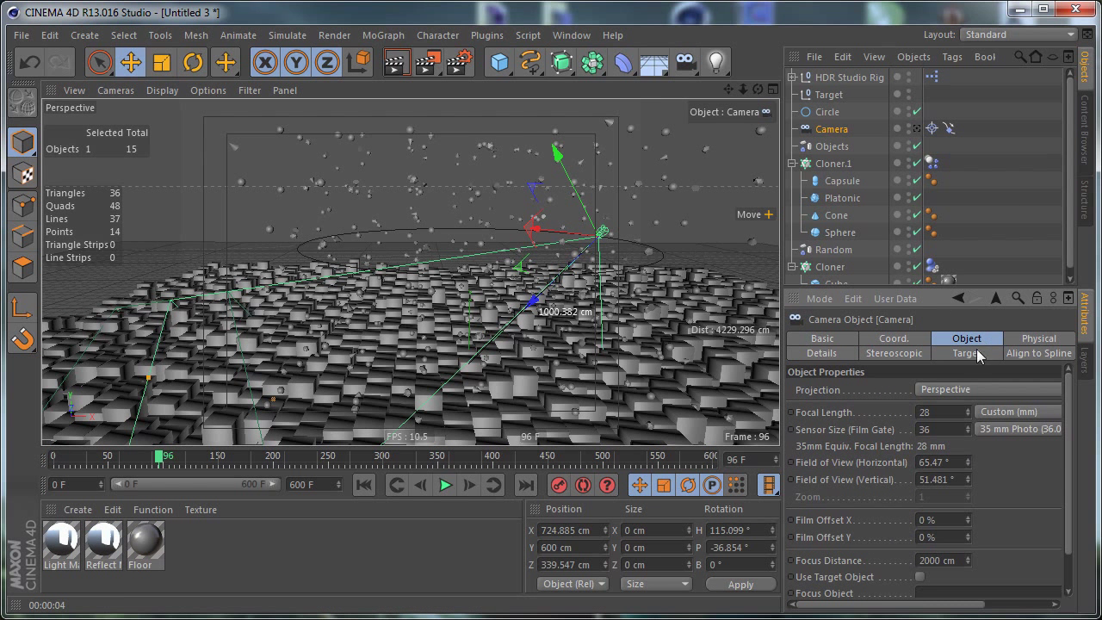
double_click(957, 560)
text(500)
key(Return)
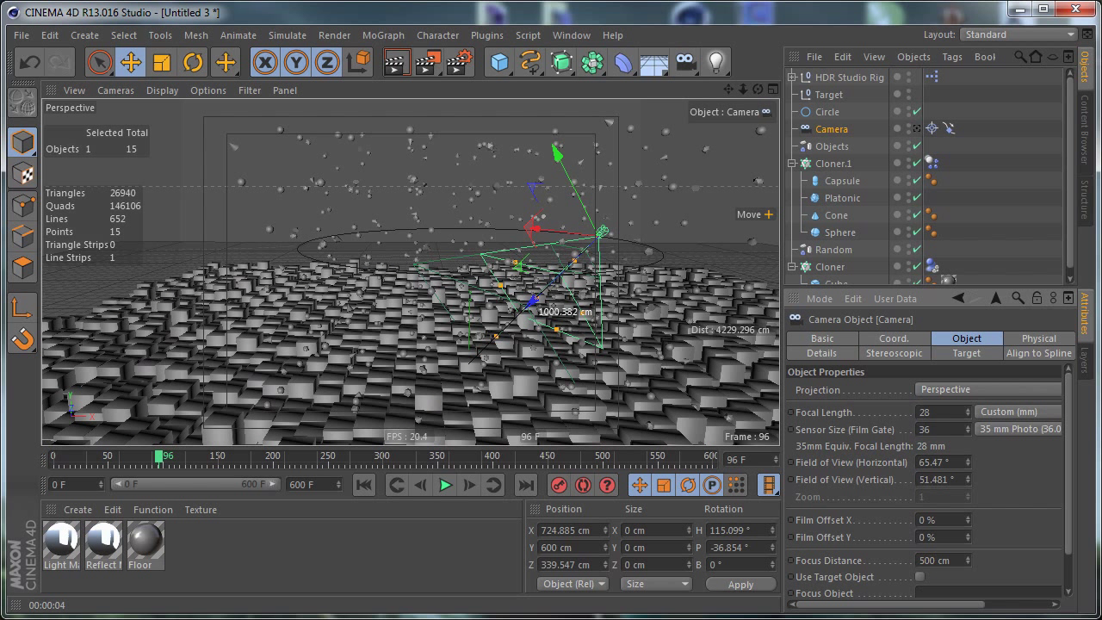
double_click(953, 559)
text(650)
key(Return)
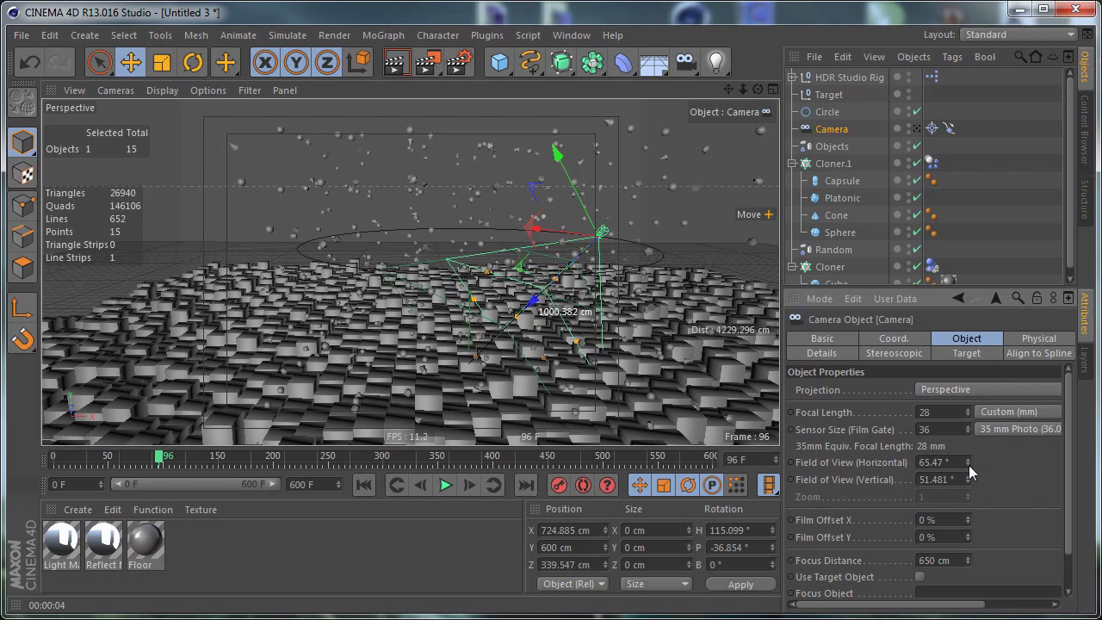
click(916, 129)
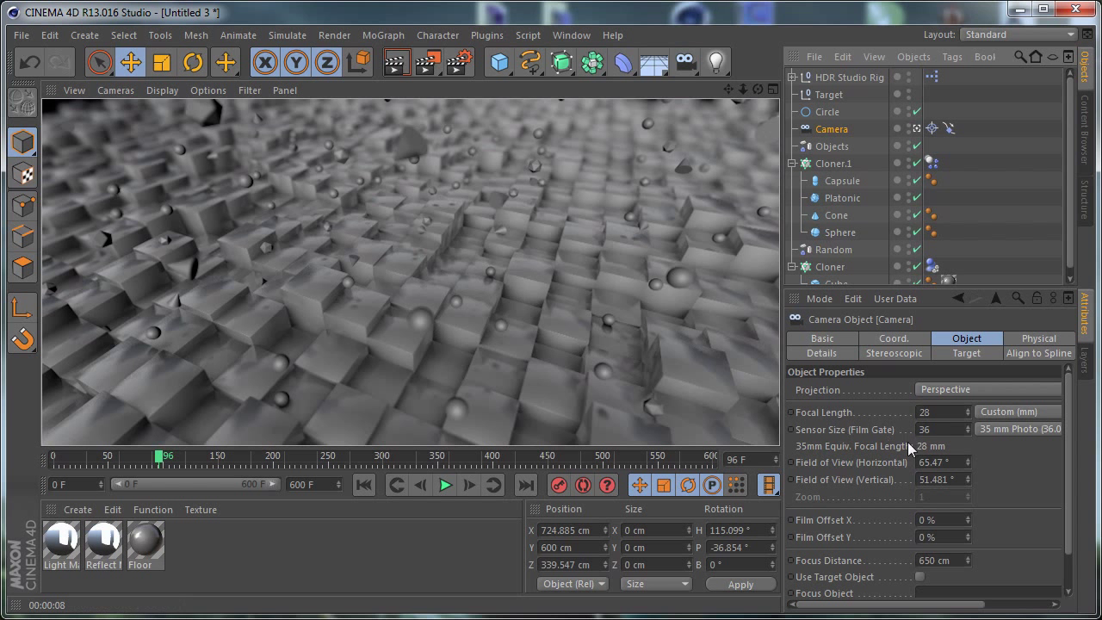
click(936, 411)
text(30)
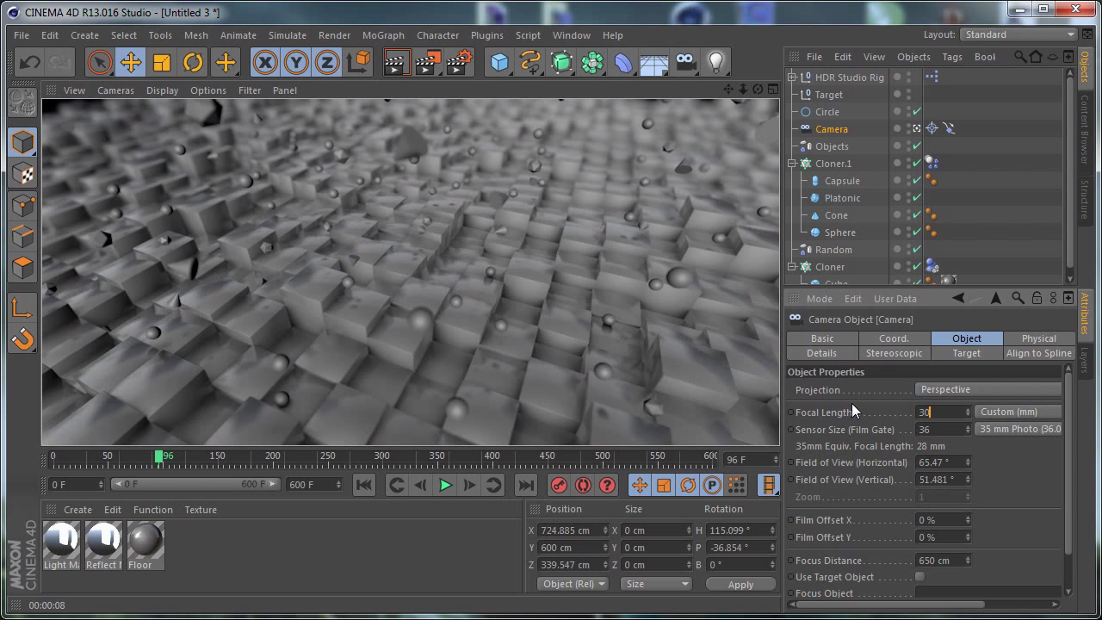
key(BackSpace)
key(BackSpace)
text(28)
key(Return)
- Create a new material and set its color to pure red (RGB 255, 0, 0)
click(285, 550)
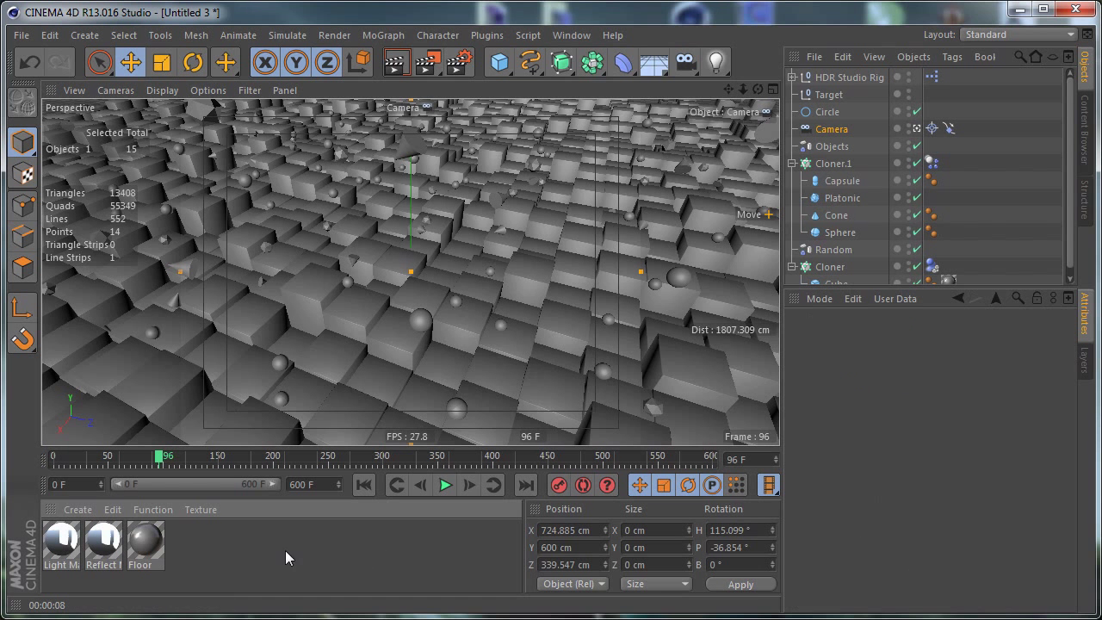
double_click(227, 544)
double_click(62, 540)
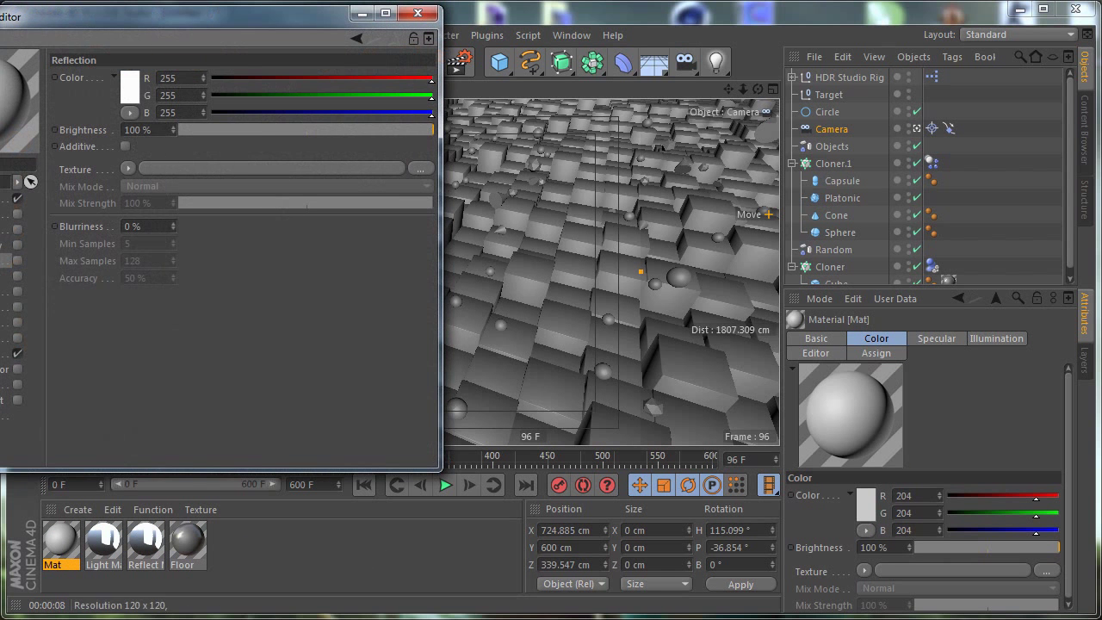
click(9, 198)
drag(237, 19, 465, 76)
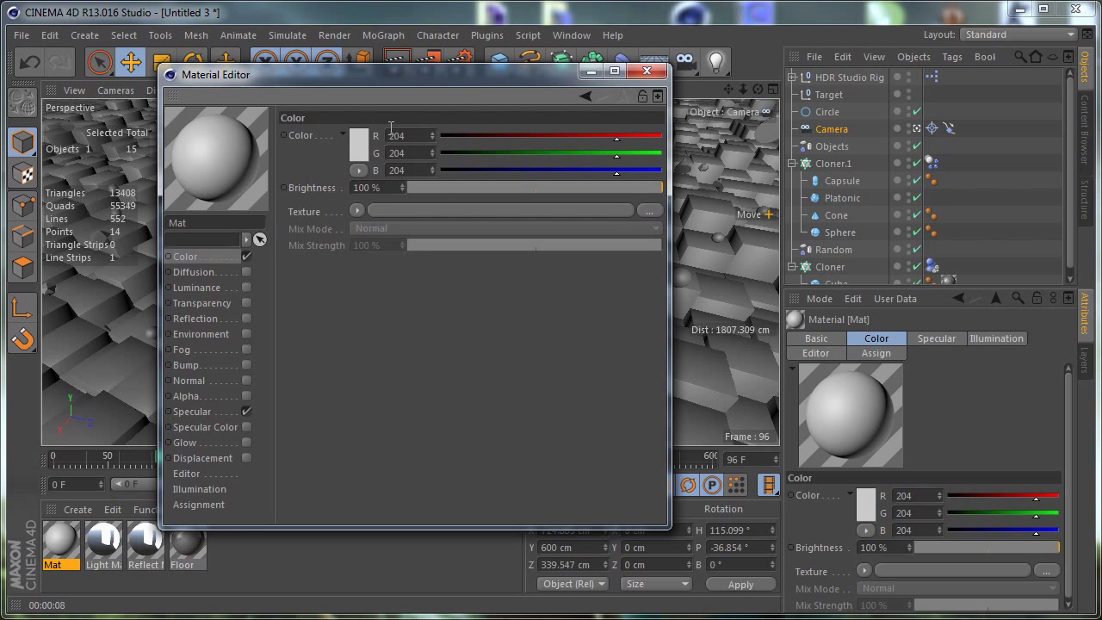
click(357, 148)
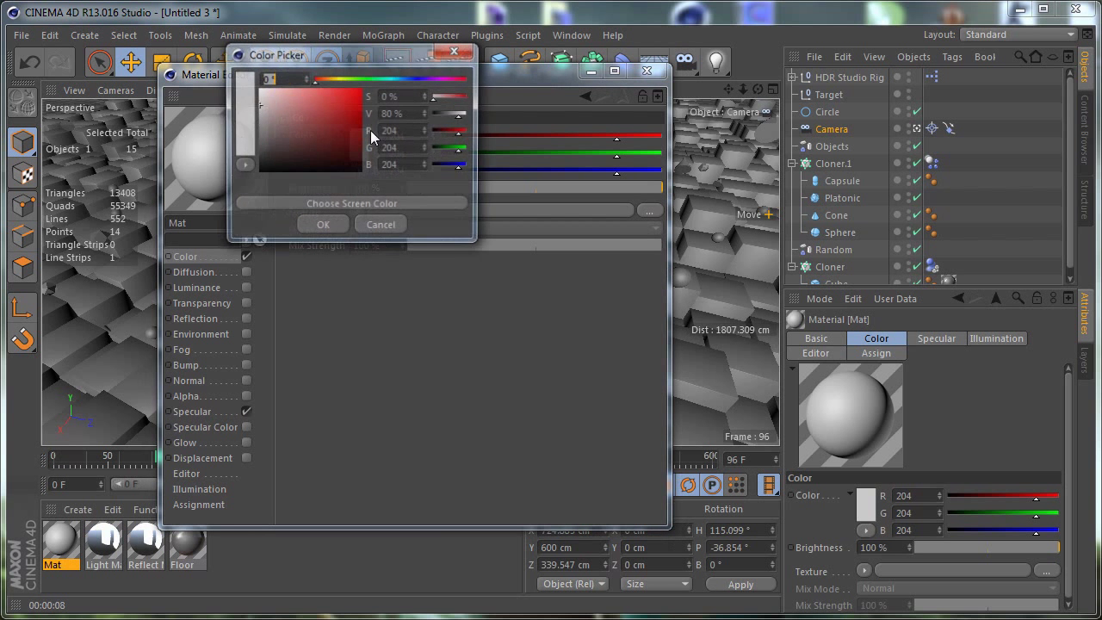
click(320, 229)
- Enable reflection on the red material with 1% brightness and a Fresnel texture at 50% mix strength, and apply the material to the Capsule
click(247, 318)
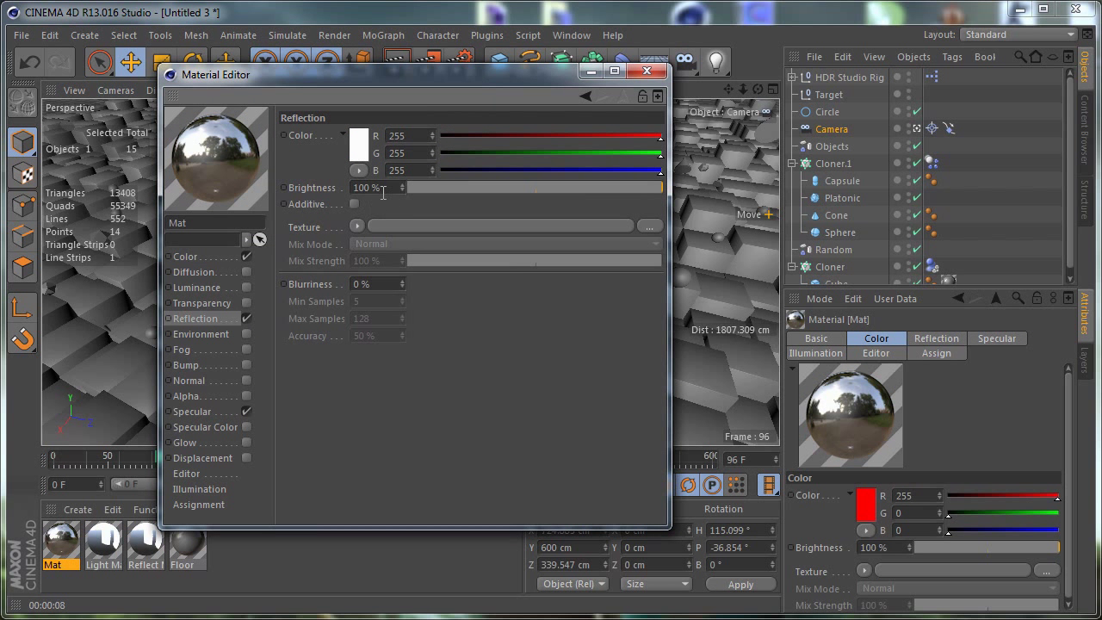
click(358, 226)
click(381, 398)
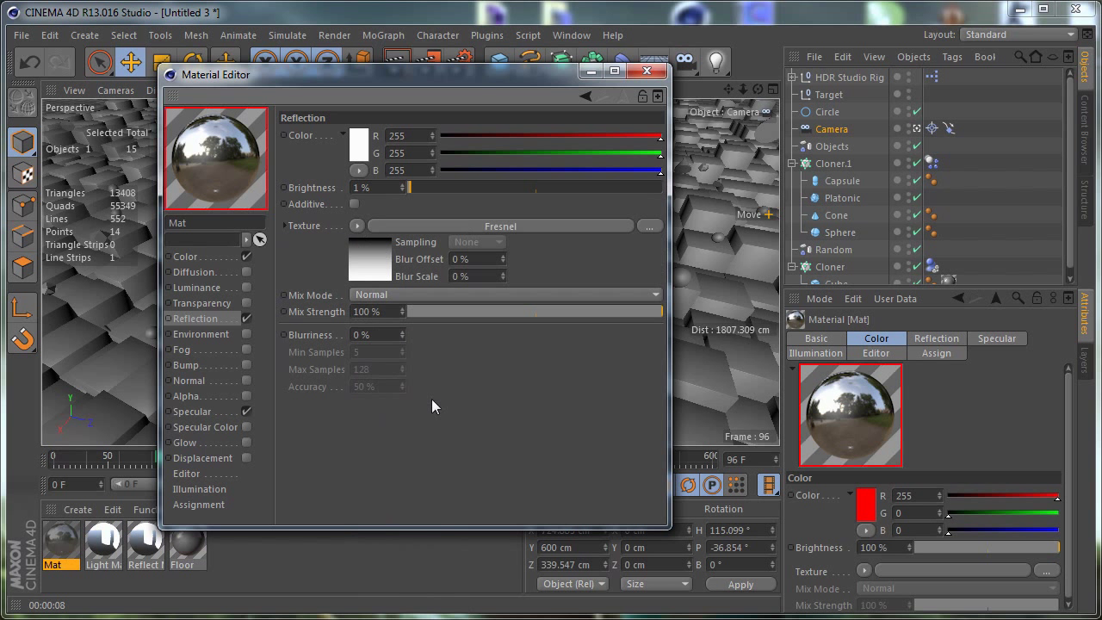
double_click(379, 310)
text(50)
key(Return)
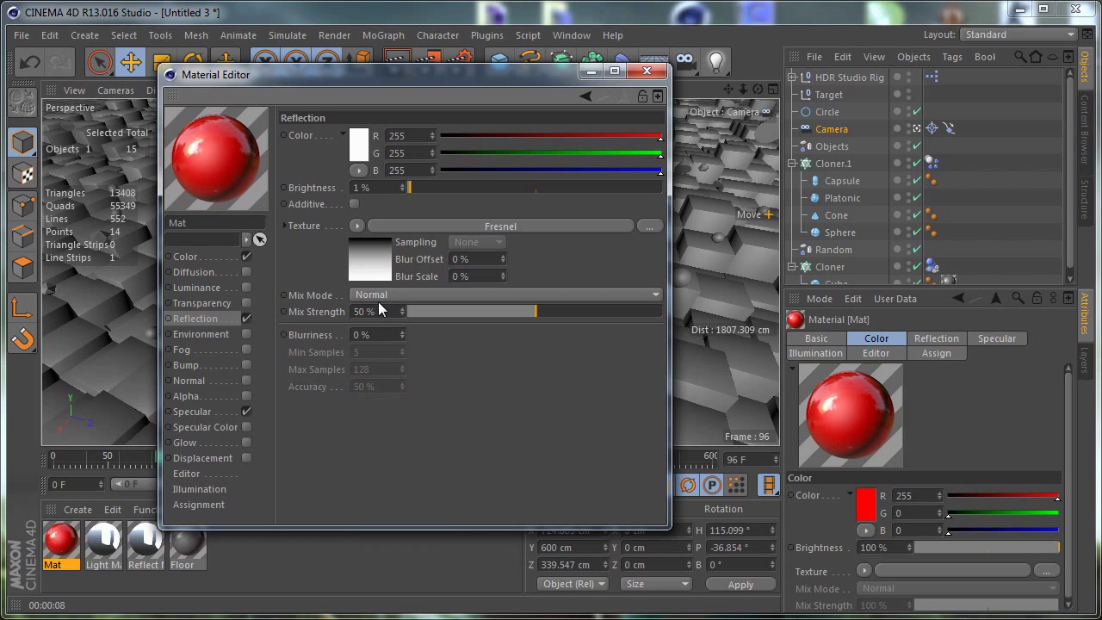
click(647, 70)
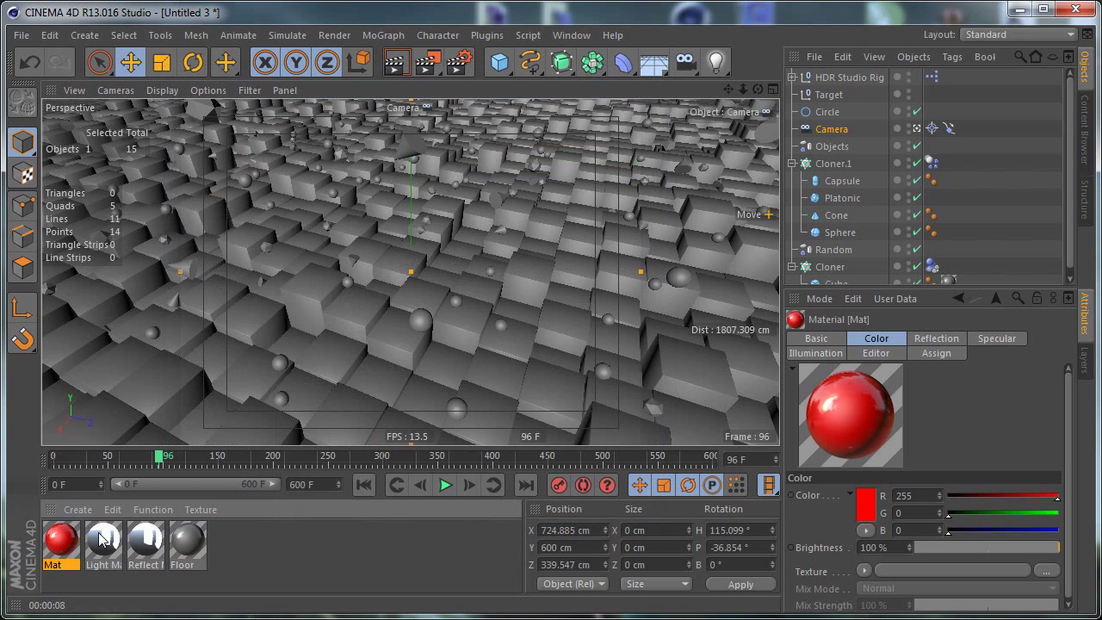
drag(738, 285, 840, 182)
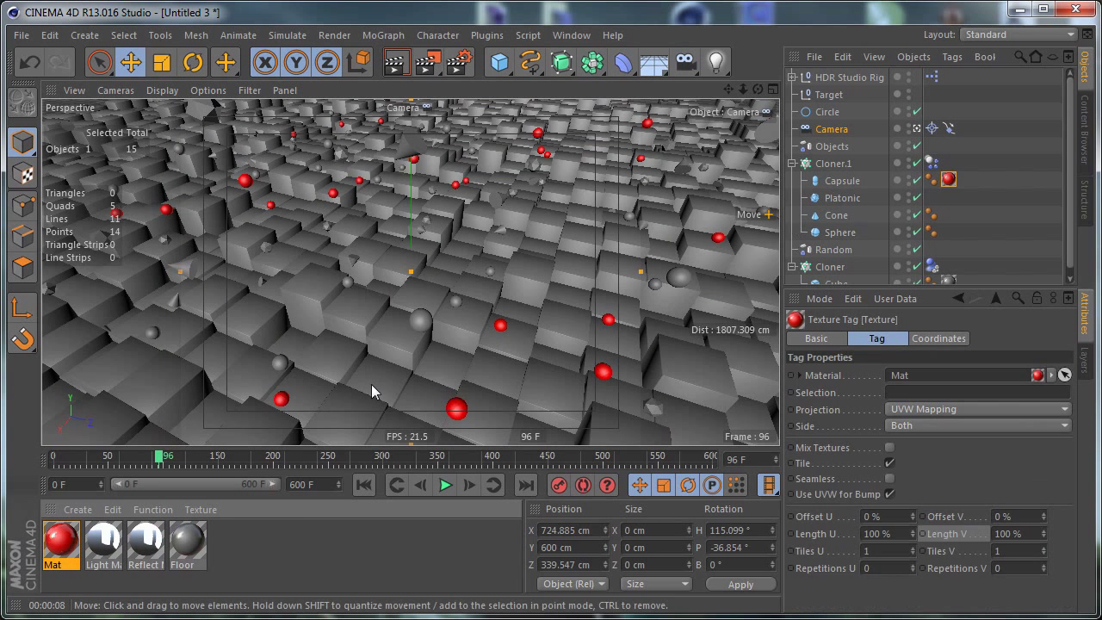
- Duplicate the red material and change the original's color to yellow (RGB 255, 238, 0)
ctrl+drag(67, 545, 102, 543)
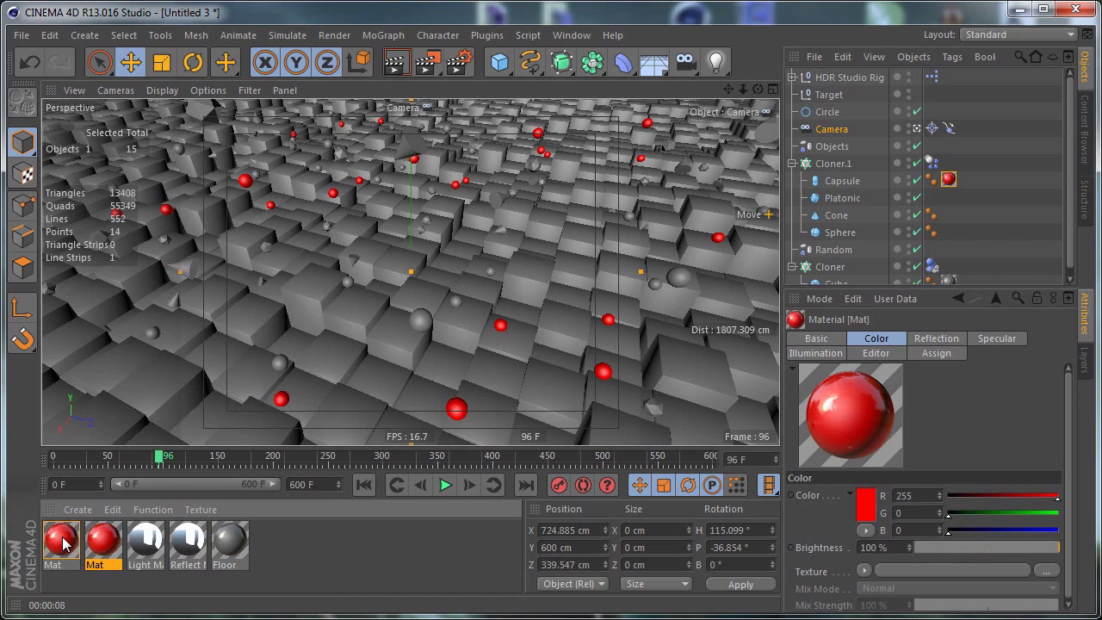
double_click(65, 544)
drag(272, 16, 565, 59)
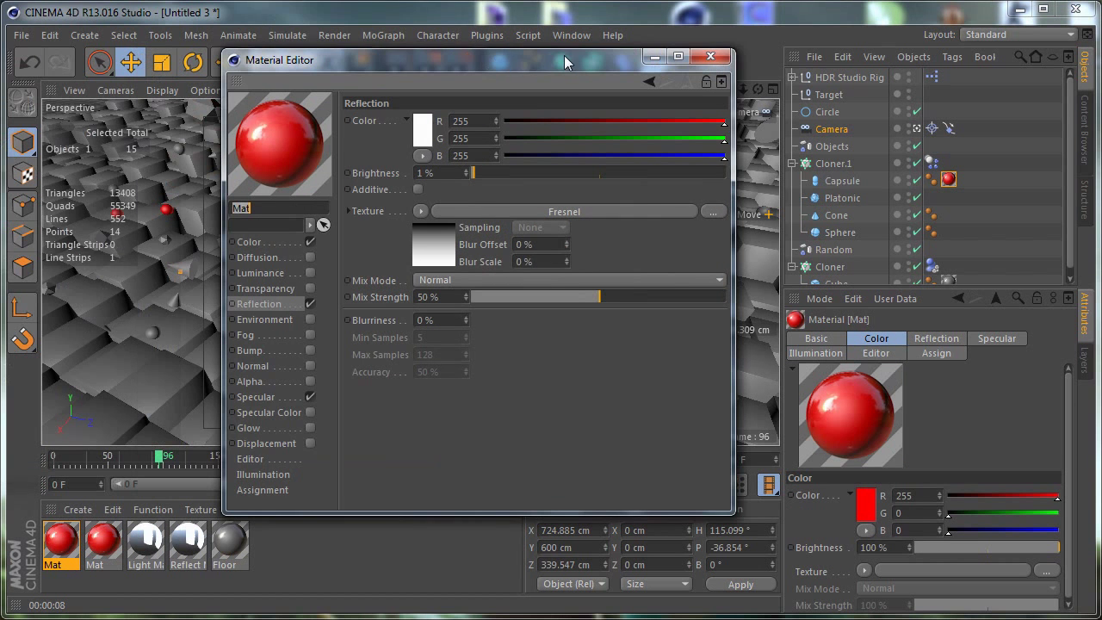
click(275, 245)
click(422, 127)
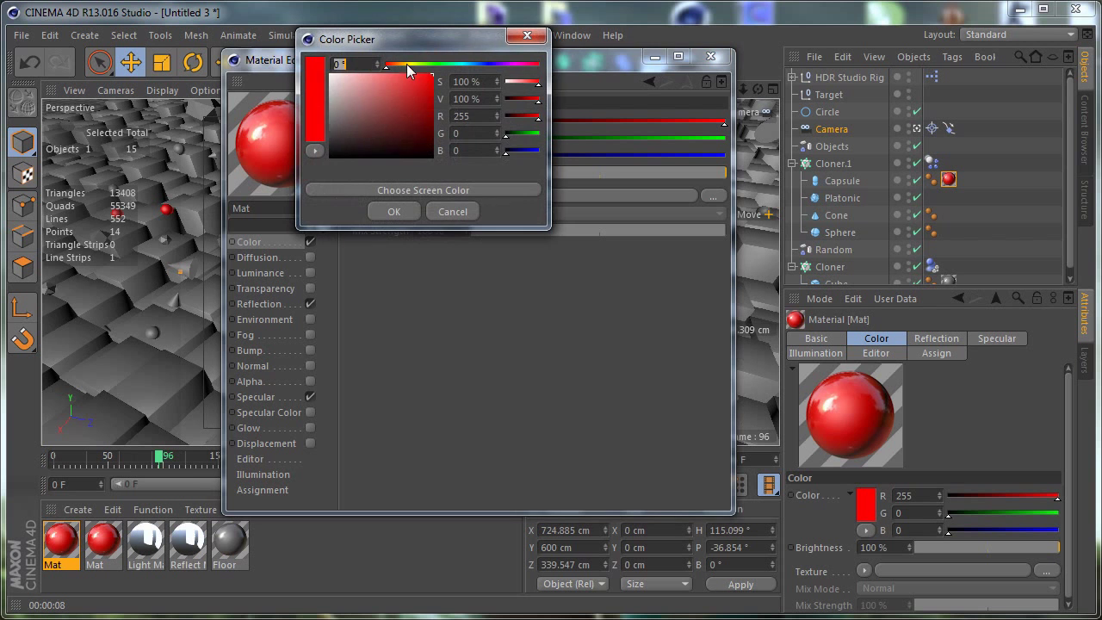
click(409, 64)
click(399, 211)
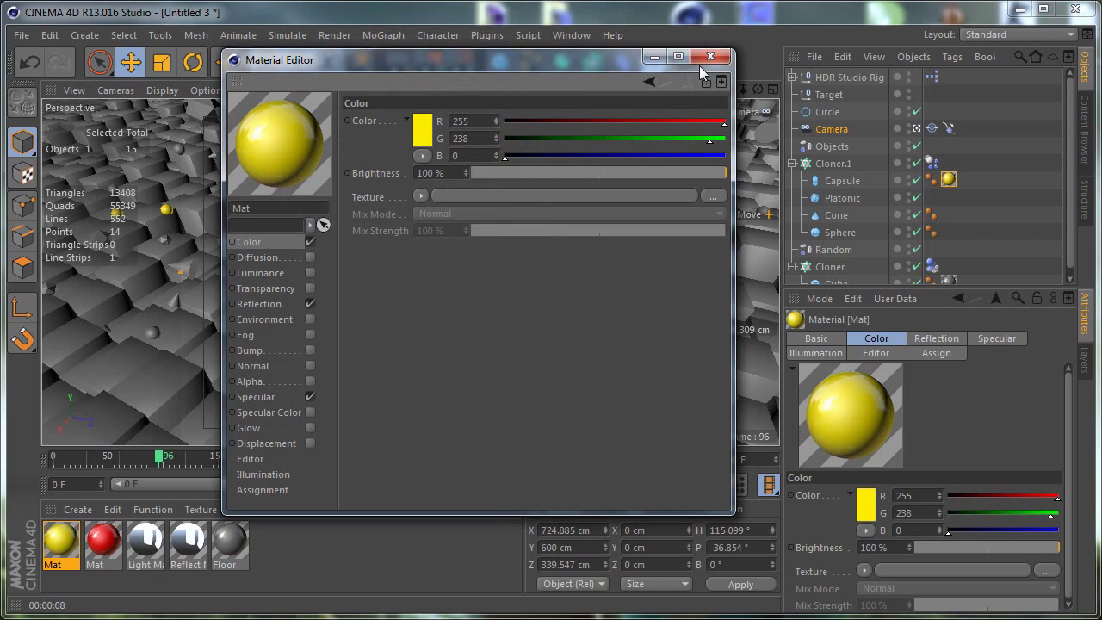
click(710, 56)
- Apply the yellow material to the Platonic, and replace the Capsule's yellow material with the red one
drag(970, 227, 868, 198)
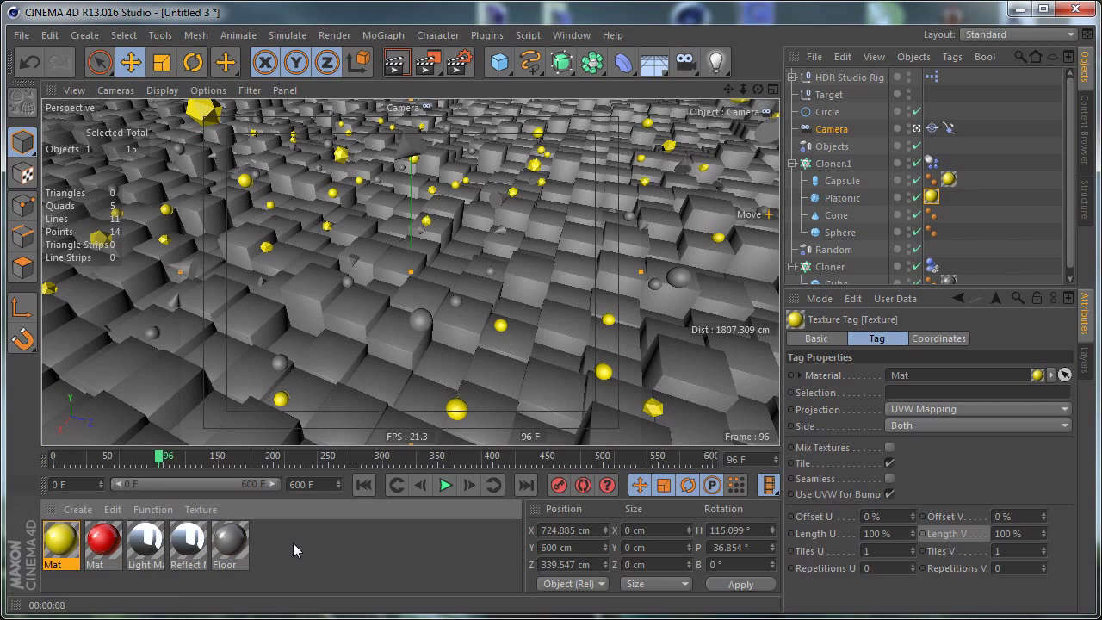
click(110, 551)
drag(861, 183, 861, 183)
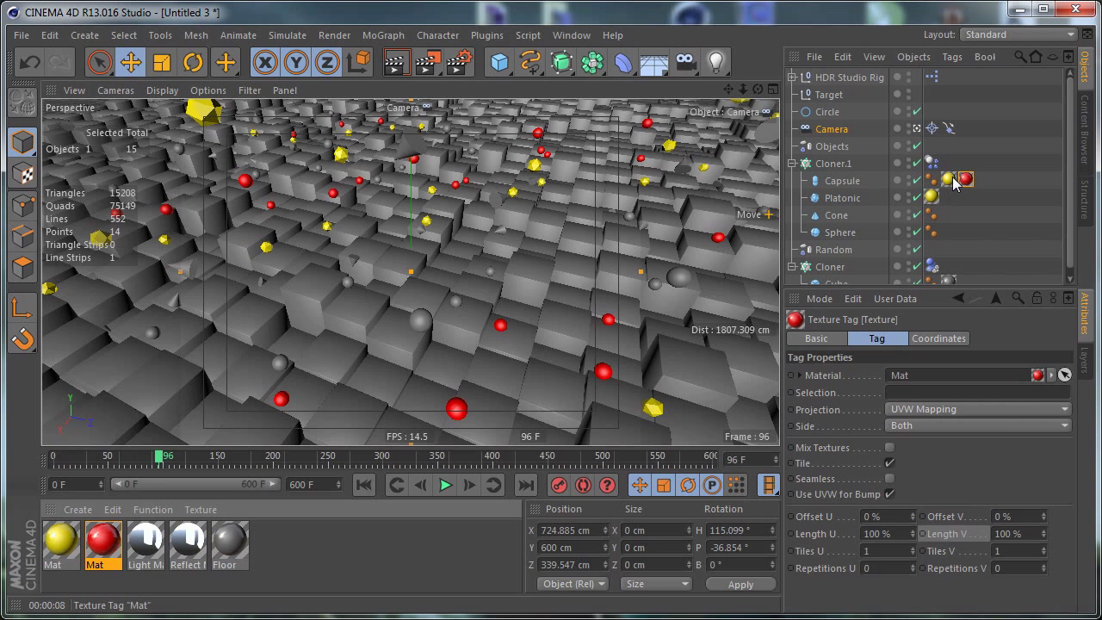
click(118, 578)
- Make a magenta (RGB 255, 0, 238) copy of the red material and apply it to the Sphere
ctrl+drag(96, 552, 131, 555)
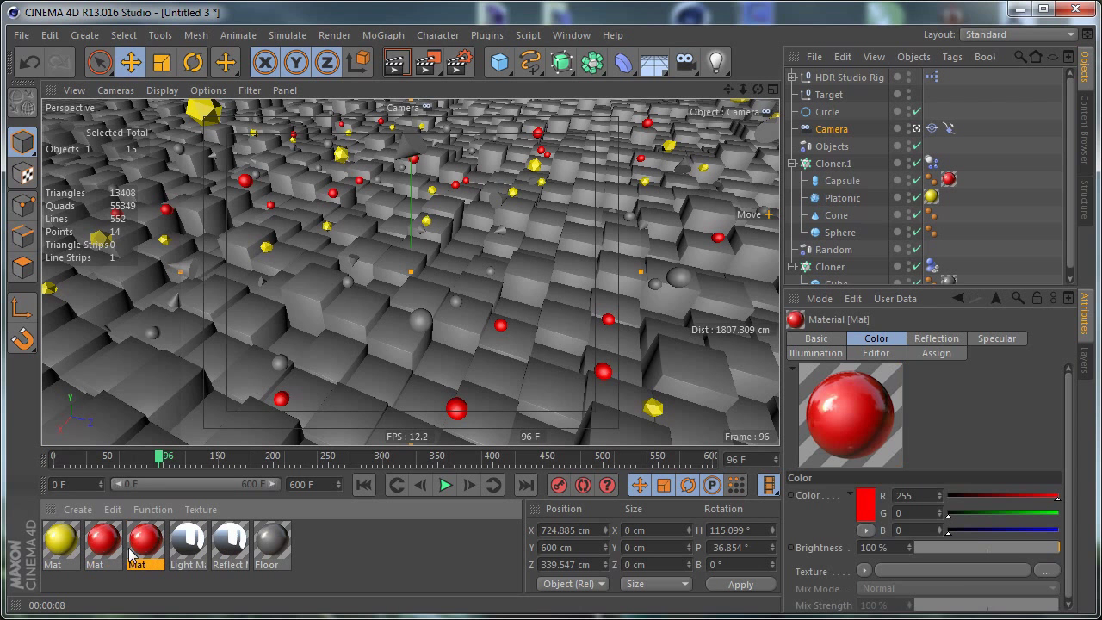
double_click(145, 542)
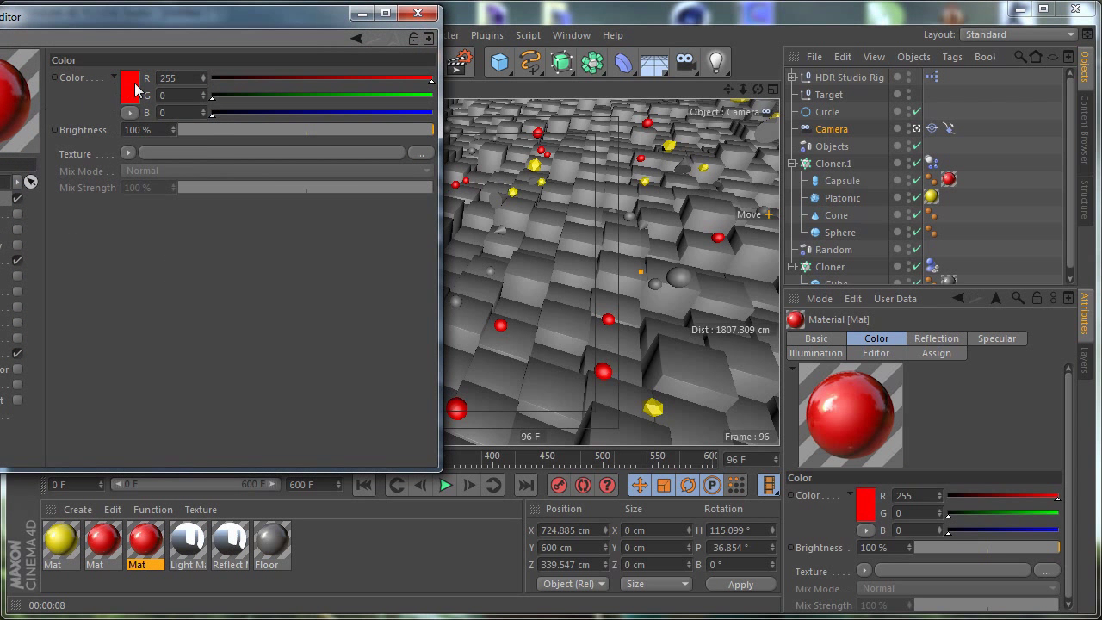
click(136, 89)
drag(194, 19, 226, 20)
click(105, 165)
click(418, 13)
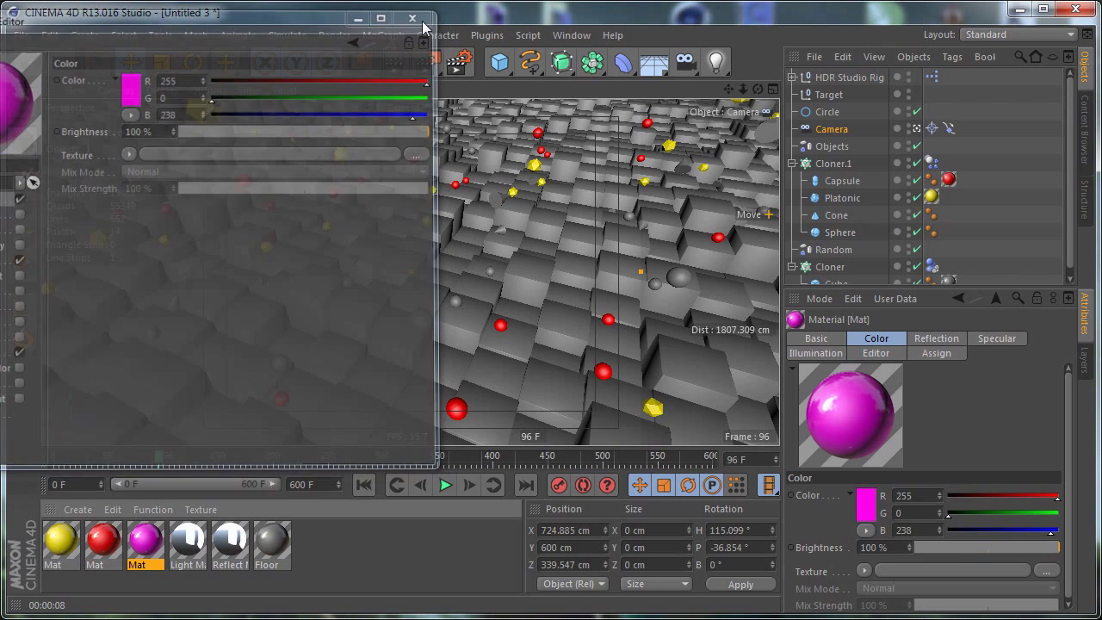
drag(817, 259, 840, 232)
- Make an orange (RGB 255, 136, 0) copy of the magenta material and apply it to the Cone
ctrl+drag(153, 544, 186, 547)
double_click(189, 548)
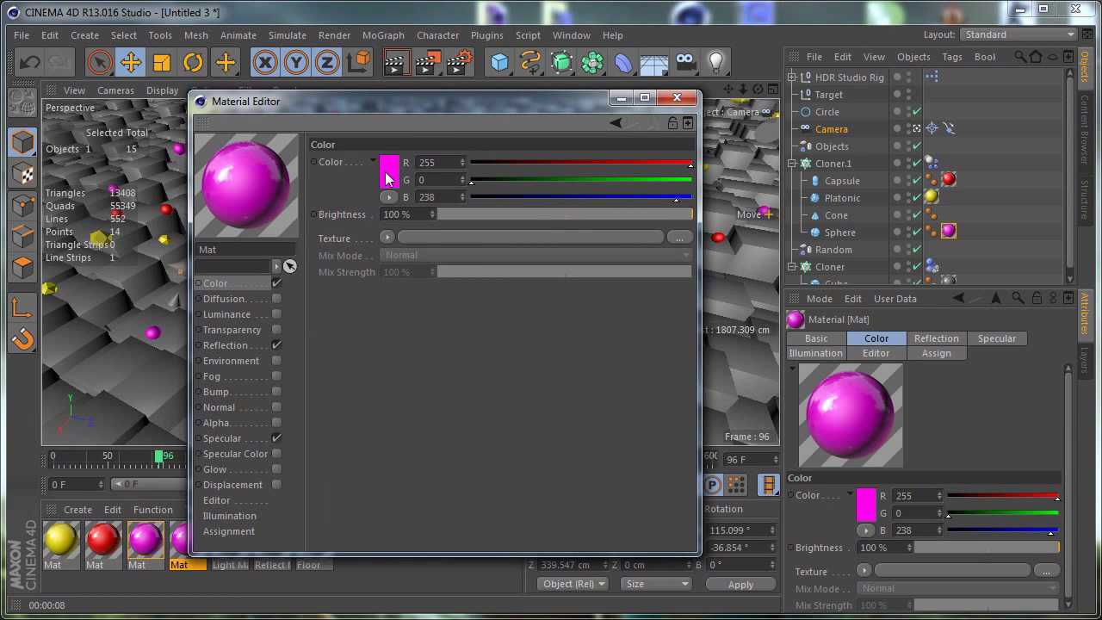
click(386, 178)
drag(366, 108, 360, 109)
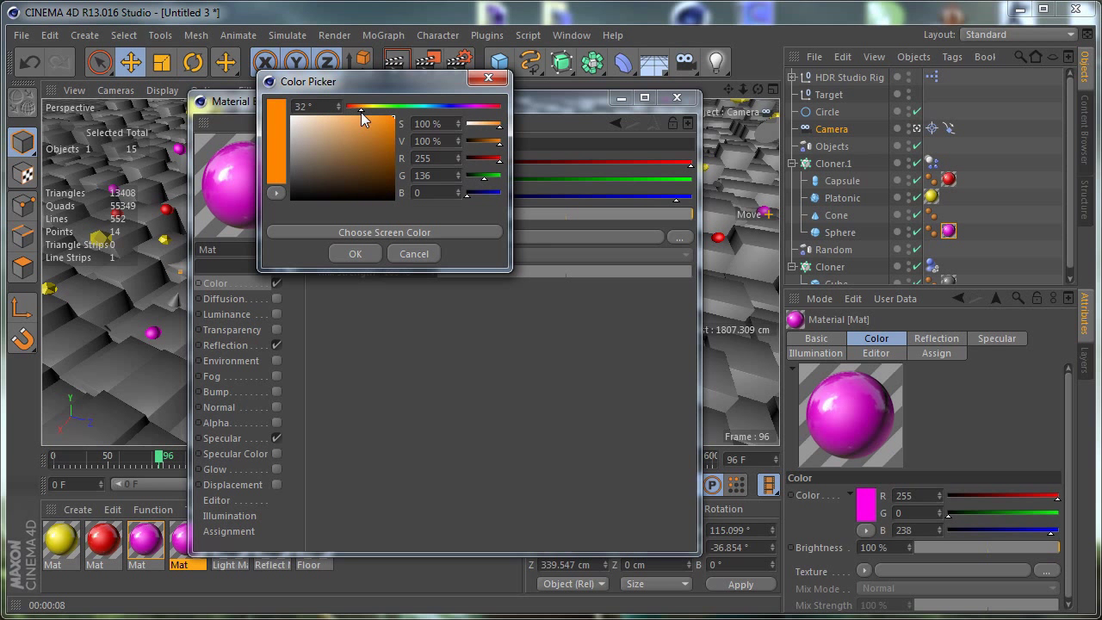
click(369, 253)
click(677, 97)
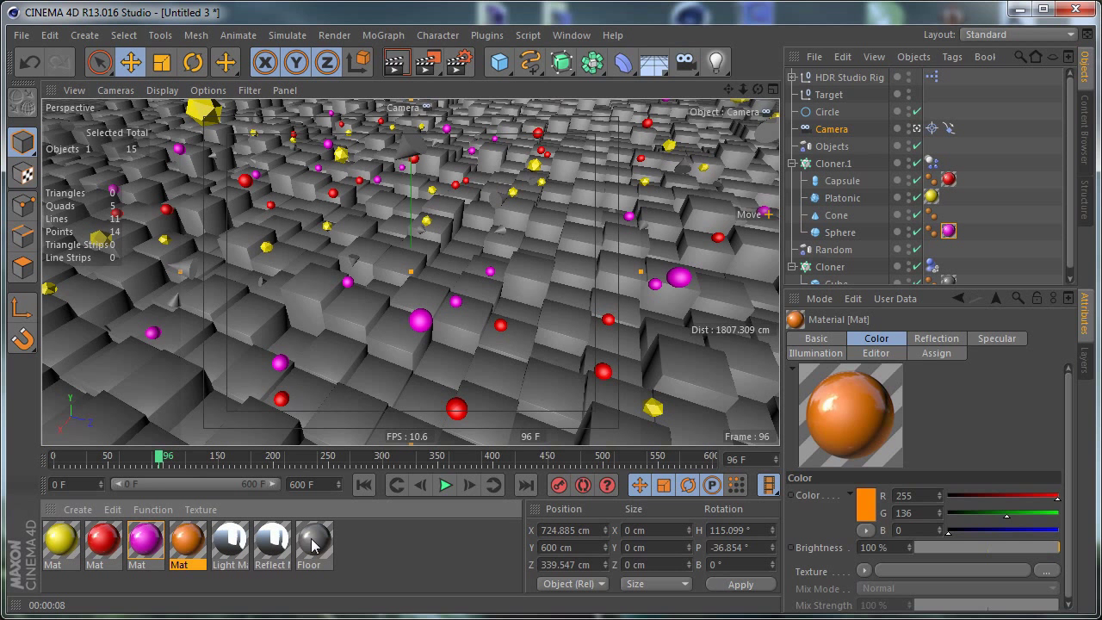
click(410, 563)
drag(188, 542, 839, 215)
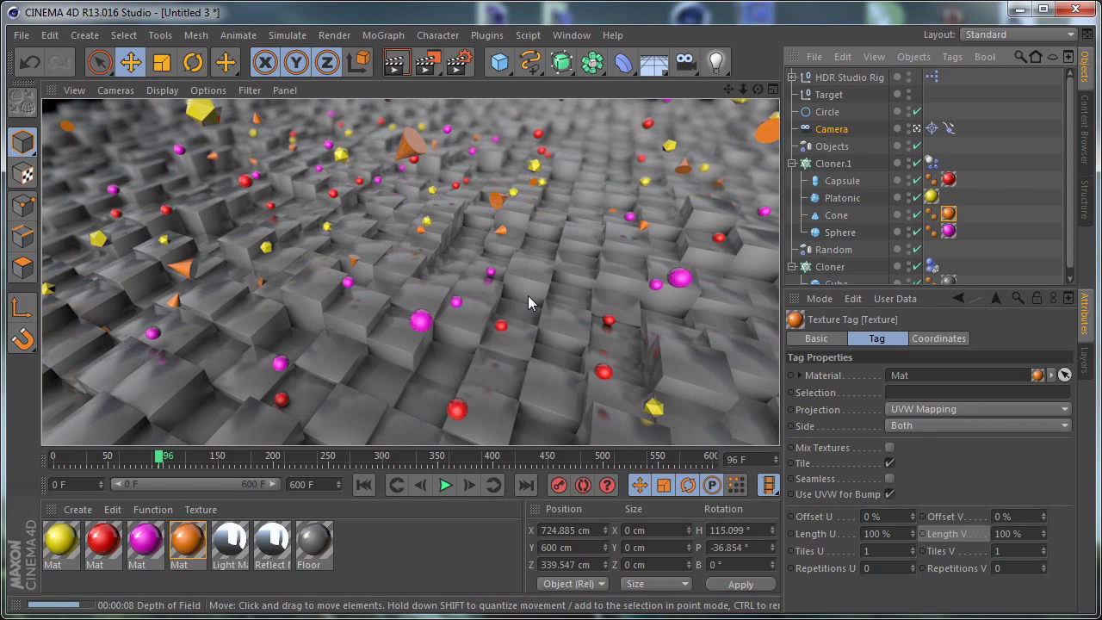
- Set the grid array count of Cloner.1 to 9 × 9 × 9
click(833, 163)
double_click(863, 464)
key(Tab)
key(Return)
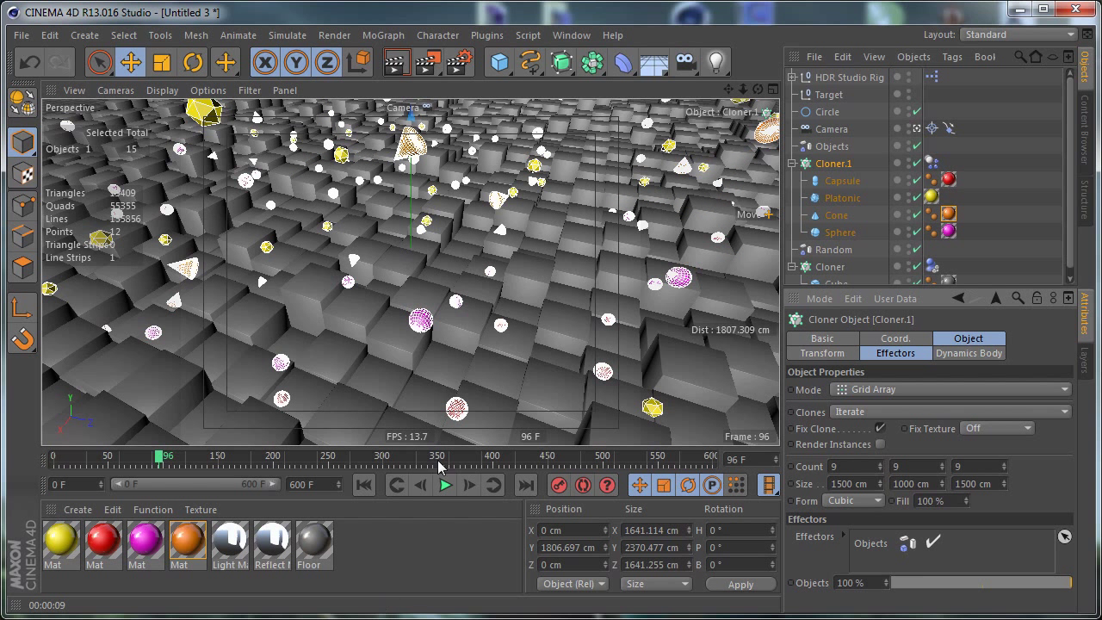
- Play the simulation from the first frame to frame 107 and preview the render of the falling objects
click(363, 485)
click(445, 484)
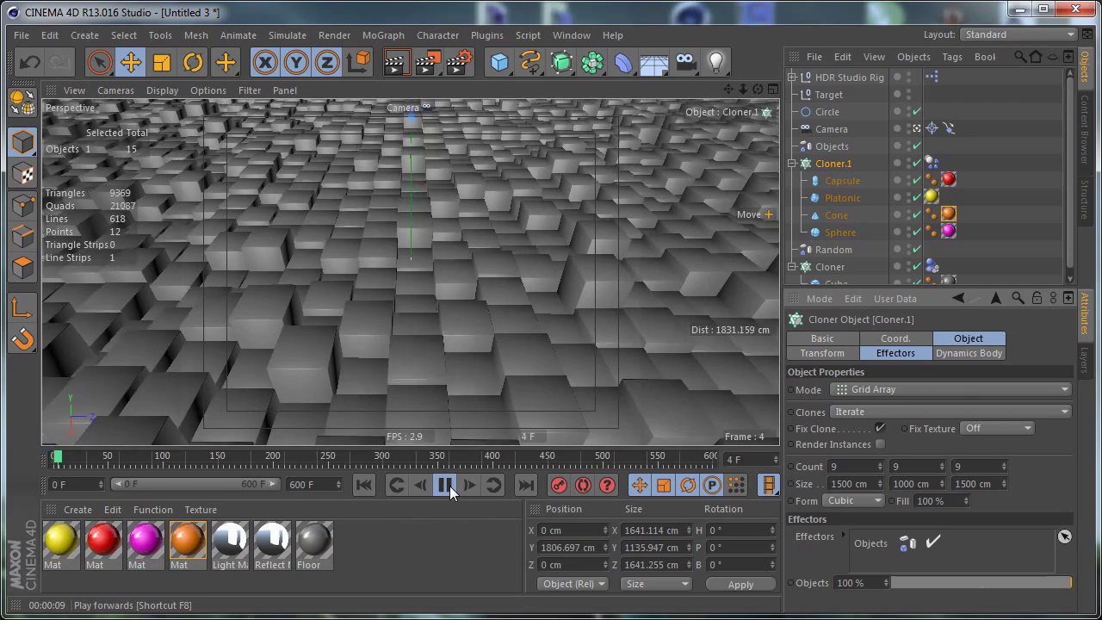
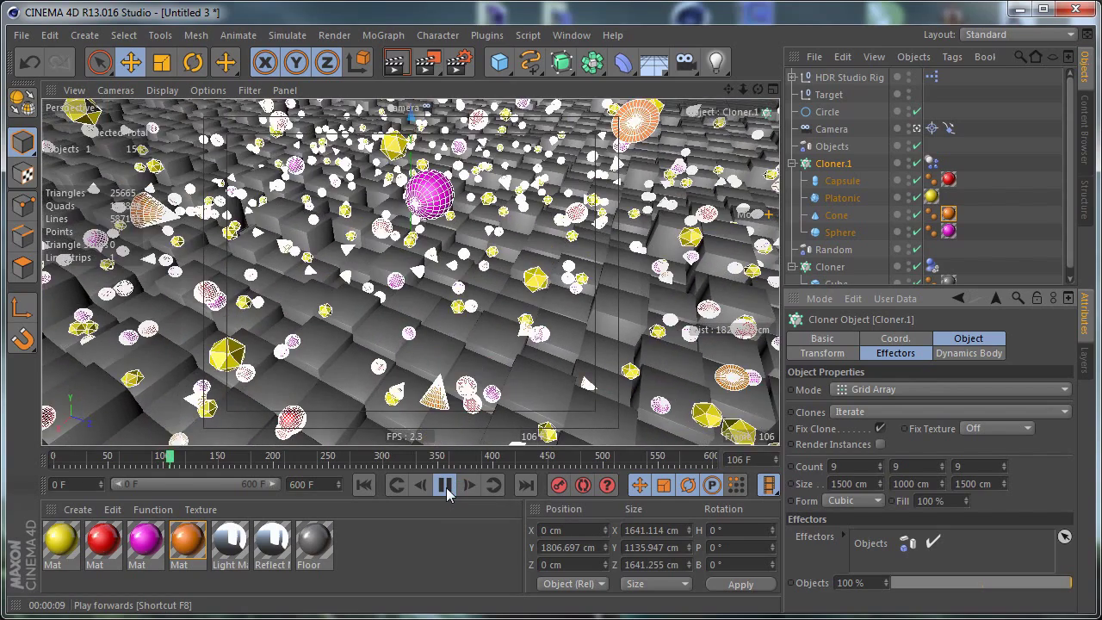
click(447, 484)
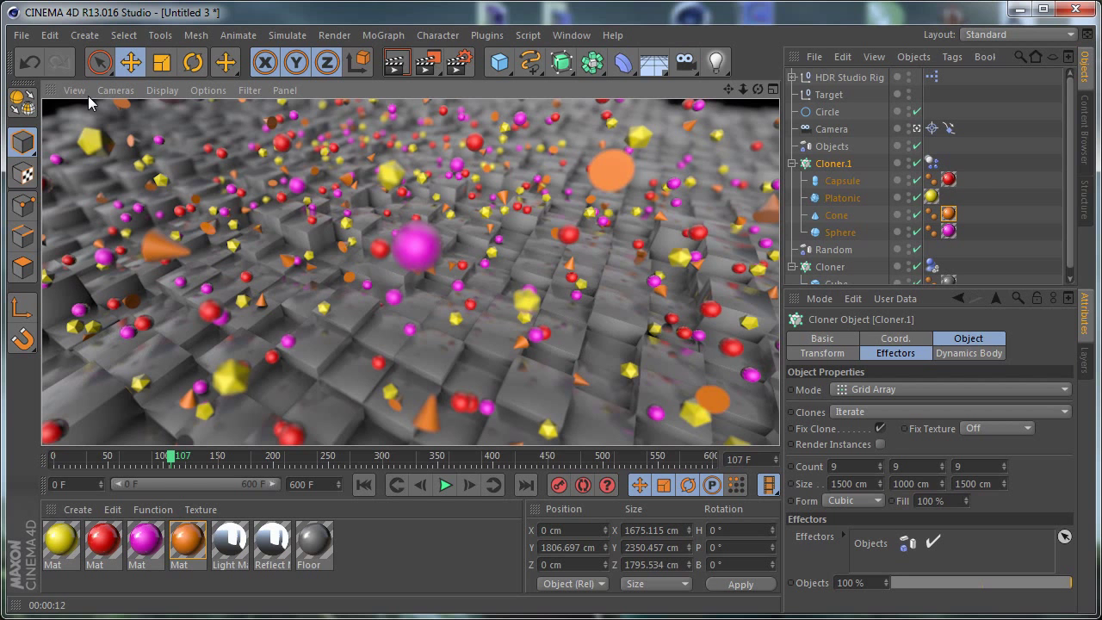
- Set the render's anti-aliasing to Best in the render settings
key(ctrl+b)
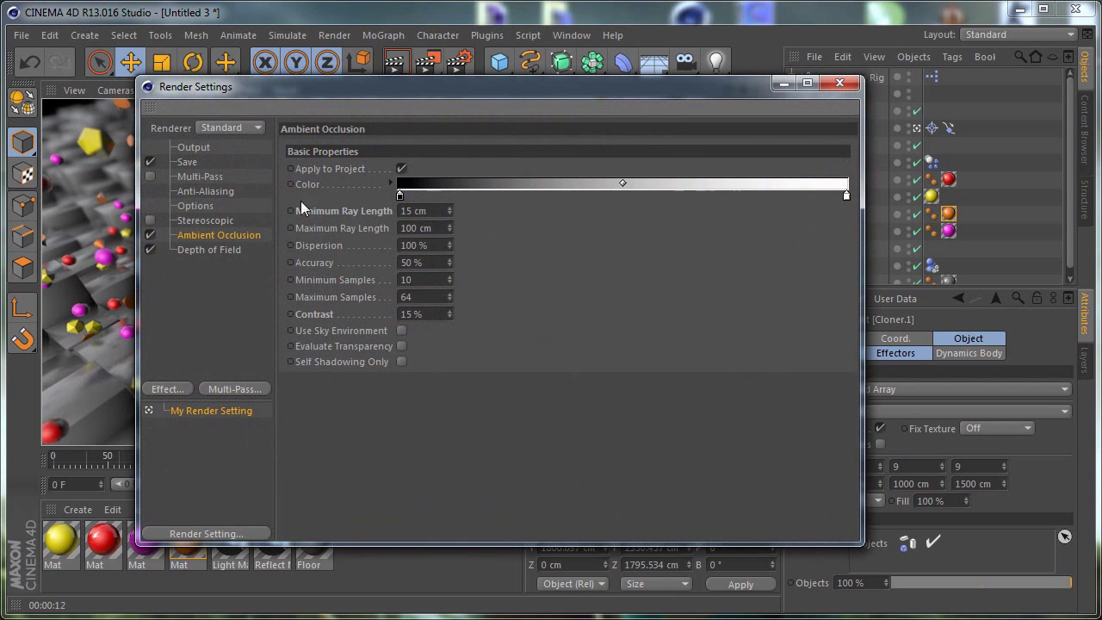
click(216, 191)
click(452, 148)
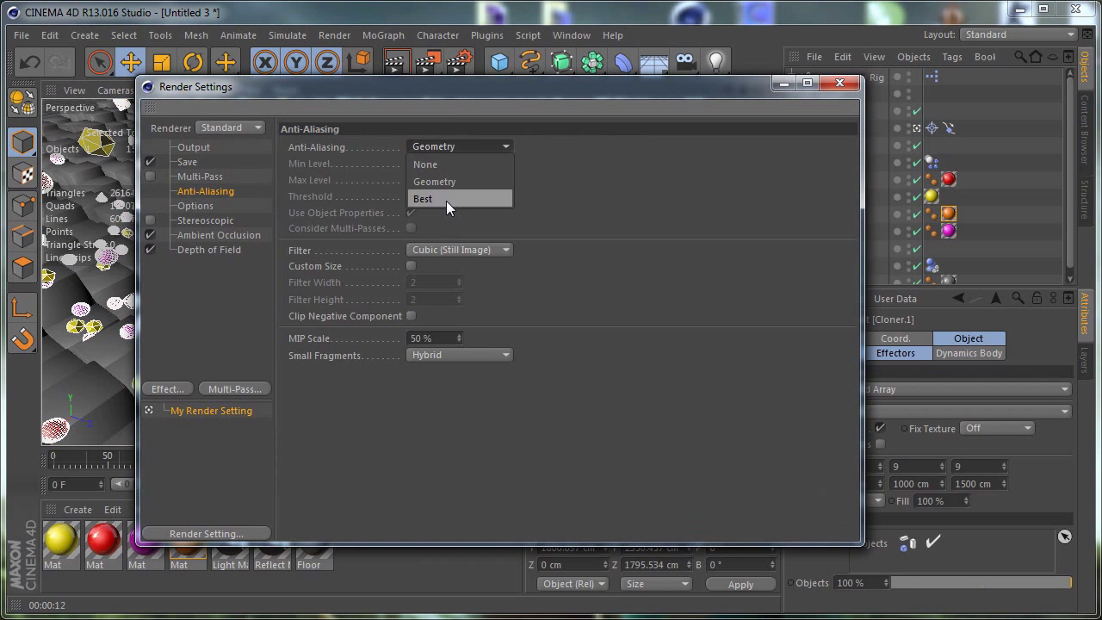
click(446, 199)
- Set the render output size to 960 × 540 pixels
click(188, 162)
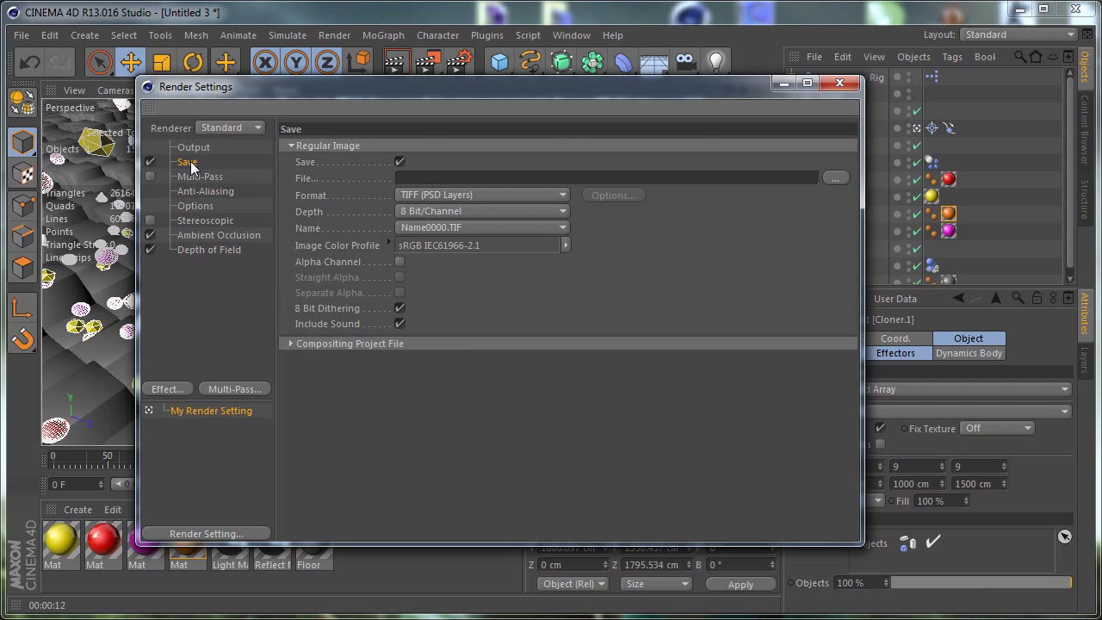
click(194, 147)
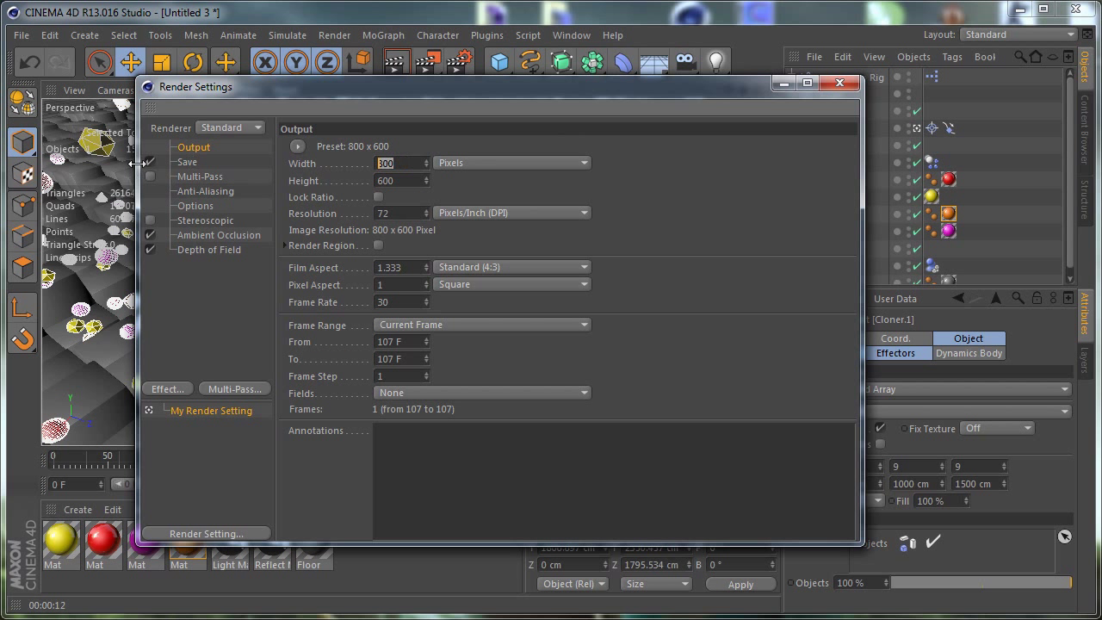
key(Return)
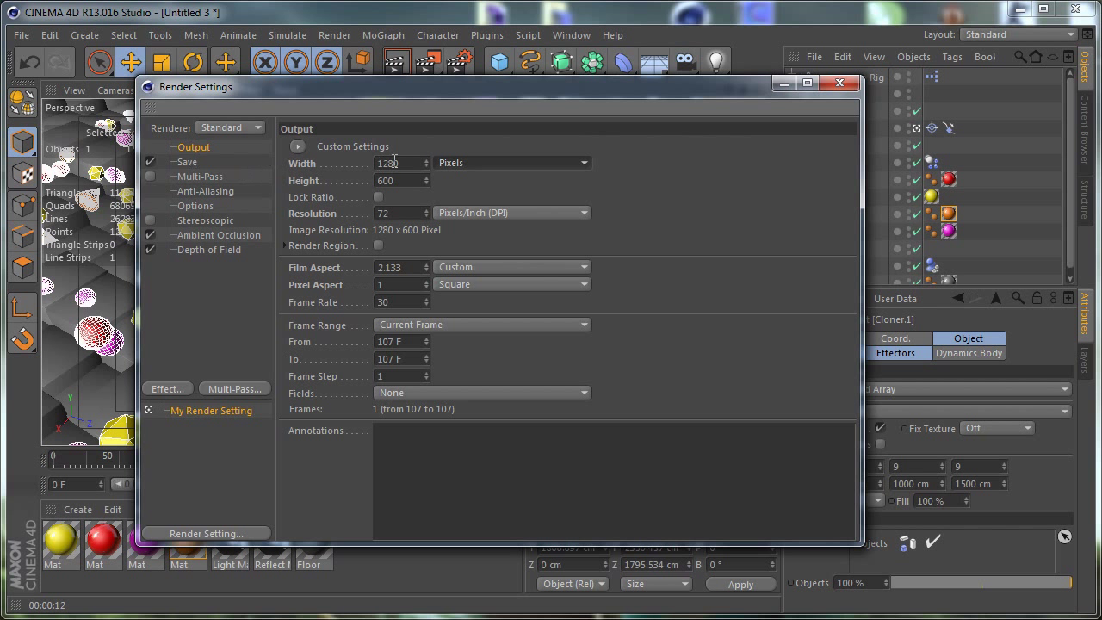
double_click(394, 161)
text(960)
key(Return)
key(Tab)
text(540)
key(Return)
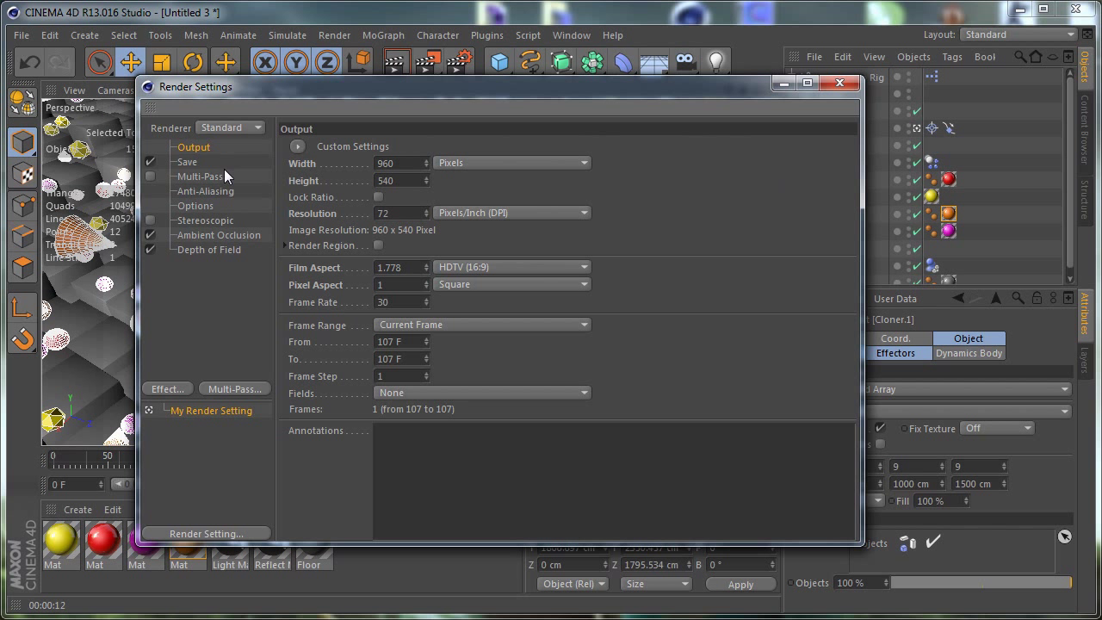
- Set the render's save format to JPEG with Include Sound off, and close the render settings
click(188, 162)
click(477, 194)
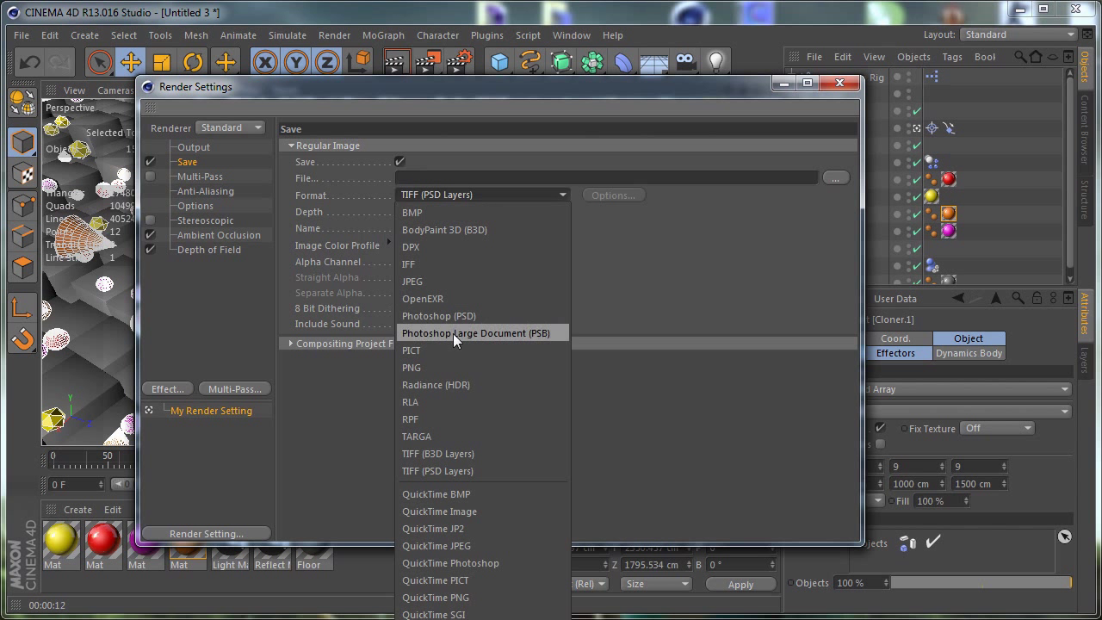
click(426, 282)
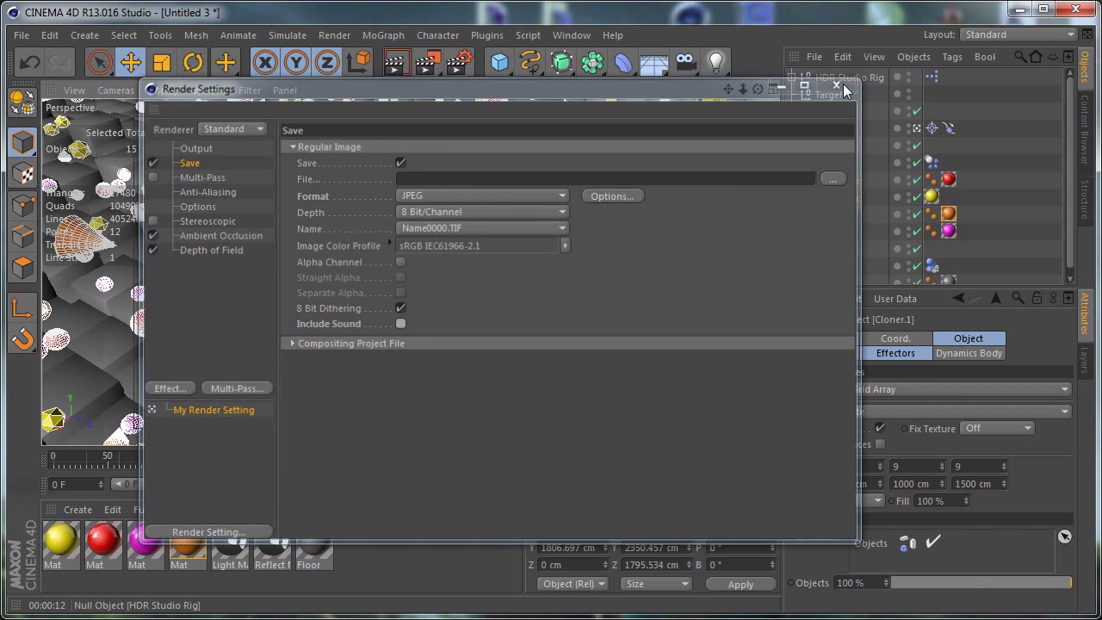
click(841, 83)
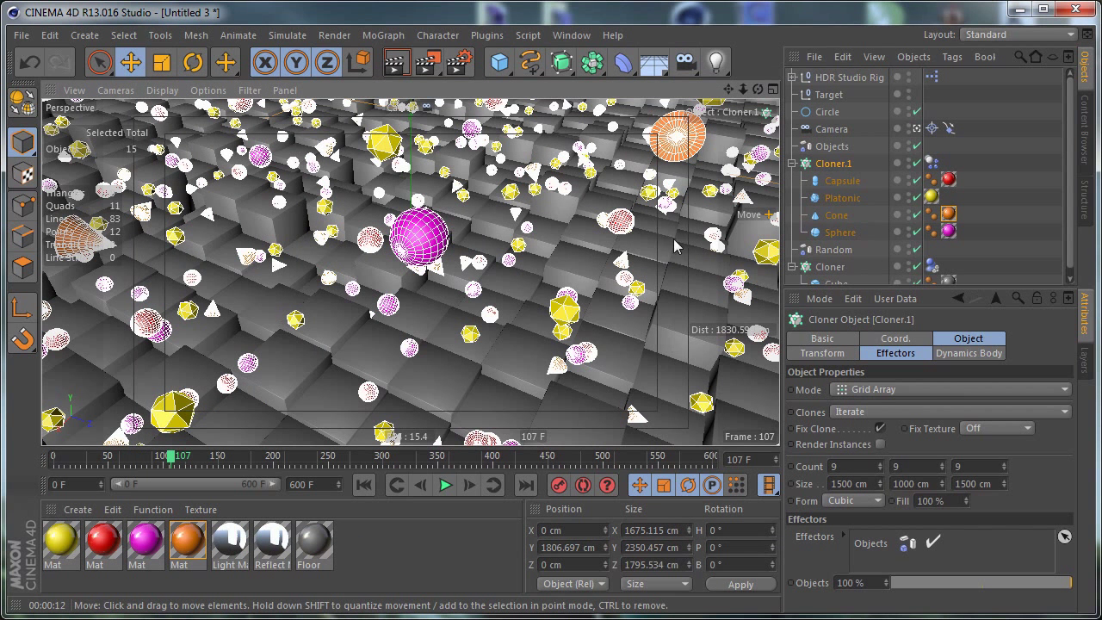
- Collapse the Cloner.1 and Cloner hierarchies and scrub the timeline to frame 171
click(791, 162)
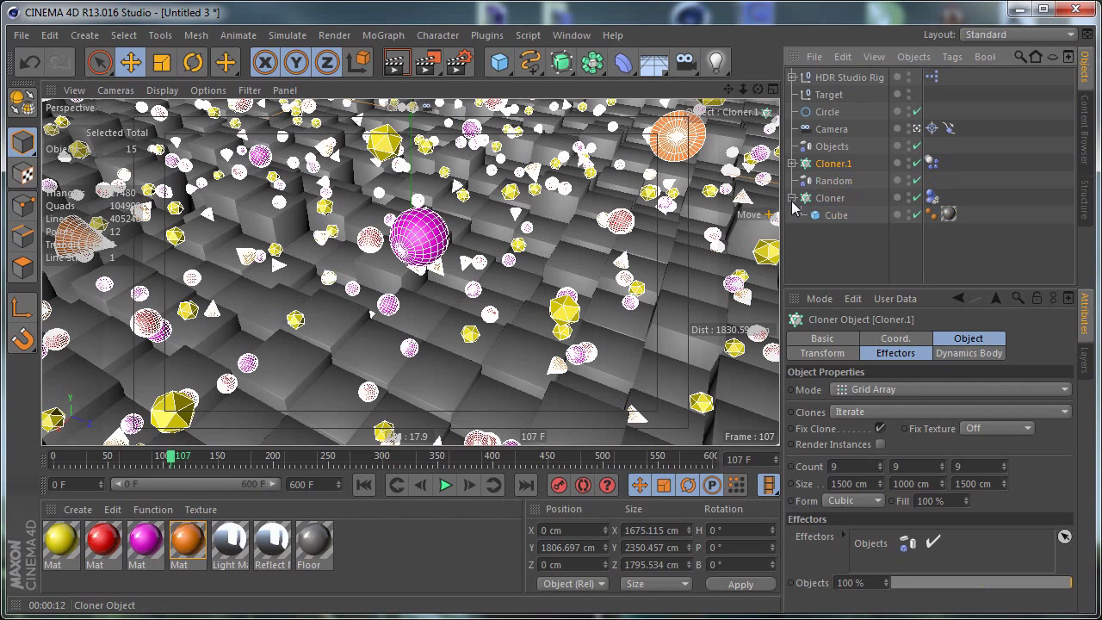
click(791, 198)
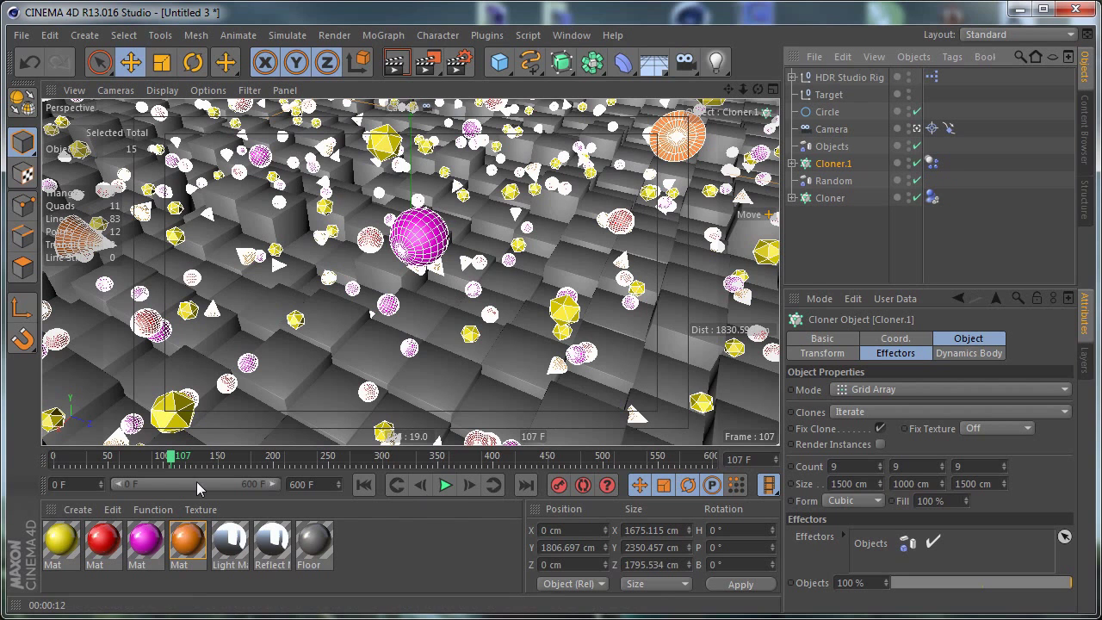
mouse_move(174, 461)
mouse_down()
mouse_move(379, 455)
mouse_move(57, 460)
mouse_move(241, 463)
mouse_up()
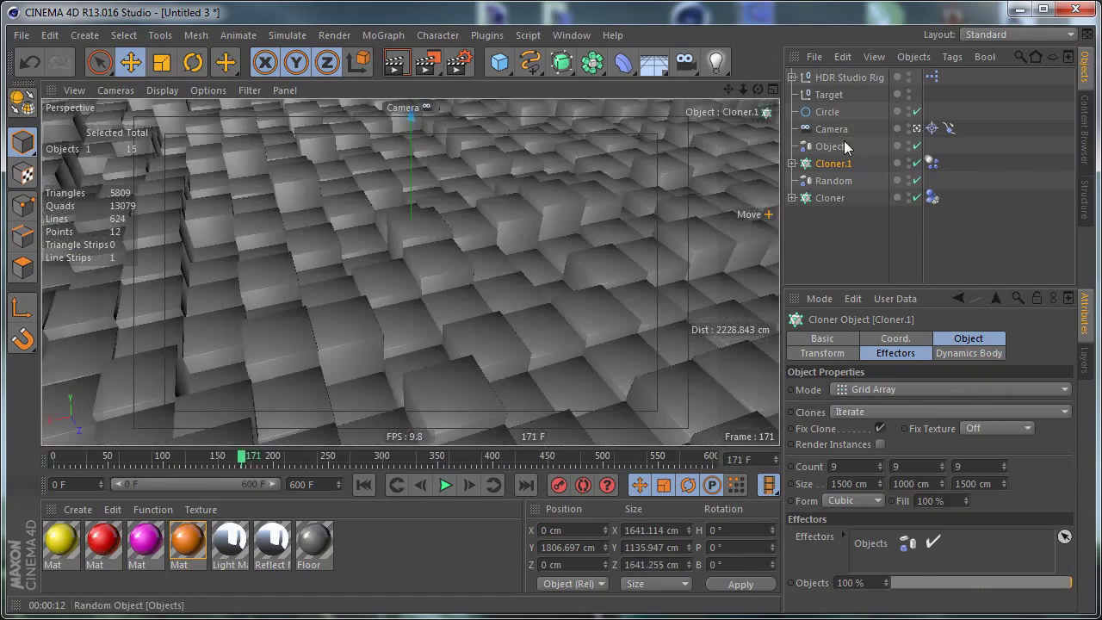
- Play the start of the animation and keyframe the Camera's focal length of 28 at frame 80
click(831, 130)
drag(222, 457, 34, 468)
click(445, 489)
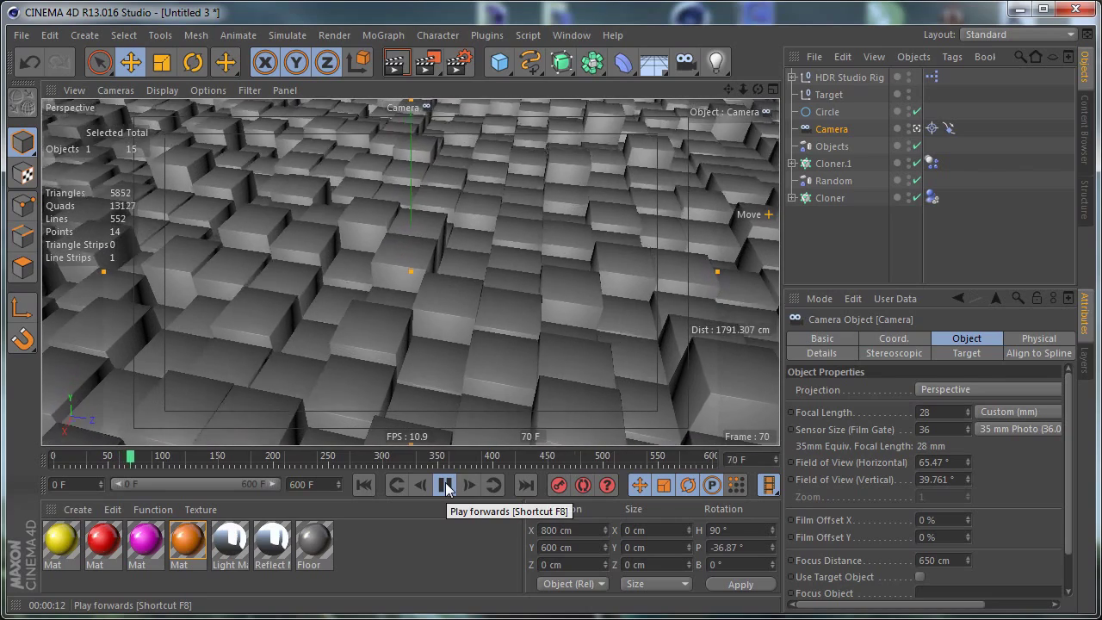
click(445, 486)
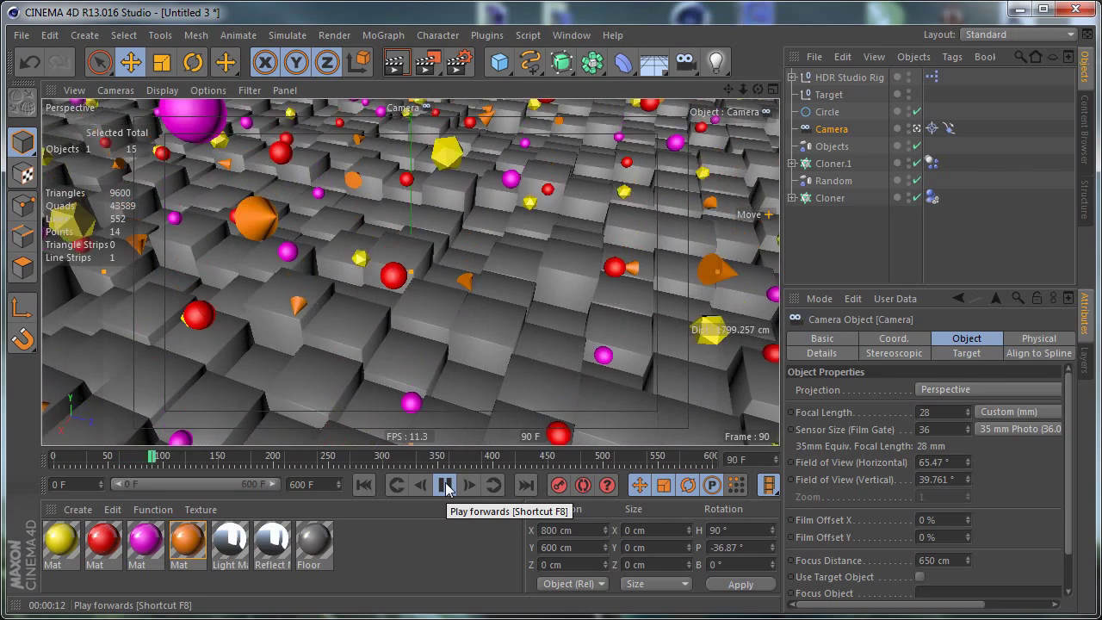
drag(154, 463, 143, 469)
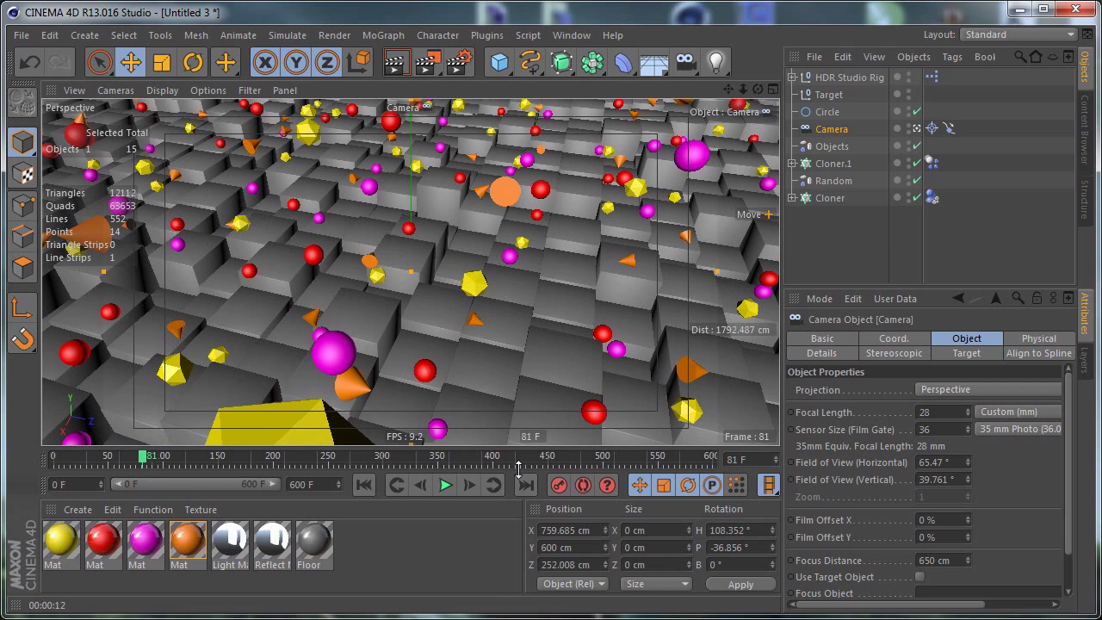
click(418, 486)
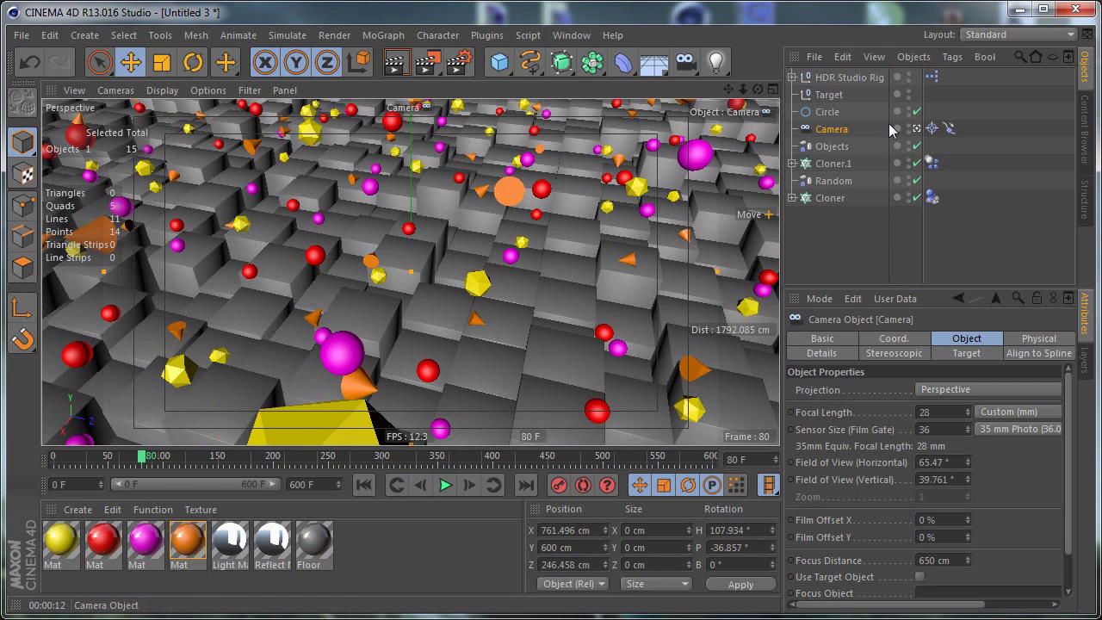
ctrl+click(790, 413)
- Set the Camera's focal length to 55 at frame 90 and keyframe it
drag(143, 462, 153, 458)
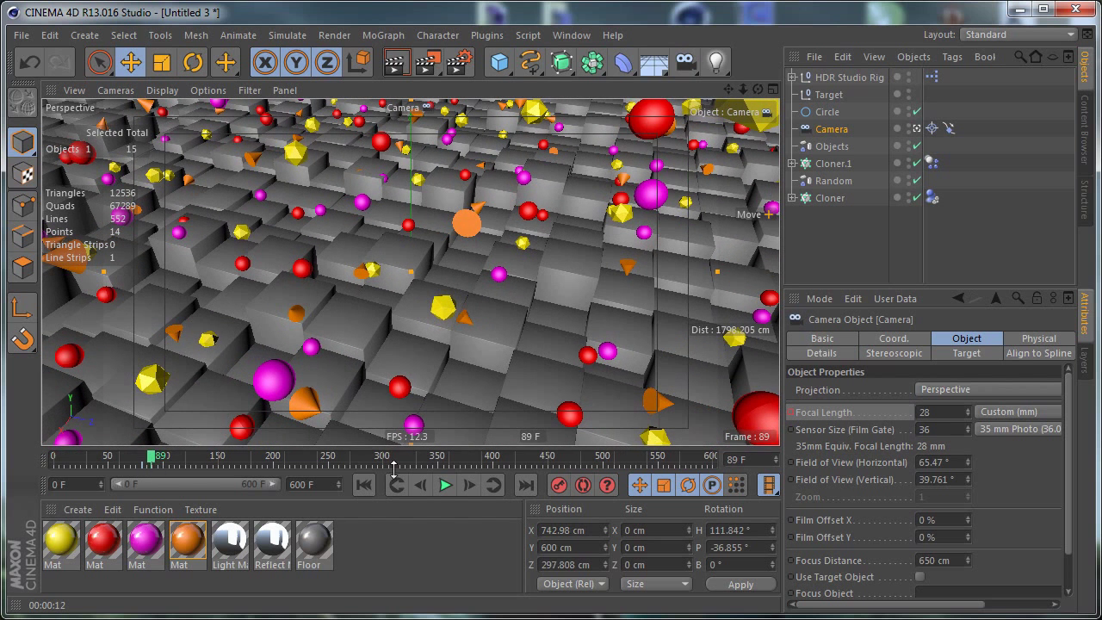
click(470, 484)
double_click(936, 415)
text(36)
key(Return)
drag(951, 412, 678, 422)
text(50)
key(Return)
ctrl+click(790, 412)
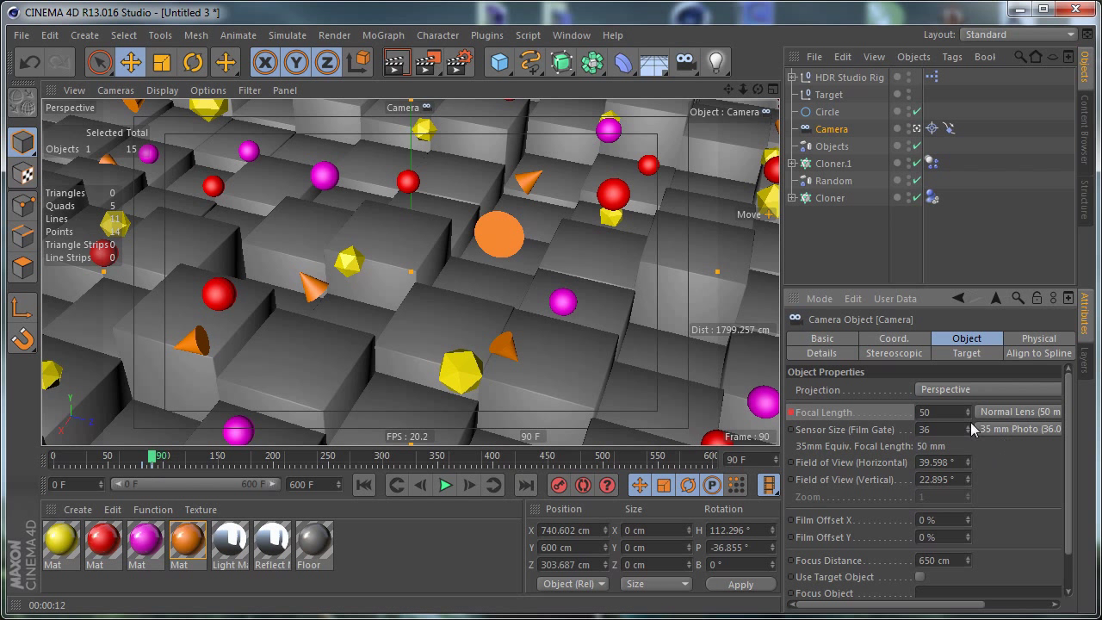
text(5)
key(Return)
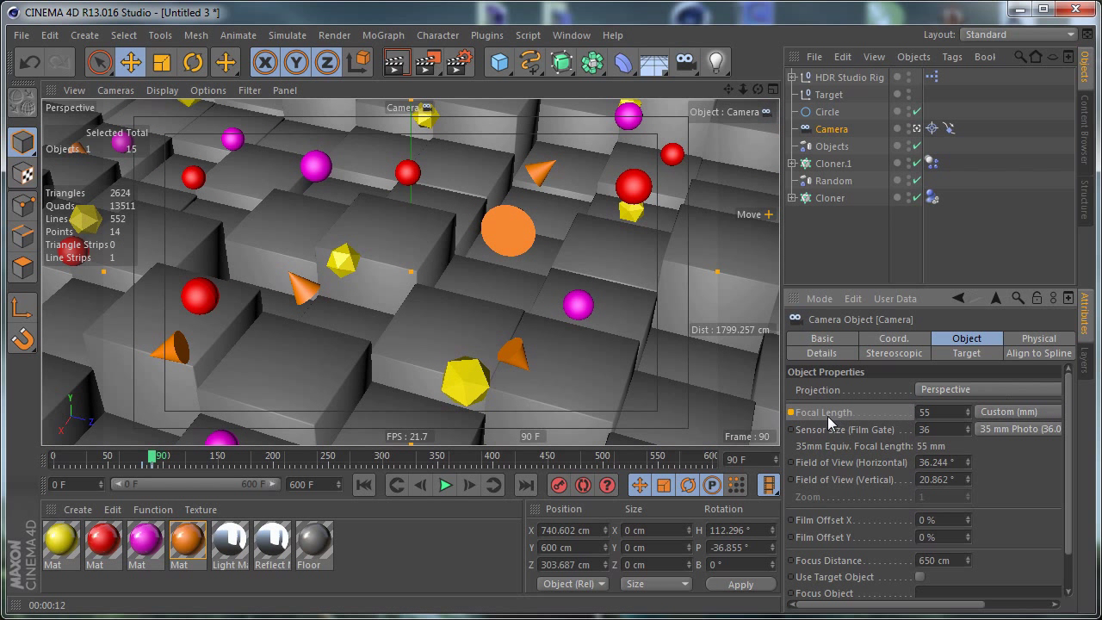
- Set the Camera's focal length to 50 at frame 94 and keyframe it
click(468, 485)
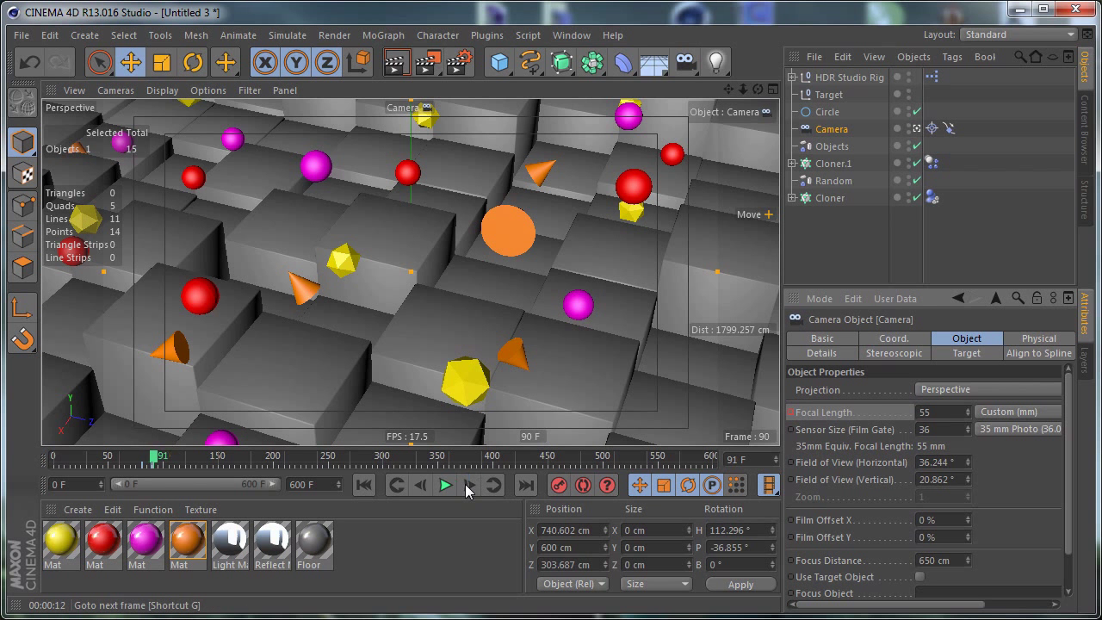
click(468, 484)
click(468, 485)
click(469, 485)
drag(945, 410, 630, 423)
text(50)
key(Return)
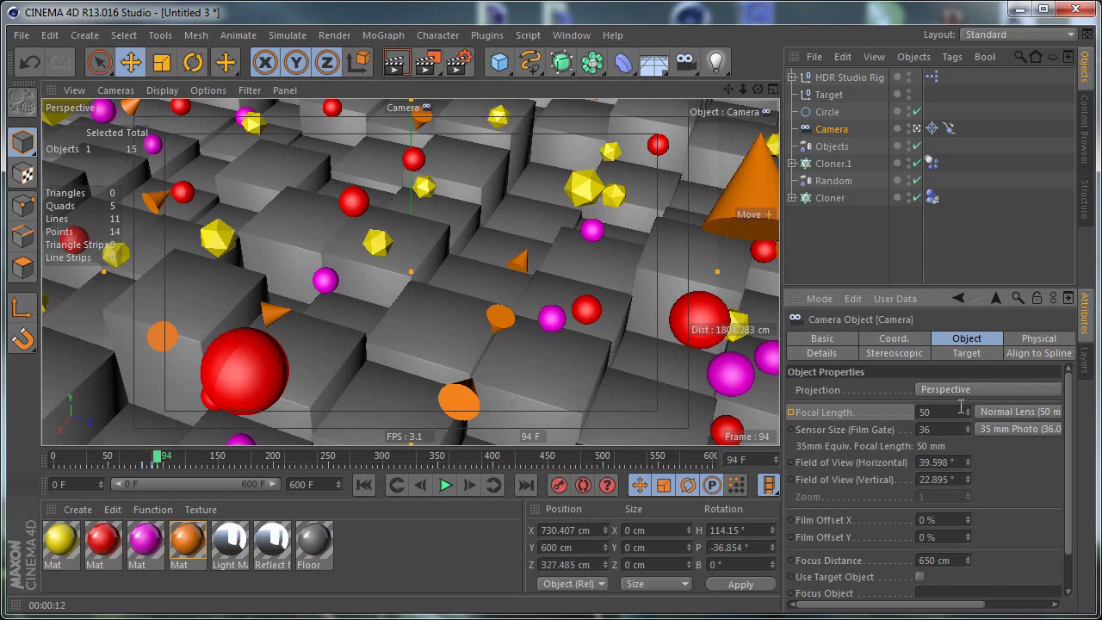
click(790, 412)
- Keyframe the Camera's focal length at 50 on frame 200 and at 26 on frame 210
drag(160, 462, 274, 464)
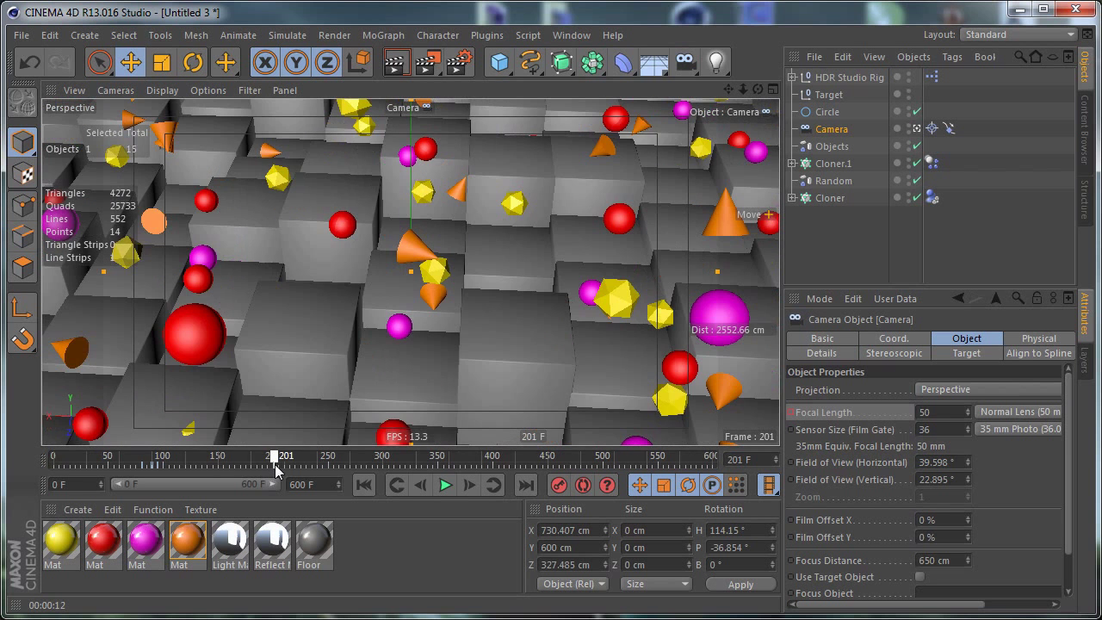
click(419, 485)
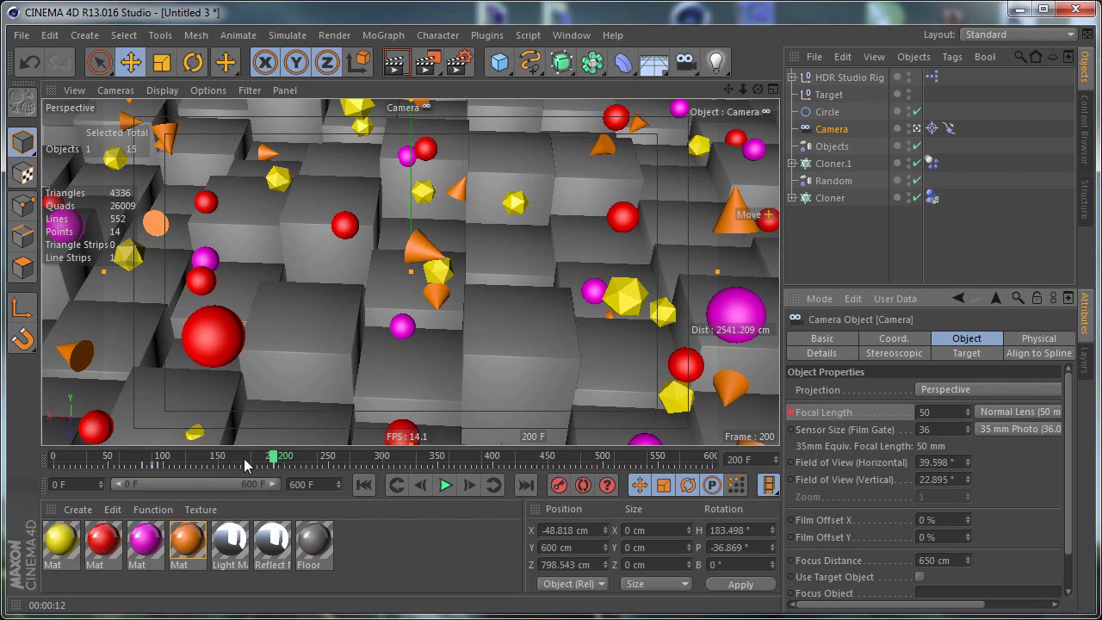
drag(274, 460, 291, 459)
click(420, 484)
click(420, 484)
click(420, 485)
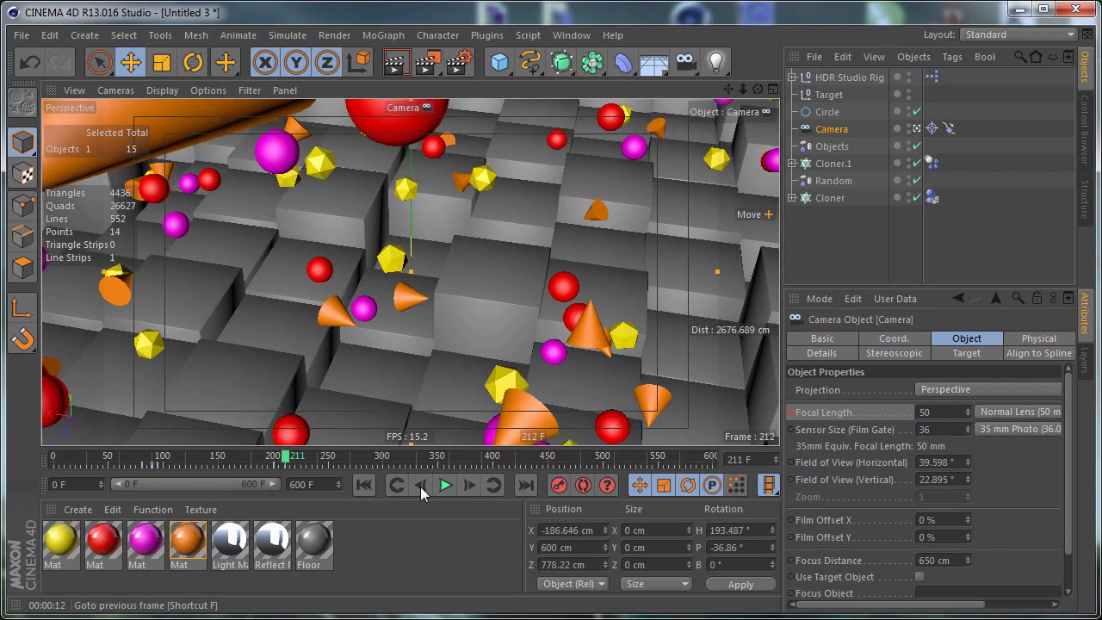
click(420, 484)
click(420, 485)
click(939, 414)
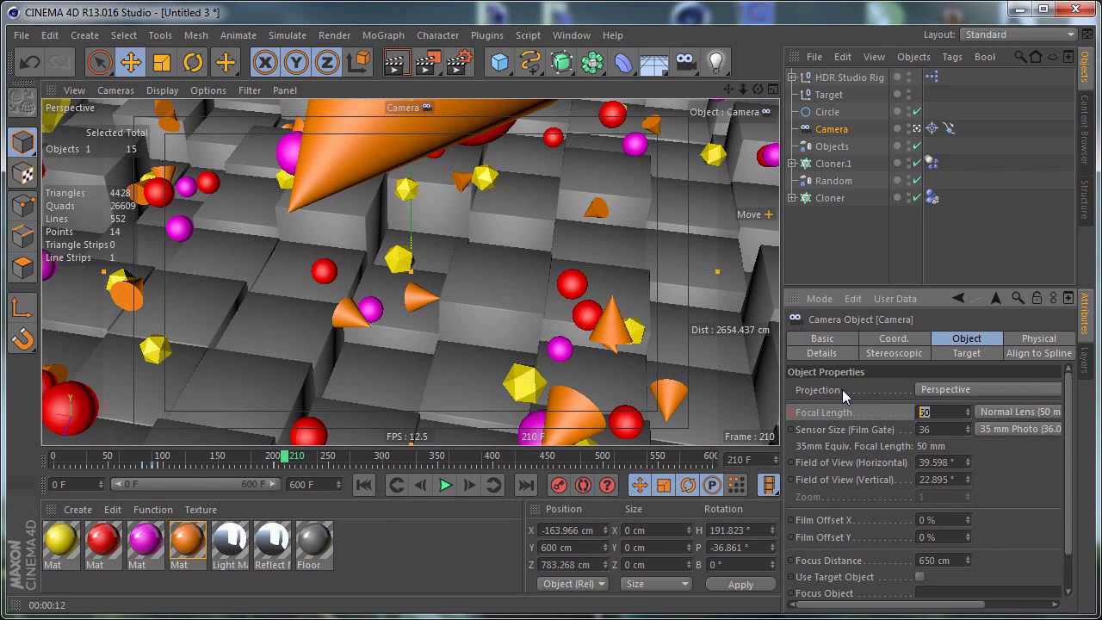
text(26)
key(Return)
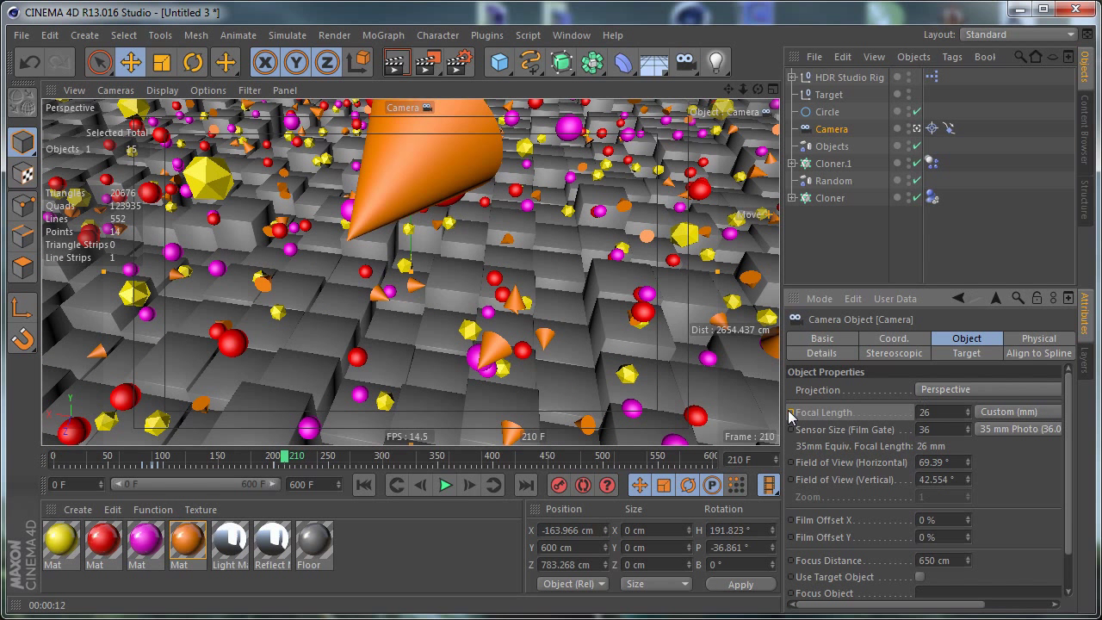
- Set the Camera's focal length to 28 at frame 213 and keyframe it
click(467, 484)
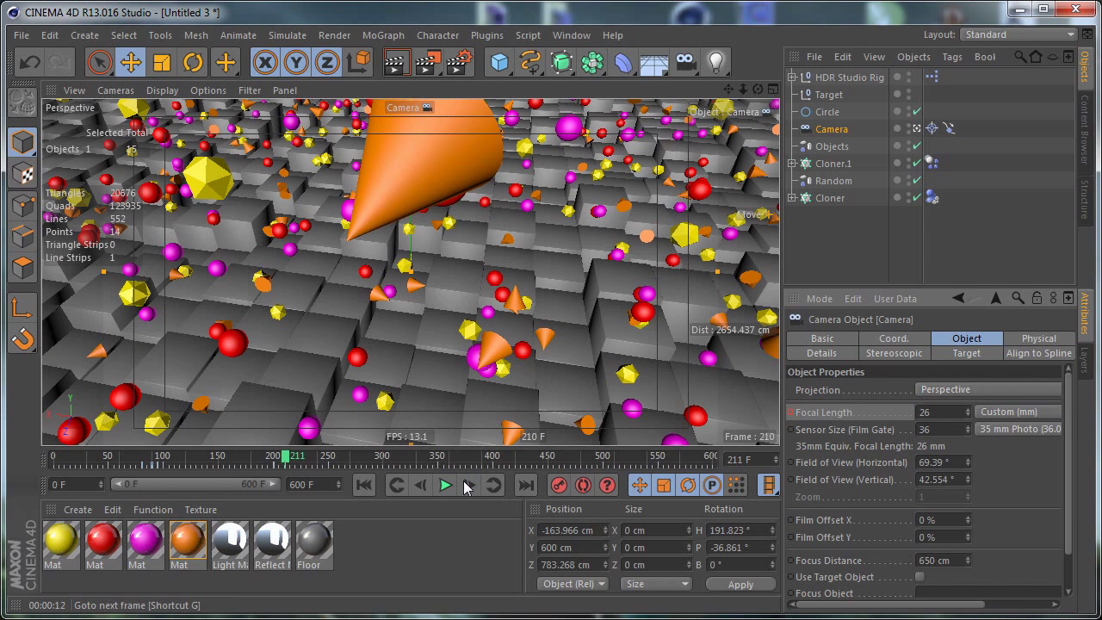
click(467, 484)
click(467, 483)
drag(956, 412, 895, 417)
text(2)
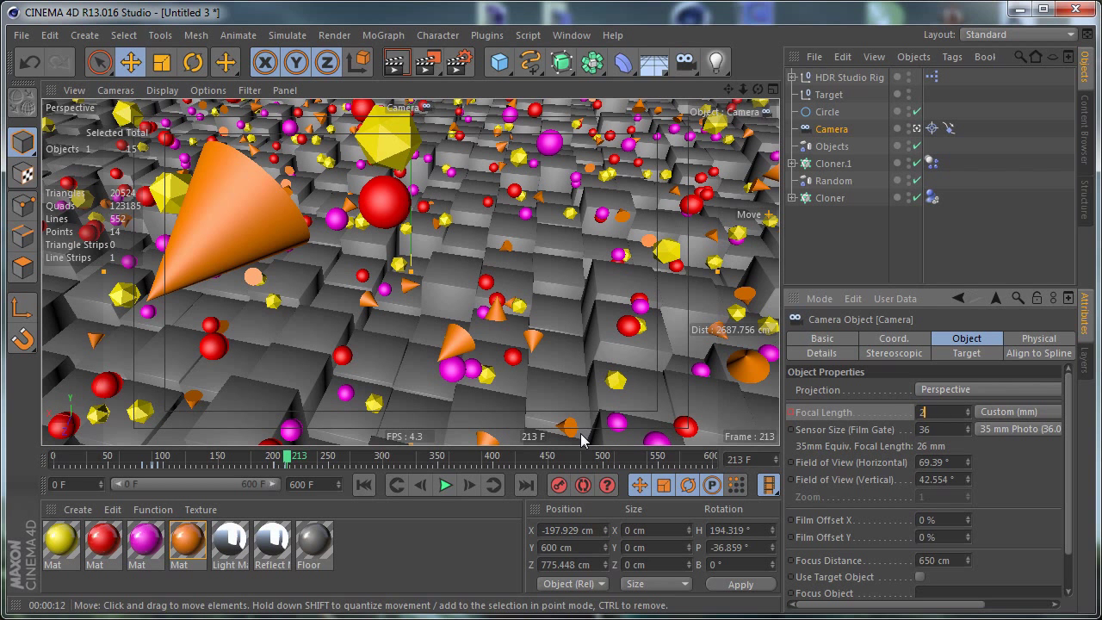
text(8)
key(Return)
click(790, 413)
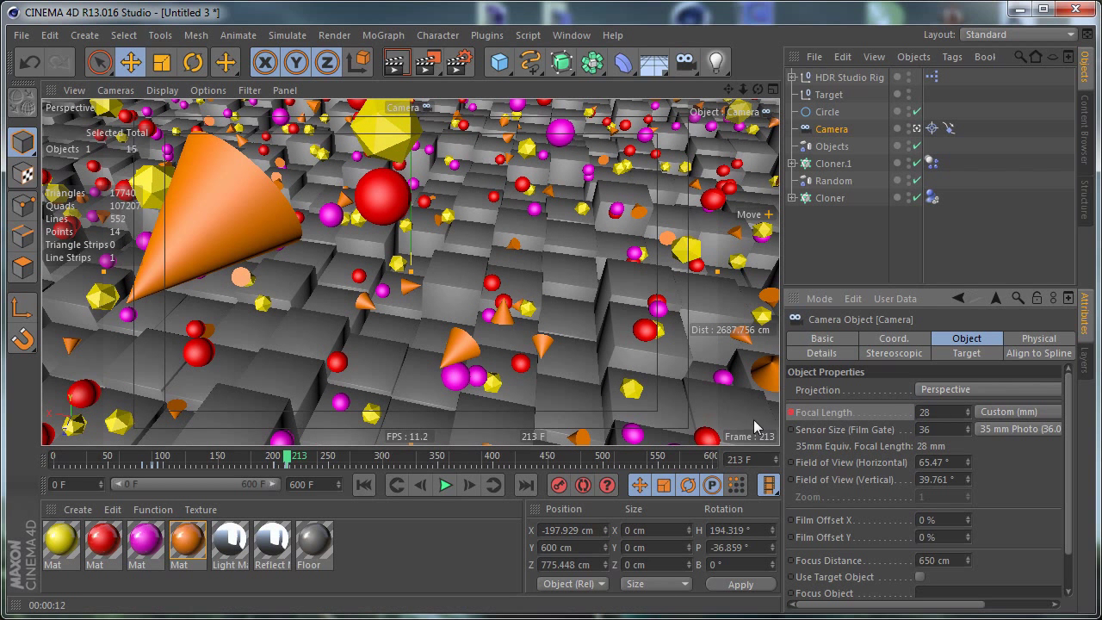
- Play the animation from the first frame to frame 110 and preview the render to check the camera zoom
click(361, 486)
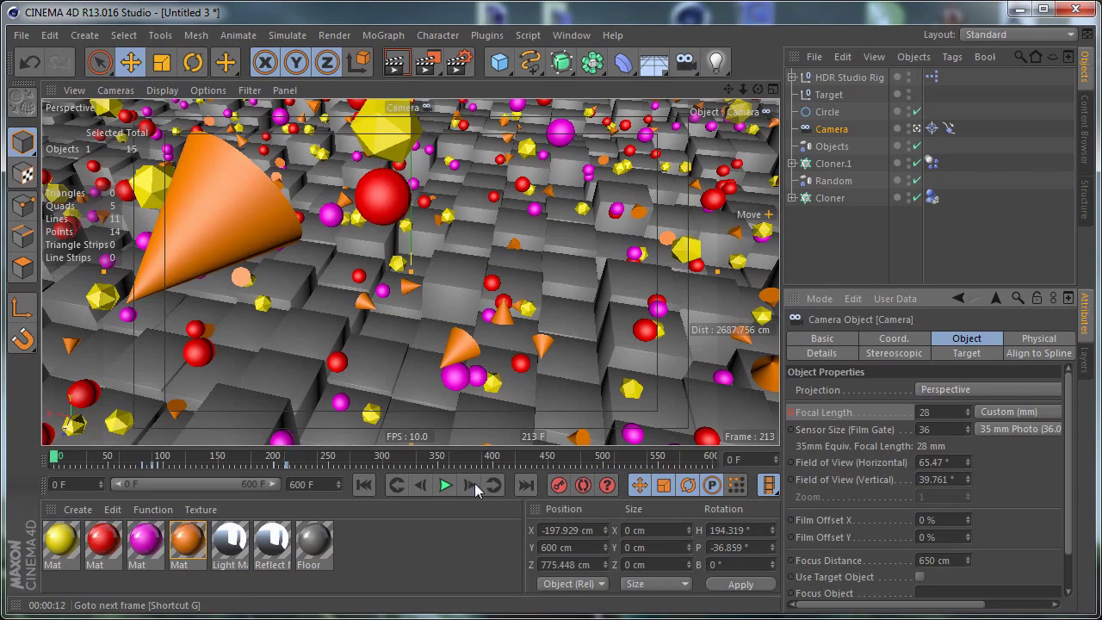
click(445, 486)
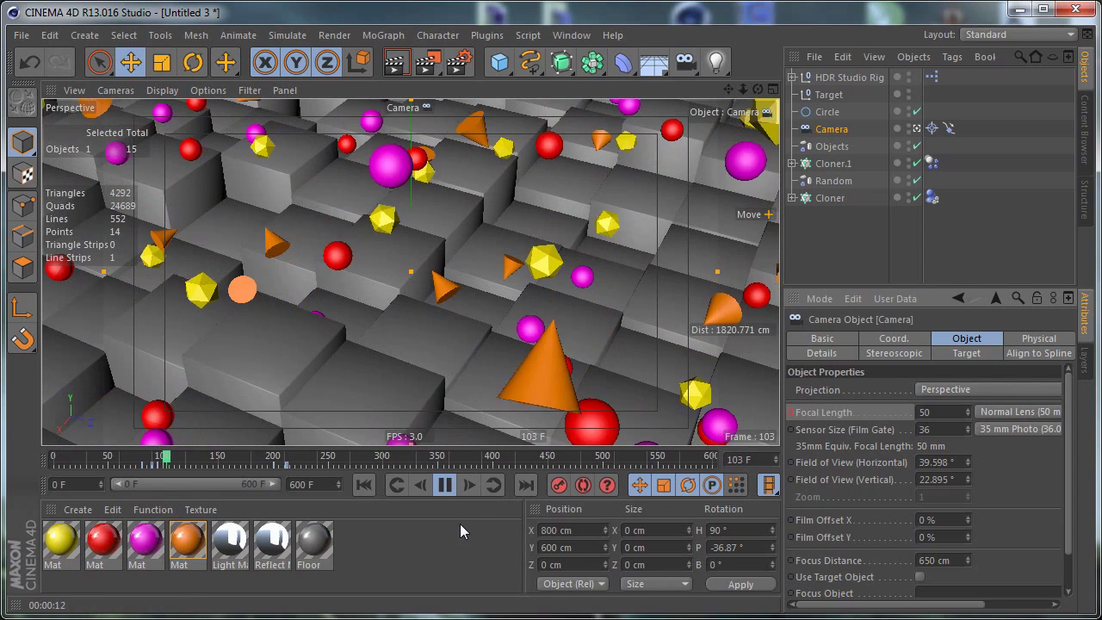
click(444, 486)
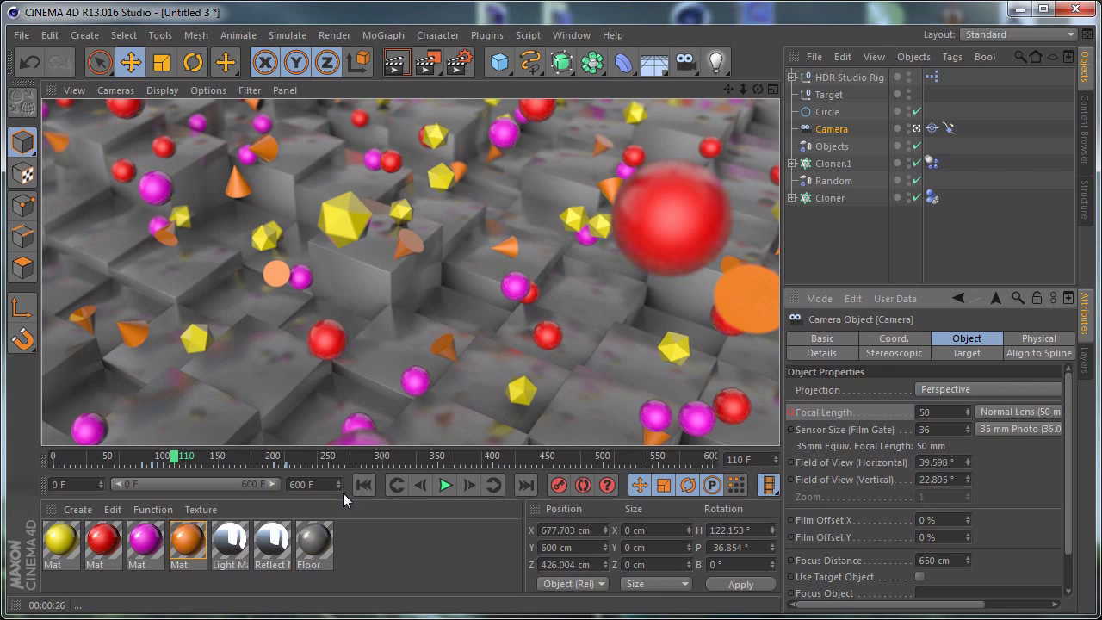
- Replay the opening frames of the animation from the start, stopping at frame 7
click(365, 484)
click(447, 485)
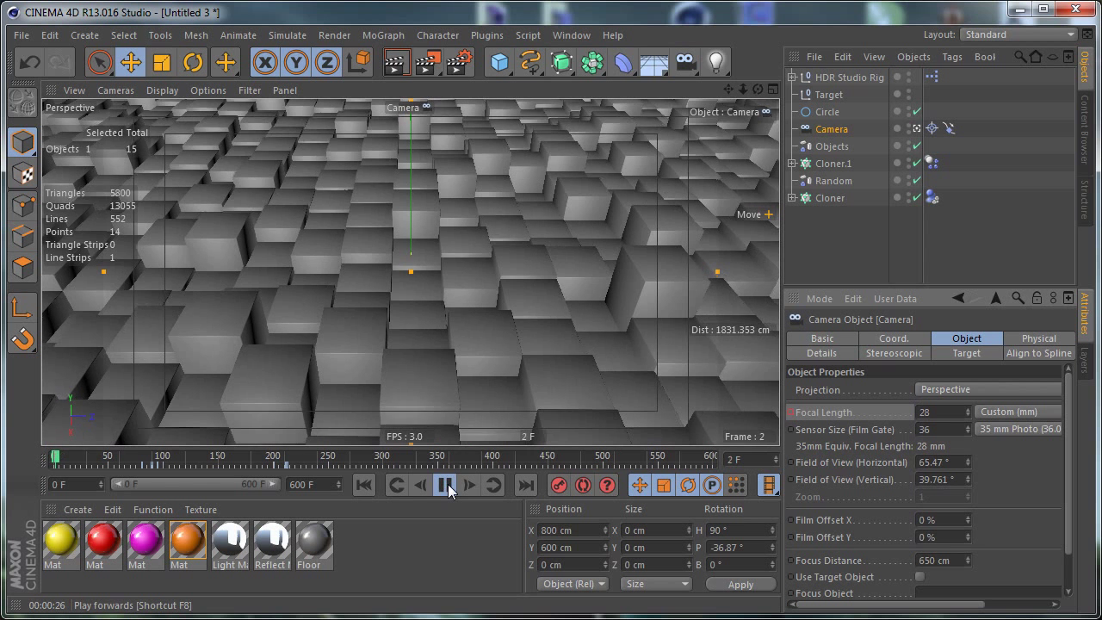
click(447, 485)
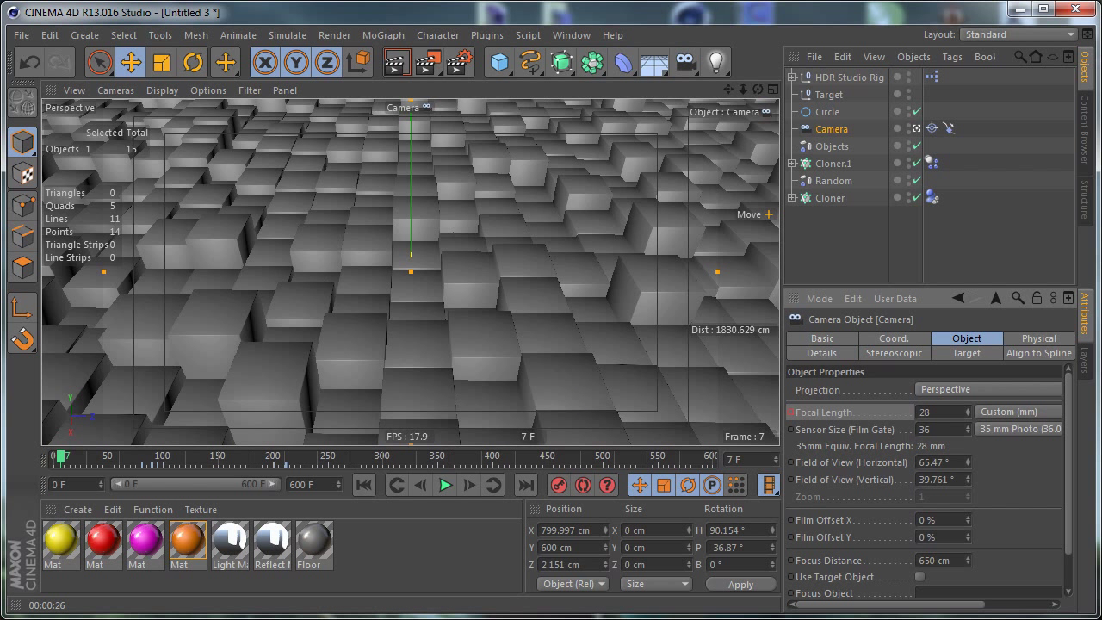
- Switch to After Effects, create a composition from the Cubes Floor[0000-0600].jpg sequence and scrub to 0:00:08:04
key(alt+Tab)
click(188, 250)
click(66, 227)
drag(107, 227, 61, 336)
drag(611, 396, 691, 391)
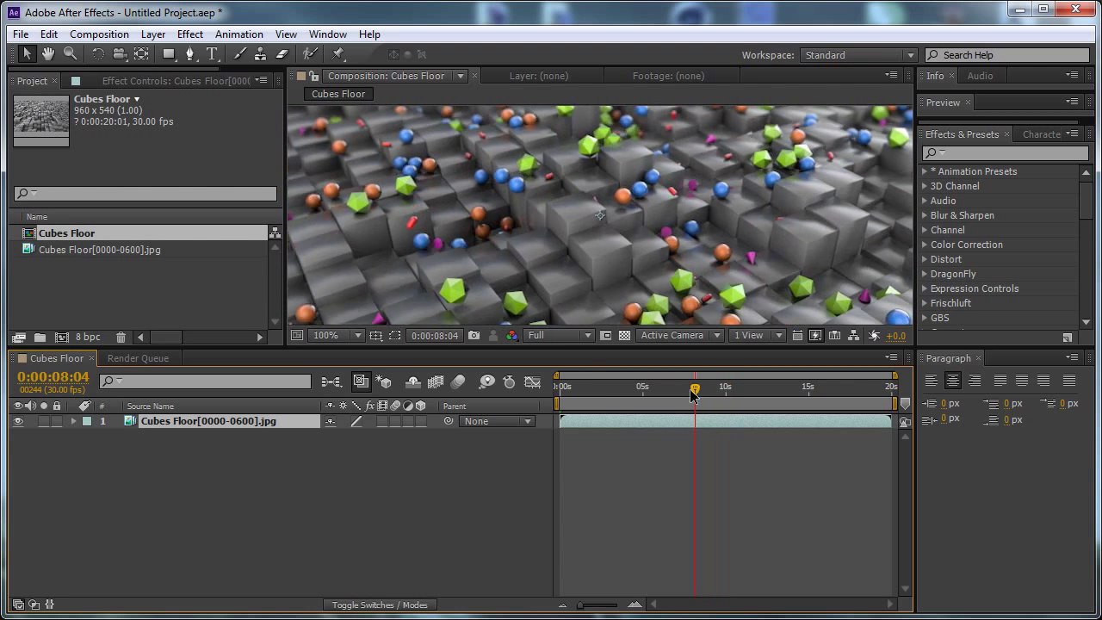
- Apply the Curves effect to the Cubes Floor[0000-0600].jpg layer, leaving the RGB channel active
drag(602, 348, 603, 414)
scroll(572, 264, down, 2)
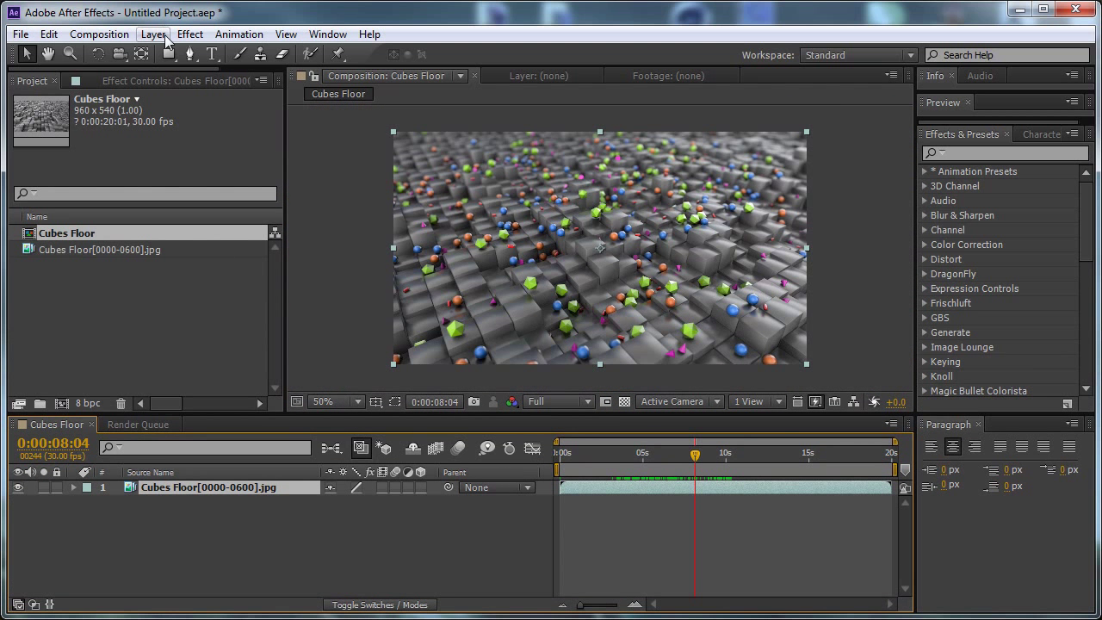
click(189, 34)
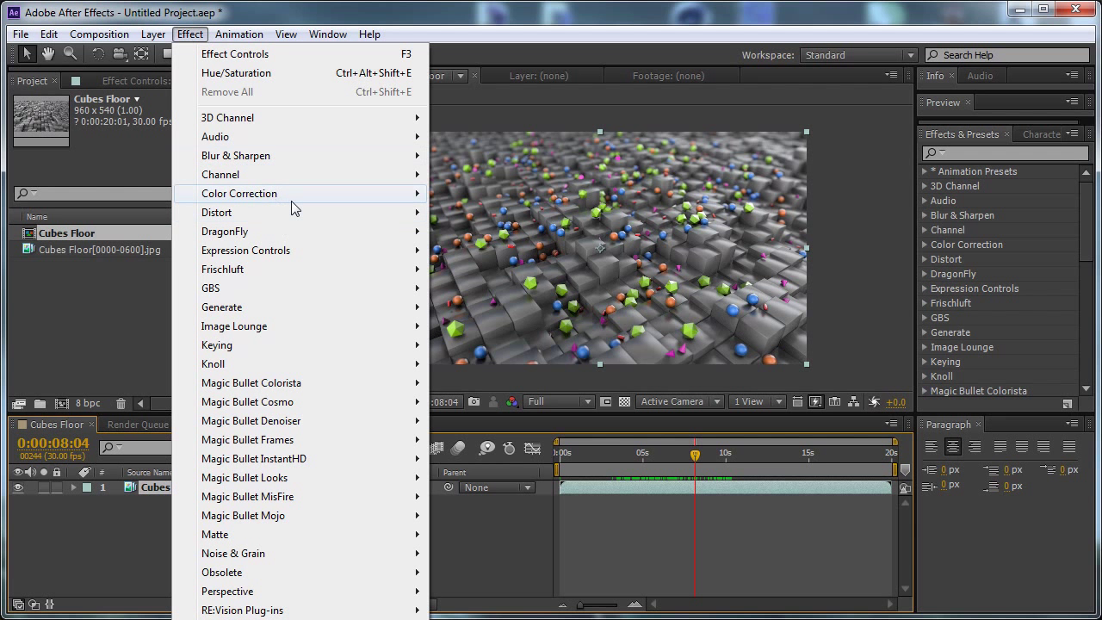
mouse_move(362, 196)
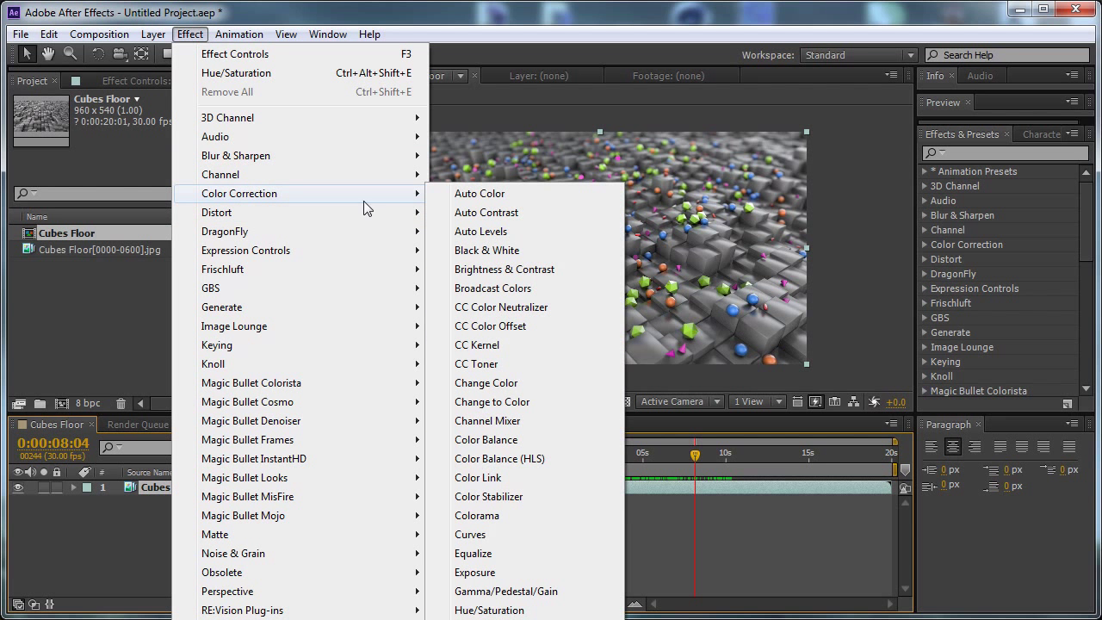
click(471, 534)
click(179, 144)
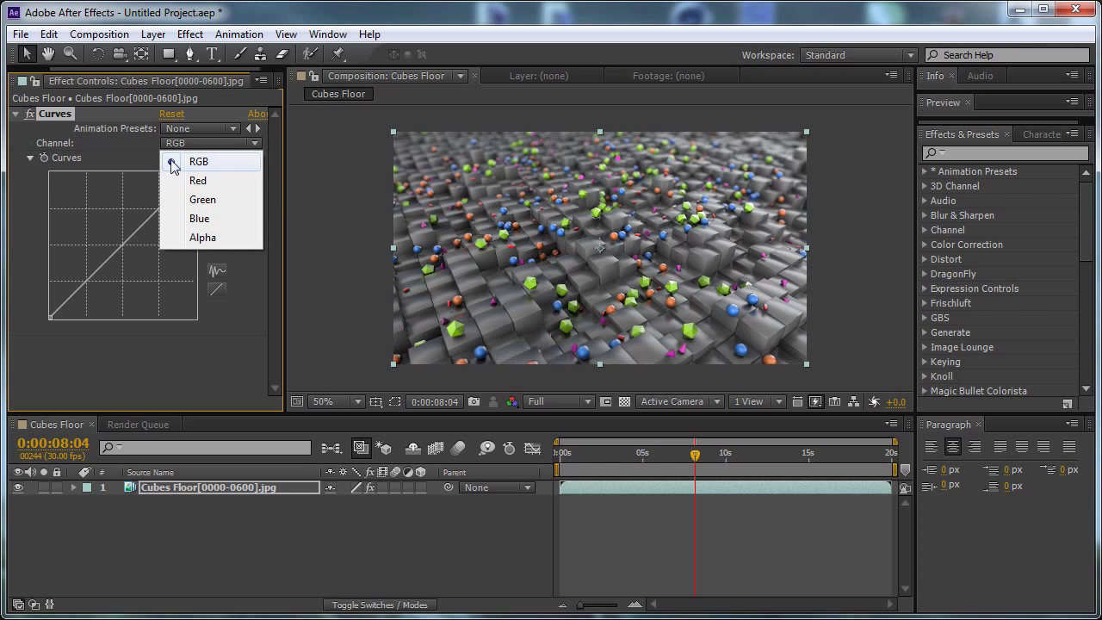
click(121, 158)
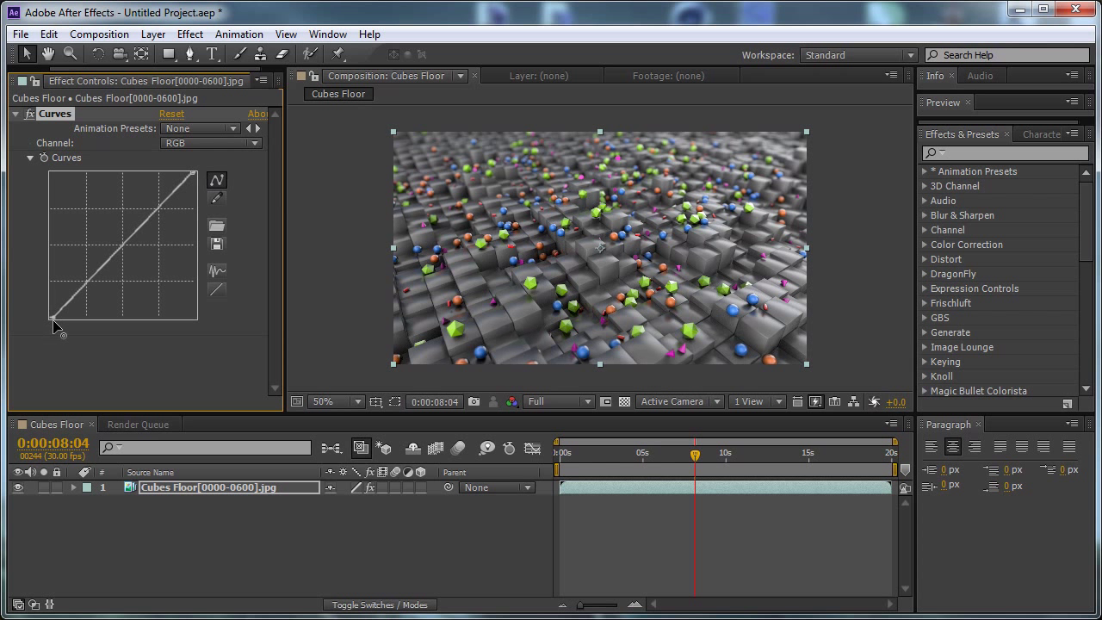
- Lift the shadows of the Blue channel curve slightly and pin its midtones and upper range near the diagonal
click(203, 143)
click(216, 220)
drag(82, 282, 79, 280)
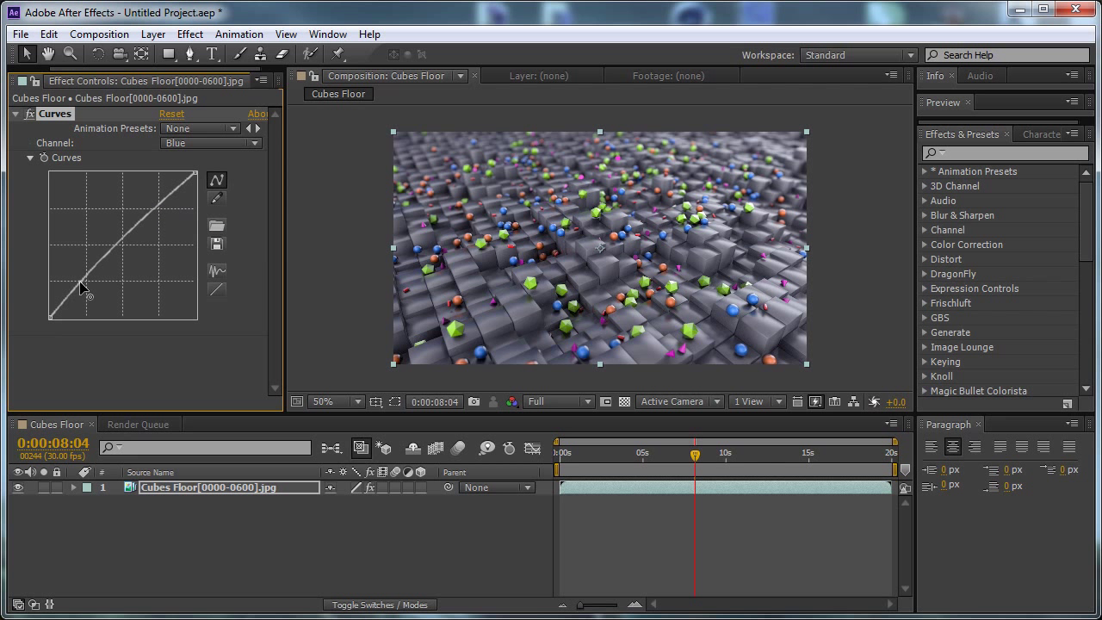
drag(153, 213, 122, 249)
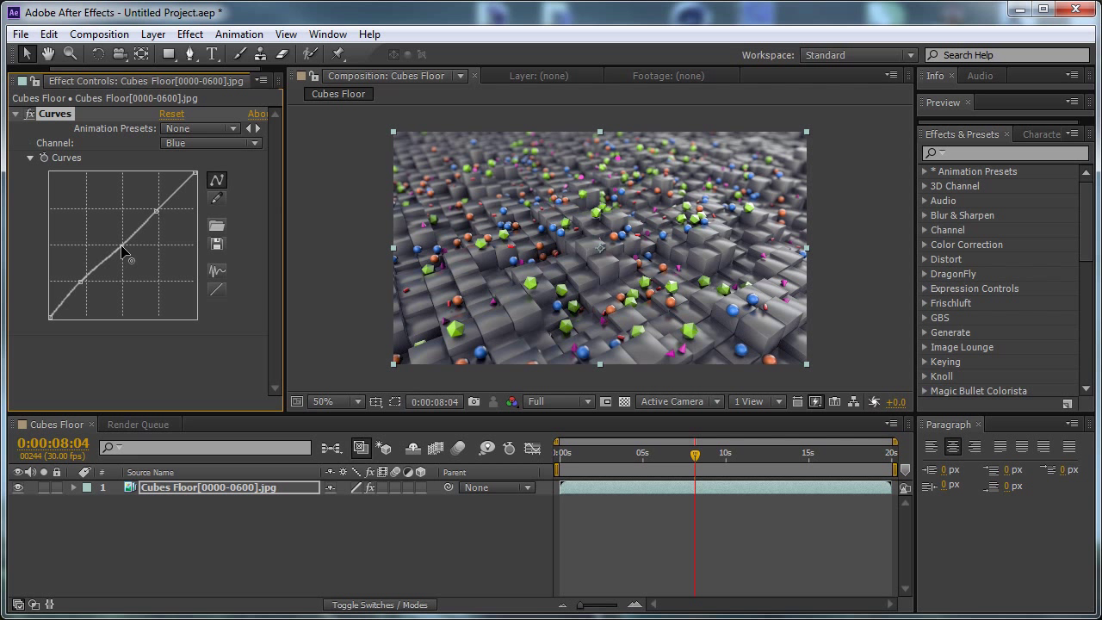
- Raise the highlights of the Green channel curve slightly and anchor its shadows back on the diagonal
click(215, 128)
click(198, 146)
click(215, 143)
click(202, 200)
mouse_move(180, 185)
mouse_down()
mouse_move(179, 207)
mouse_move(169, 192)
mouse_up()
drag(98, 263, 93, 276)
- Raise the highlights of the Red channel curve and pull its shadows back toward the diagonal
click(196, 144)
click(207, 178)
drag(163, 203, 161, 200)
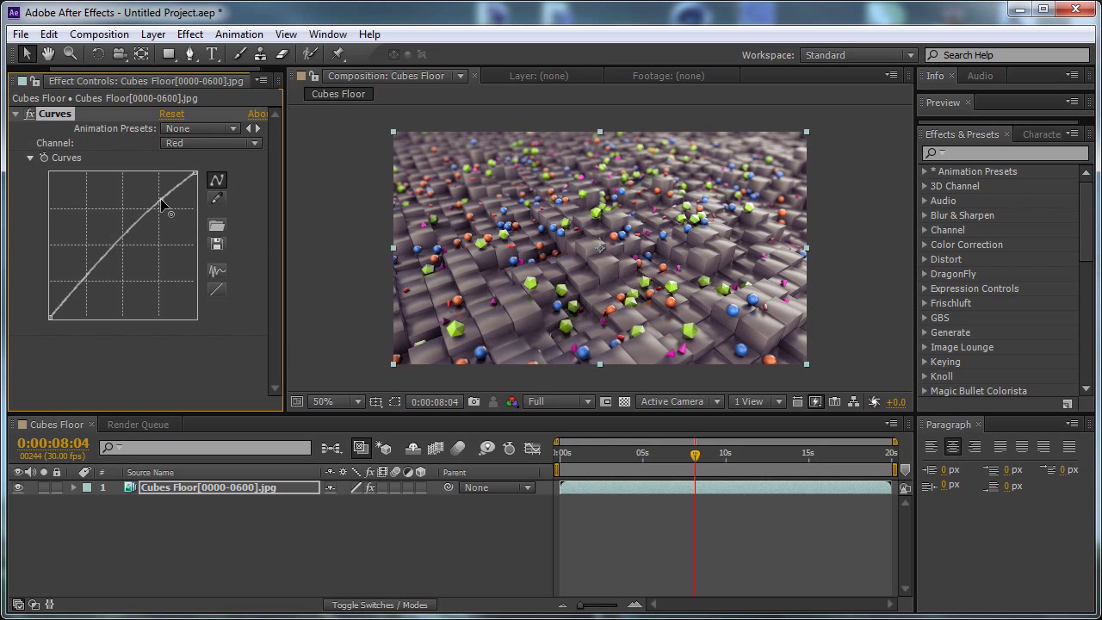
drag(117, 246, 82, 284)
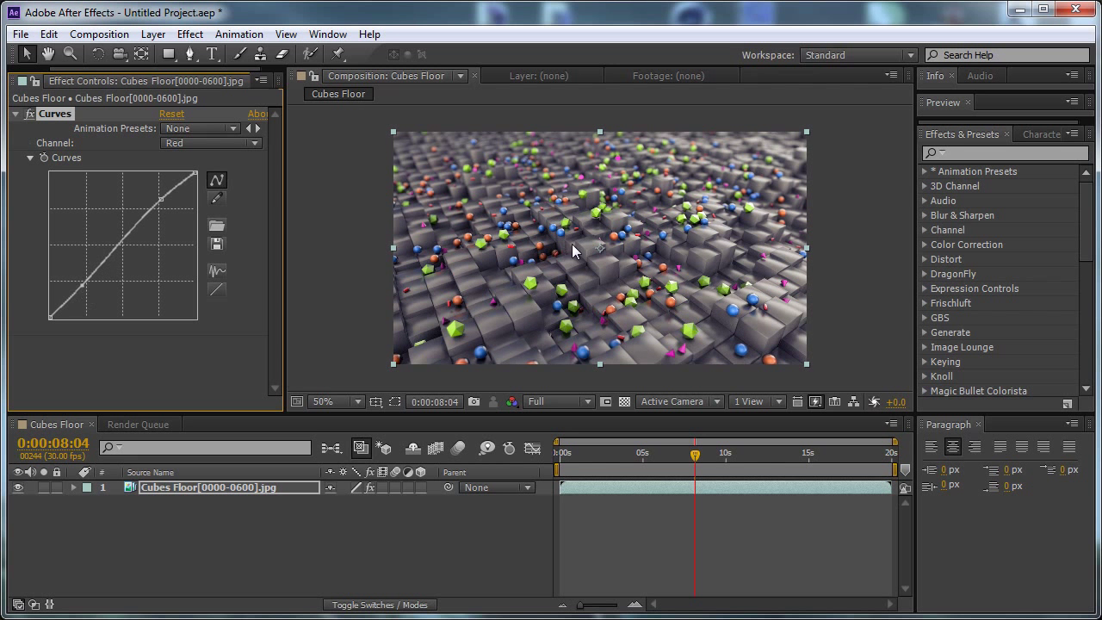
scroll(573, 238, up, 2)
scroll(574, 238, down, 2)
- Create a dark blue solid (162432) and resize it to the composition size
click(433, 543)
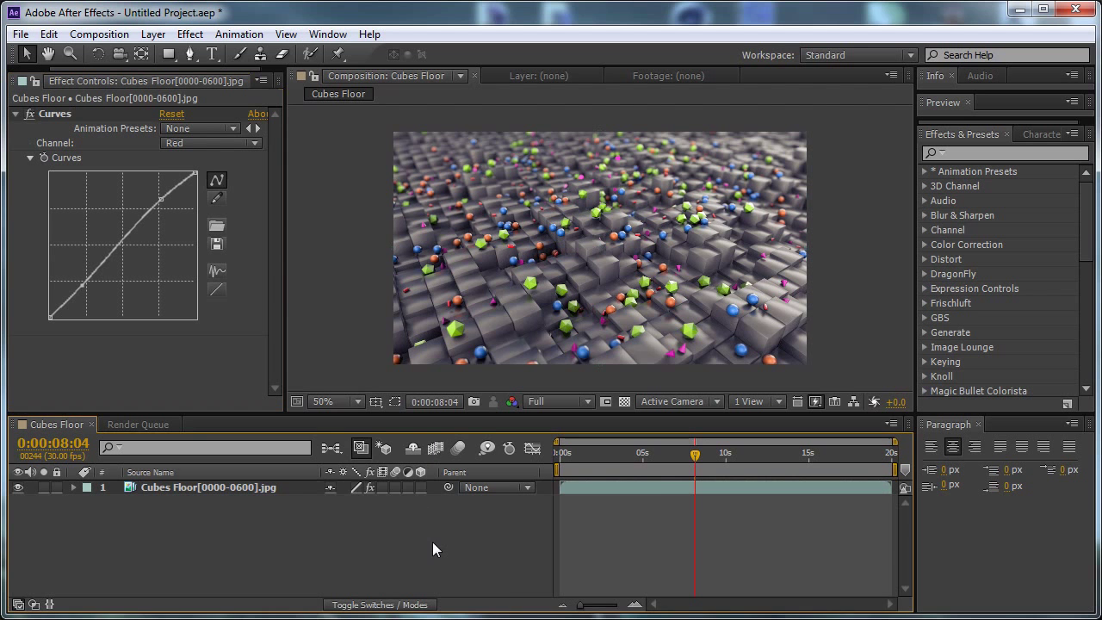
key(ctrl+y)
click(492, 535)
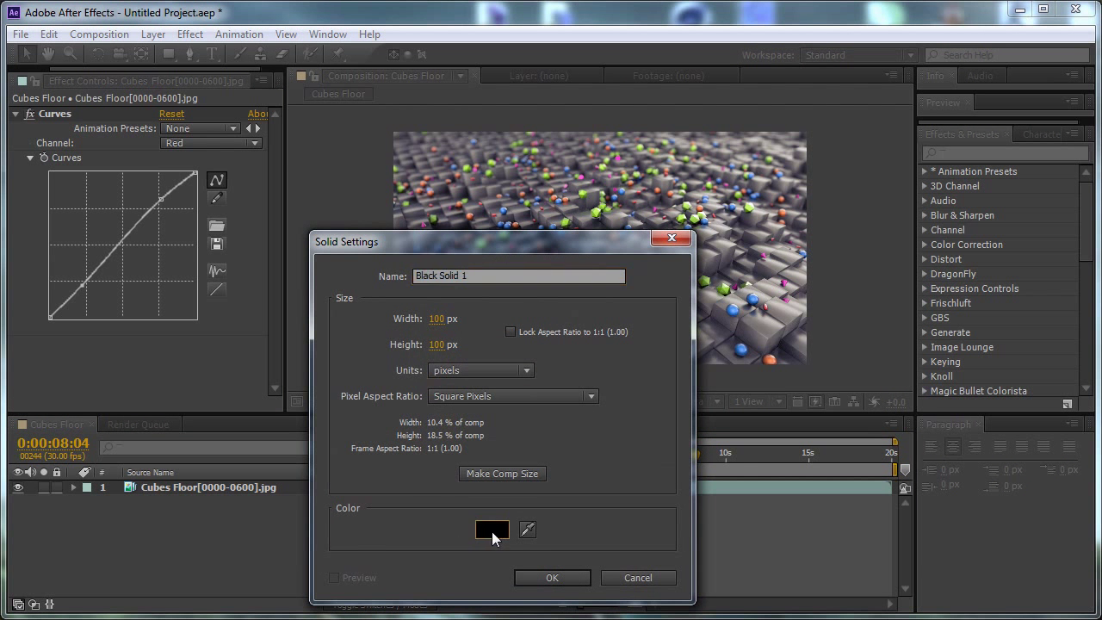
drag(534, 414, 549, 410)
drag(455, 474, 418, 494)
click(673, 321)
click(552, 578)
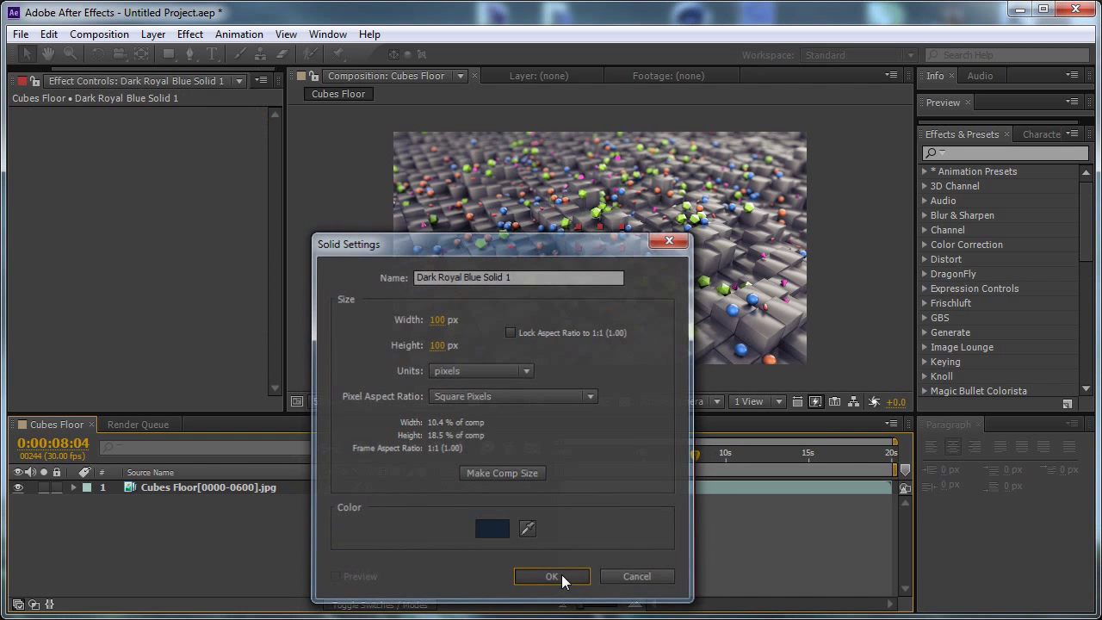
key(ctrl+shift+y)
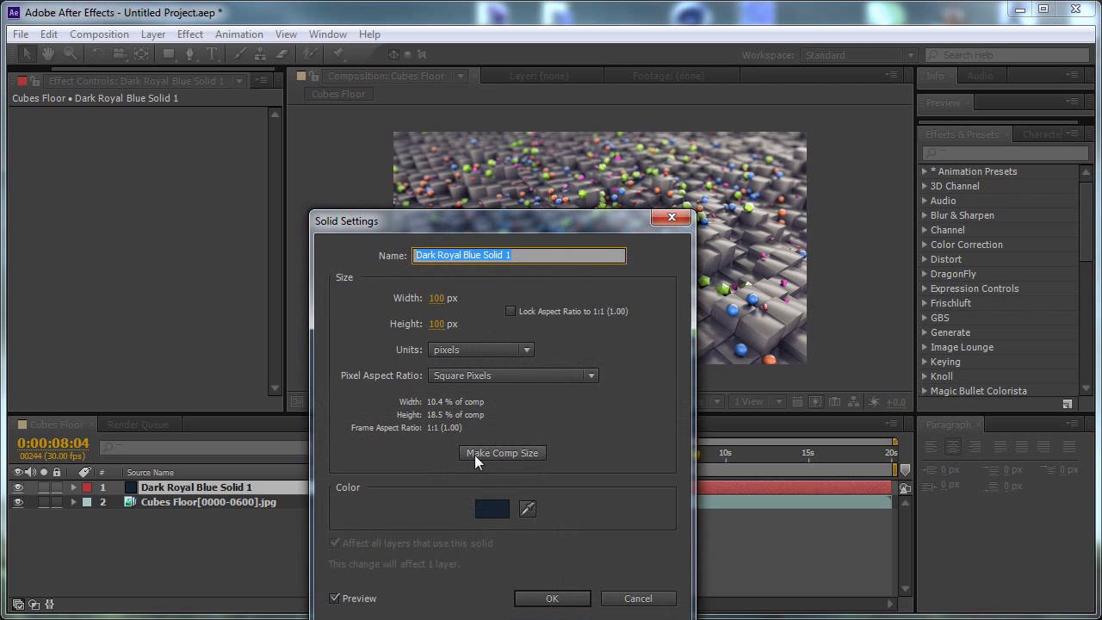
click(478, 454)
click(540, 596)
- Add a full-size elliptical mask to the dark blue solid and set the mask mode to Subtract
drag(168, 54, 202, 93)
double_click(168, 53)
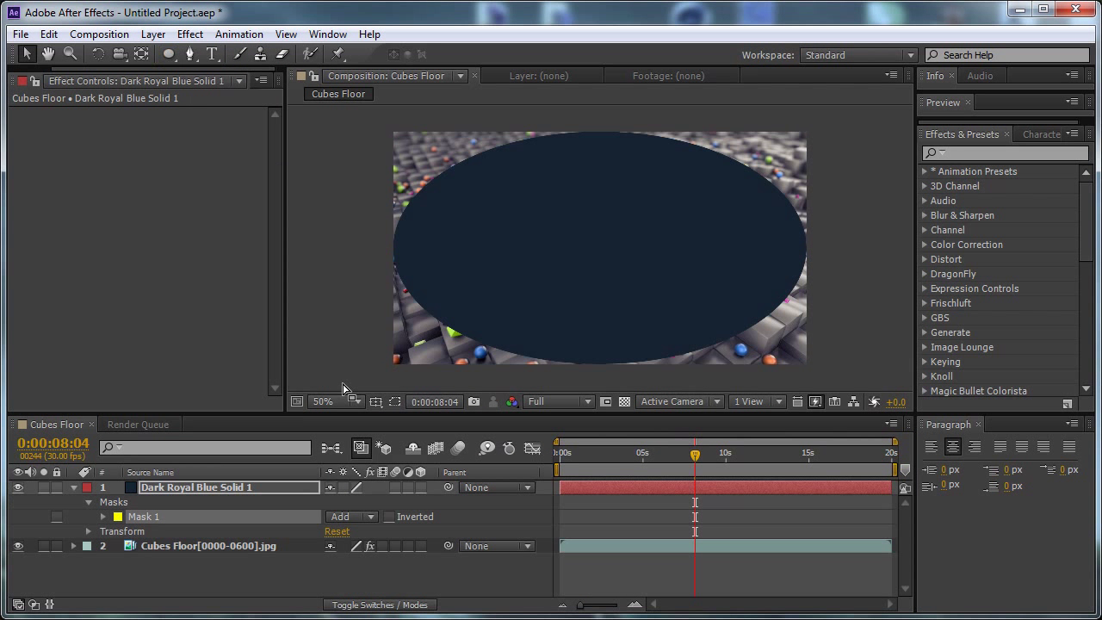
key(m)
key(m)
click(363, 502)
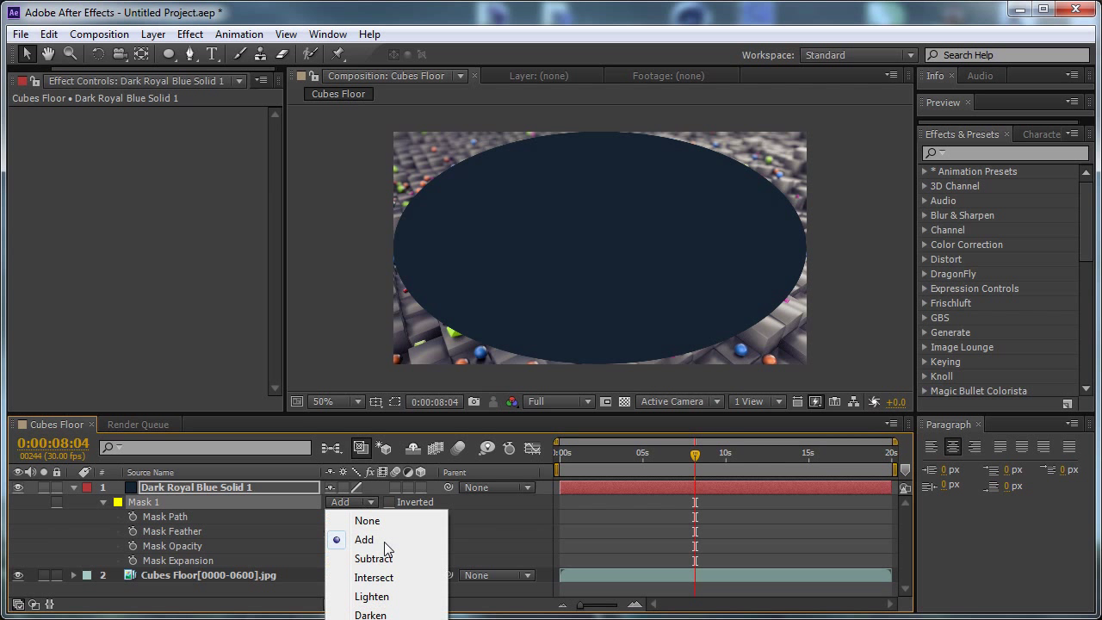
click(395, 556)
- Set the mask feather of the dark blue solid to 300 pixels
click(365, 531)
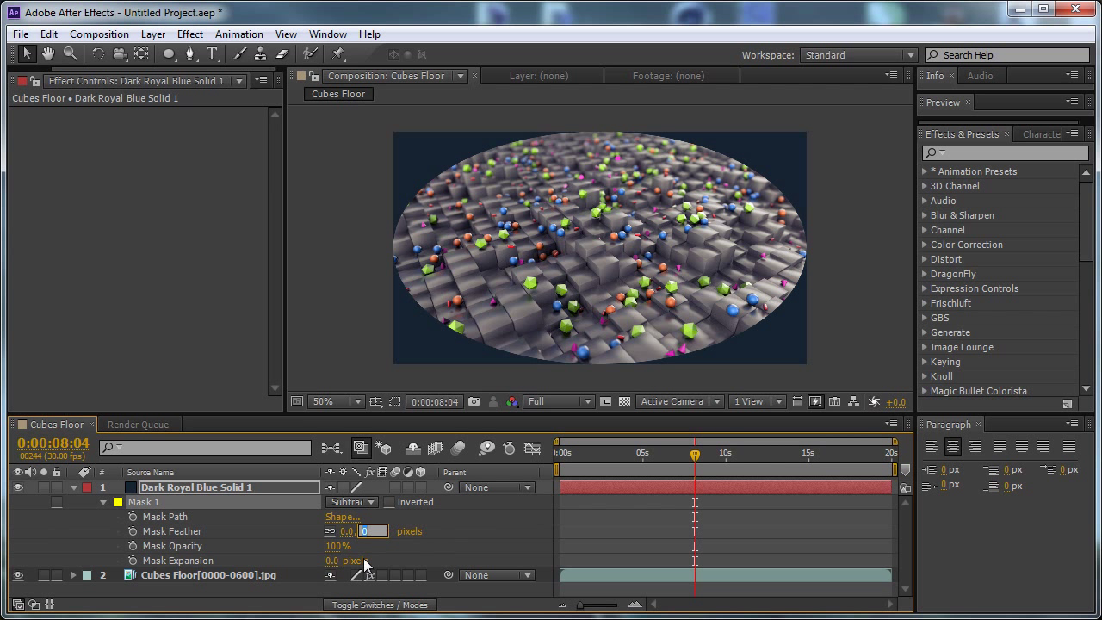
text(500)
key(Return)
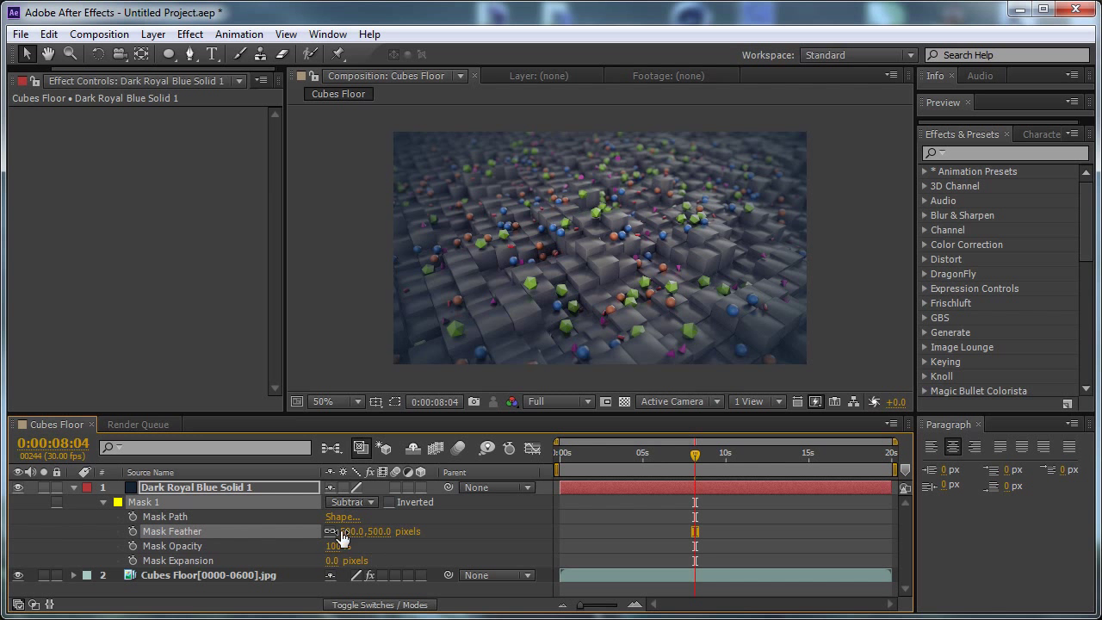
click(376, 533)
text(300)
key(Return)
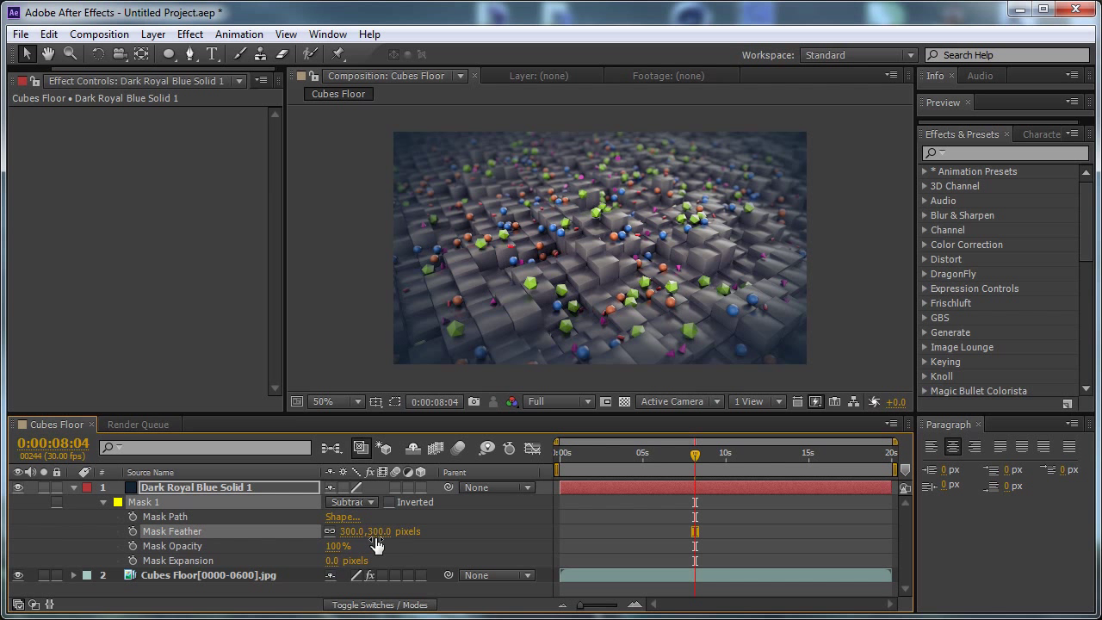
- Set the dark blue solid's blending mode to Classic Color Burn and its opacity to 10%
key(F4)
click(353, 486)
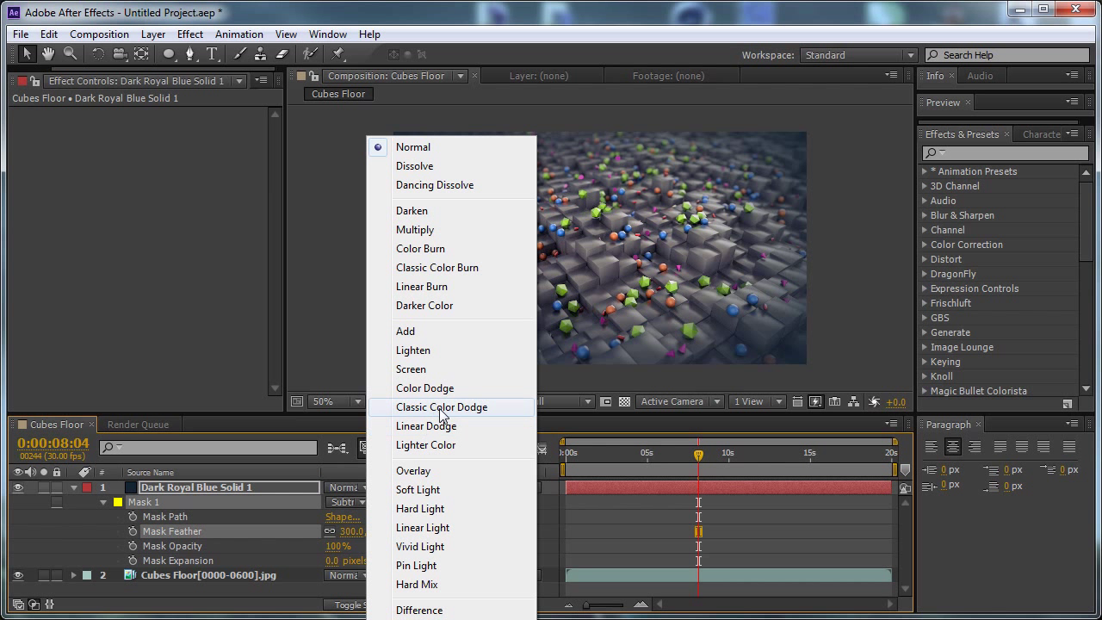
click(476, 269)
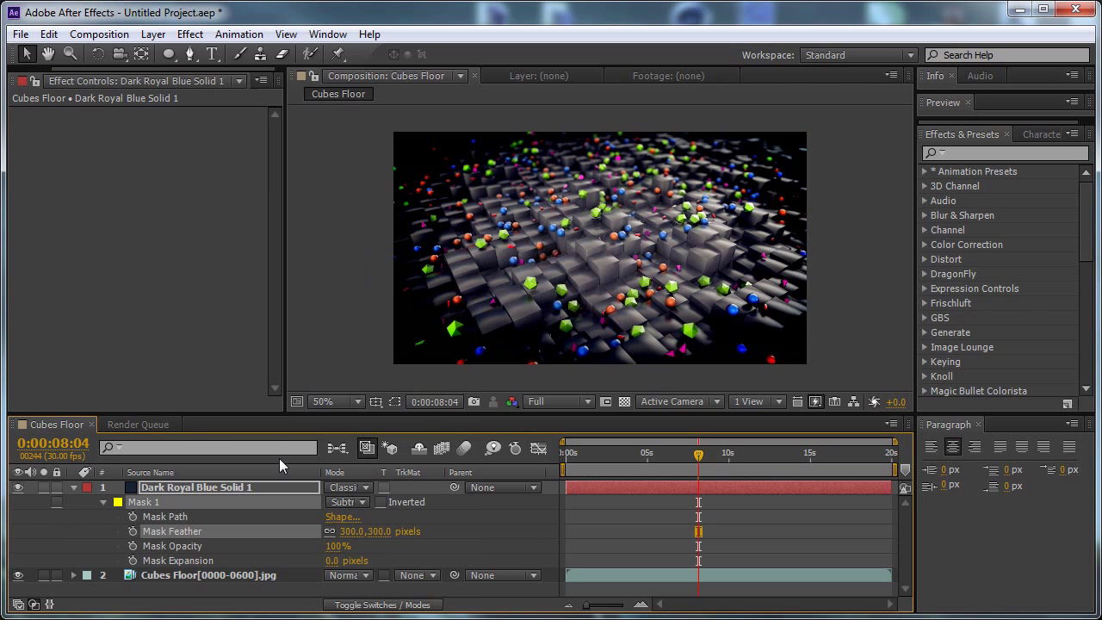
key(t)
drag(336, 502, 242, 506)
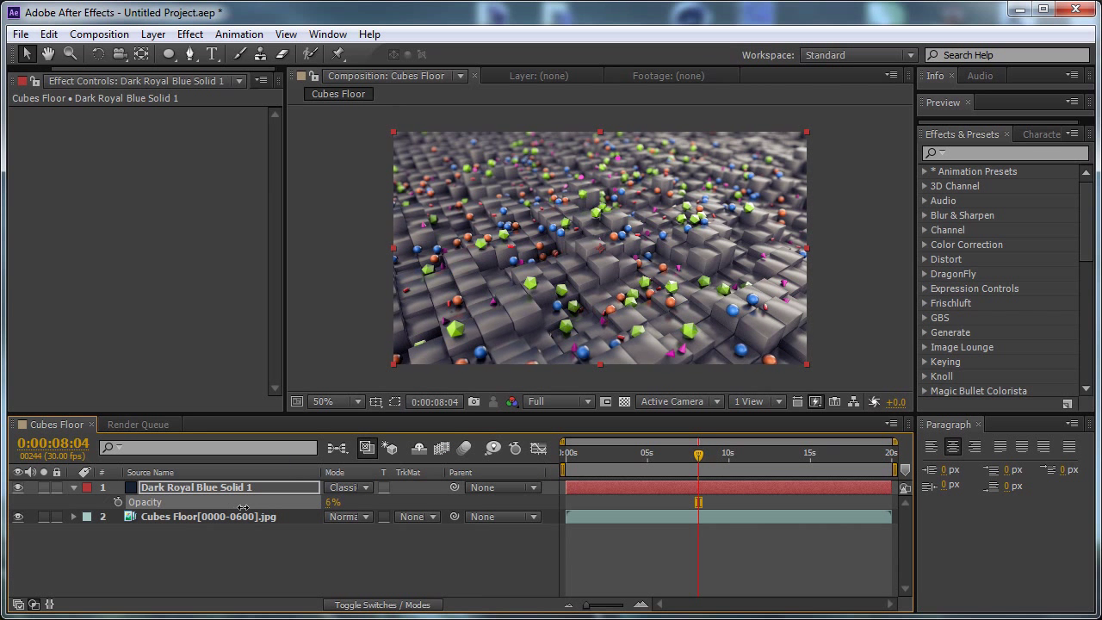
click(336, 503)
text(10)
key(Return)
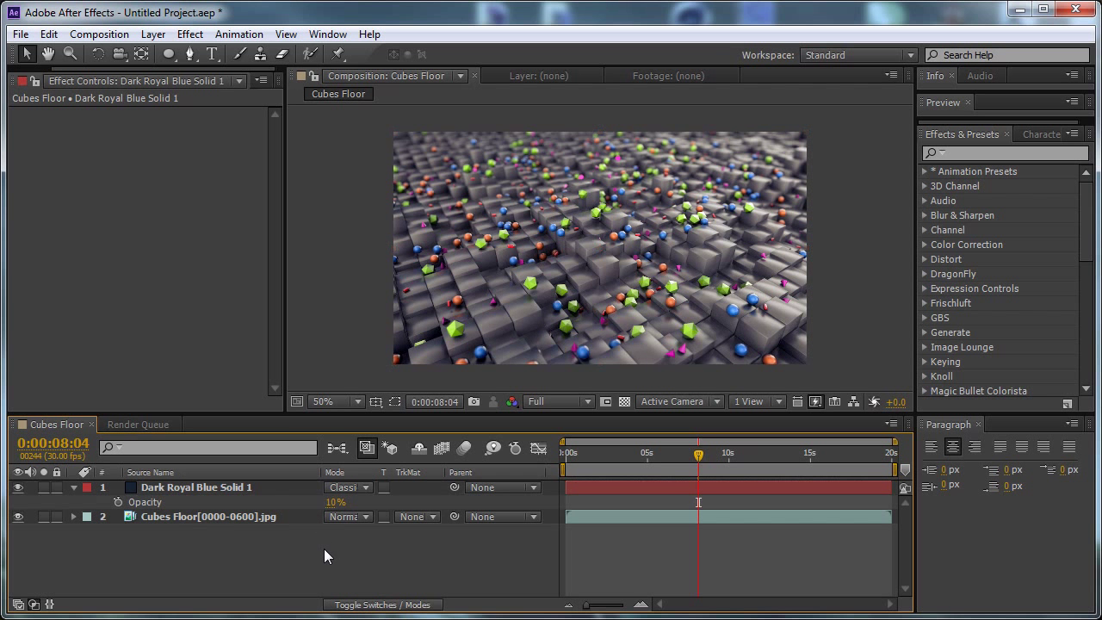
- Create a new orange solid with the color FF921E above the dark blue one
key(ctrl+shift+y)
click(494, 528)
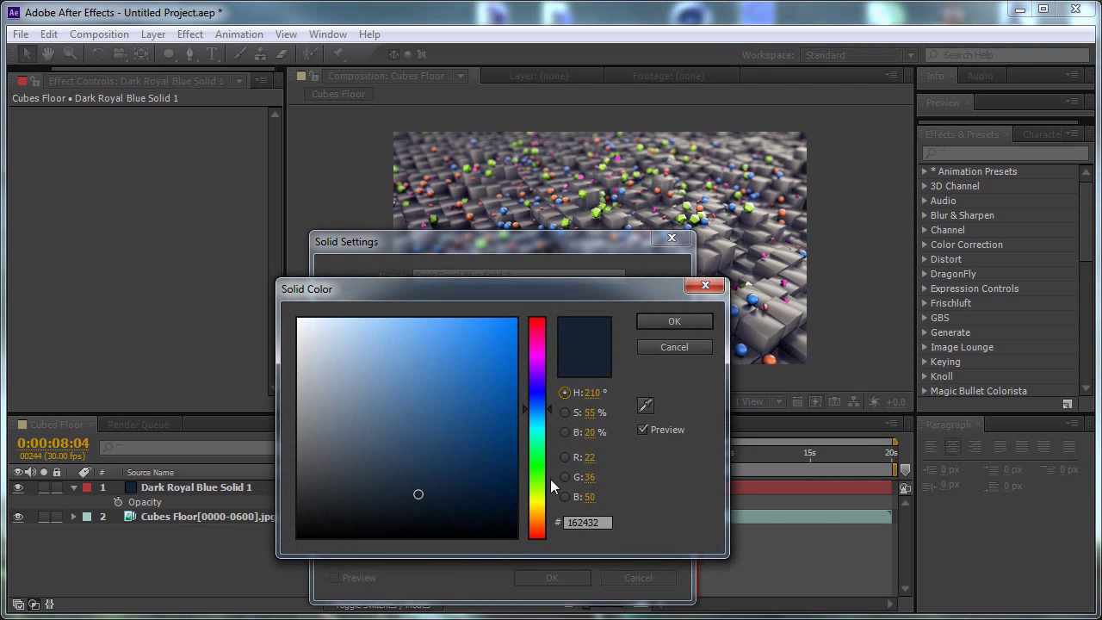
click(536, 518)
click(492, 319)
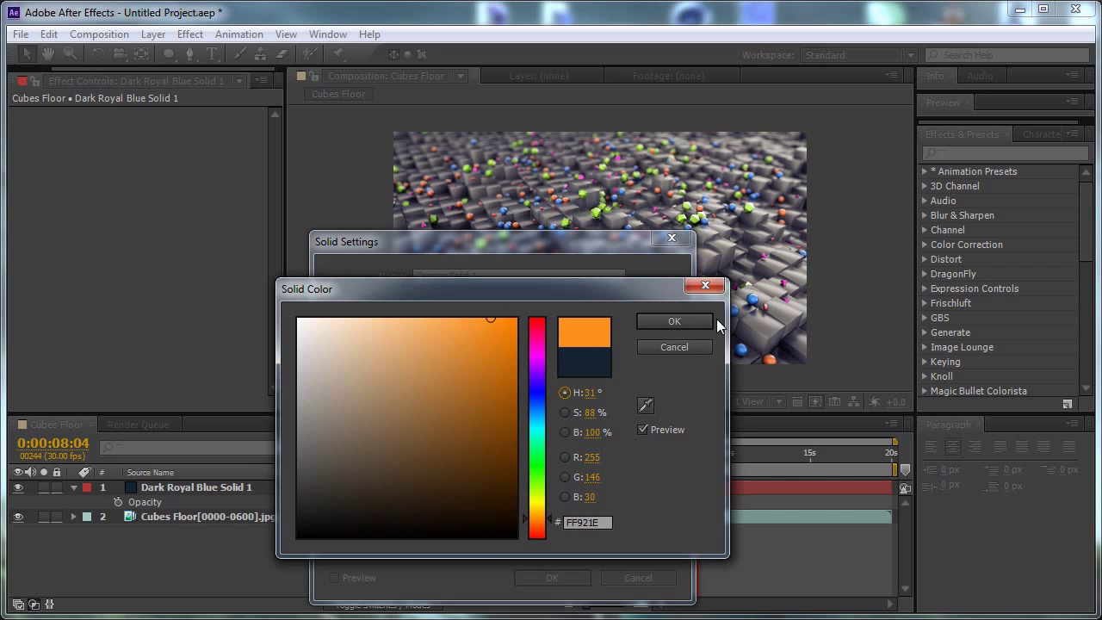
click(709, 320)
click(555, 574)
- Draw a circular mask from the center of the orange solid, slightly taller than the frame, and feather it 500 pixels
key(q)
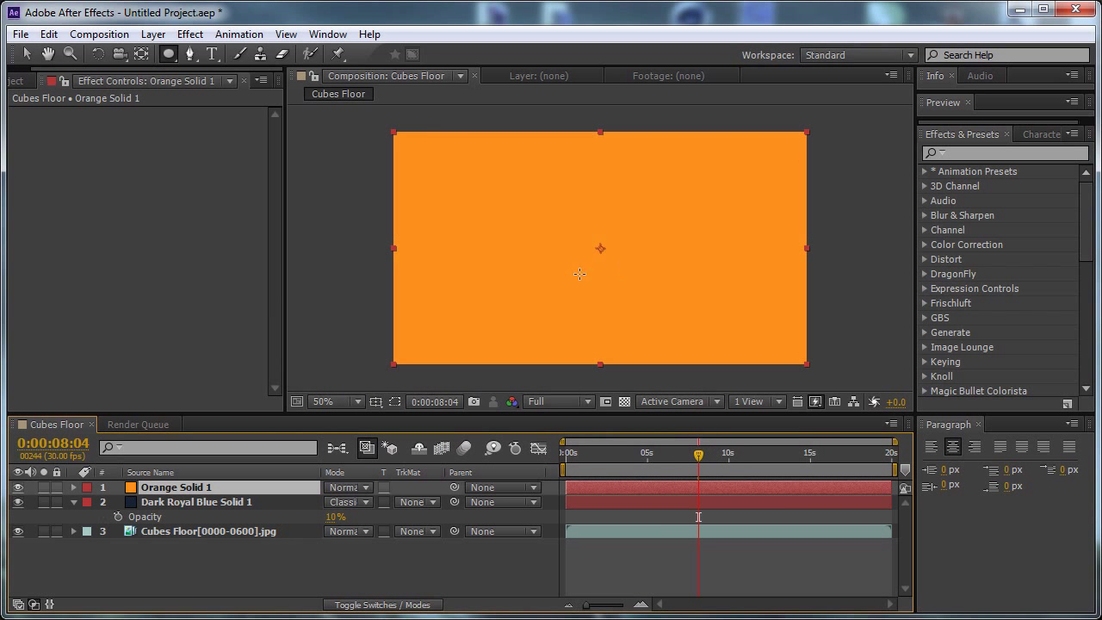
ctrl+shift+drag(601, 249, 738, 385)
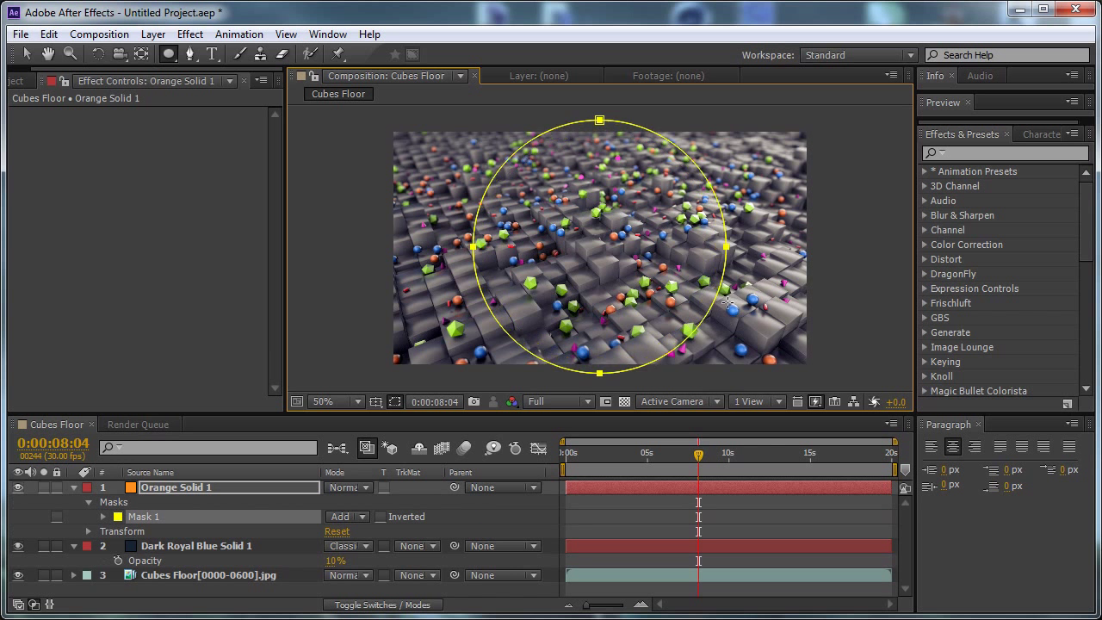
key(f)
click(372, 516)
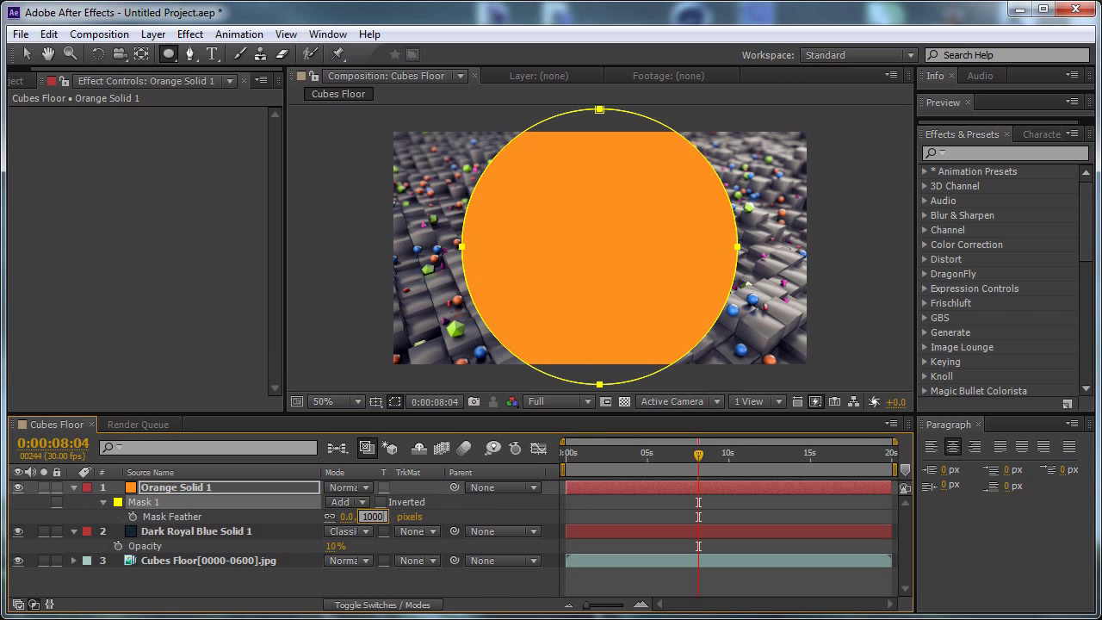
key(Return)
drag(397, 527, 352, 516)
- Set the orange solid's blending mode to Add and its opacity to 20%
click(346, 487)
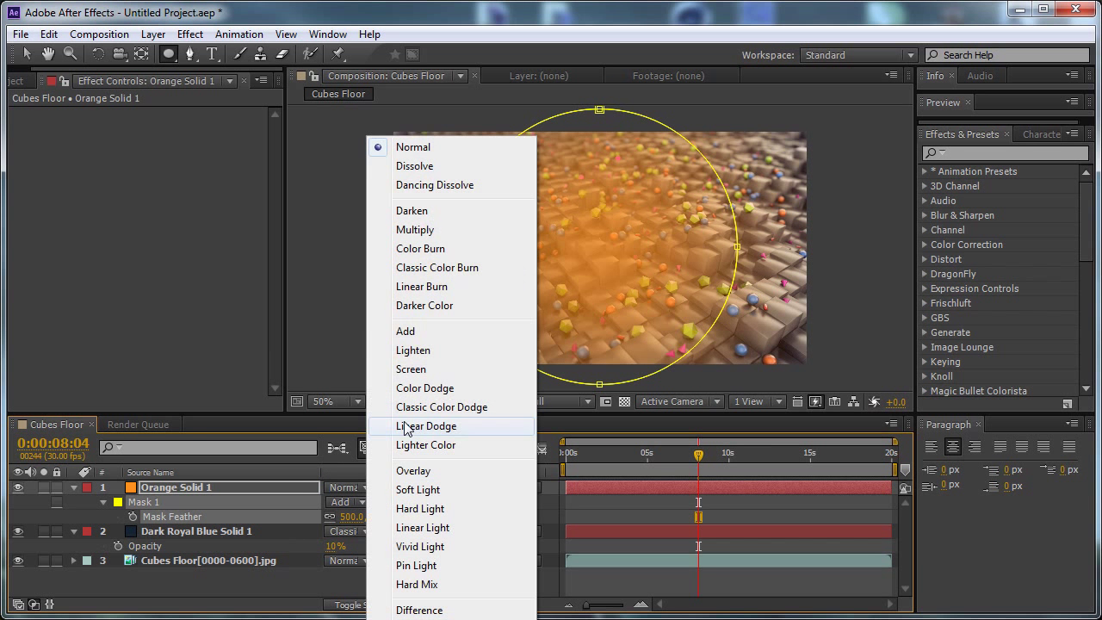
click(403, 328)
click(304, 488)
key(t)
click(334, 501)
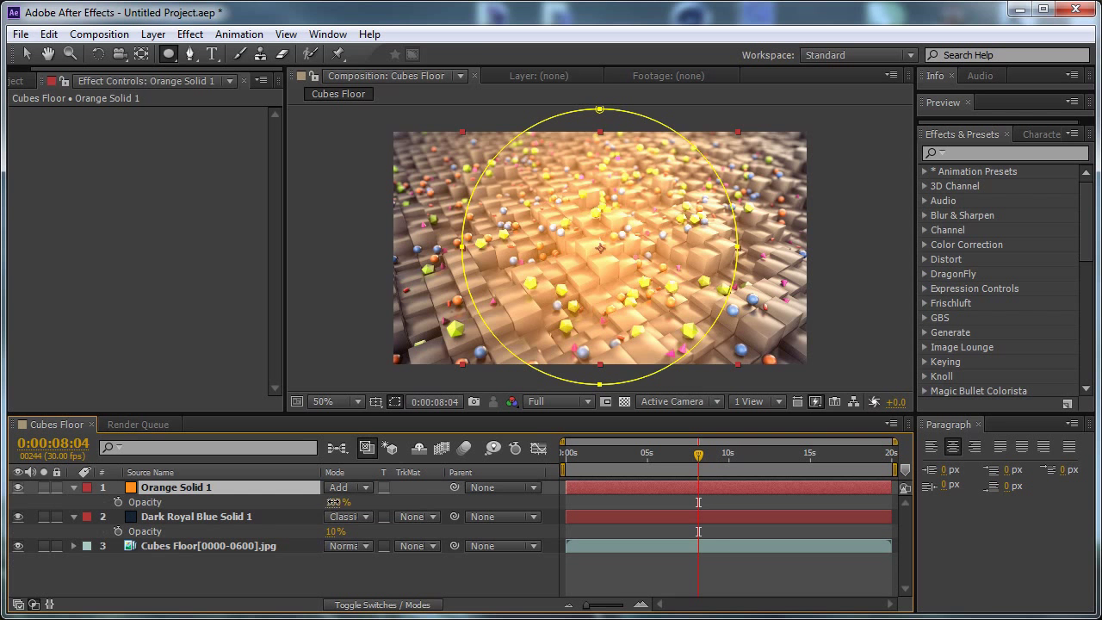
text(25)
click(386, 499)
scroll(644, 187, up, 2)
scroll(645, 187, down, 2)
click(334, 502)
text(20)
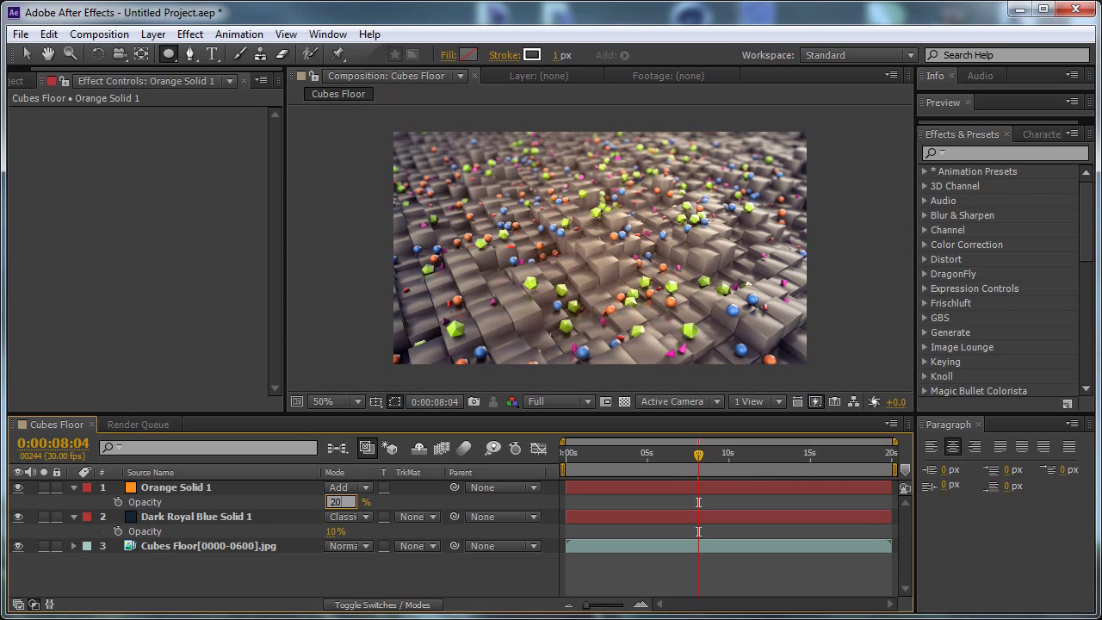
key(Return)
- Set the orange solid's mask feather to 650 pixels and collapse the properties of both solids
key(f)
click(380, 516)
text(650)
key(Return)
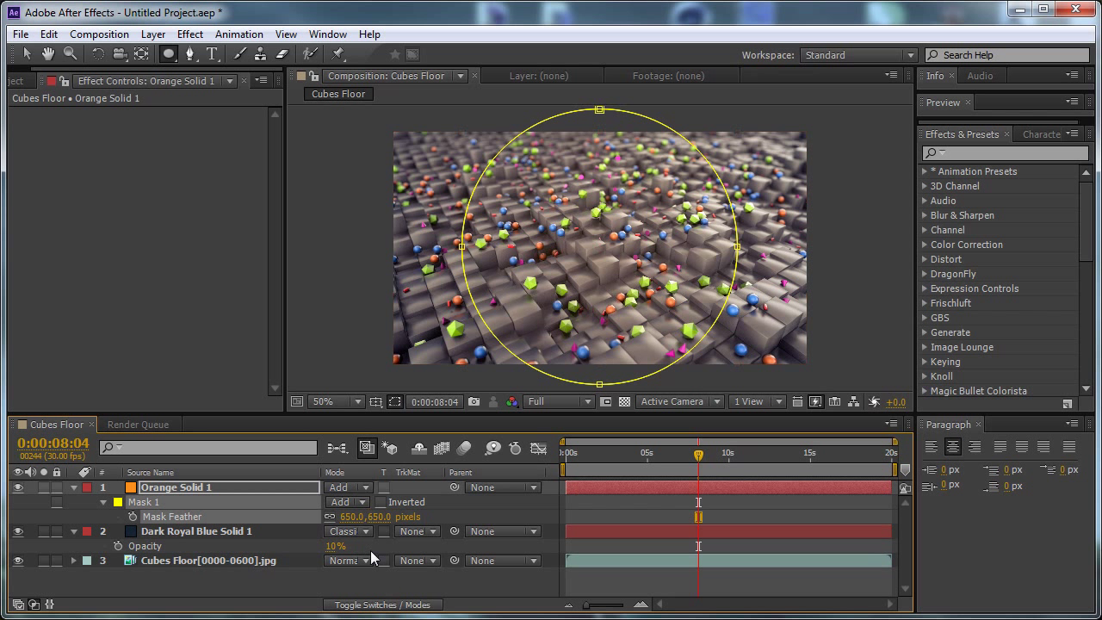
click(73, 488)
click(72, 501)
click(167, 538)
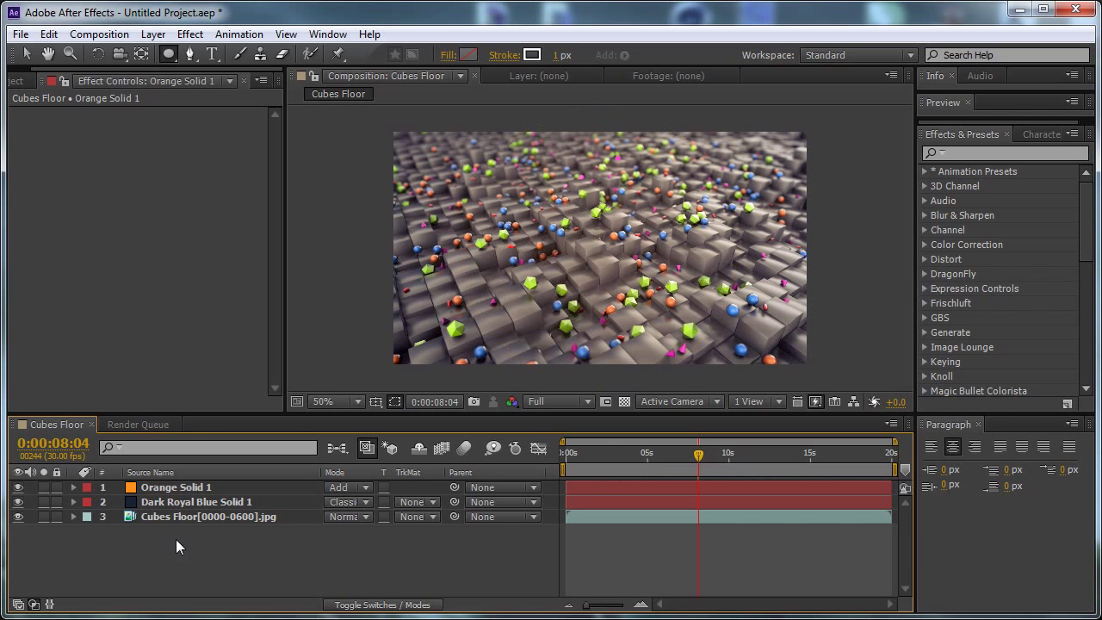
- Add an adjustment layer on top of the stack and apply the Glow effect to it
right_click(175, 539)
mouse_move(388, 553)
click(503, 619)
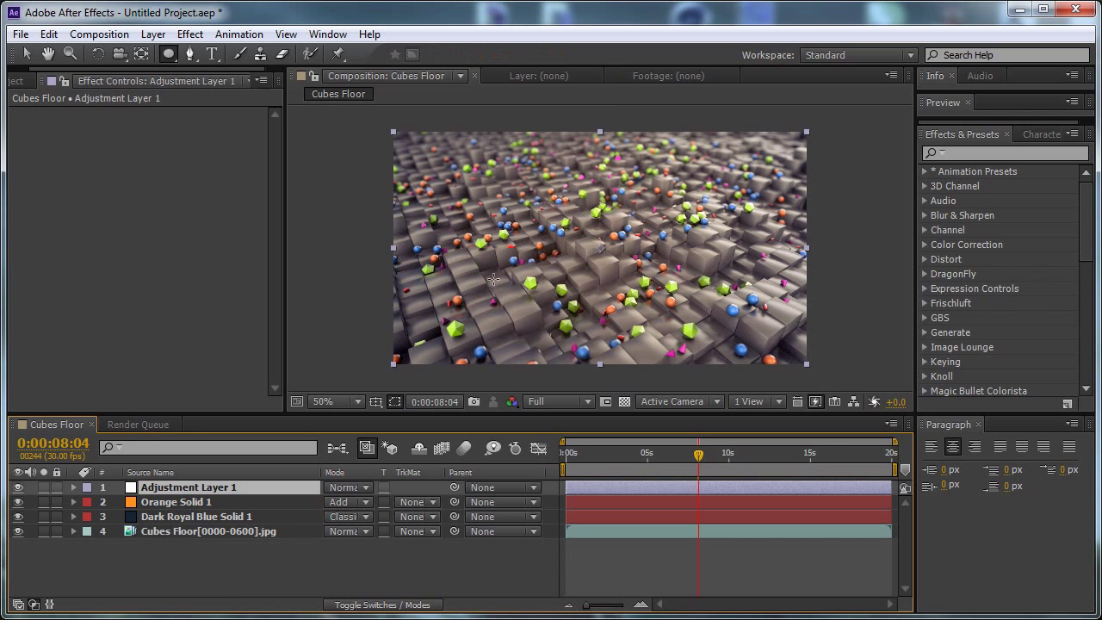
click(188, 34)
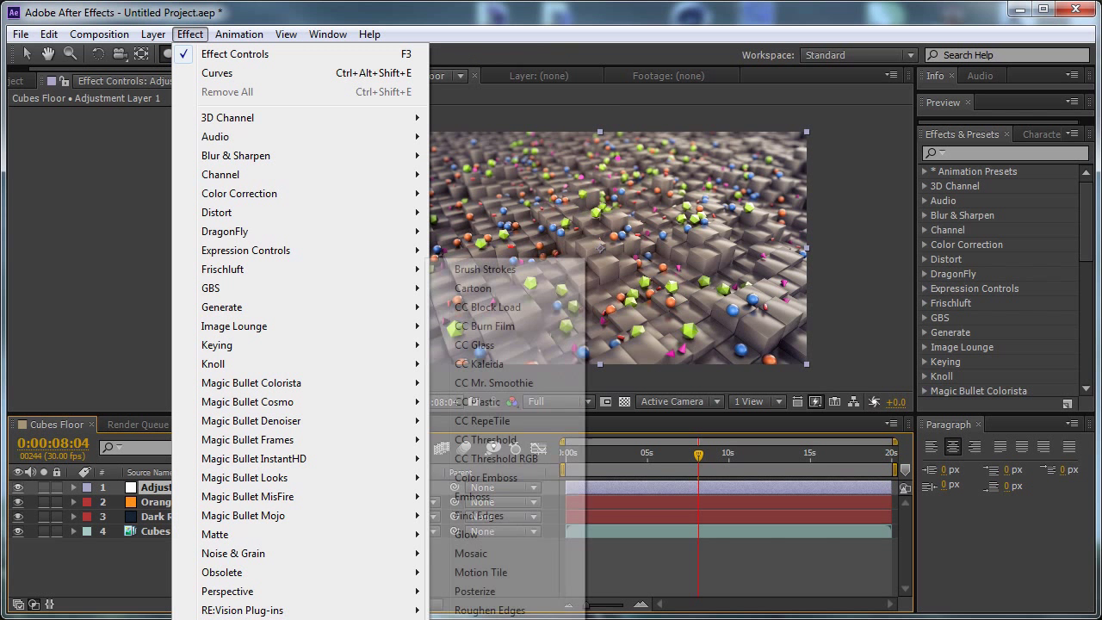
click(465, 531)
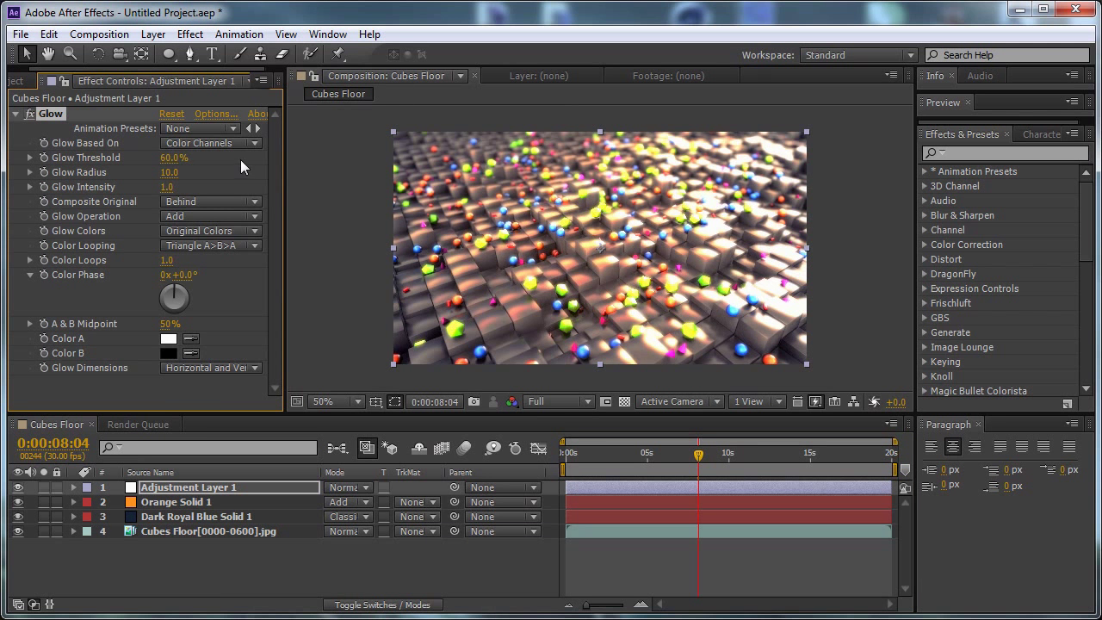
- Set the adjustment layer's Glow threshold to 95% and its radius to 25, and collapse the Glow settings
drag(174, 157, 245, 153)
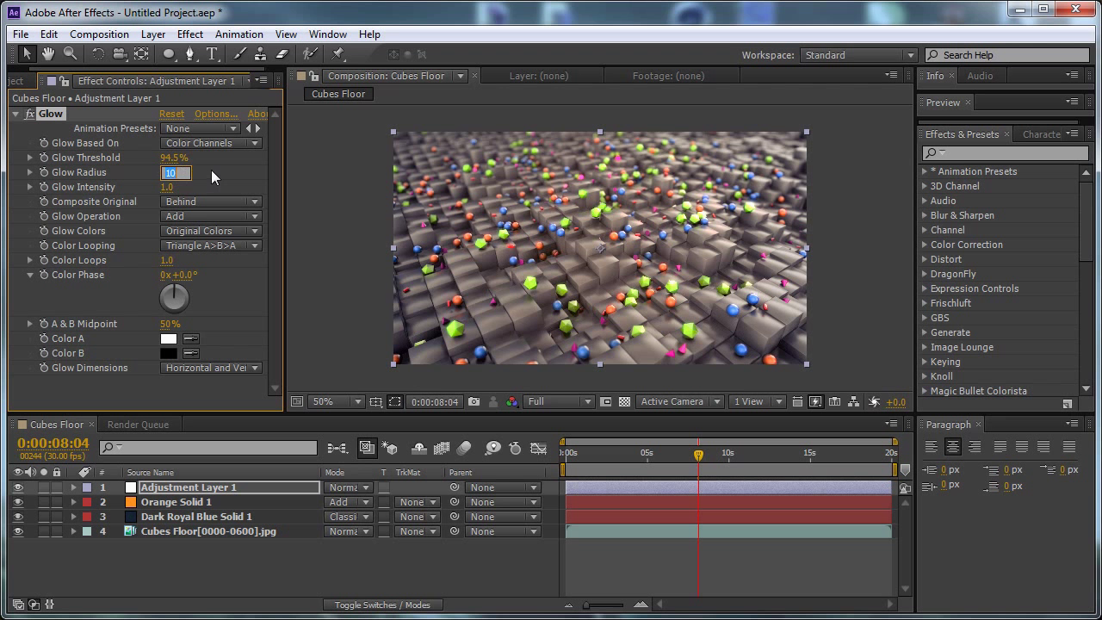
text(25)
click(211, 170)
click(180, 158)
text(95)
key(Return)
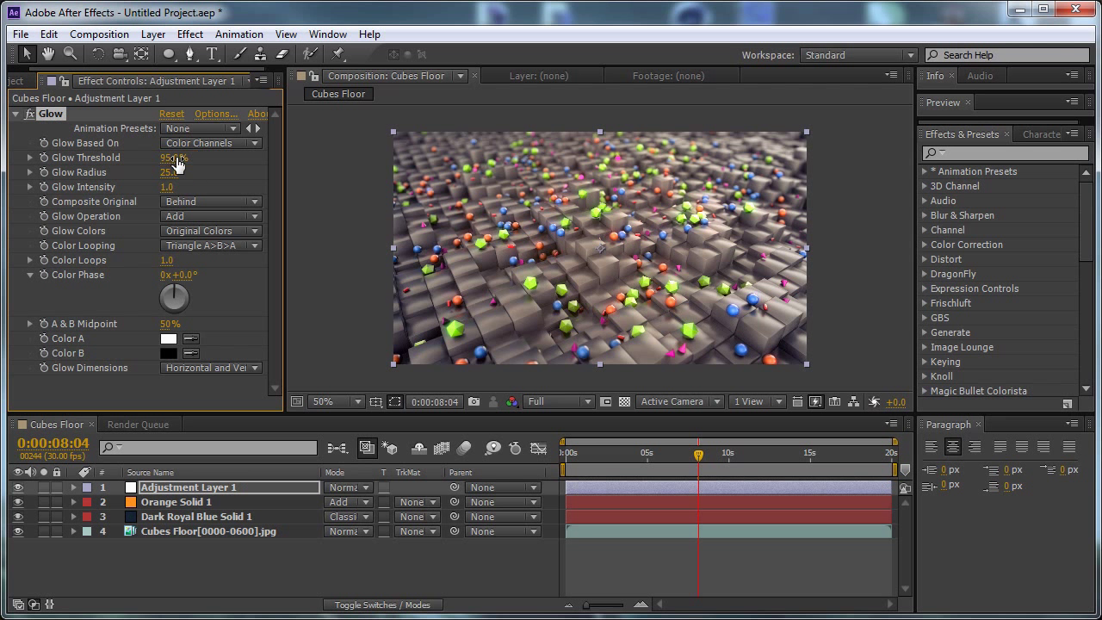
scroll(616, 332, up, 1)
scroll(629, 255, down, 1)
click(14, 114)
- Find the RSMB effect, apply it to Adjustment Layer 1, and inspect the motion blur up close at 0:00:09:11
click(1007, 152)
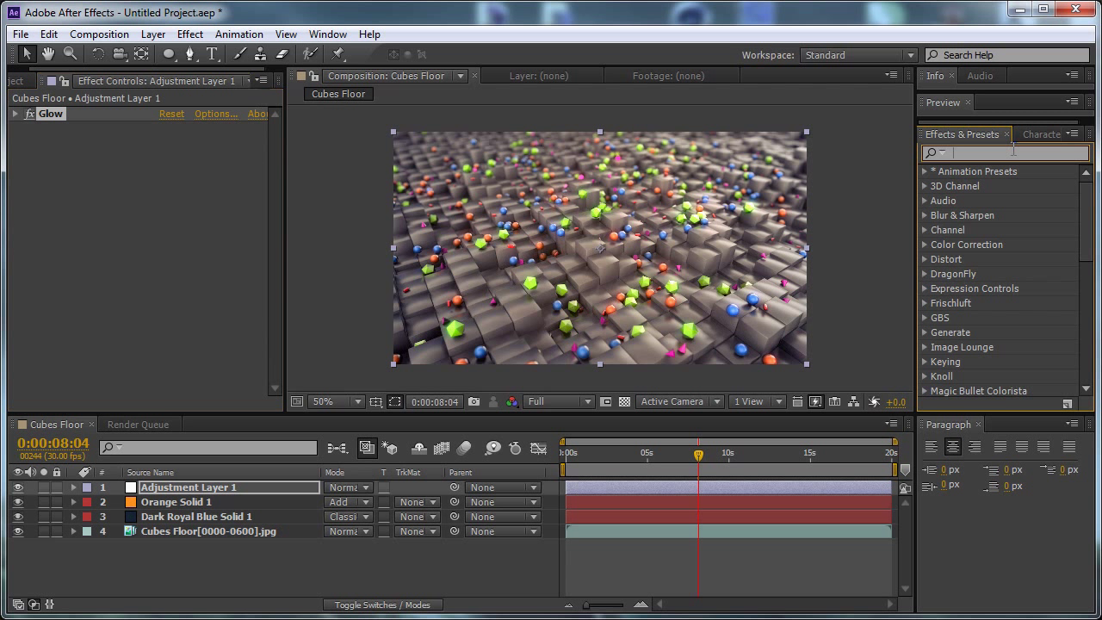
text(rsm)
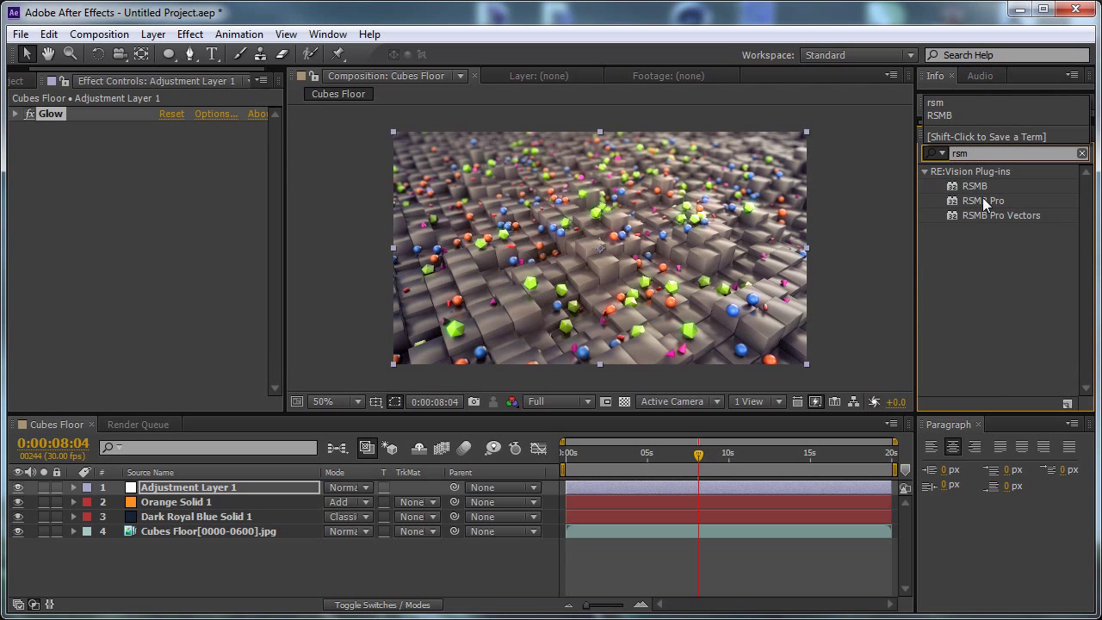
text(b)
click(978, 184)
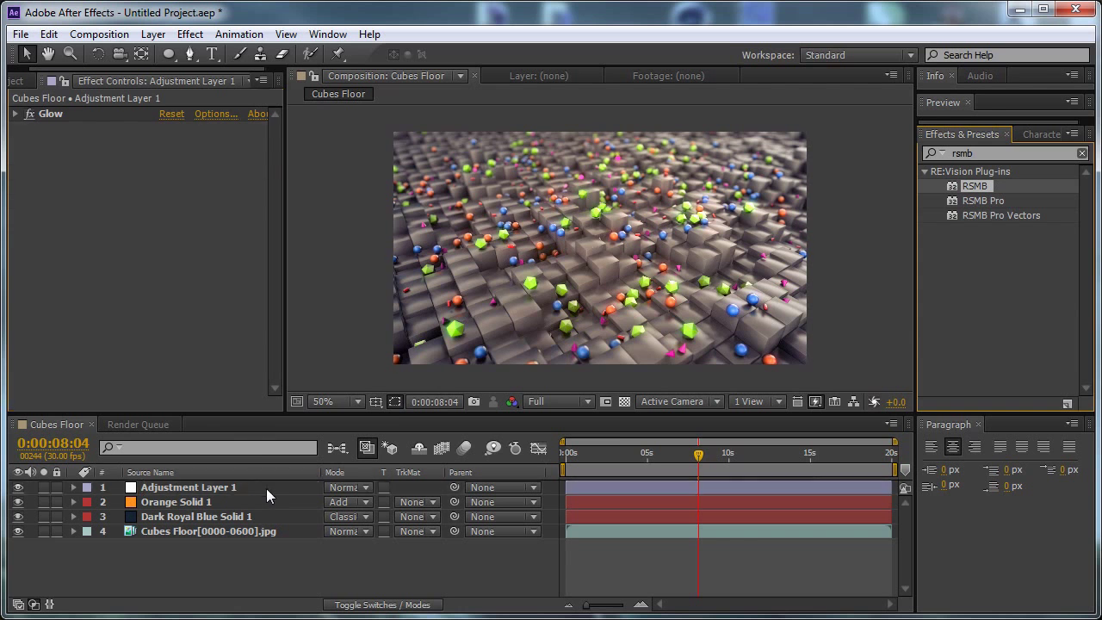
drag(265, 488, 266, 487)
drag(625, 450, 717, 465)
key(period)
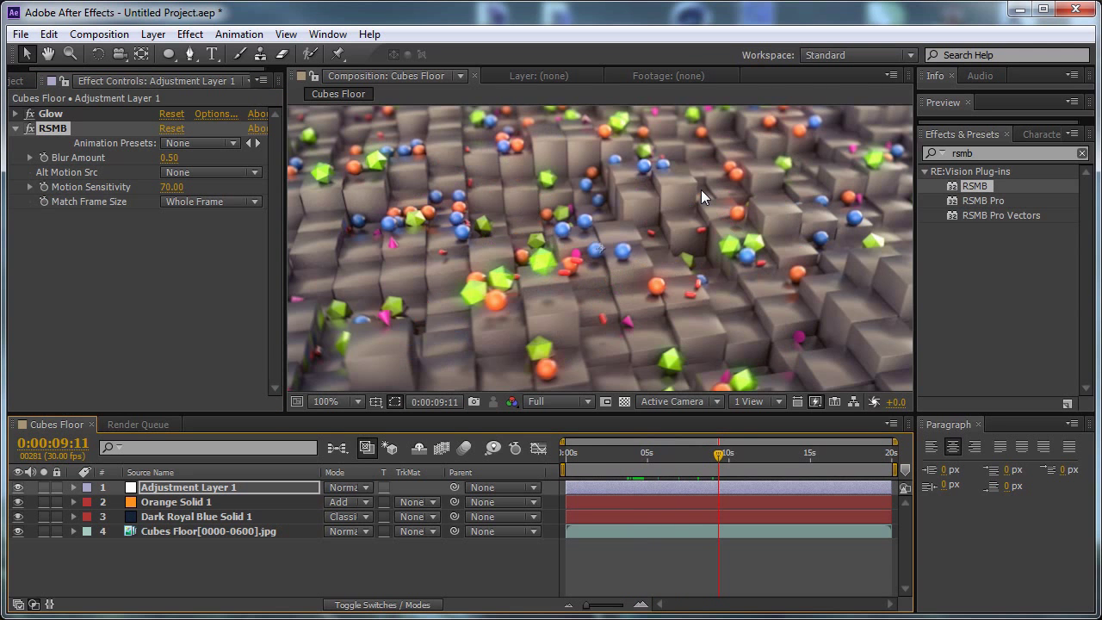
click(300, 552)
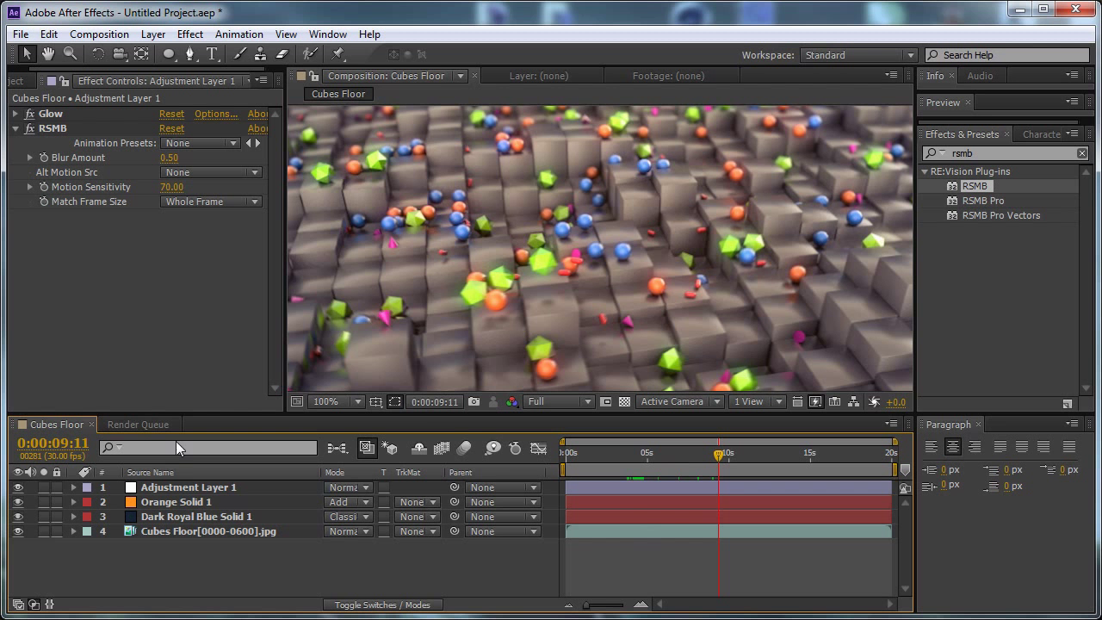
- Add a Curves effect to the adjustment layer, brighten it by pulling the RGB white point slightly inward, and collapse the effect
click(204, 487)
click(189, 34)
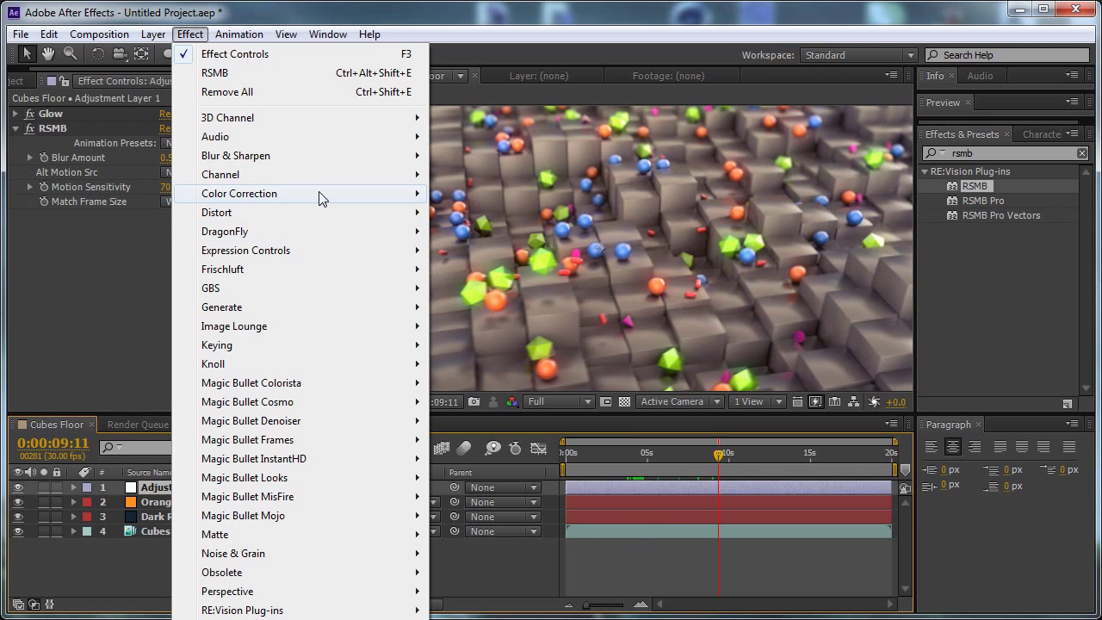
mouse_move(319, 199)
click(496, 537)
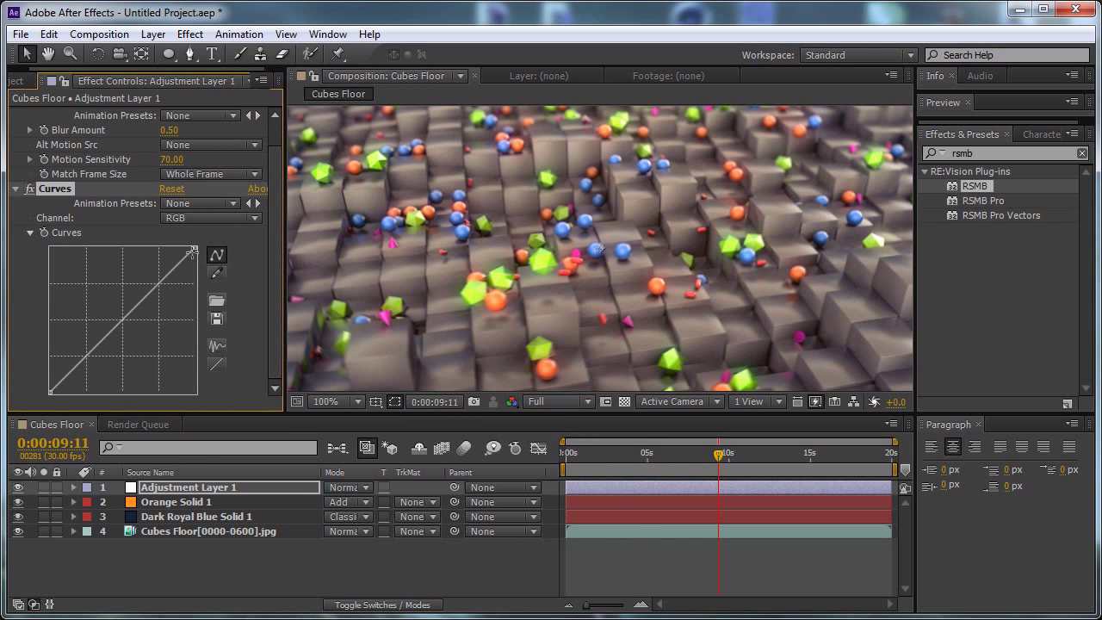
drag(194, 248, 177, 247)
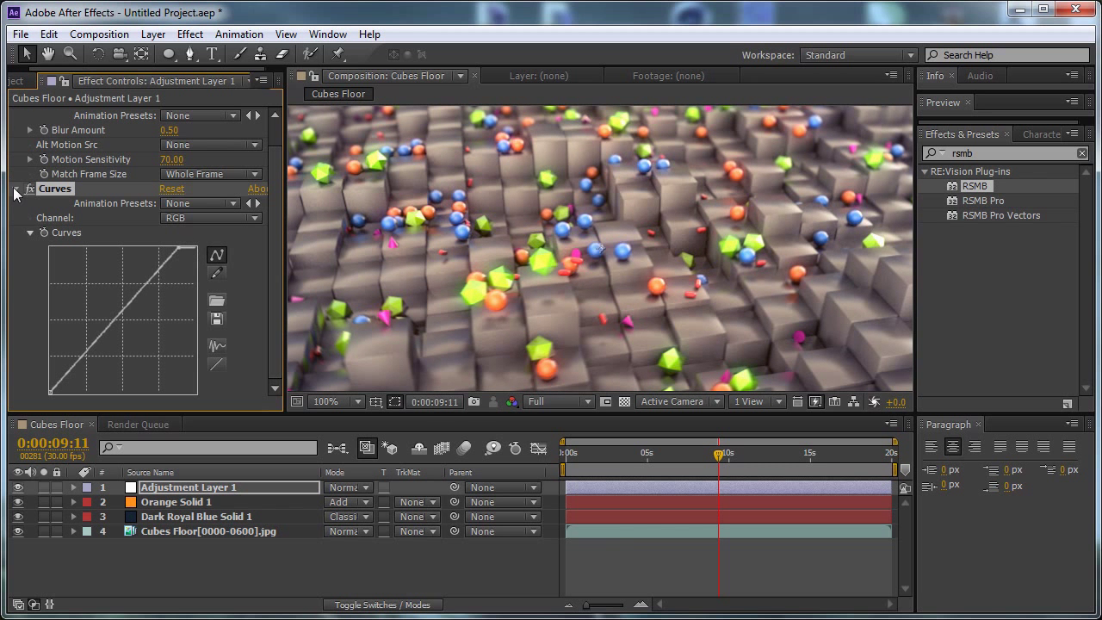
click(15, 189)
- Add a Sharpen effect to the adjustment layer with a sharpen amount of 15
click(190, 33)
mouse_move(259, 156)
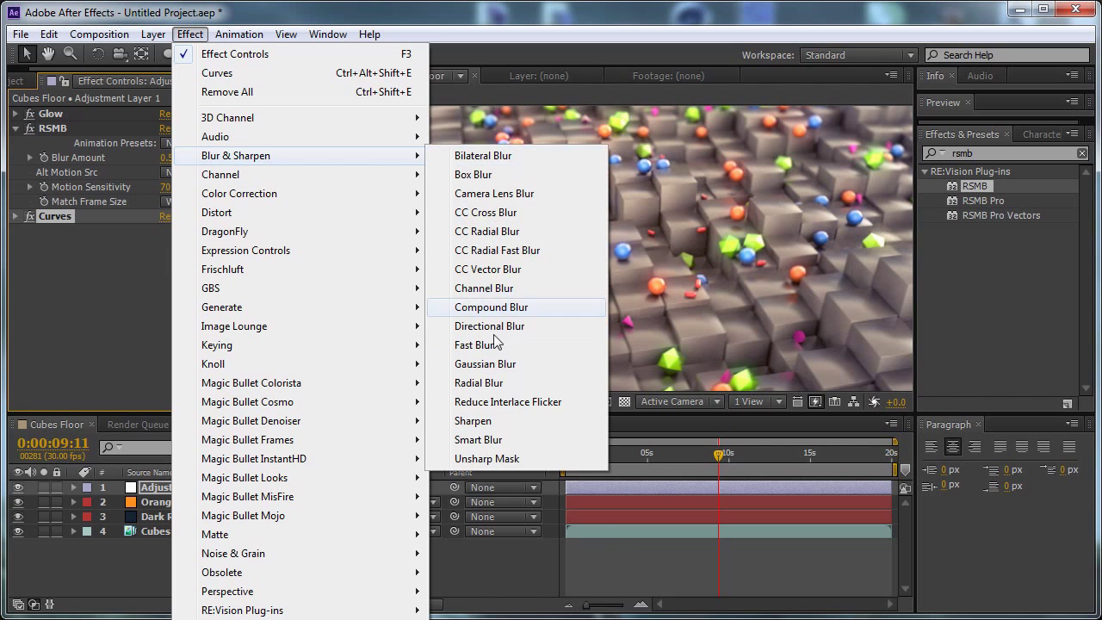
click(511, 421)
click(163, 260)
text(15)
key(Return)
- Add a Noise effect to the adjustment layer with the amount of noise at 4%
click(189, 34)
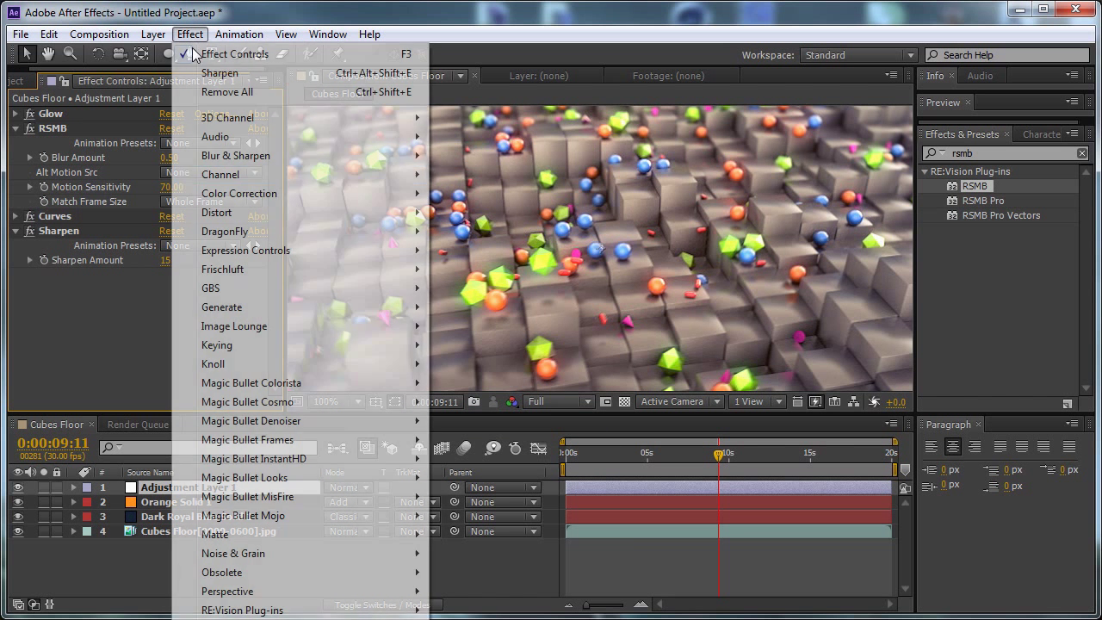
mouse_move(368, 555)
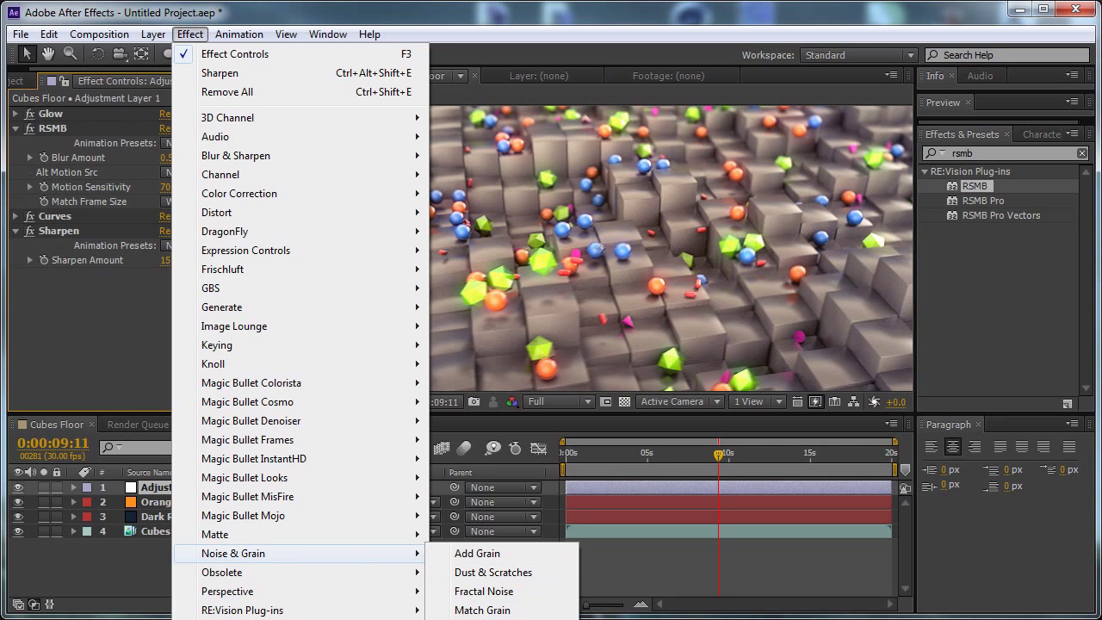
click(469, 618)
click(172, 304)
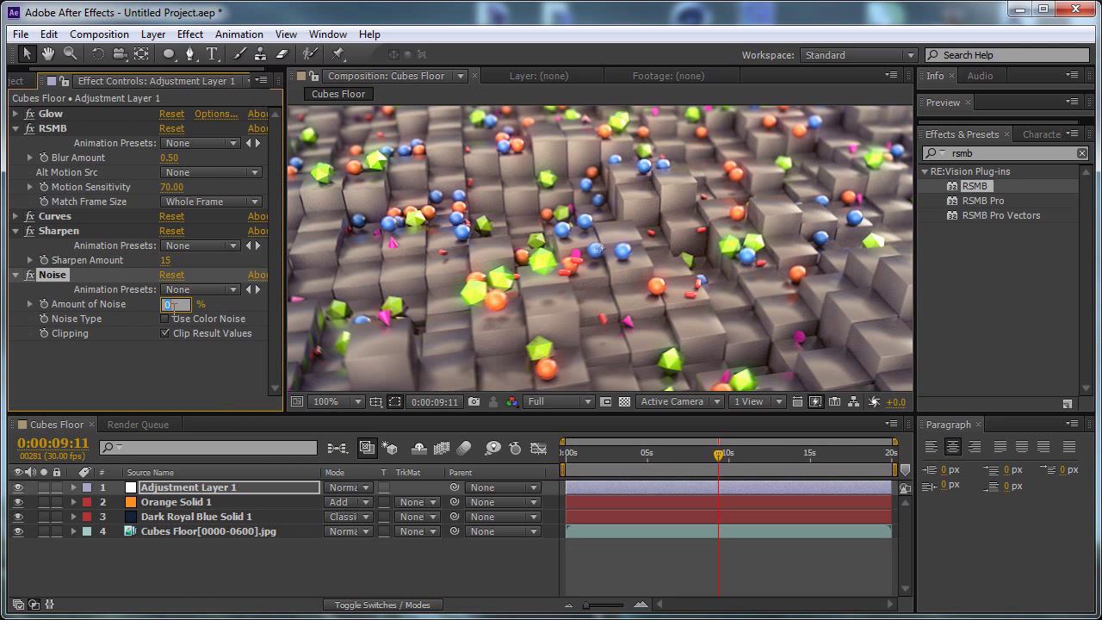
click(219, 386)
scroll(688, 244, down, 1)
- Review the graded composition at 0:00:18:12 with no layers selected, and make the timeline area slightly taller
drag(570, 452, 865, 467)
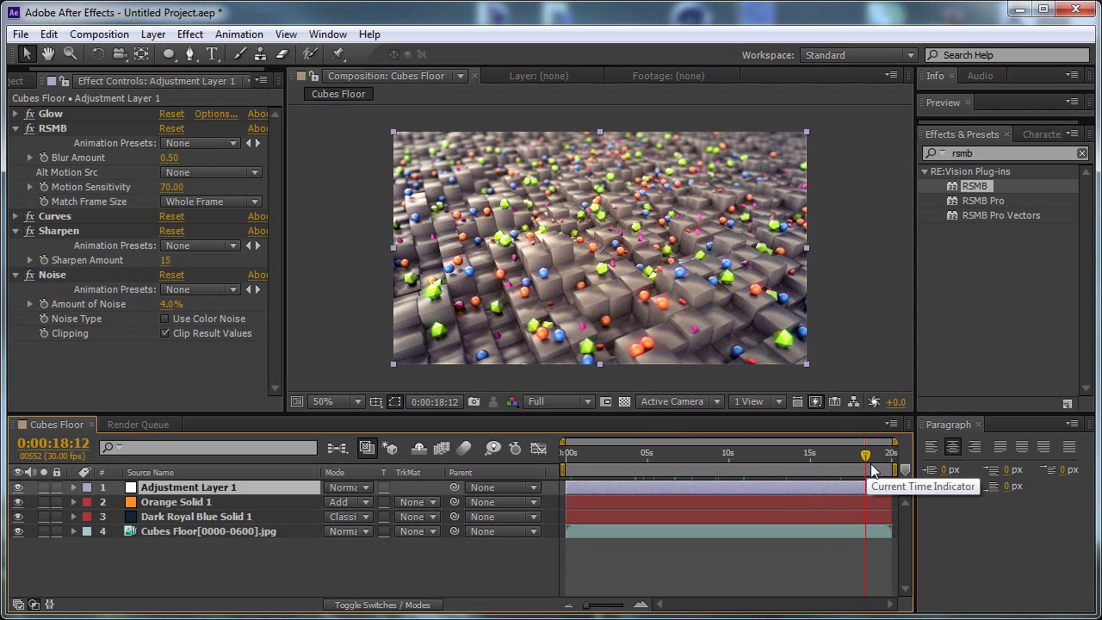
click(531, 559)
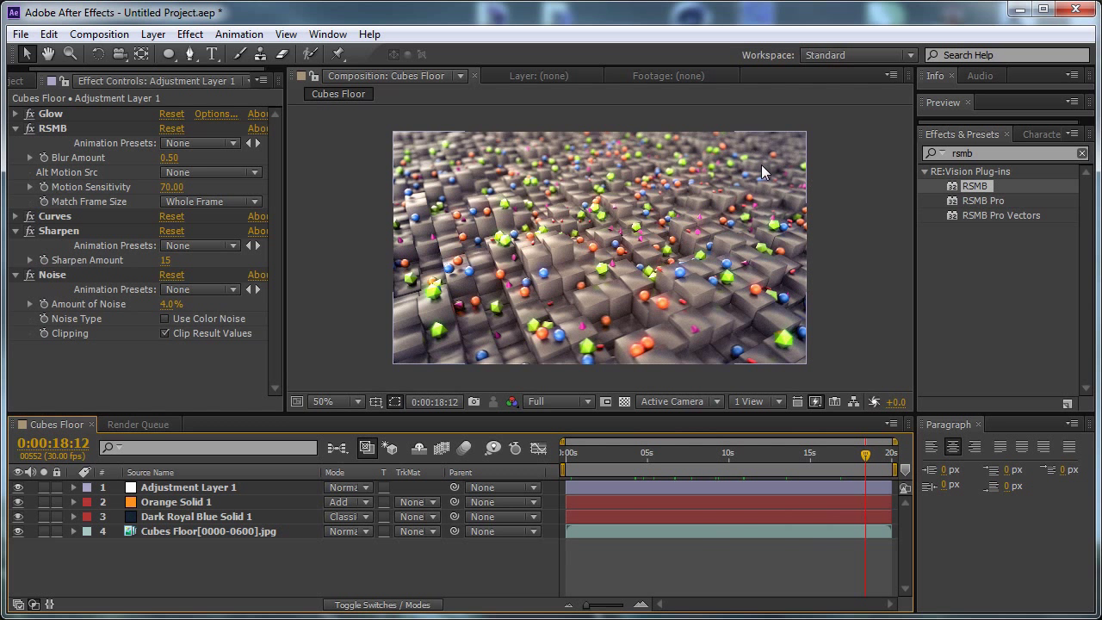
drag(318, 408, 320, 392)
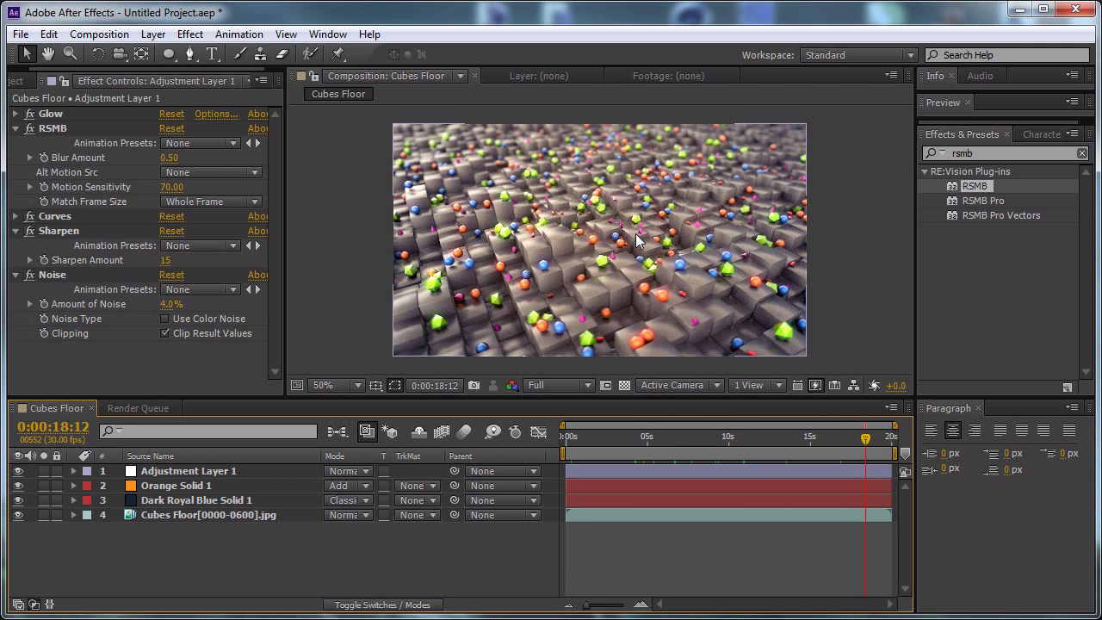
click(277, 371)
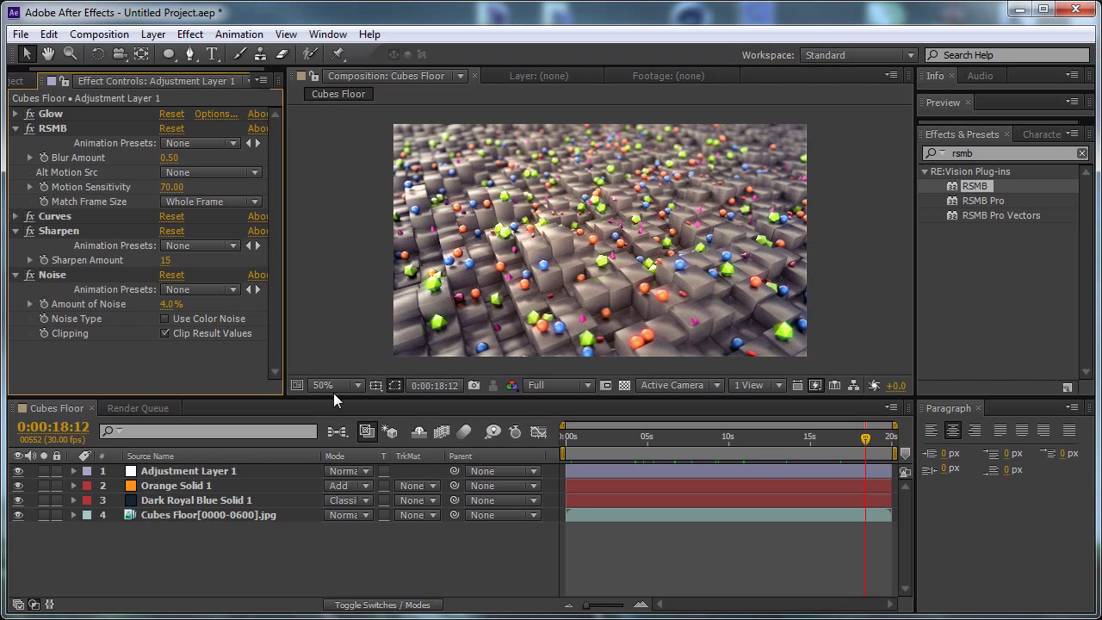